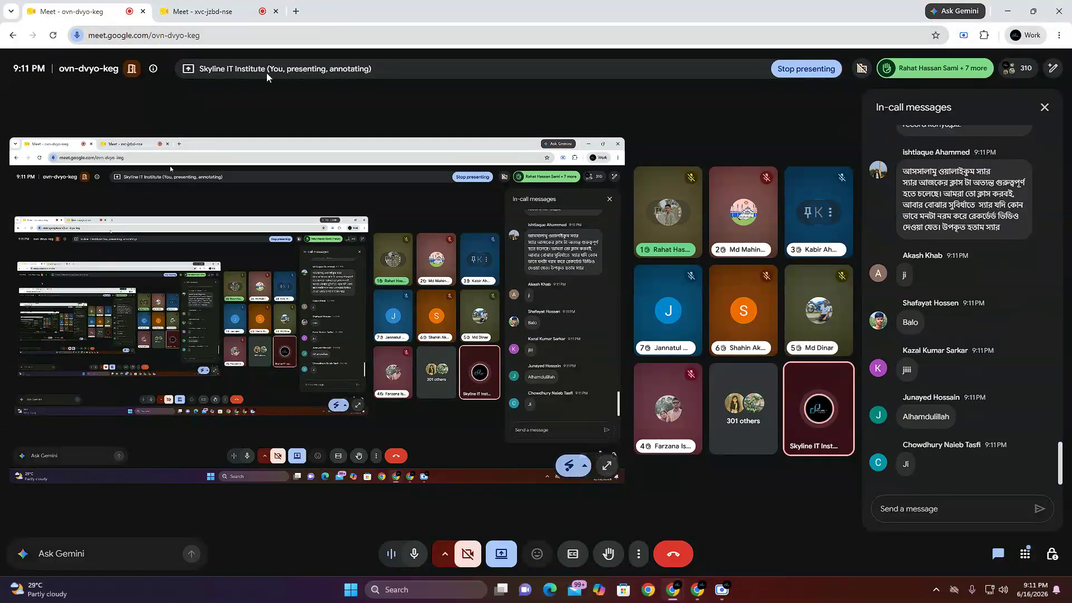
Step: Check the in-call messages of both running Google Meet sessions, alternating between the two meetings
click(221, 3)
click(78, 11)
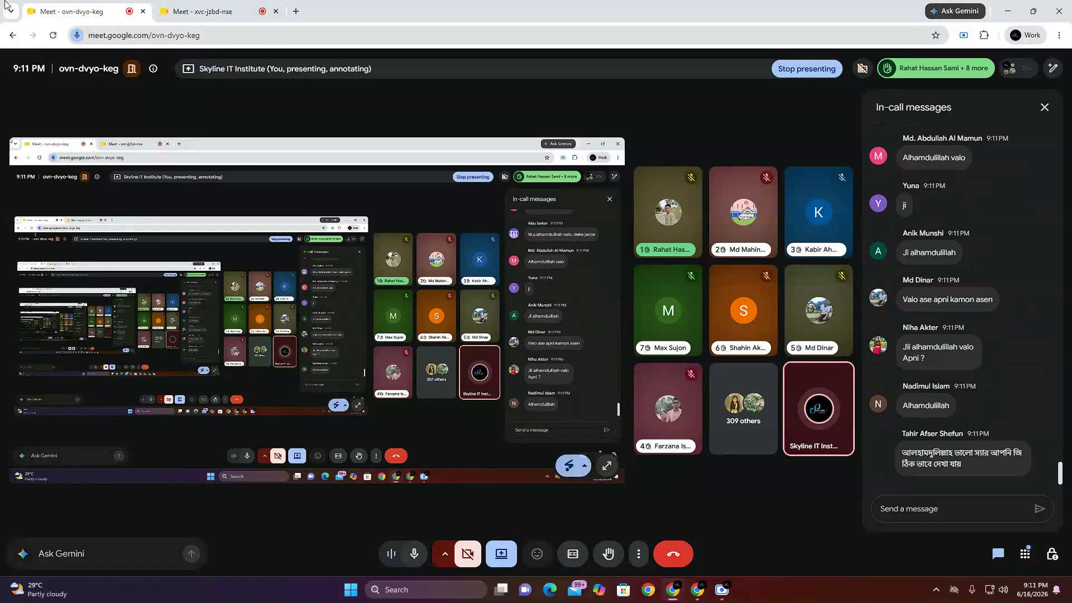
click(198, 5)
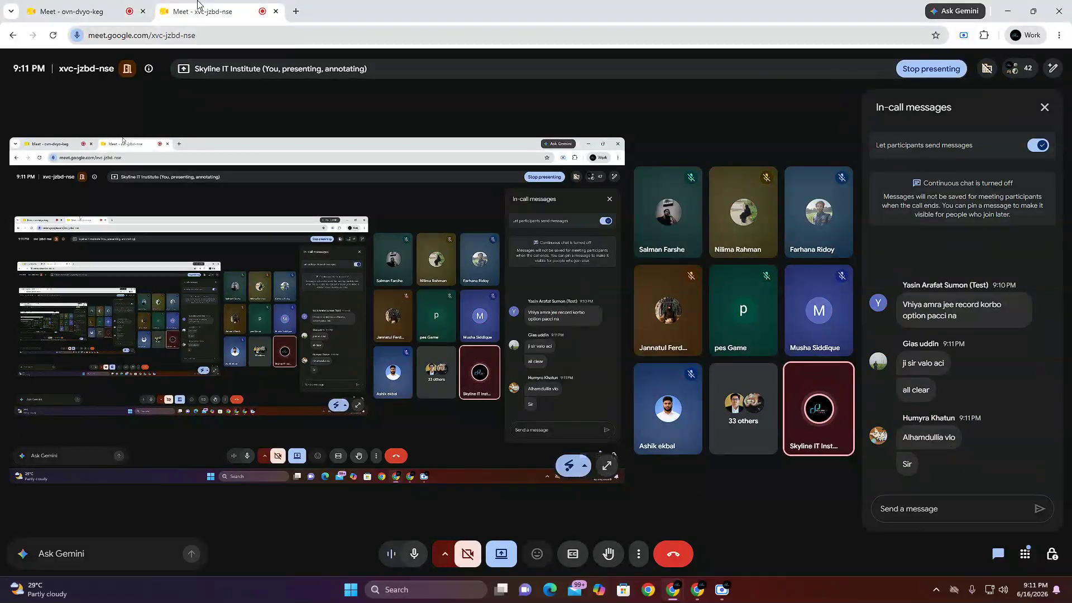
click(120, 6)
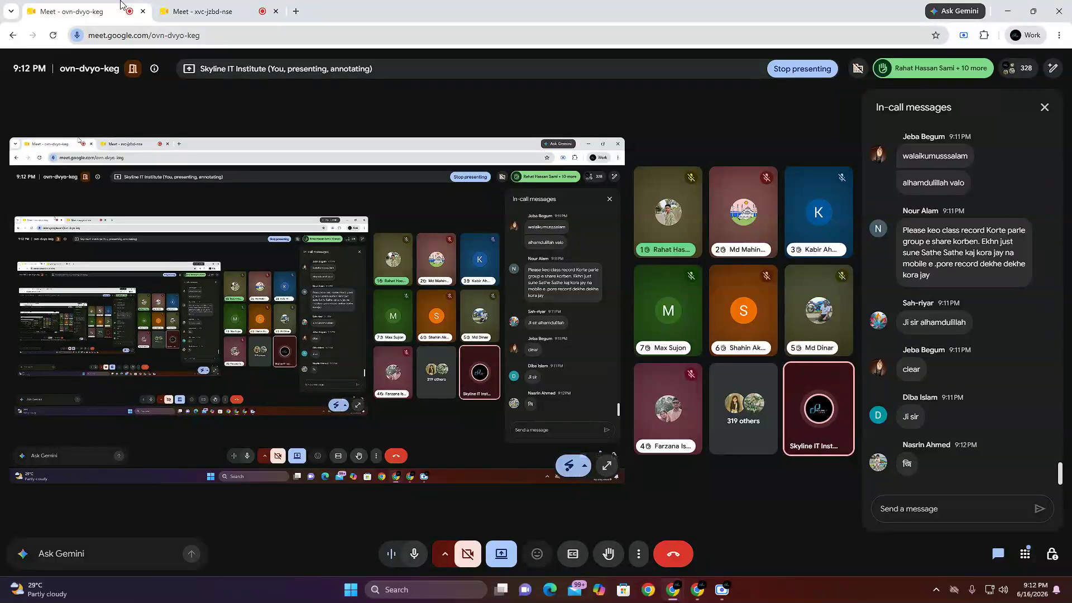
click(193, 5)
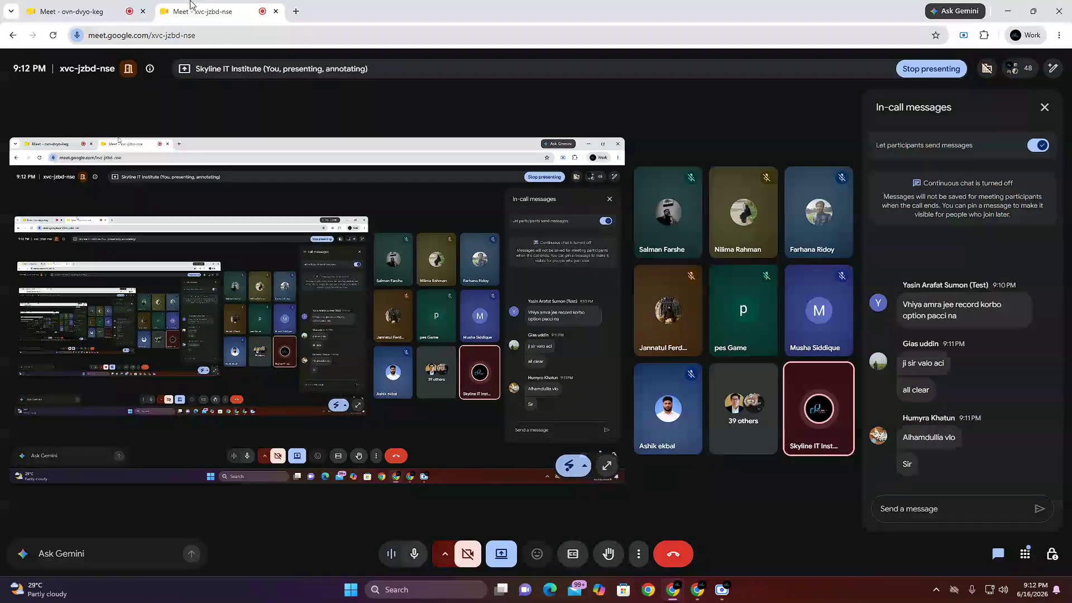
click(88, 4)
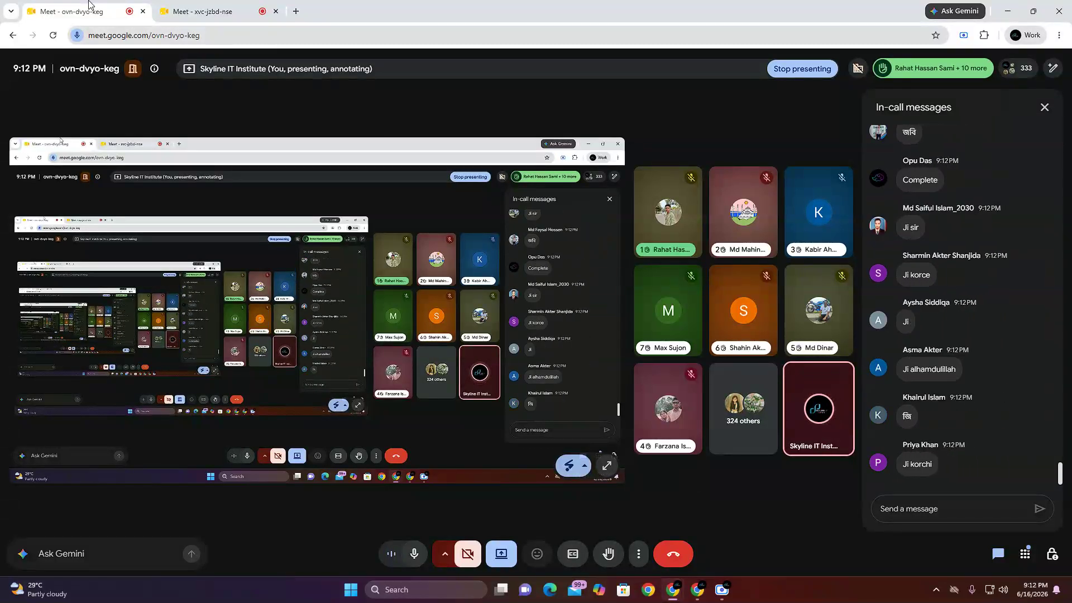
click(184, 2)
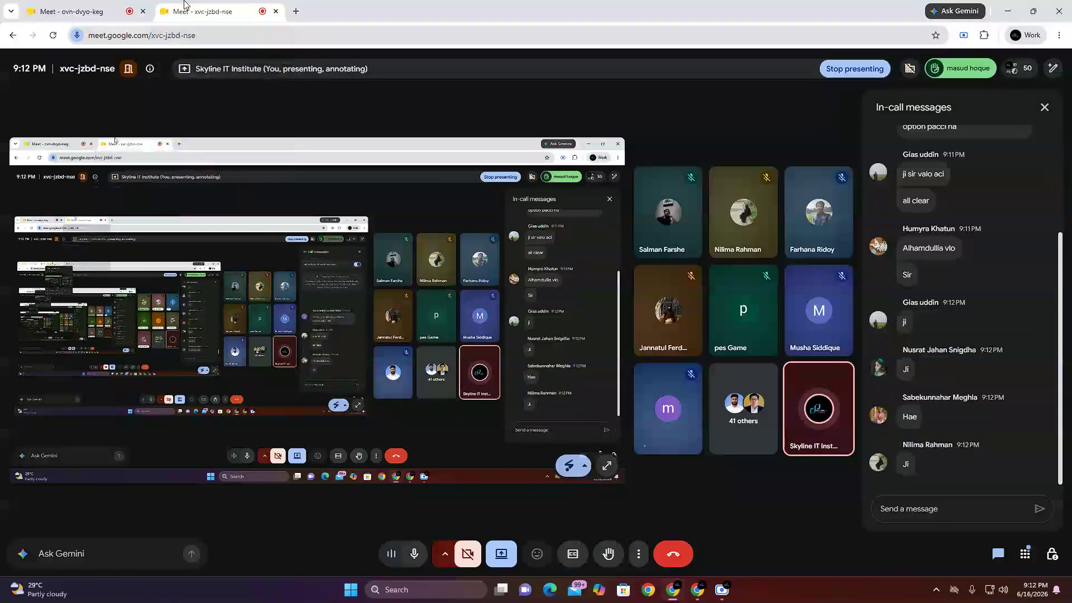
click(82, 4)
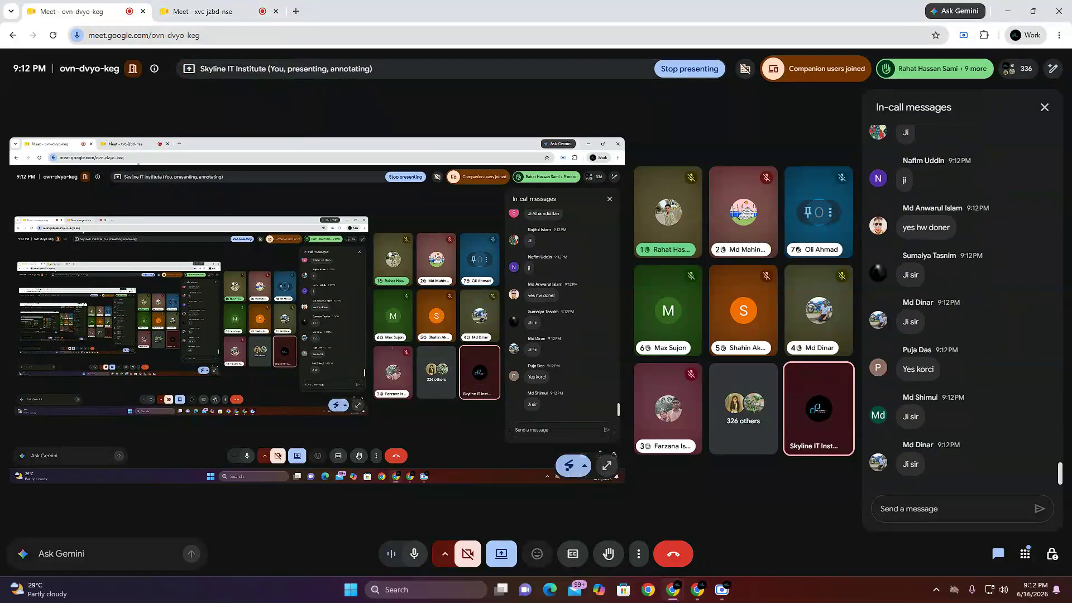
click(212, 6)
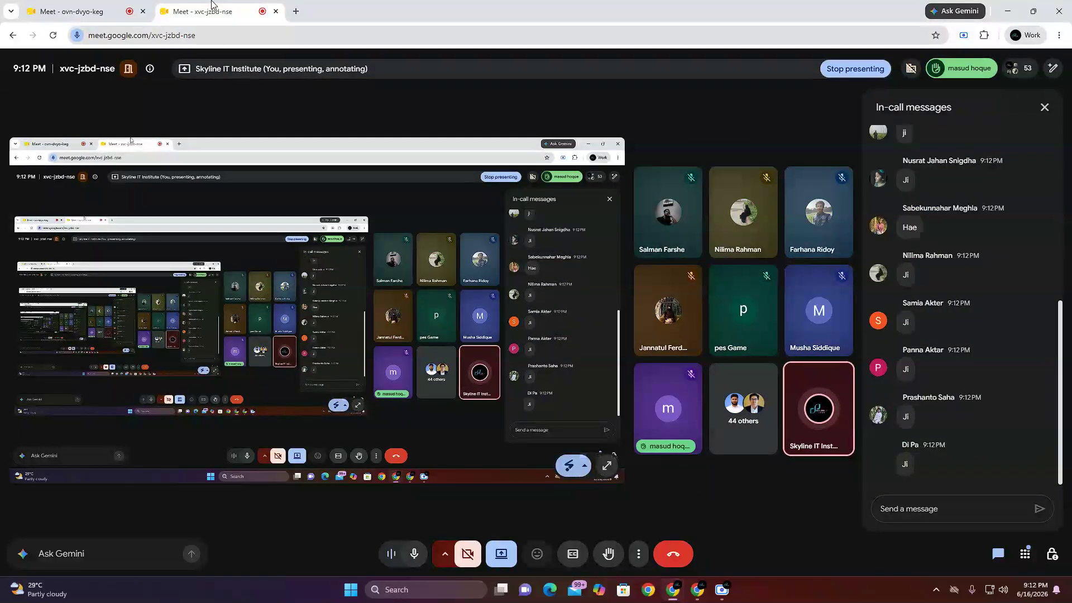
click(111, 7)
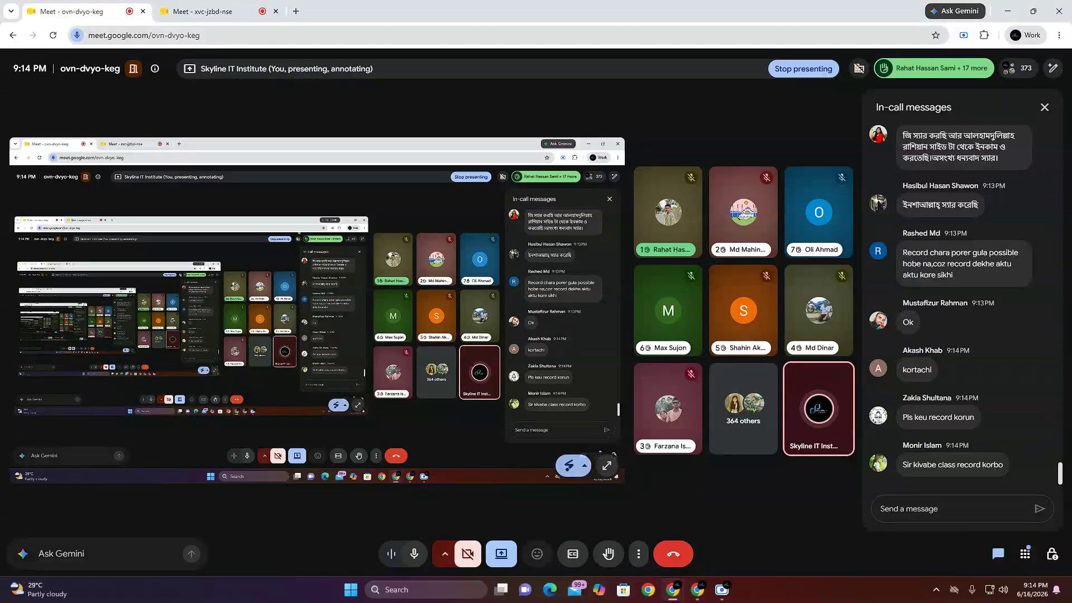
click(188, 6)
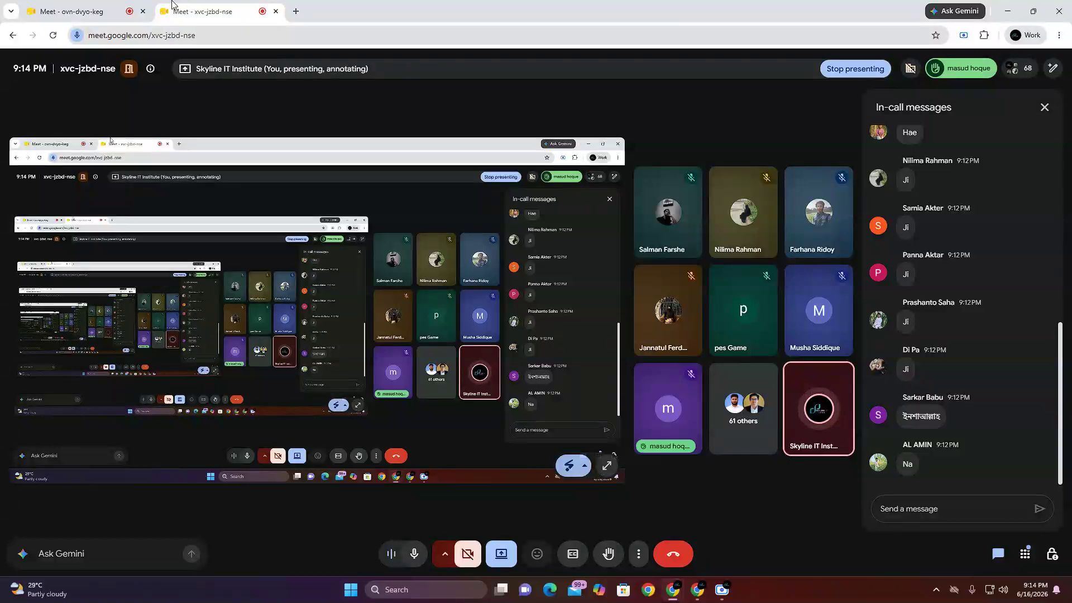
click(111, 5)
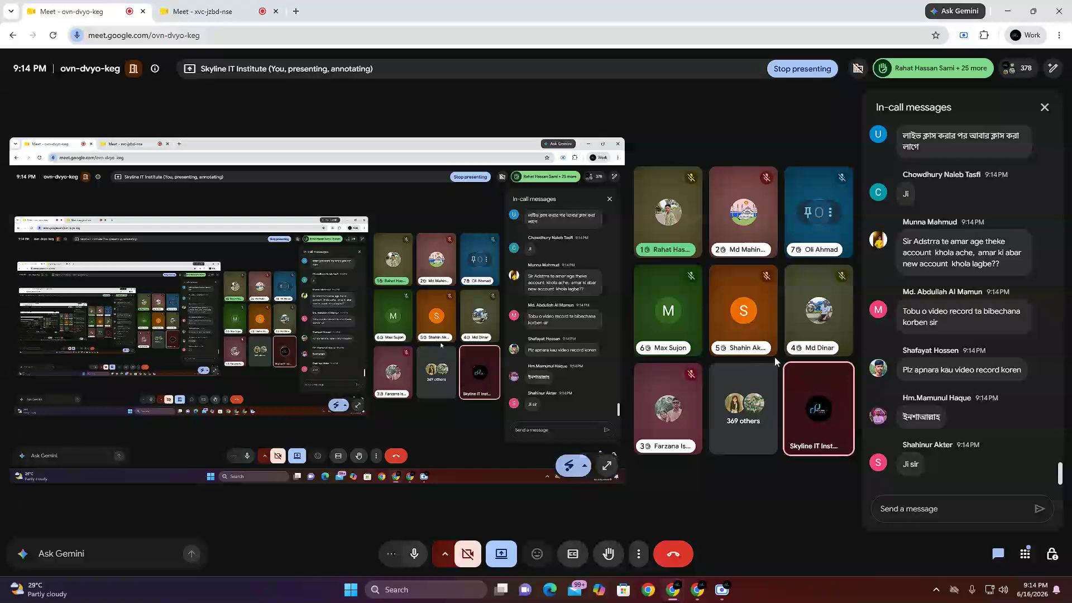
Step: Switch to the other browser window, open adsterra.com, and log in as a publisher
click(697, 597)
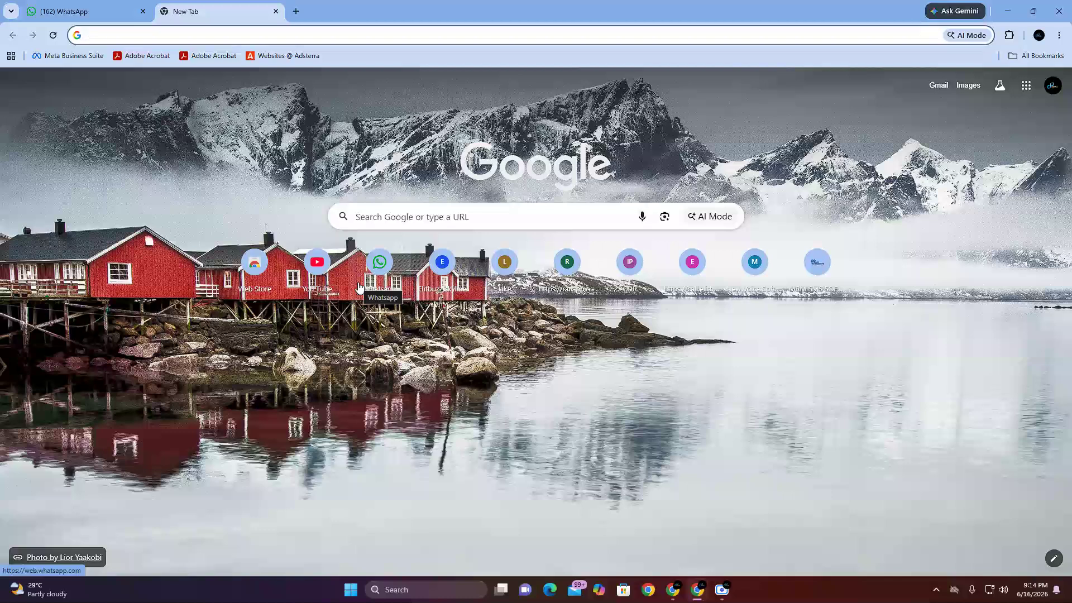
click(192, 31)
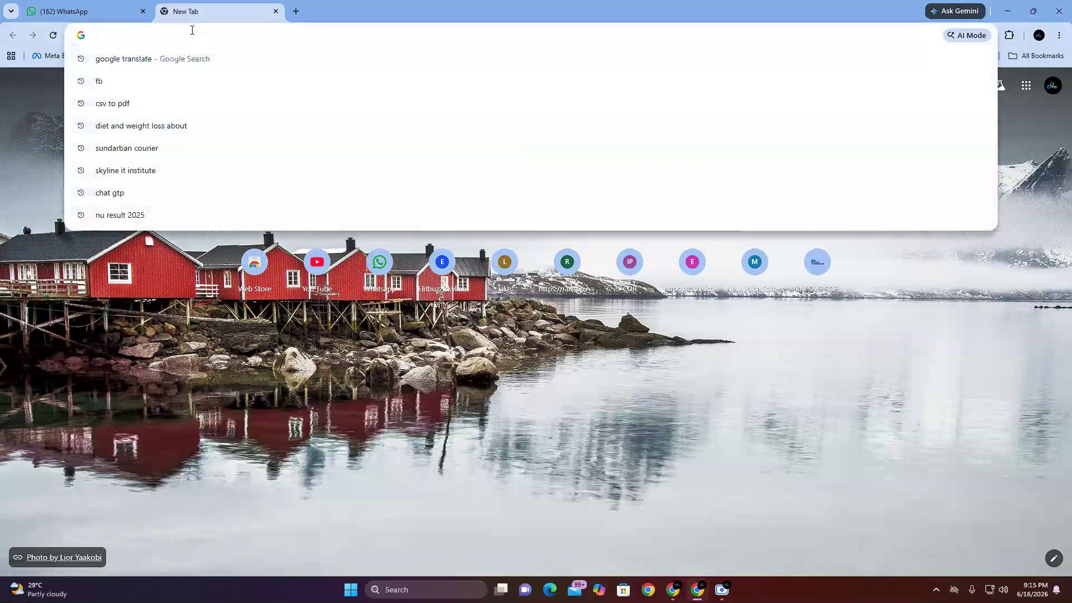
text(ads)
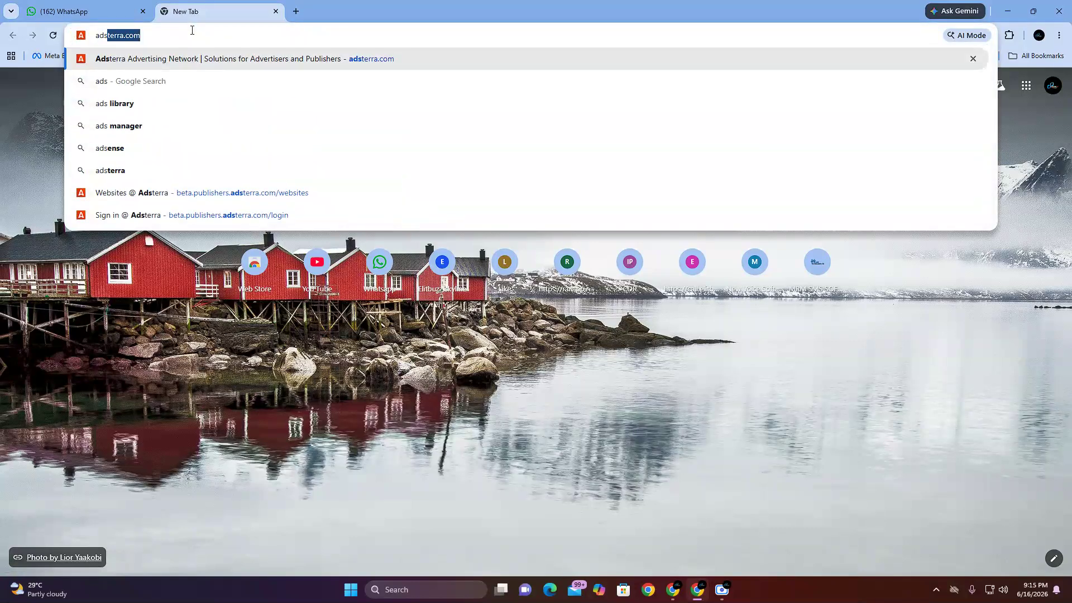
key(Return)
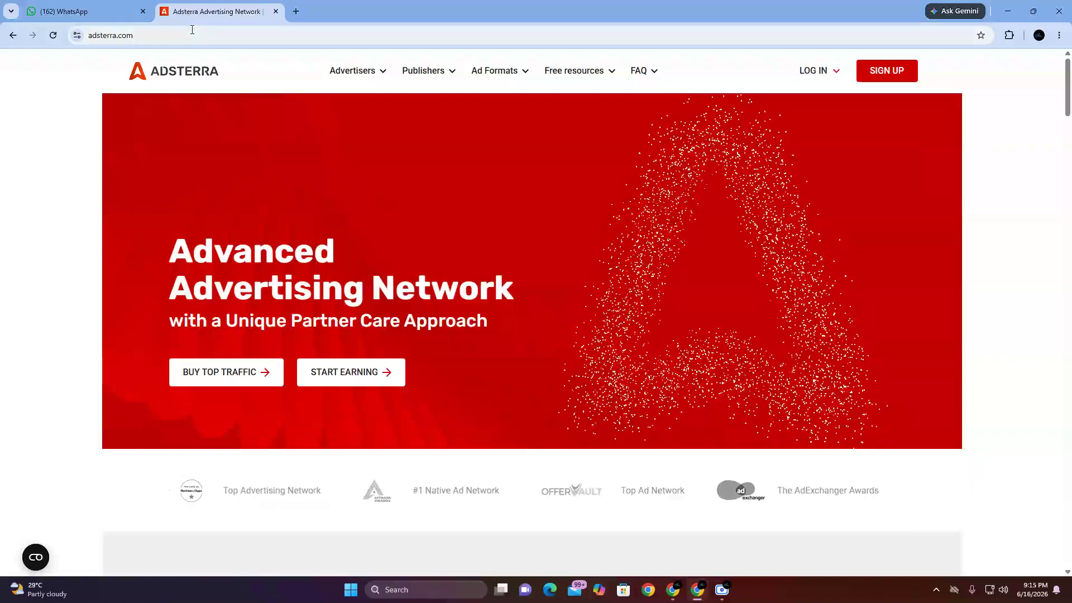
click(824, 73)
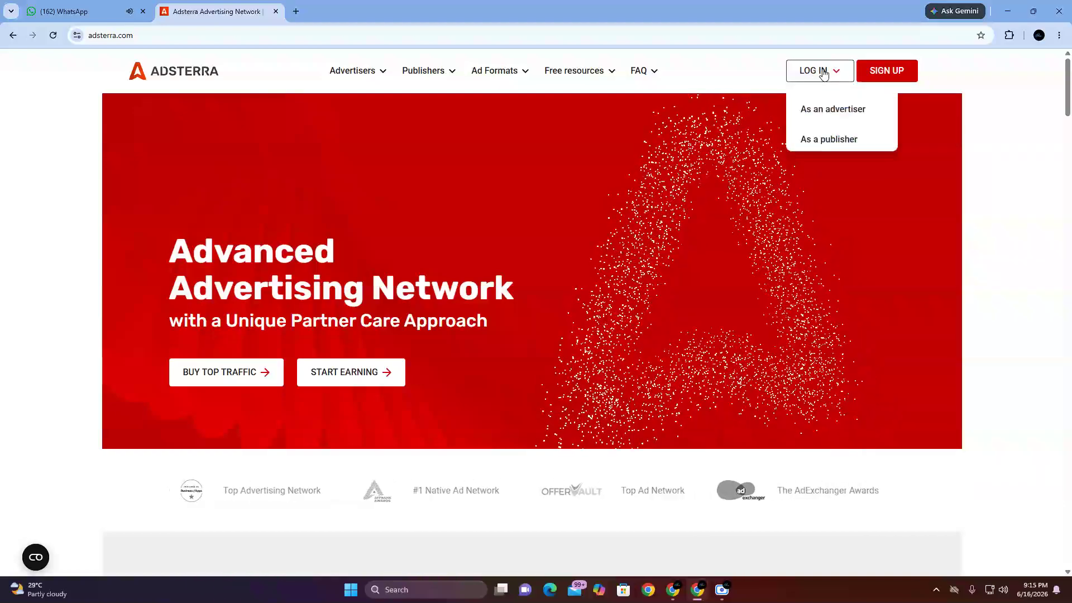
click(839, 140)
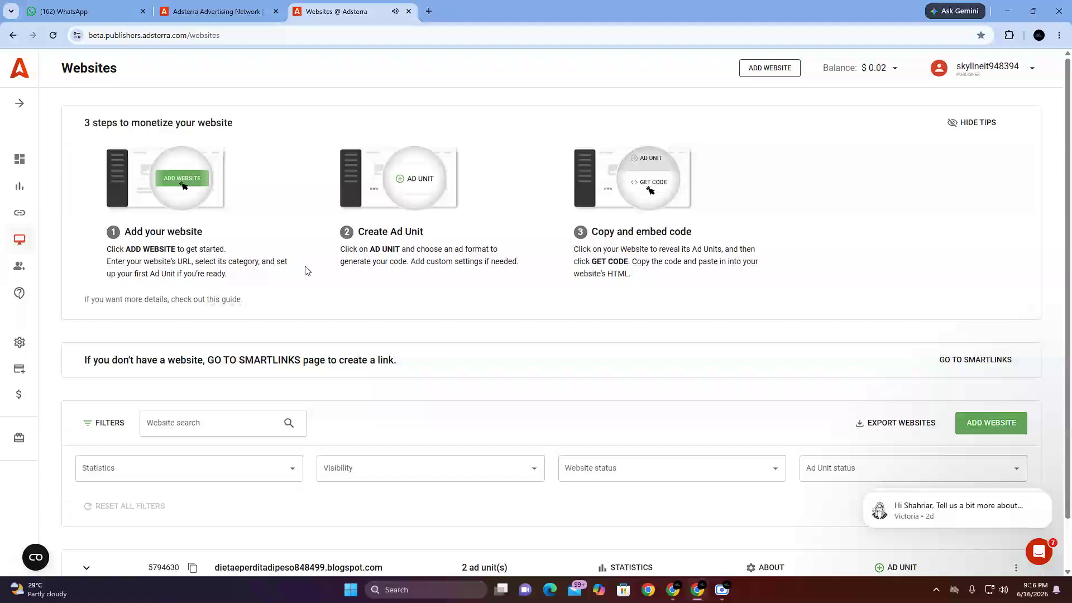
Step: Examine the publisher navigation menu's sections and the "3 steps to monetize your website" tips
click(20, 104)
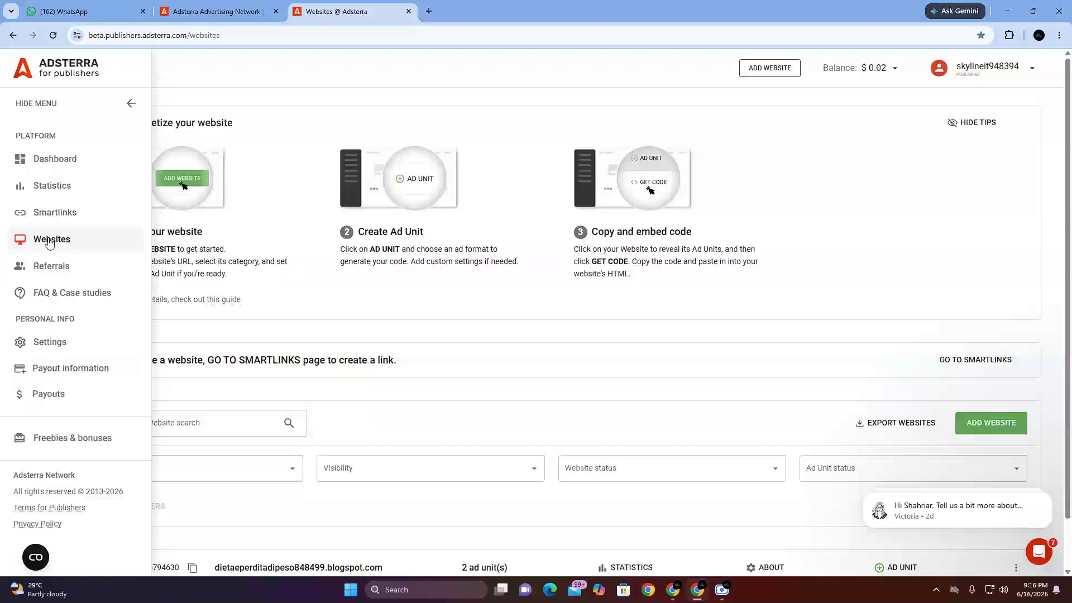
click(1058, 35)
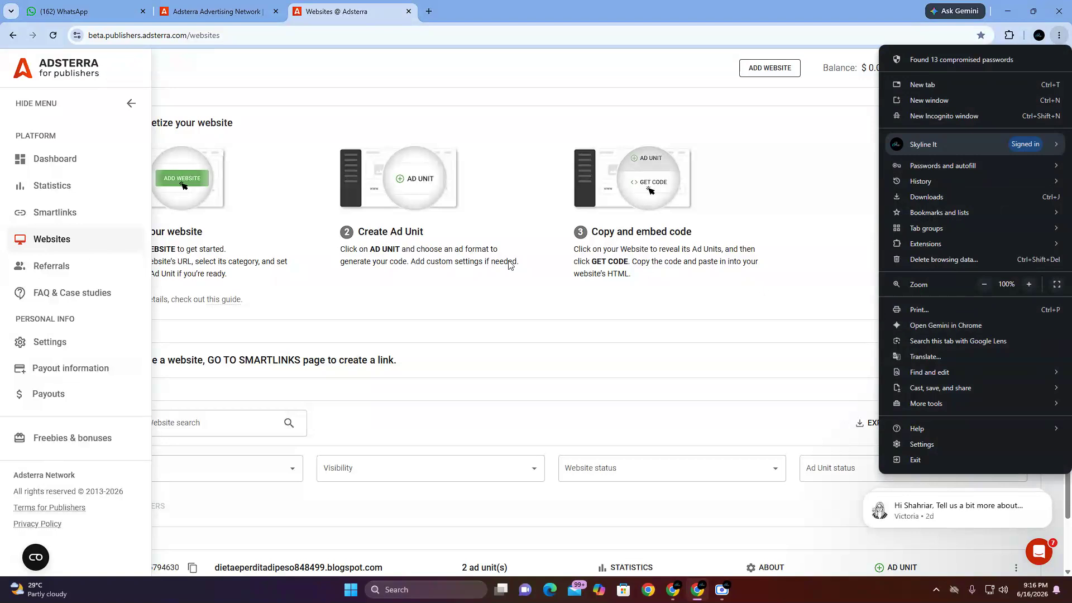
click(280, 135)
click(279, 136)
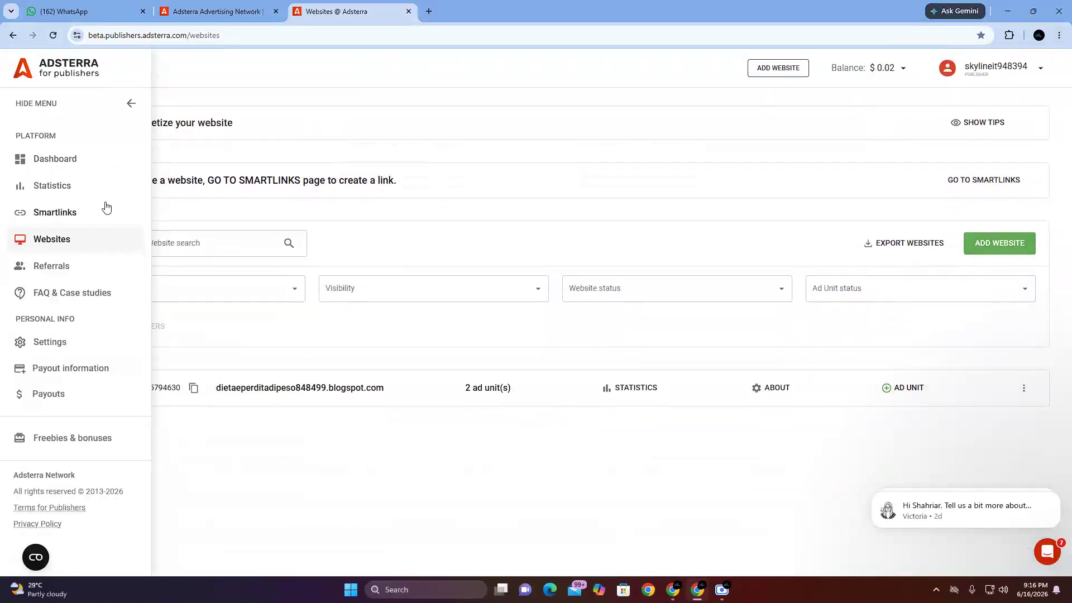
click(231, 118)
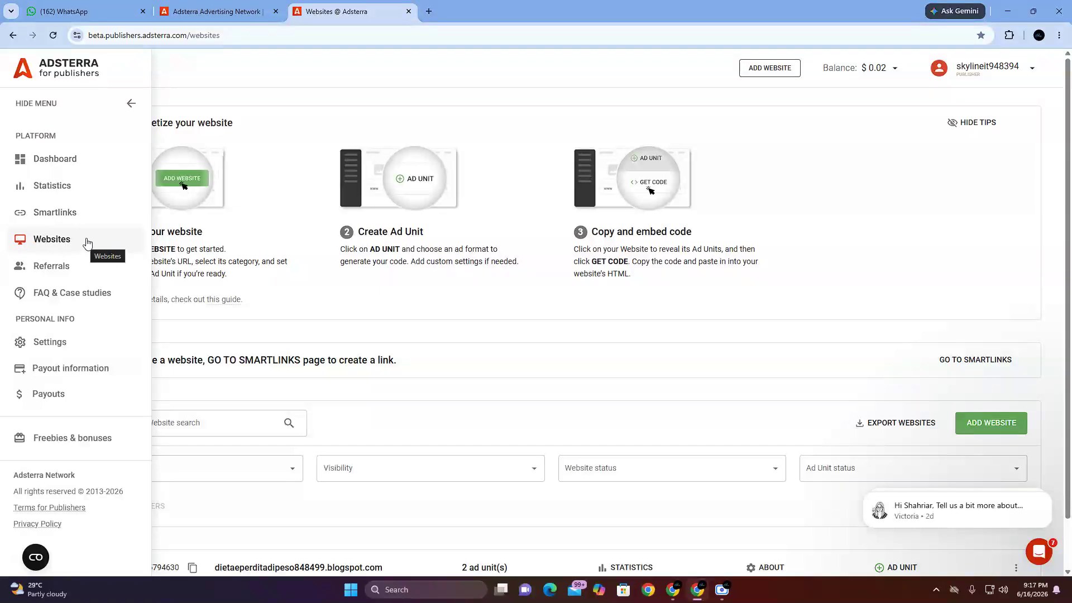
click(132, 103)
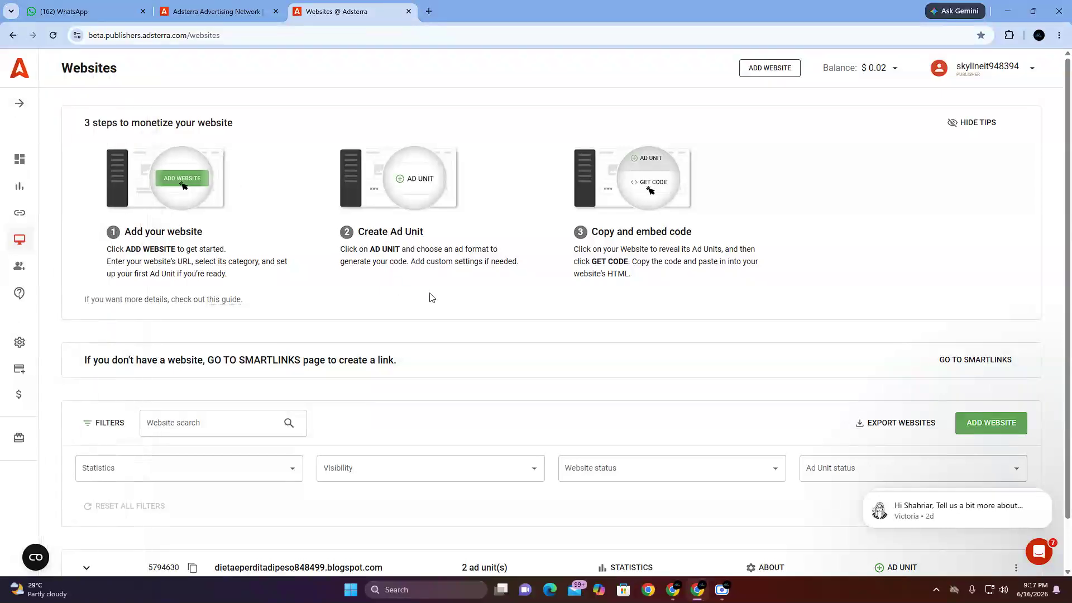
drag(84, 124, 234, 127)
click(212, 127)
click(19, 104)
Step: Dismiss the support chat message preview and open the form for adding a new website
scroll(721, 291, down, 1)
click(1049, 494)
click(1048, 495)
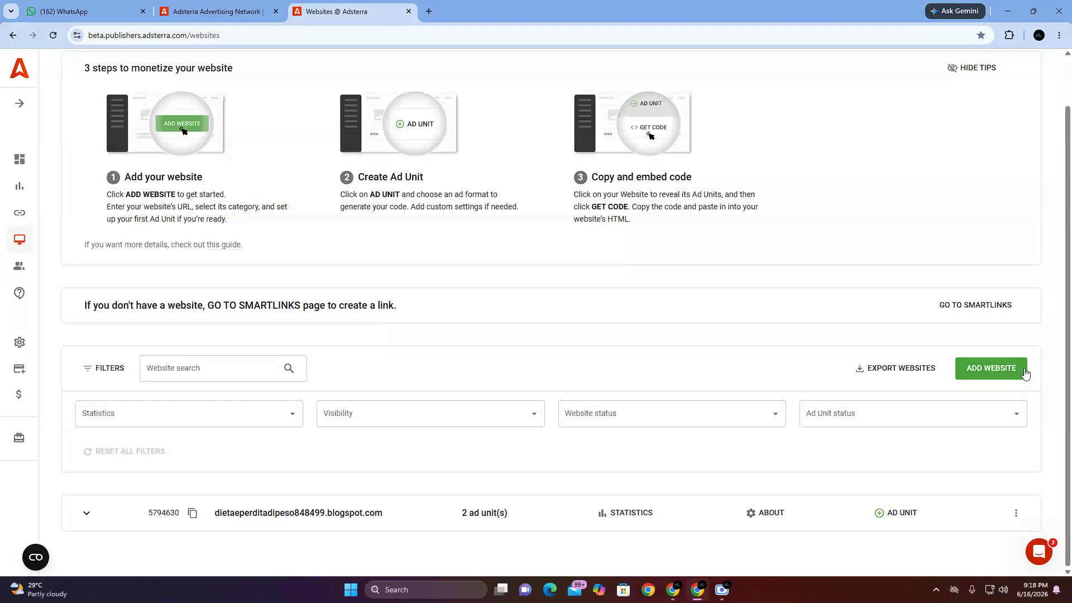
click(993, 368)
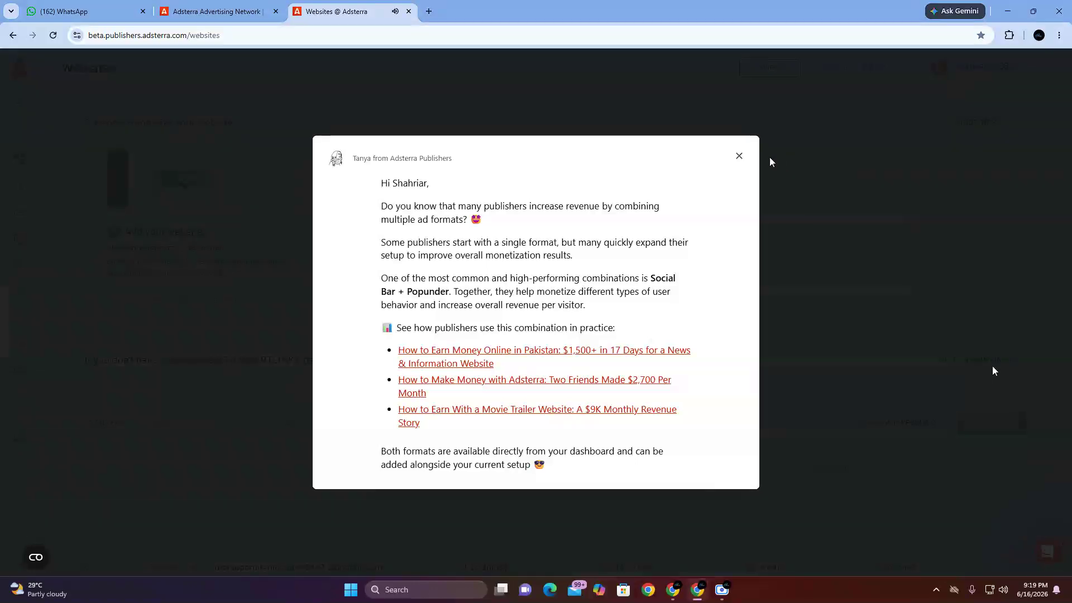
click(740, 156)
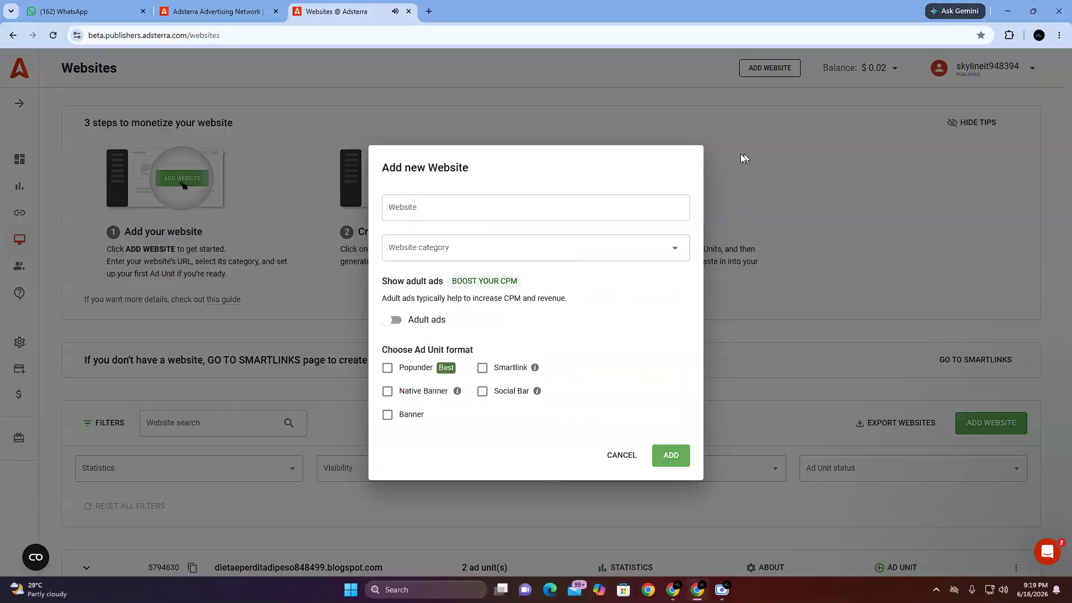
drag(377, 171, 519, 171)
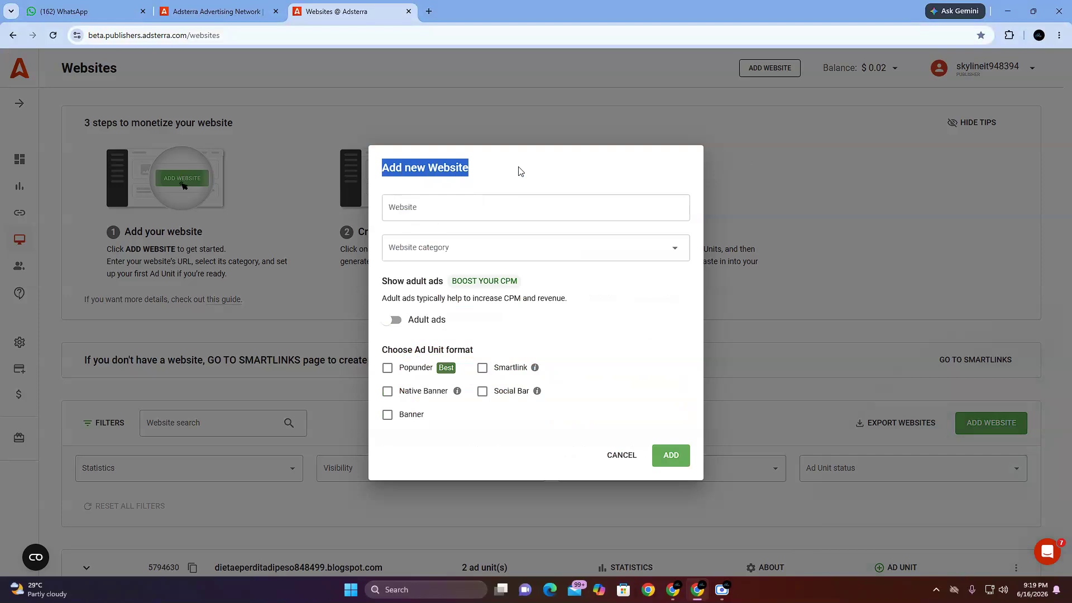
click(503, 168)
click(452, 196)
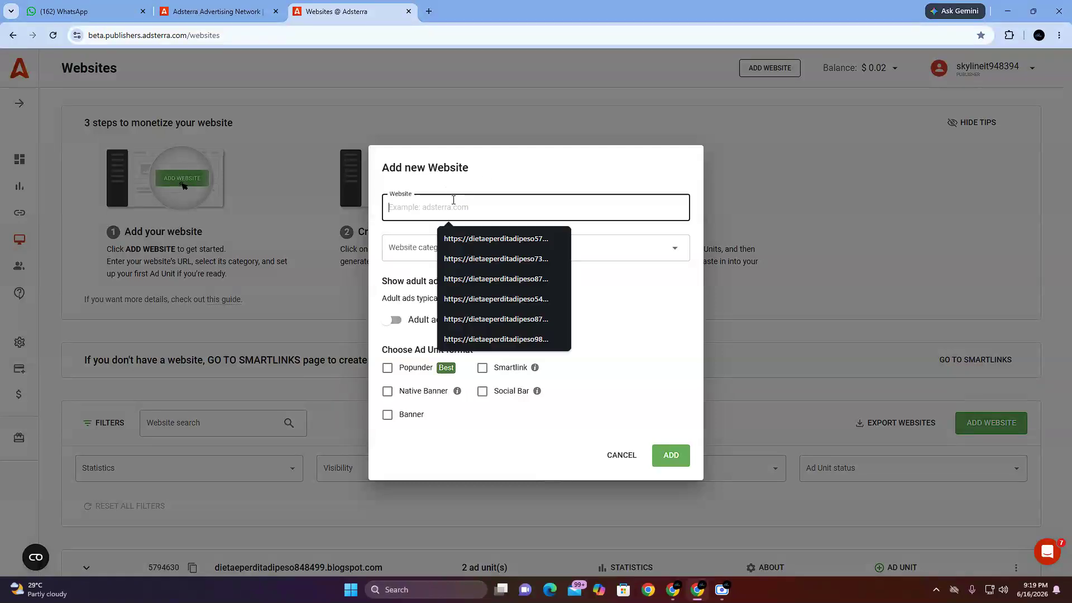
click(459, 186)
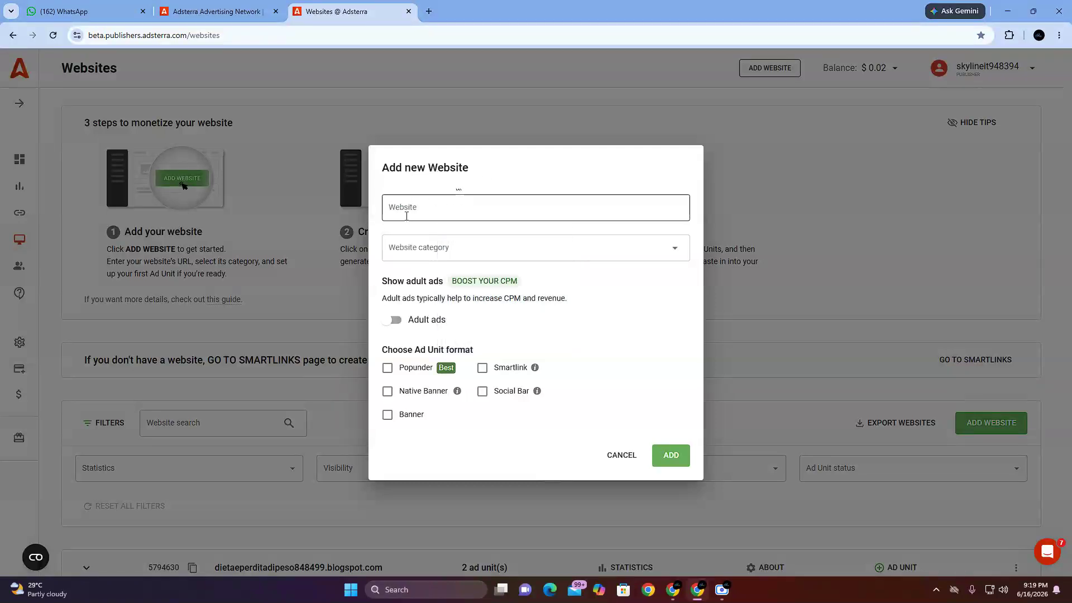
click(435, 206)
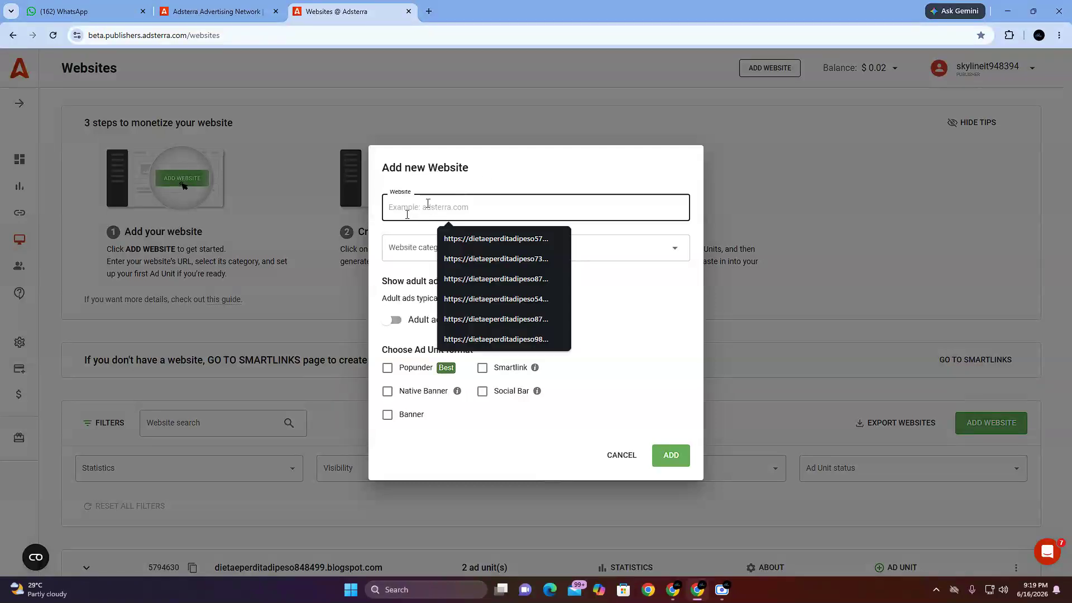
click(438, 177)
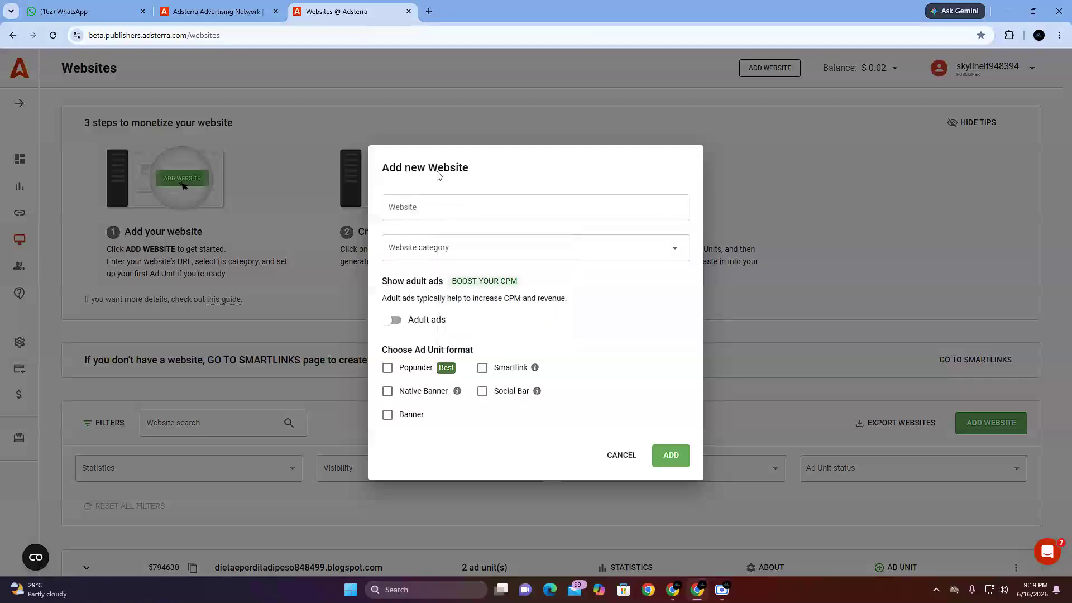
click(431, 207)
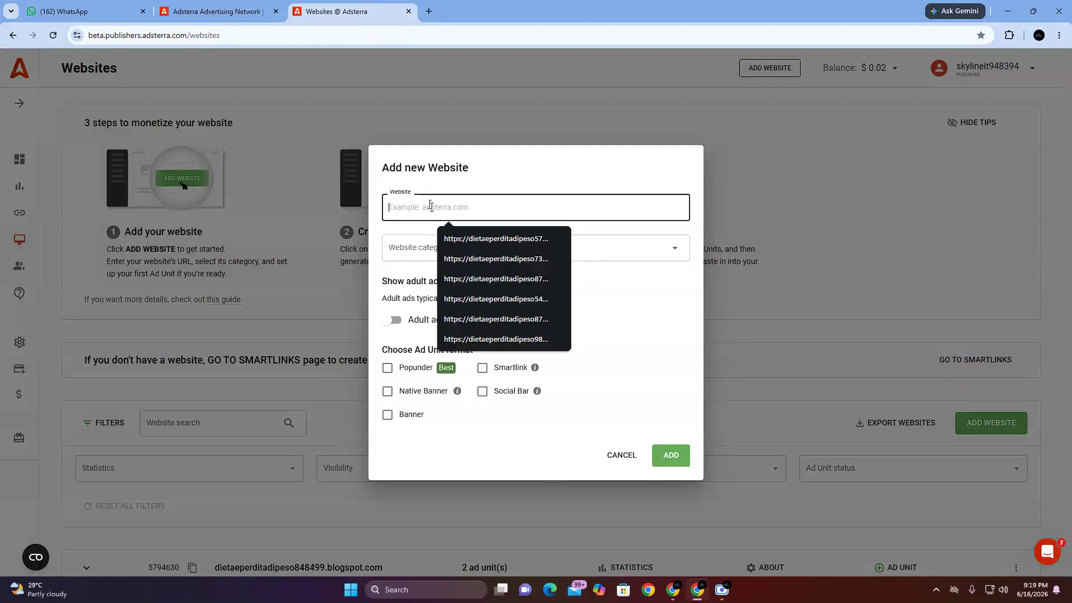
click(433, 183)
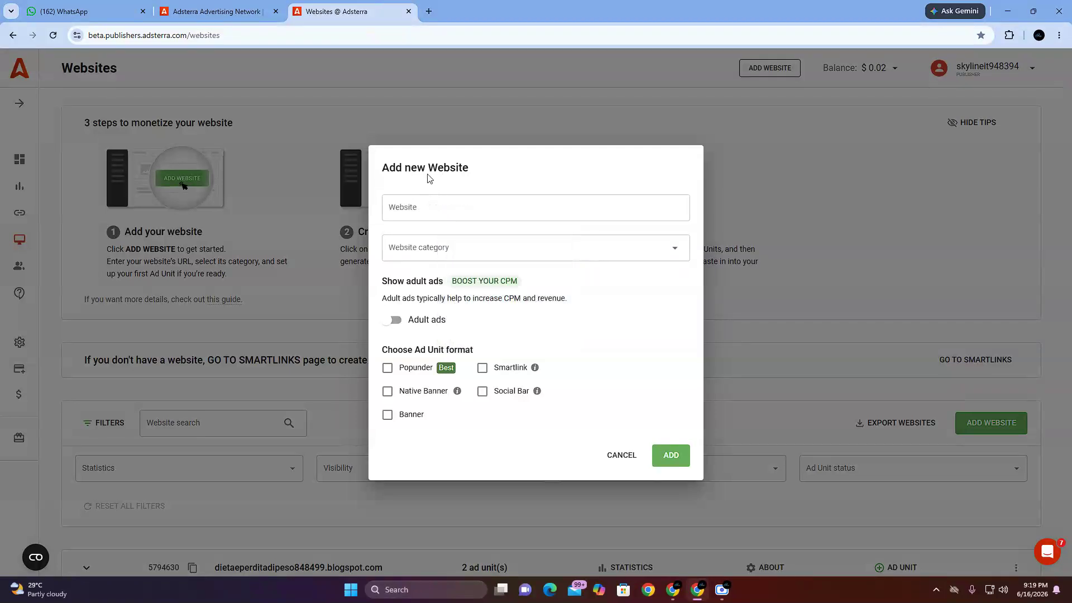
click(419, 211)
click(506, 181)
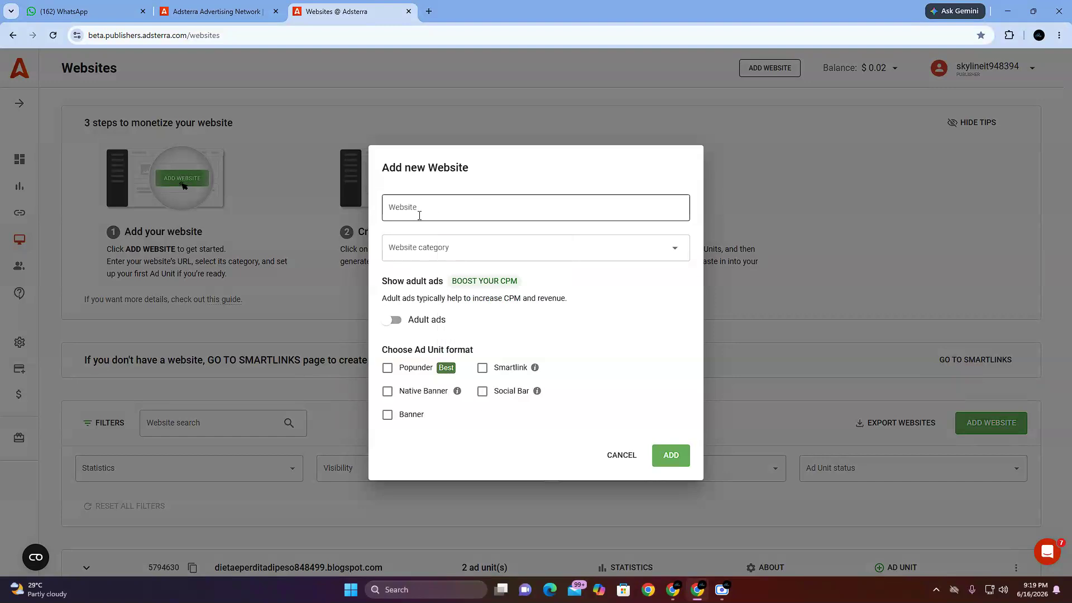
Step: Open blogger.com in a new browser tab
click(429, 11)
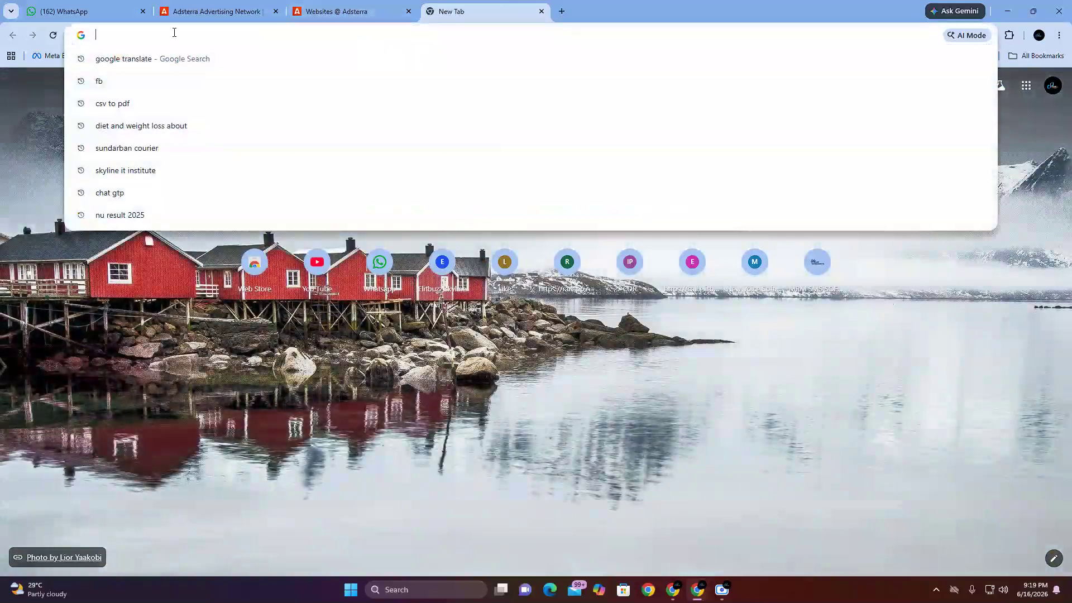
text(blogger.com)
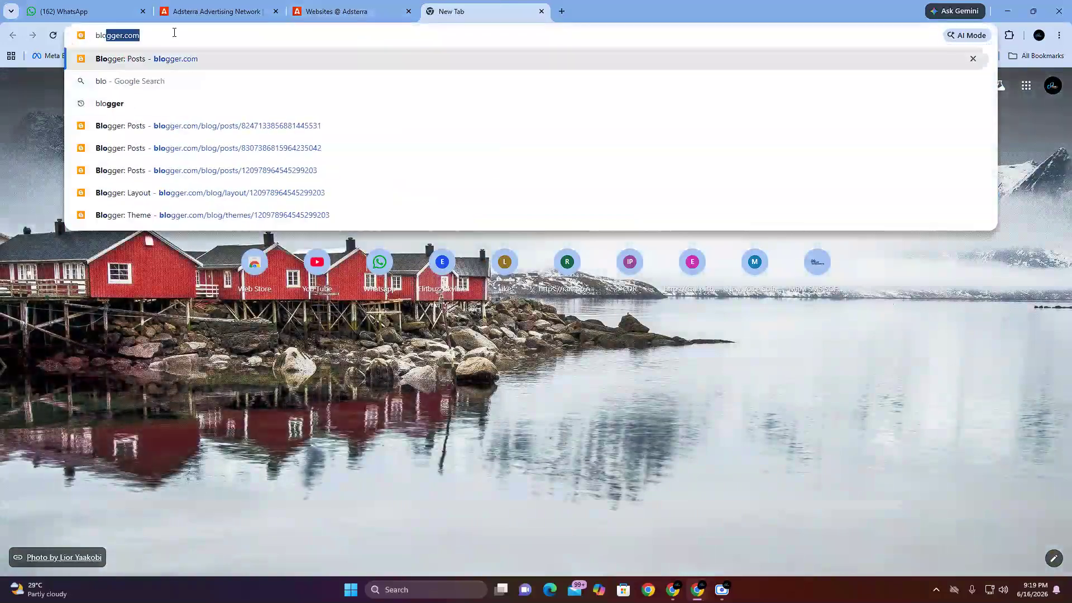
key(Return)
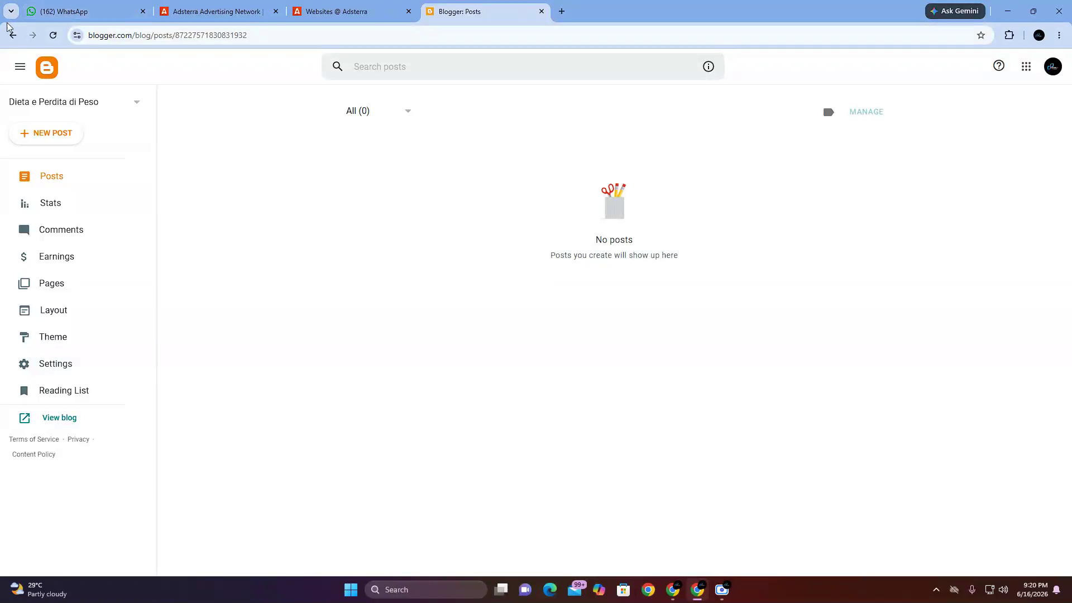
Step: Switch to the Dieta e Perdita di Peso blog that has a published post and look over its live site
click(110, 101)
click(92, 129)
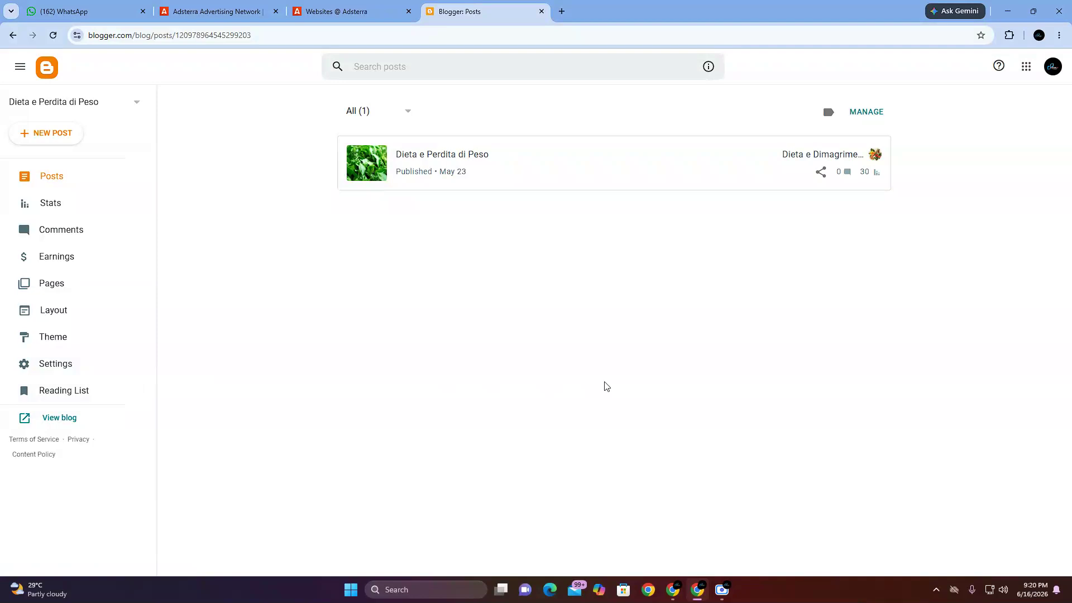
click(65, 418)
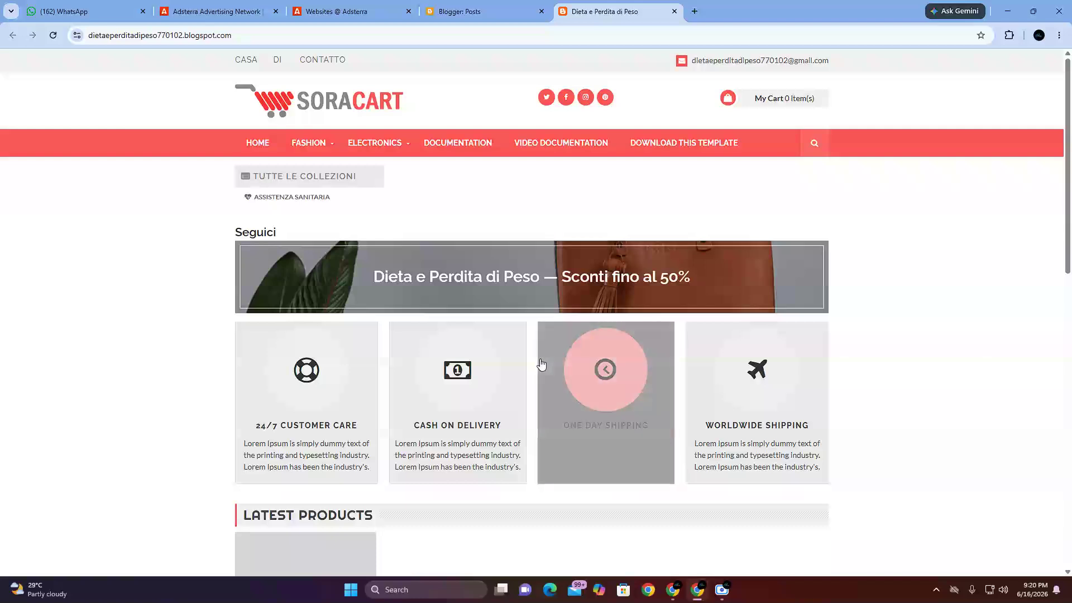
scroll(540, 363, down, 4)
scroll(540, 364, up, 4)
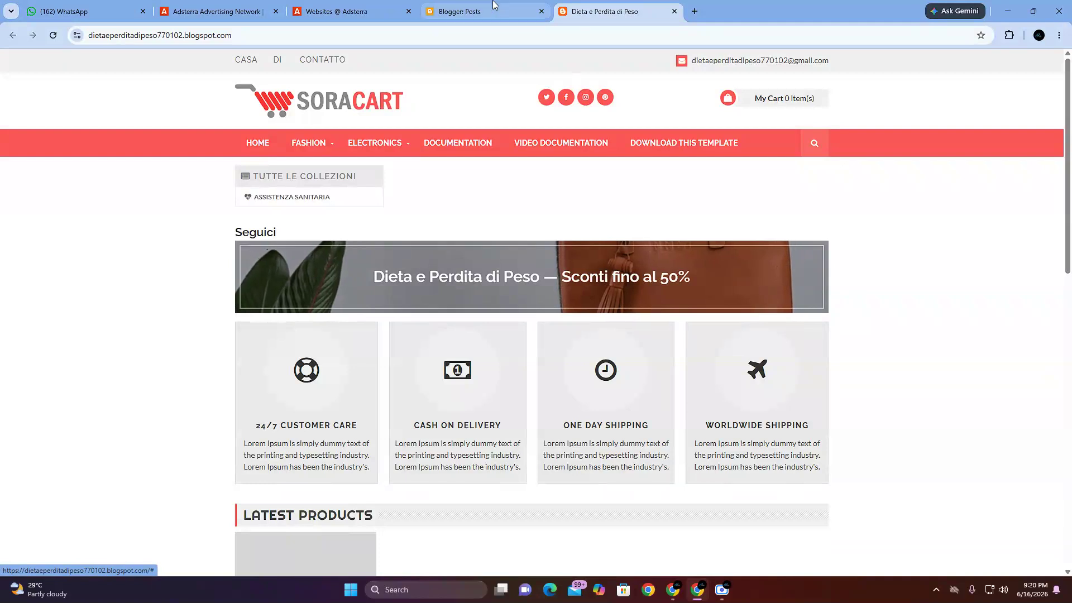
Step: Copy the full address of the live Dieta e Perdita di Peso blog
click(469, 11)
click(568, 4)
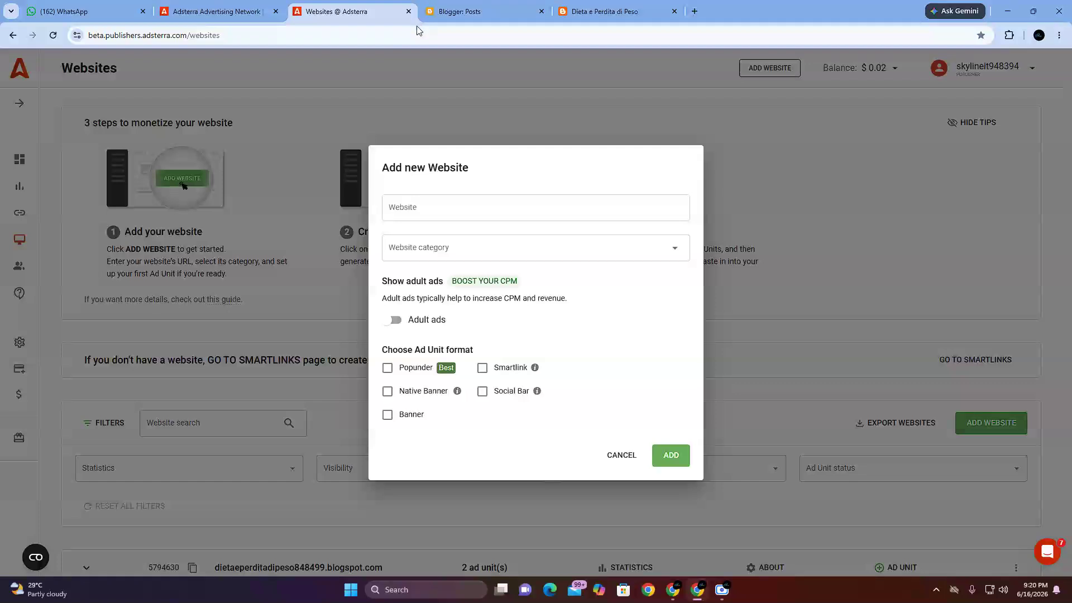
click(335, 11)
click(588, 17)
click(92, 35)
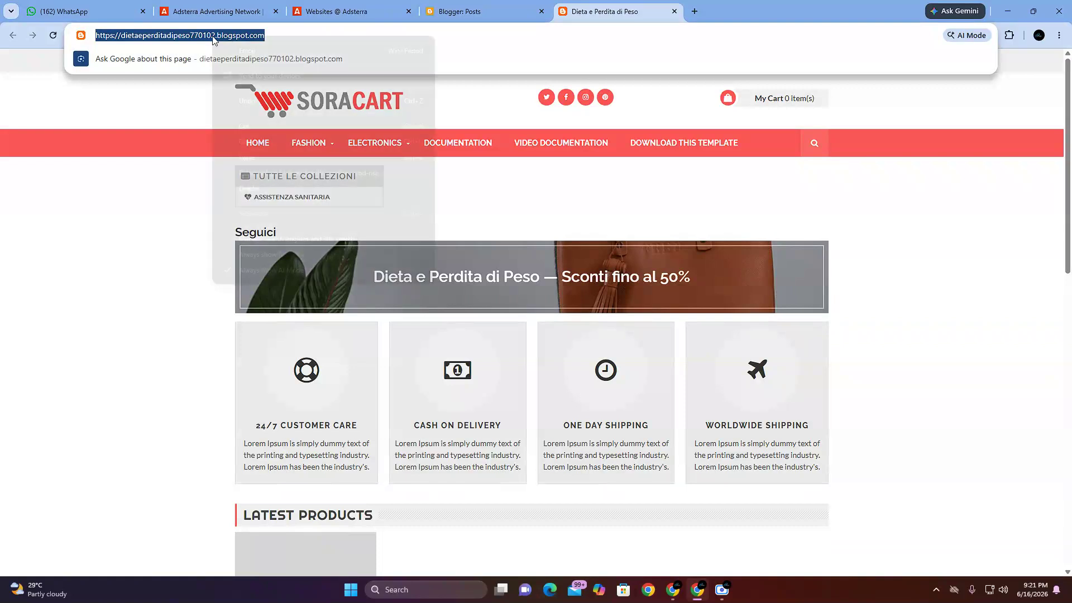
right_click(215, 38)
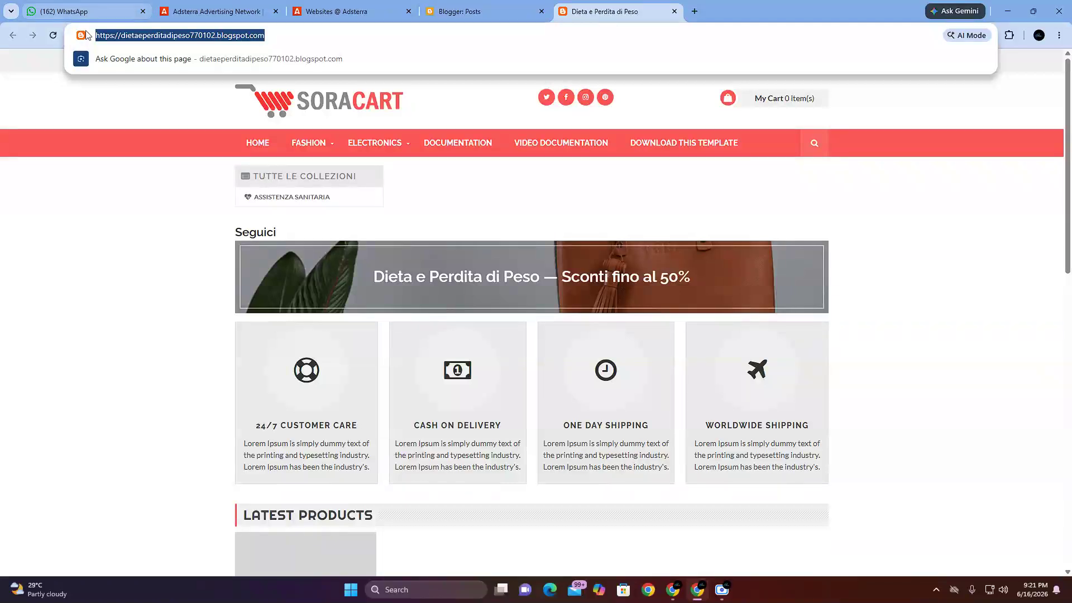
right_click(256, 36)
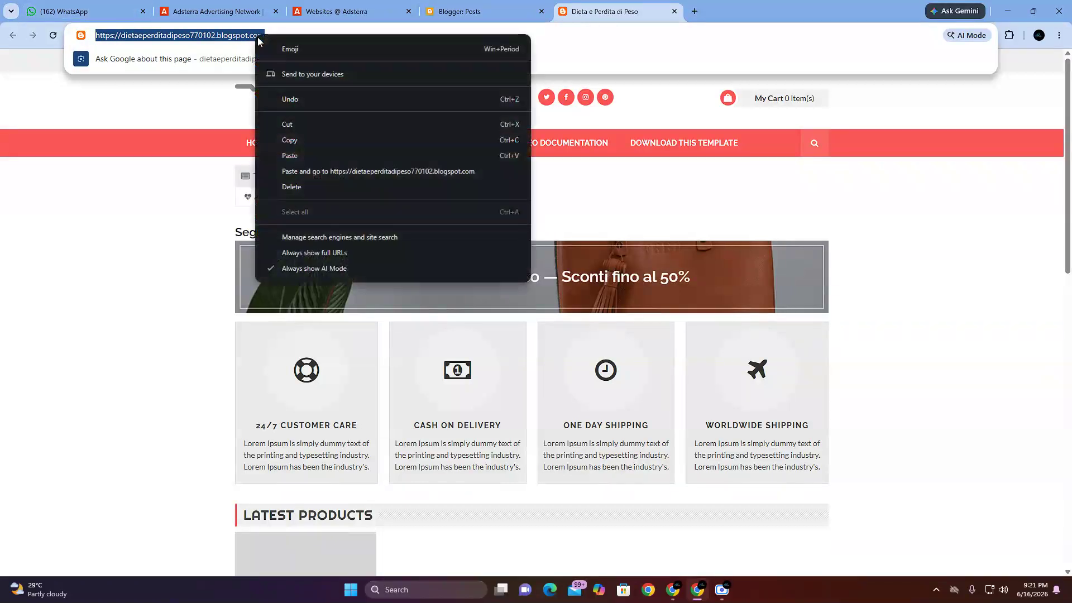
click(316, 141)
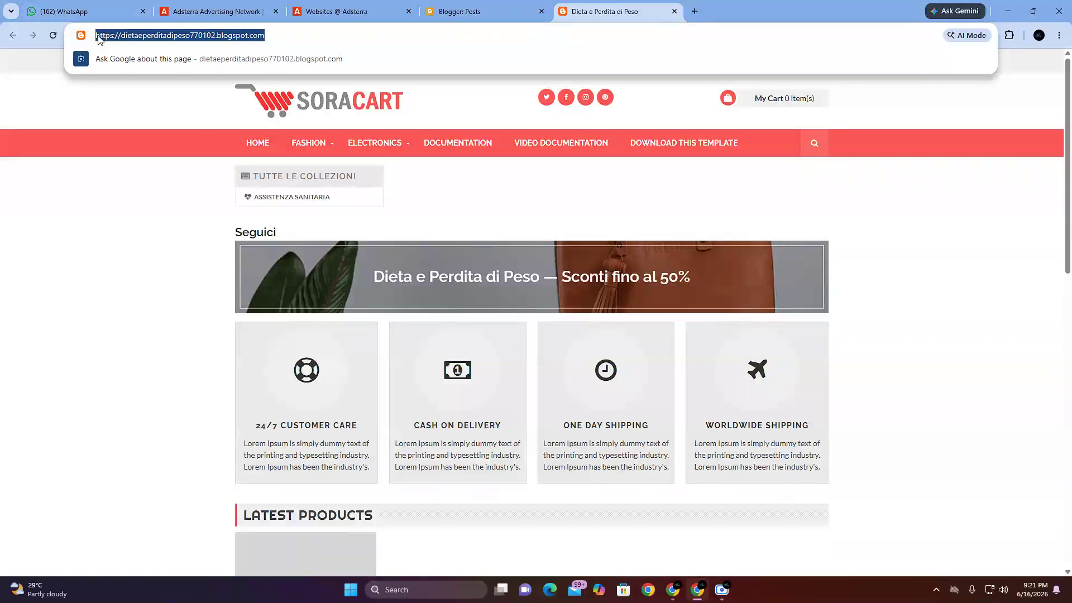
right_click(254, 38)
click(291, 142)
mouse_move(291, 146)
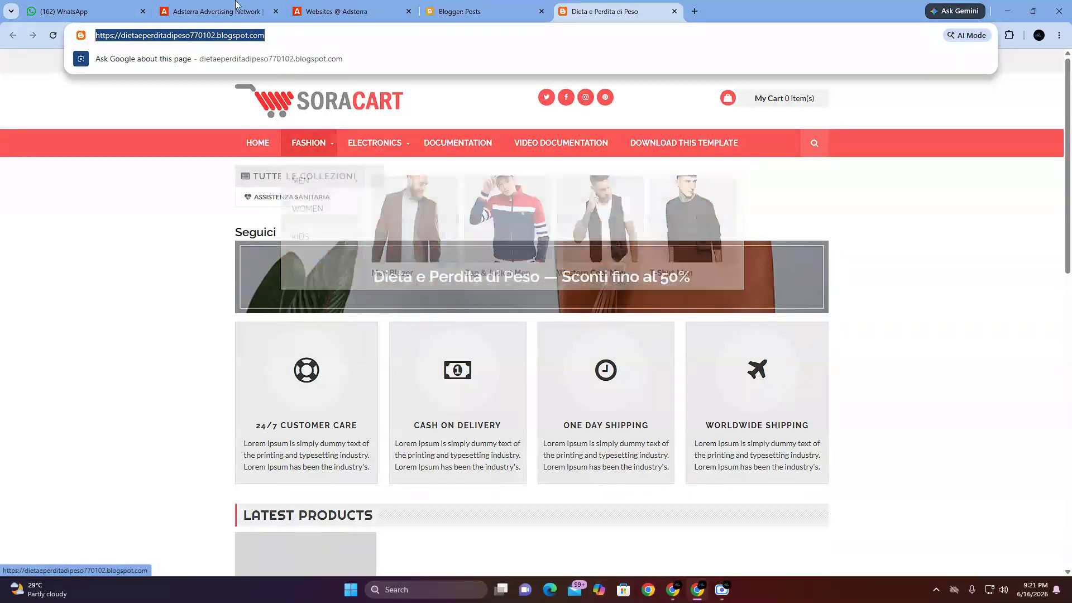
click(348, 11)
click(403, 211)
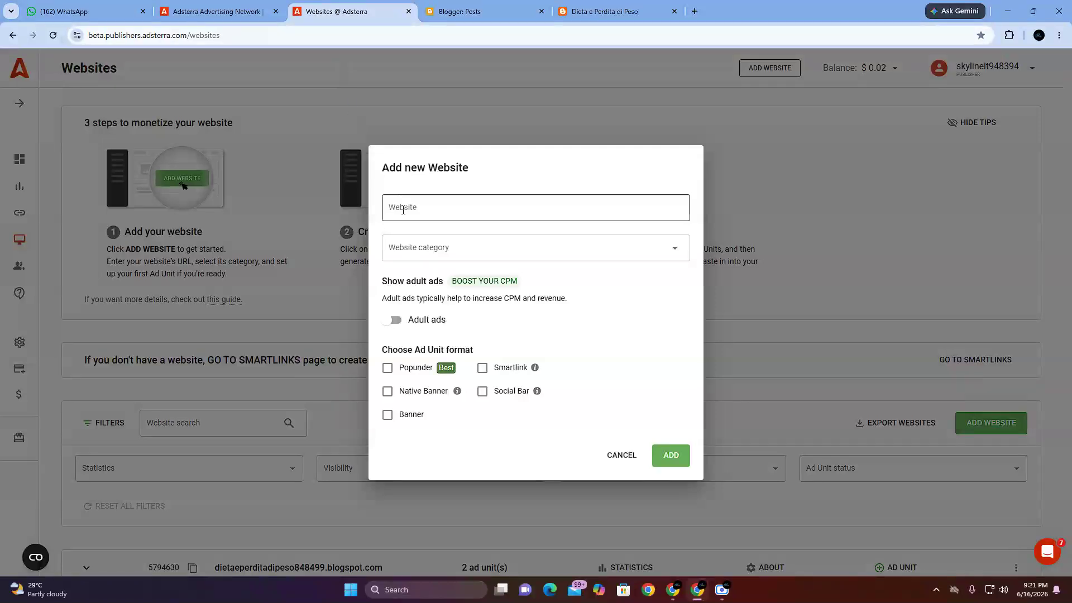
right_click(404, 213)
click(425, 352)
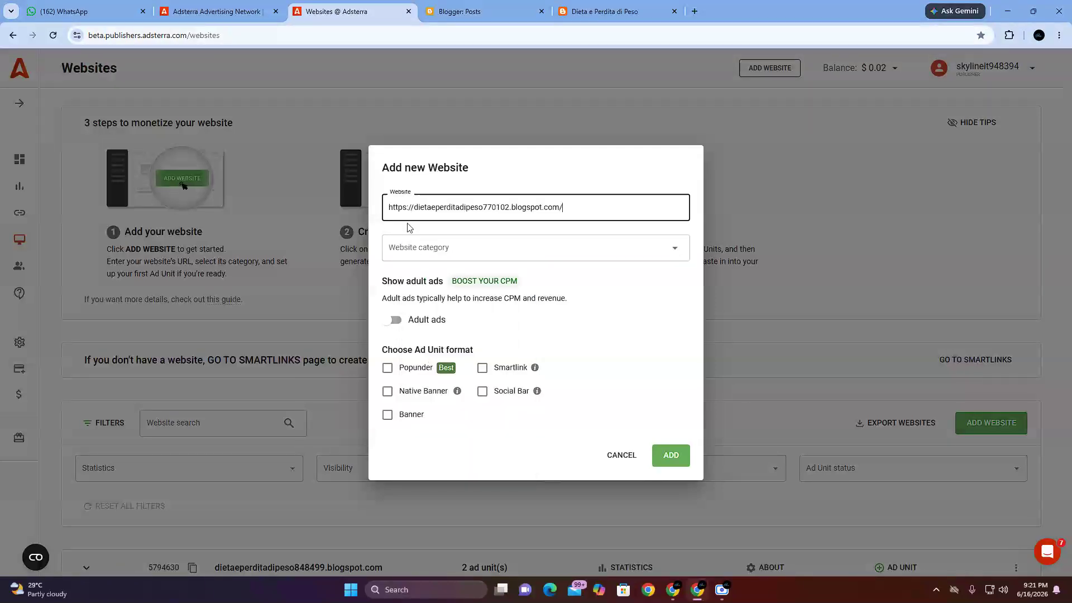
drag(557, 216, 364, 209)
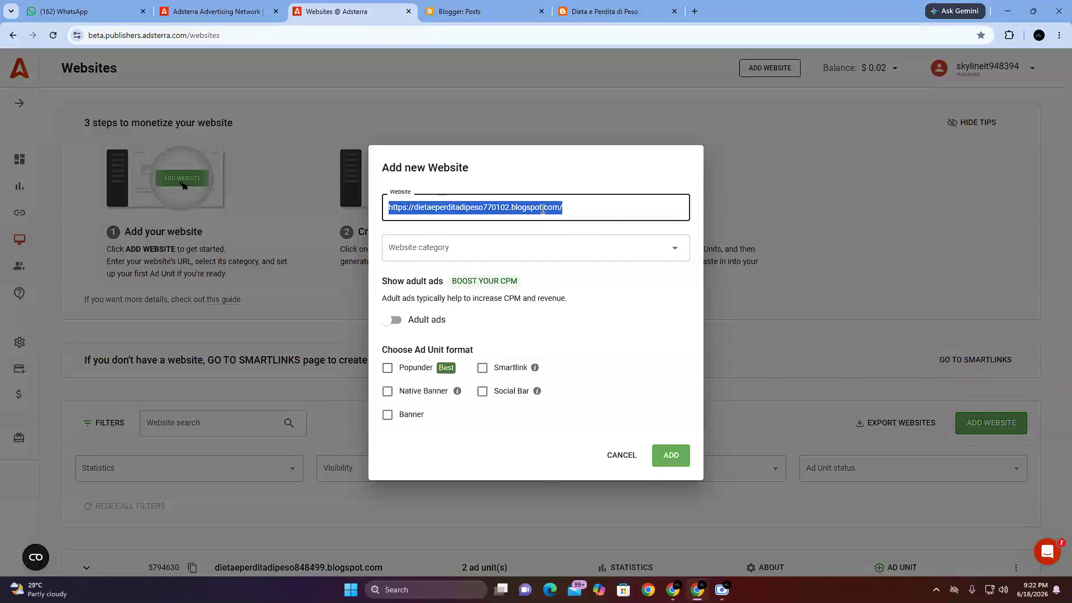
click(580, 173)
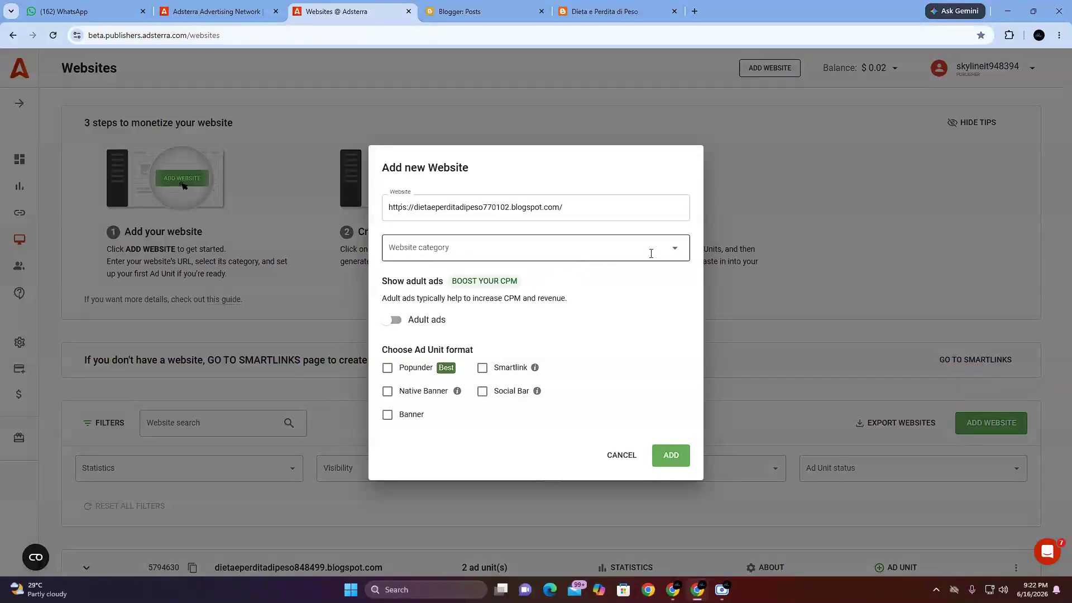
Step: Look through the available website categories in the Add new Website form
click(676, 251)
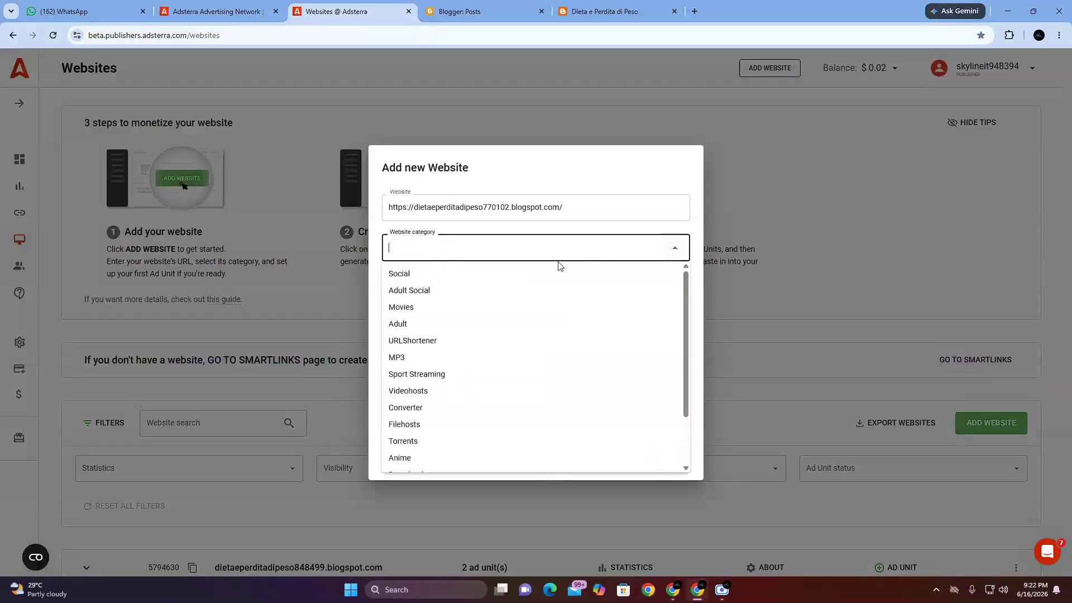
scroll(430, 385, down, 2)
scroll(414, 391, up, 2)
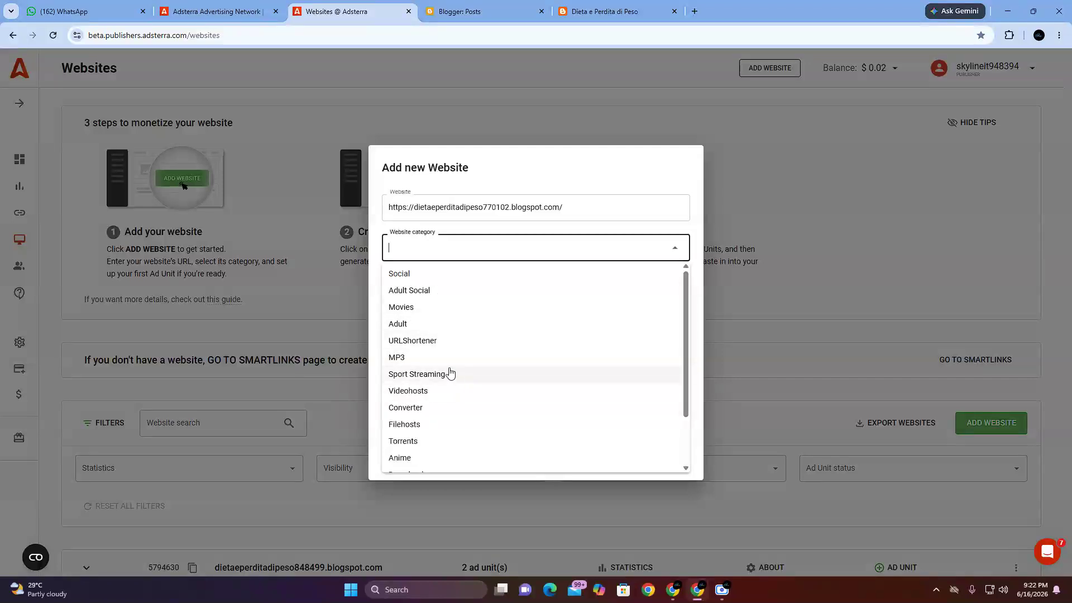
Step: Switch to the Google Meet window, stop the first meeting's presentation and share the entire screen again
click(673, 590)
click(510, 520)
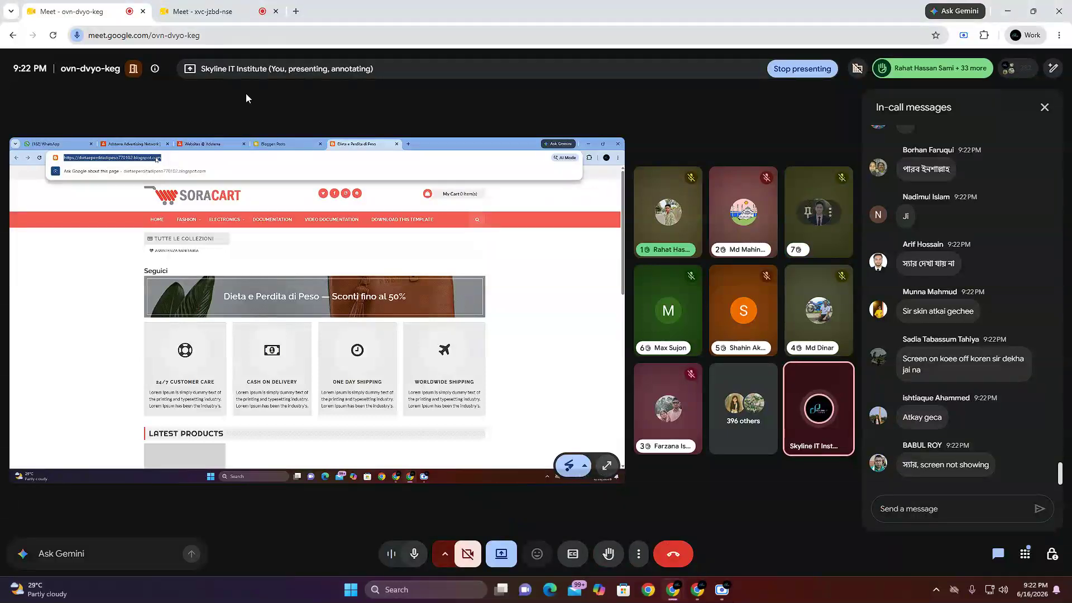
click(508, 560)
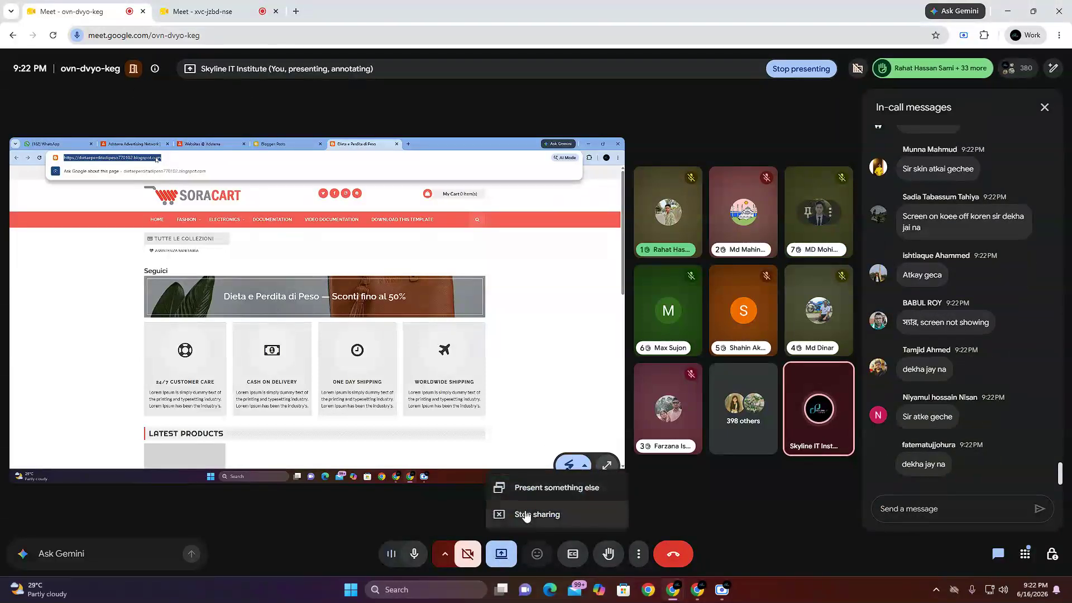
click(519, 512)
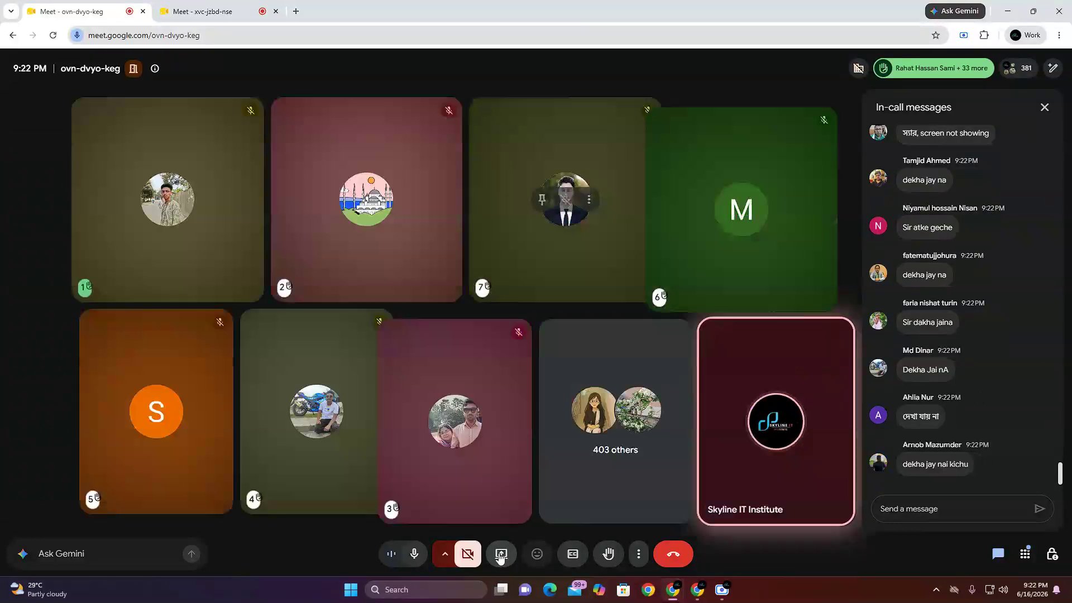
click(501, 553)
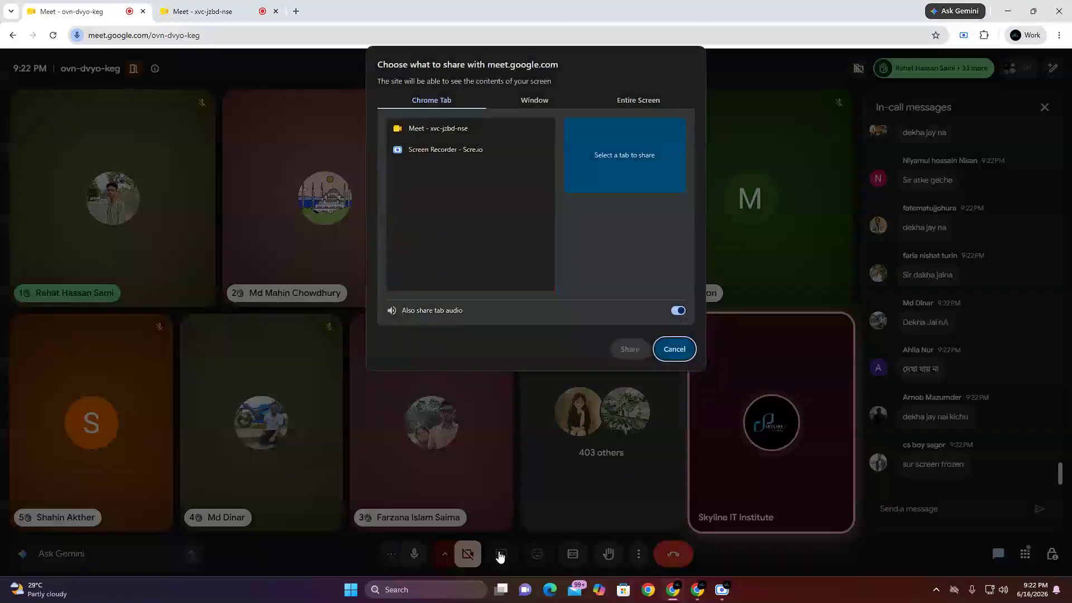
click(653, 100)
click(434, 170)
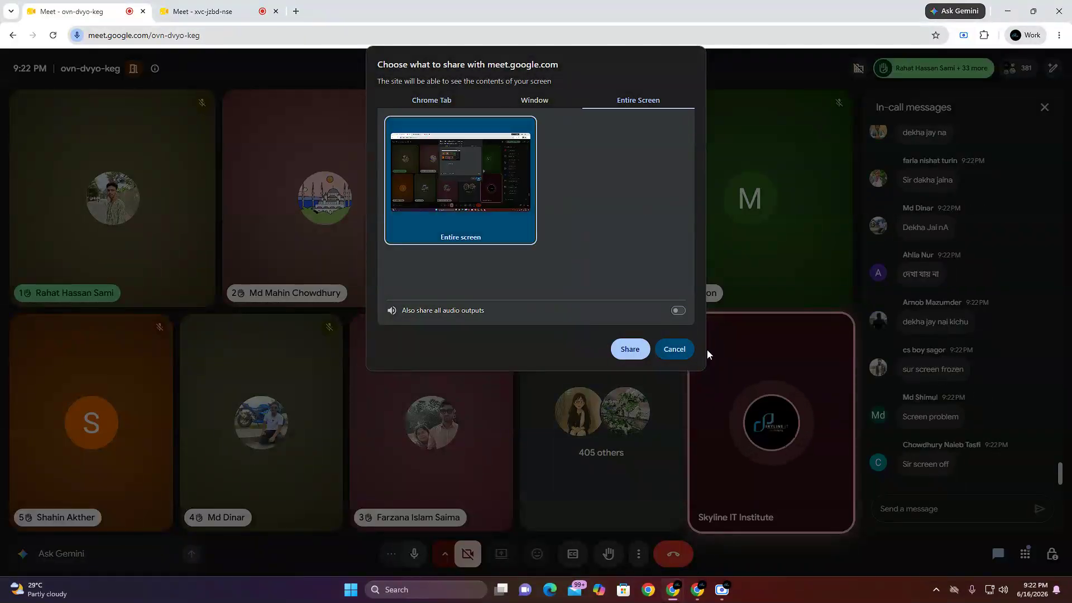
click(628, 350)
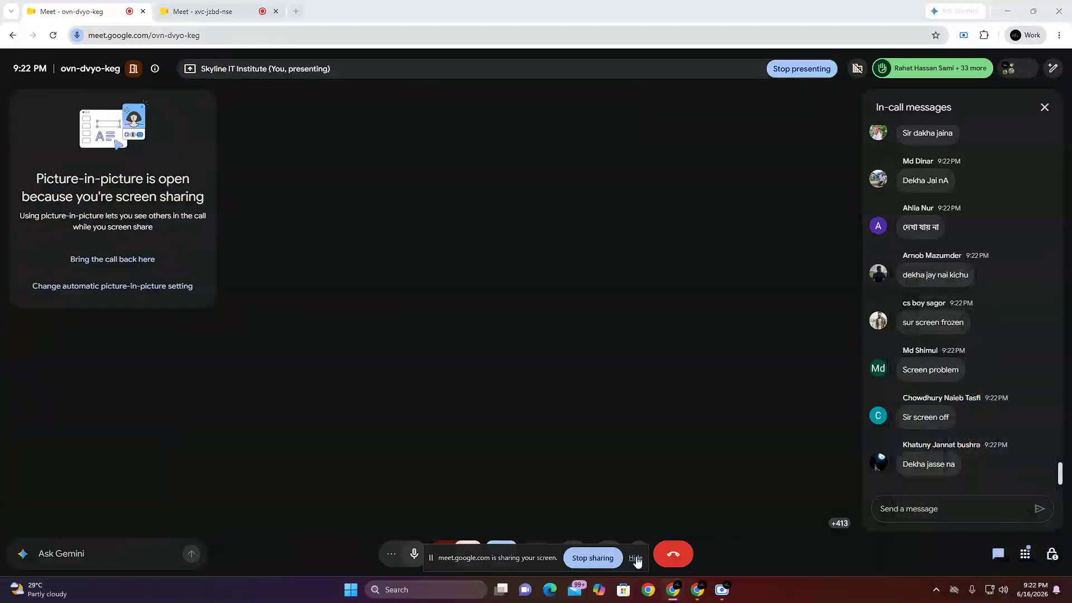
click(634, 558)
Step: Check the screen presentation and chat messages in both Google Meet calls, and return to the Adsterra window
click(217, 5)
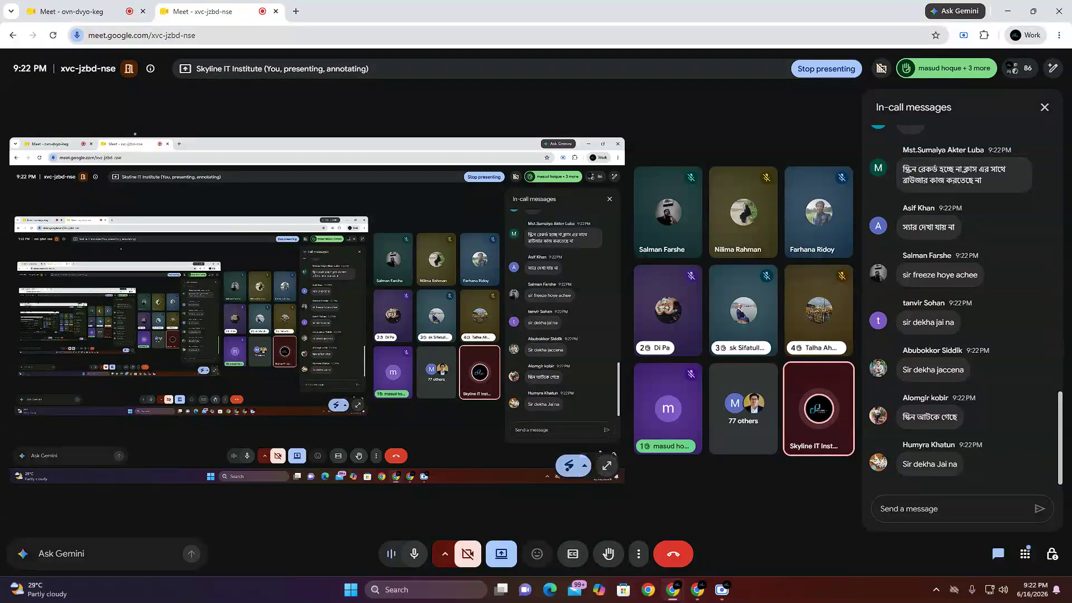
click(60, 5)
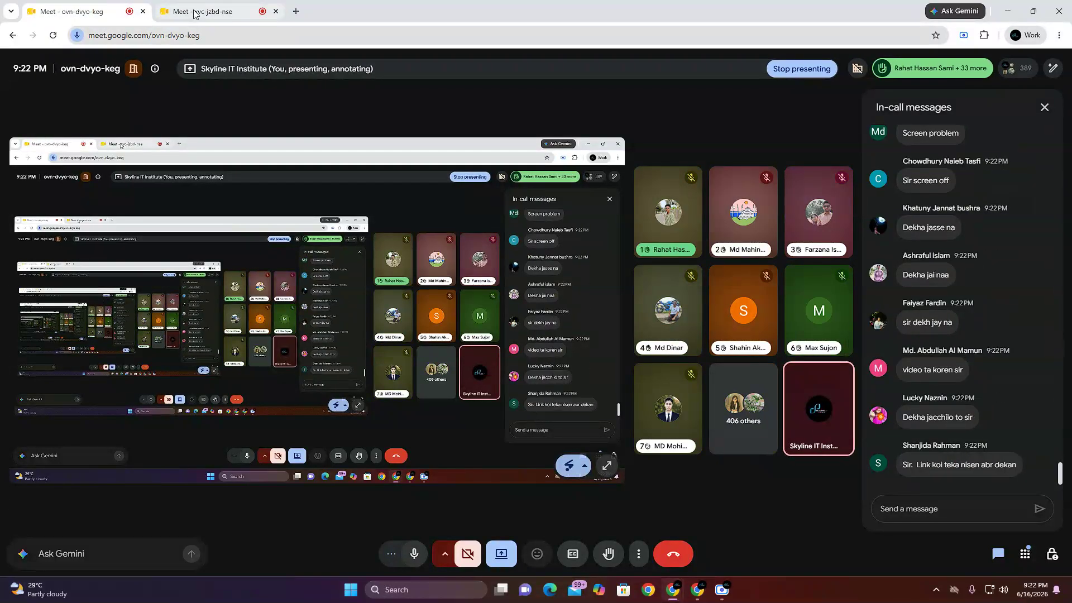
click(194, 12)
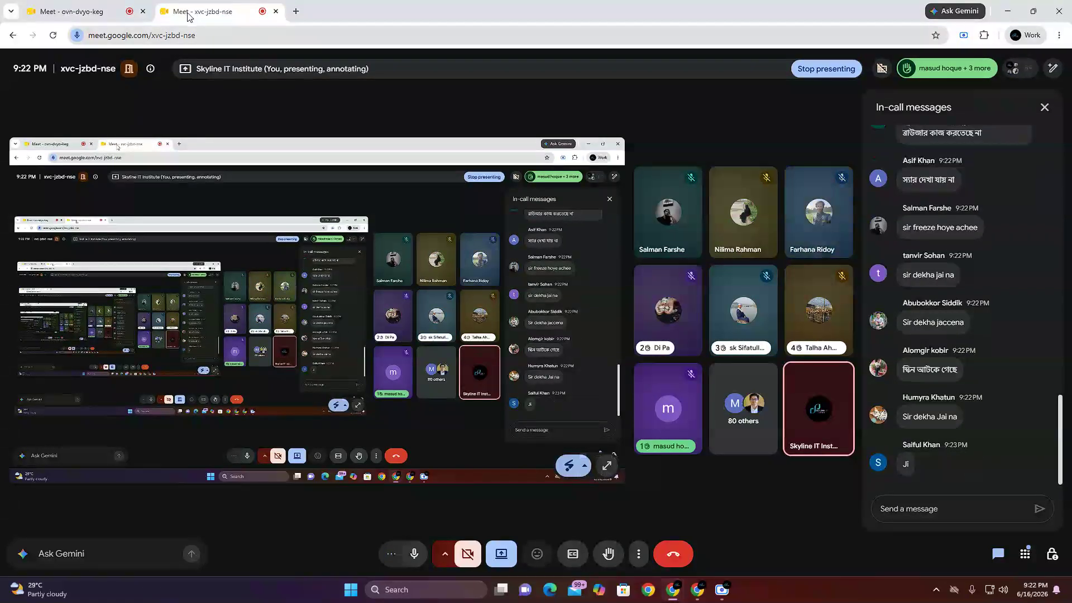
click(72, 11)
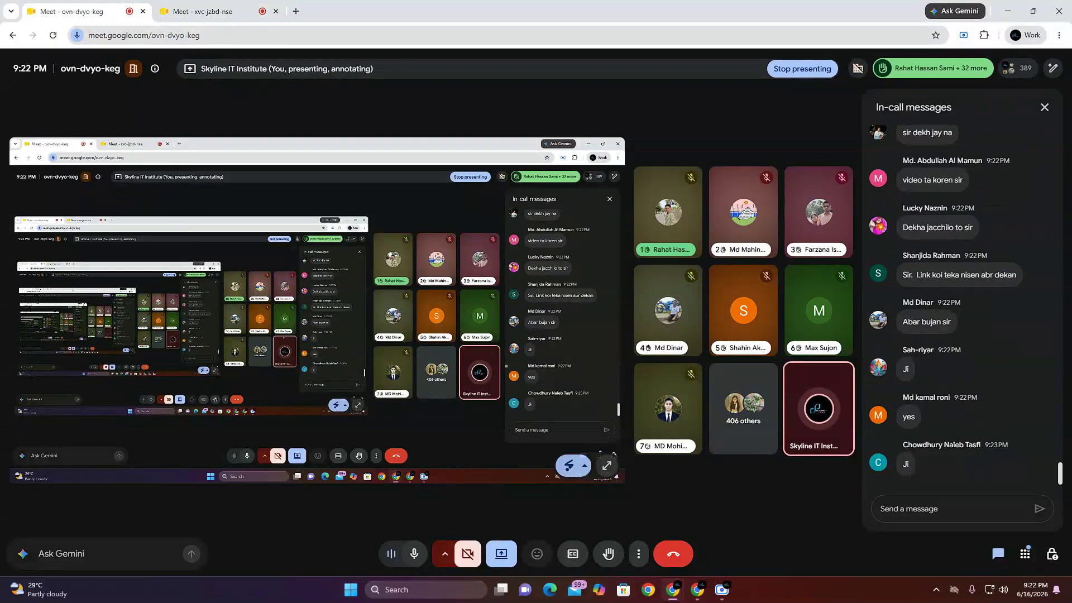
click(697, 589)
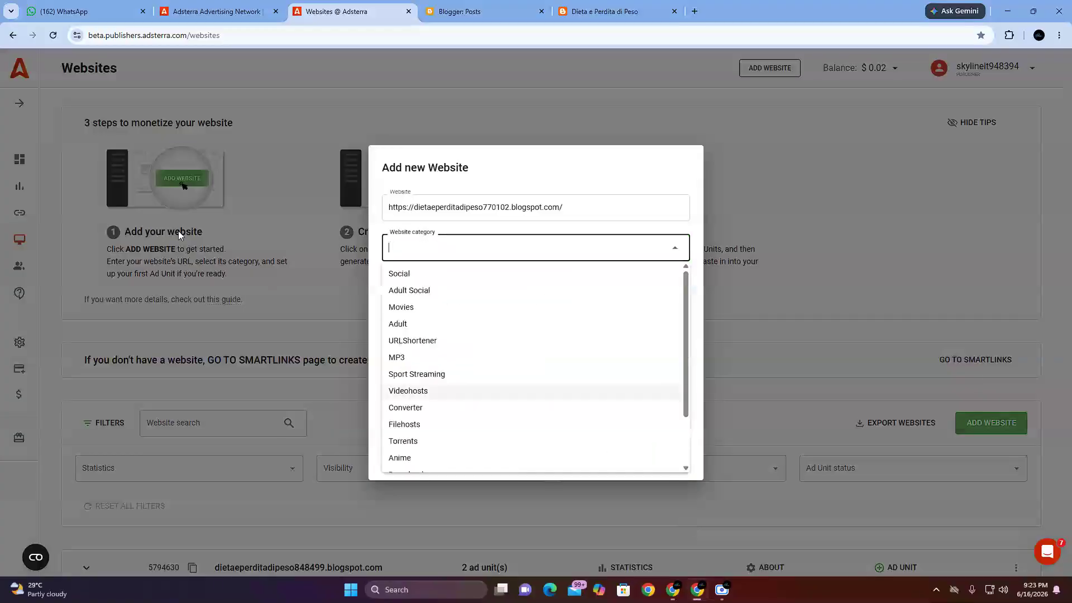
Step: Review the Blogger posts page, the live blog's address and the website address entered in the Adsterra form
click(473, 8)
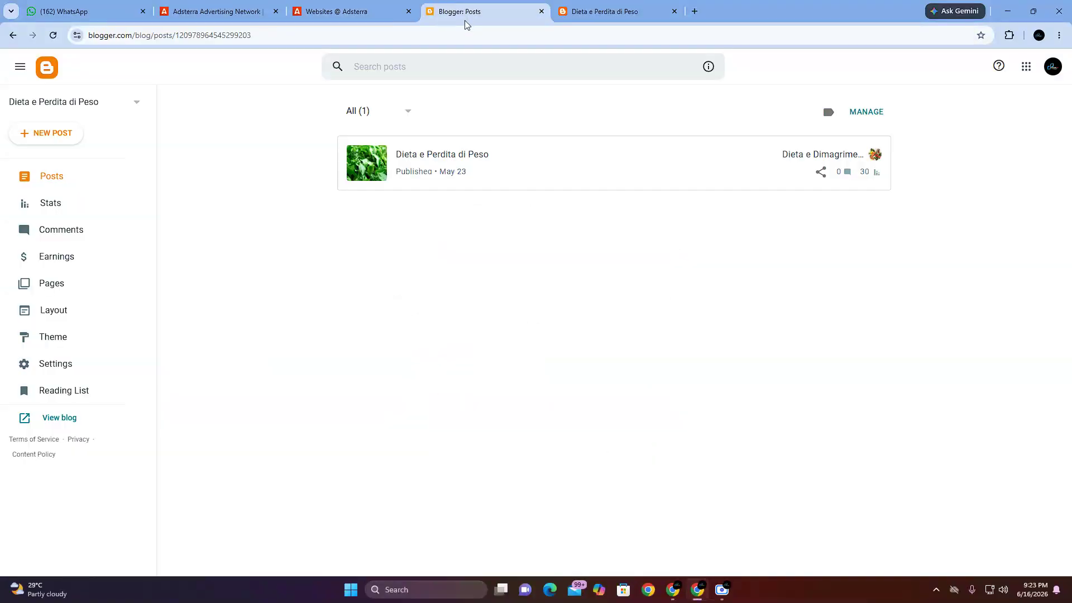
click(587, 7)
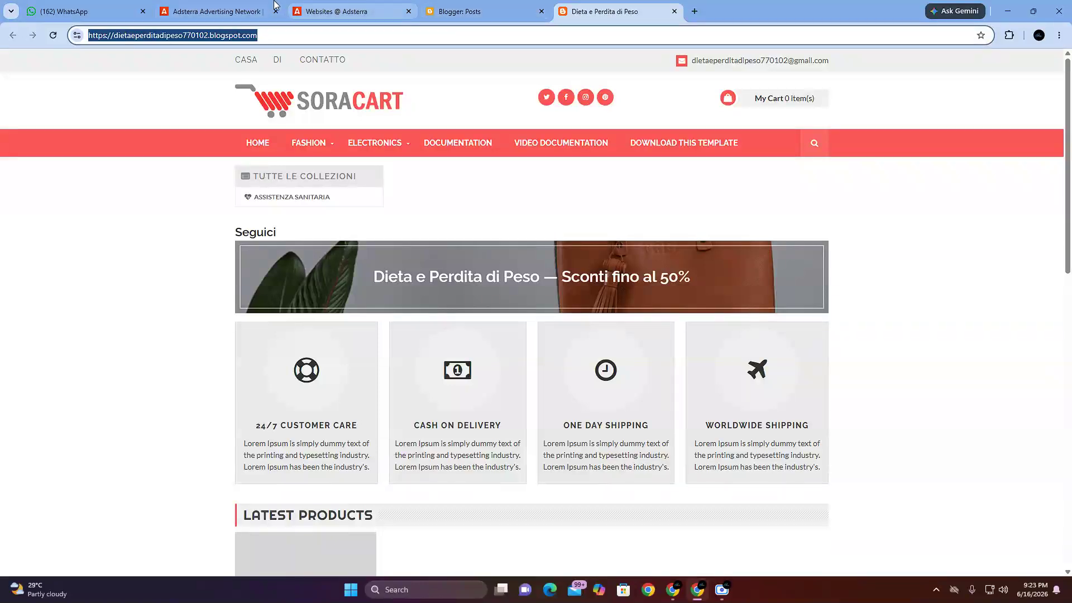
click(231, 14)
click(393, 11)
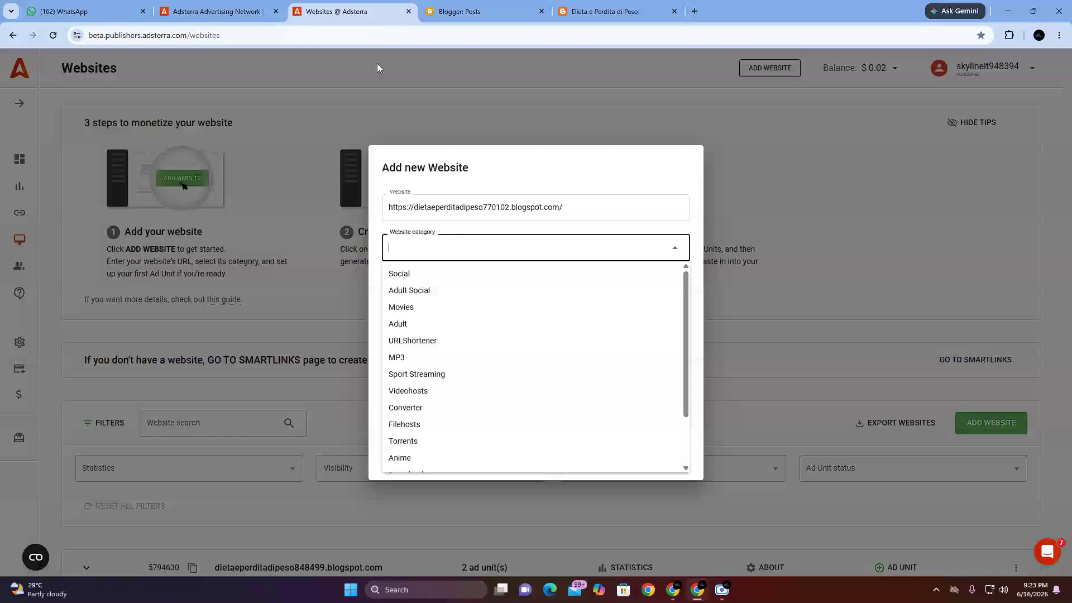
click(442, 211)
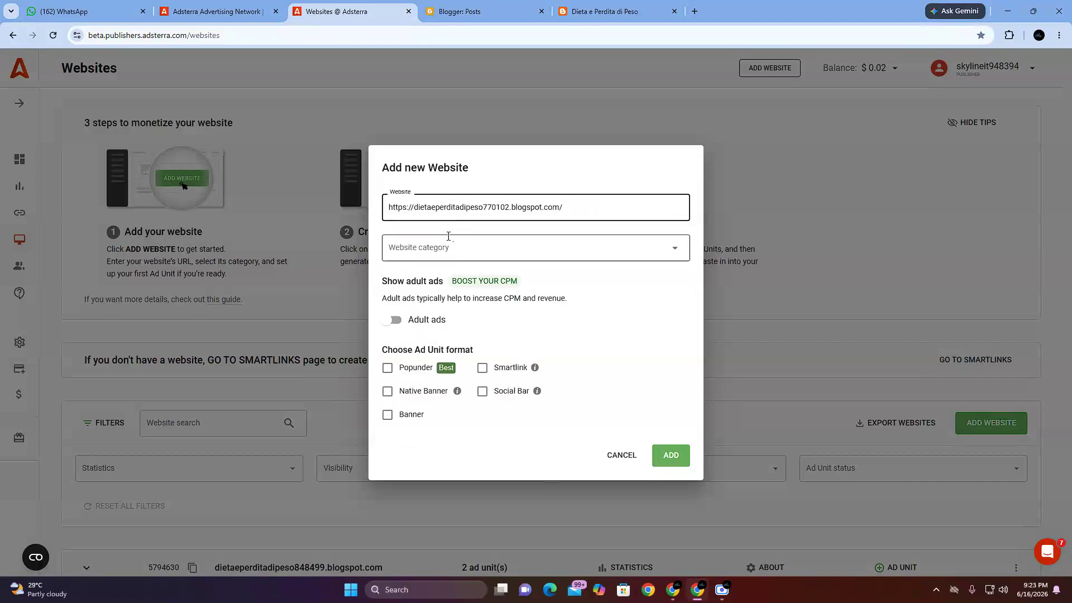
Step: Look through the website categories in the Add new Website form and set the category to Other
click(676, 251)
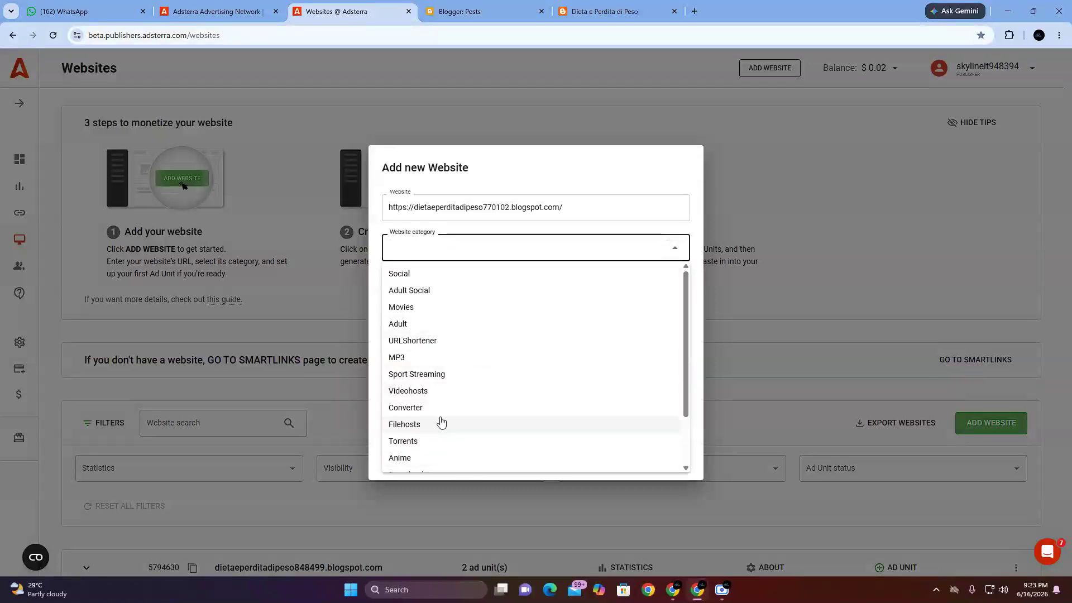
scroll(445, 360, down, 1)
scroll(445, 358, down, 2)
scroll(424, 405, up, 2)
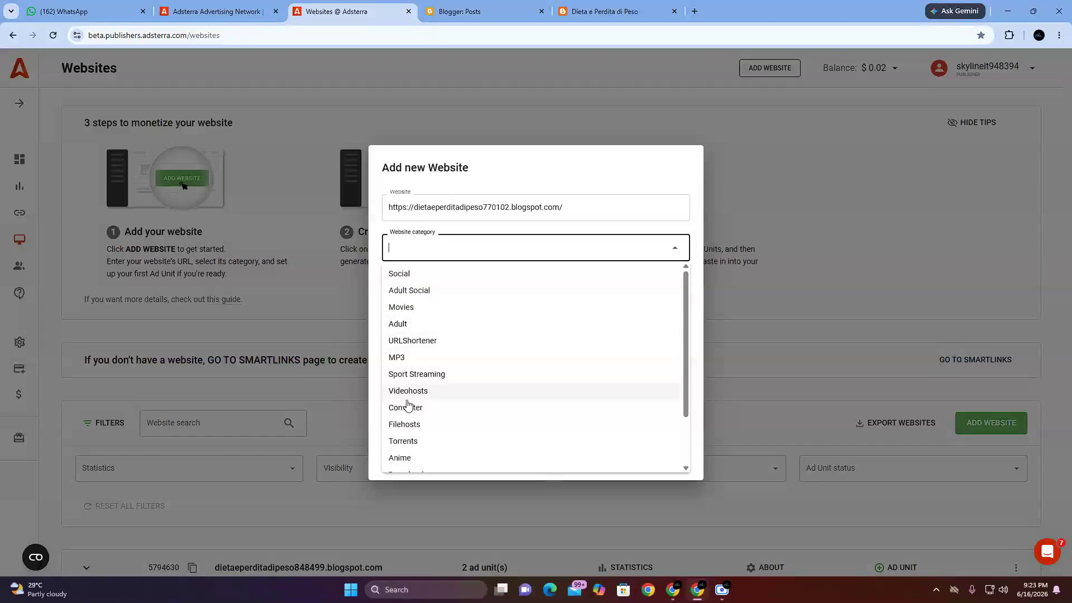
scroll(409, 410, down, 2)
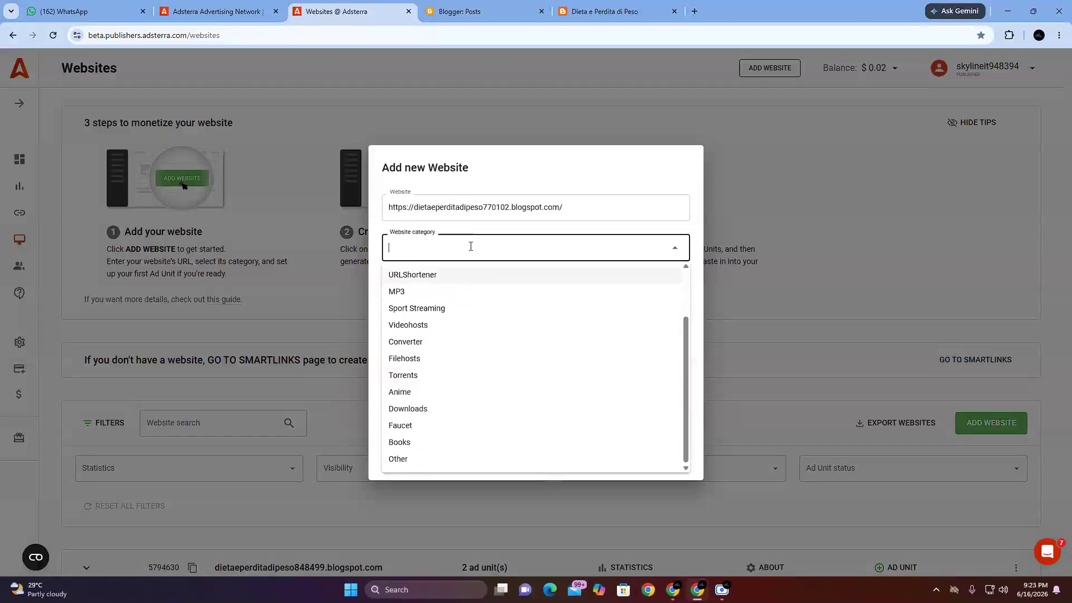
scroll(459, 360, up, 2)
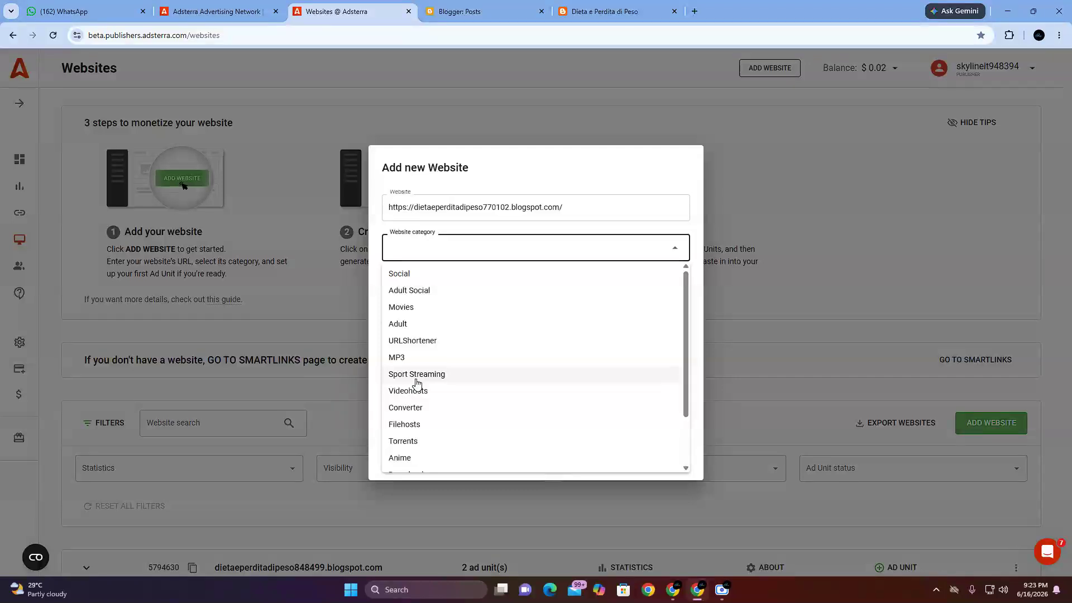
click(509, 202)
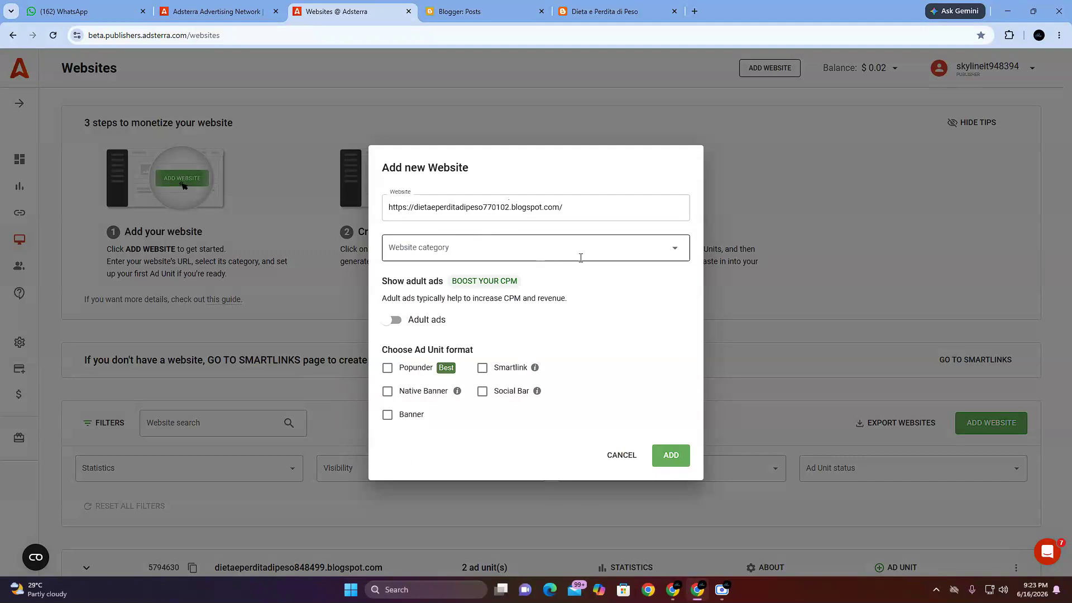
click(673, 249)
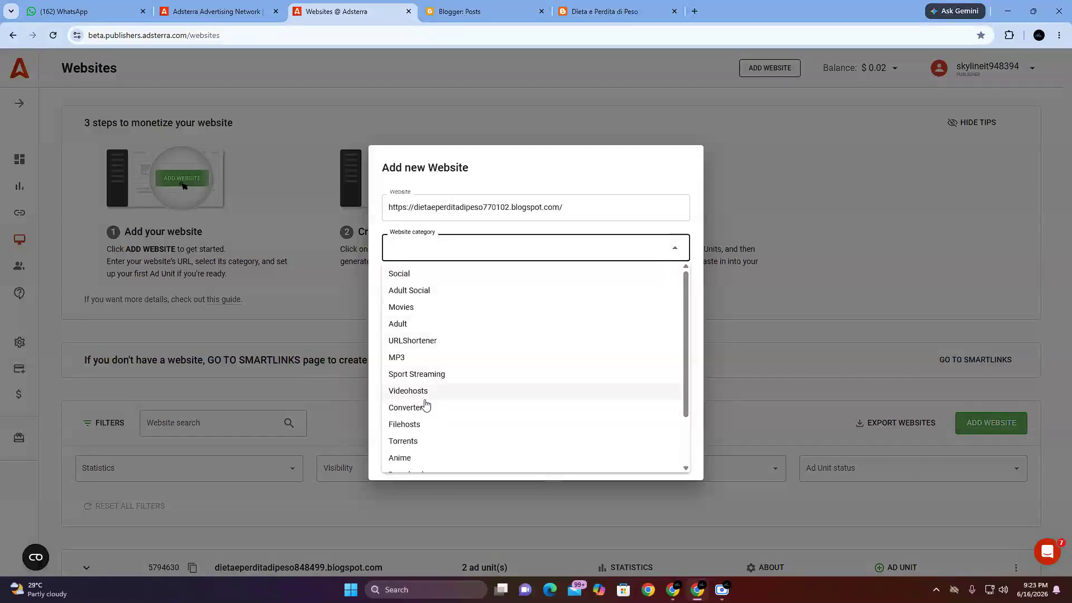
scroll(429, 301, down, 3)
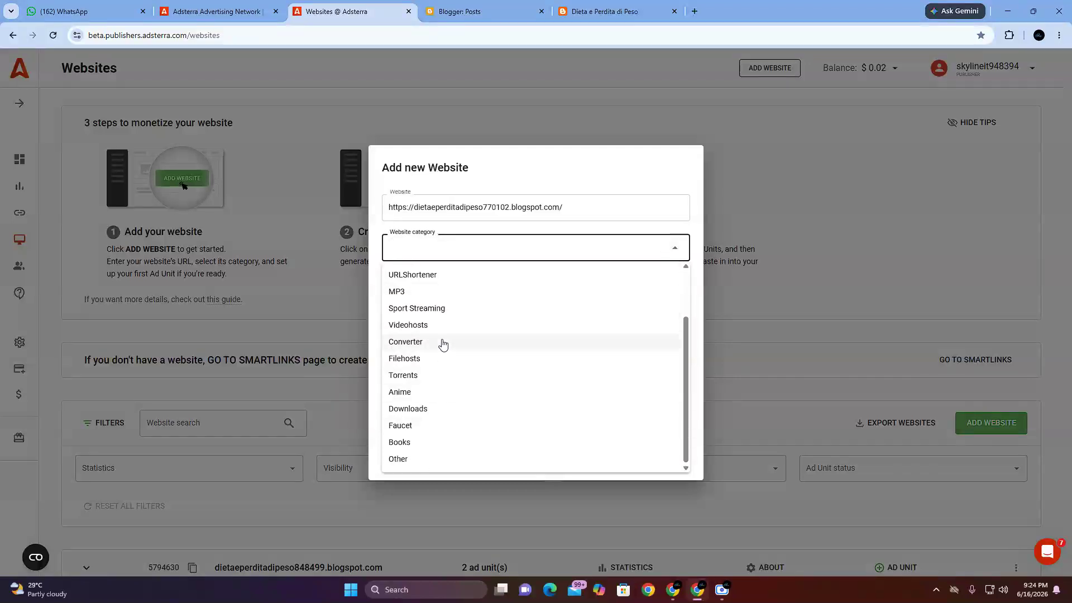
scroll(443, 364, up, 2)
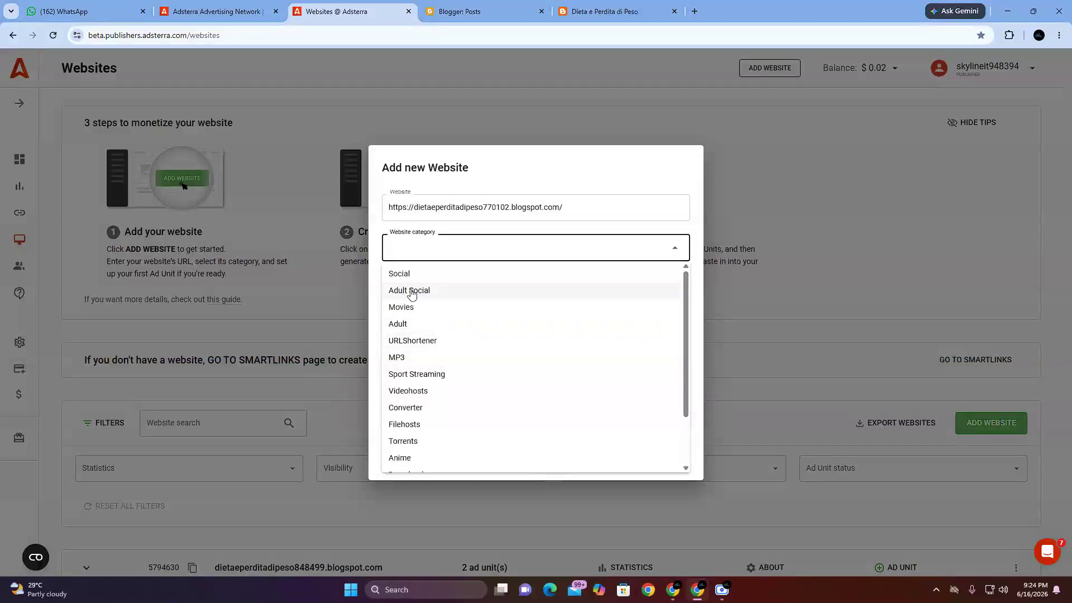
scroll(435, 300, down, 2)
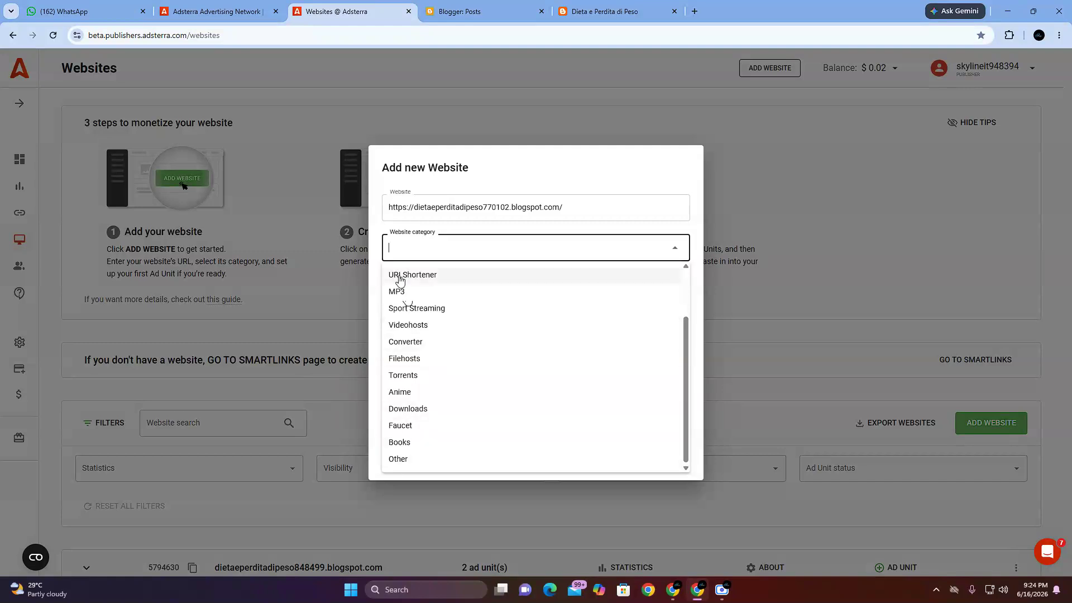
click(435, 458)
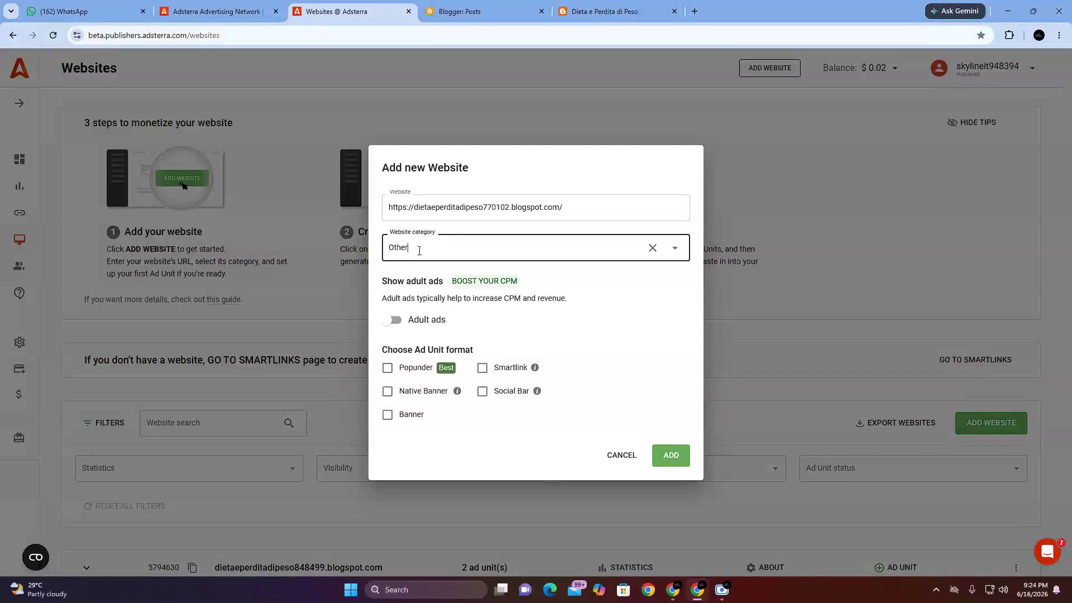
Step: Highlight the Show adult ads section and its description about CPM and revenue for the class
drag(380, 294, 525, 331)
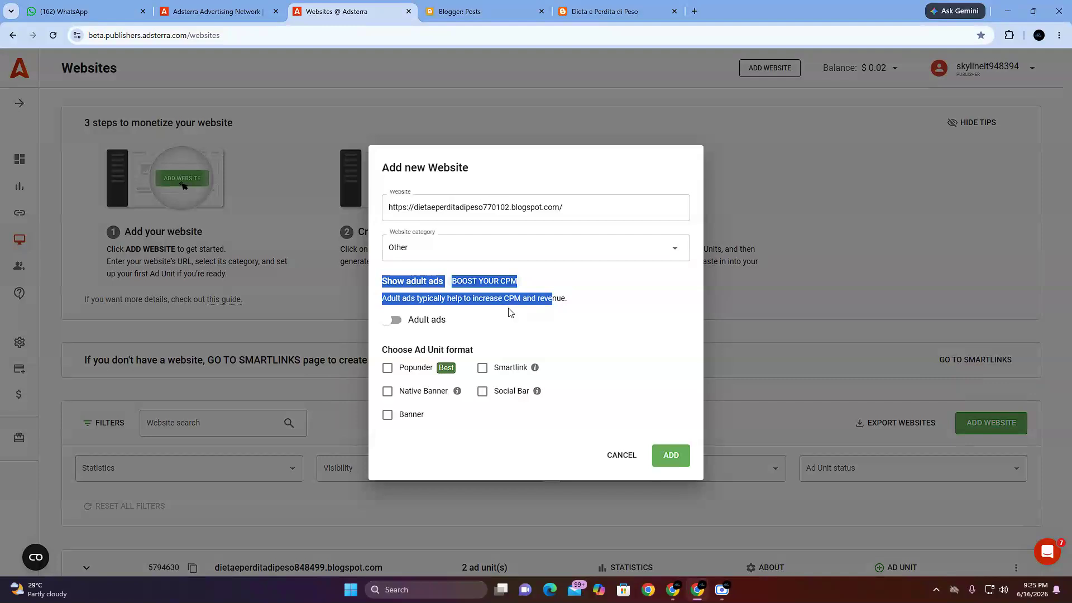
click(508, 310)
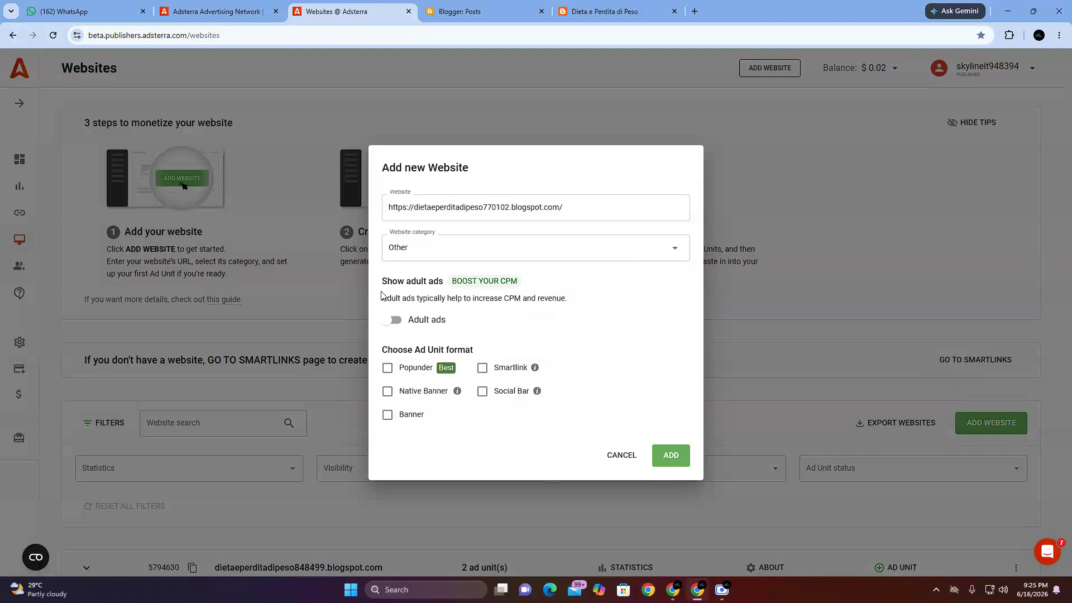
drag(383, 301, 525, 313)
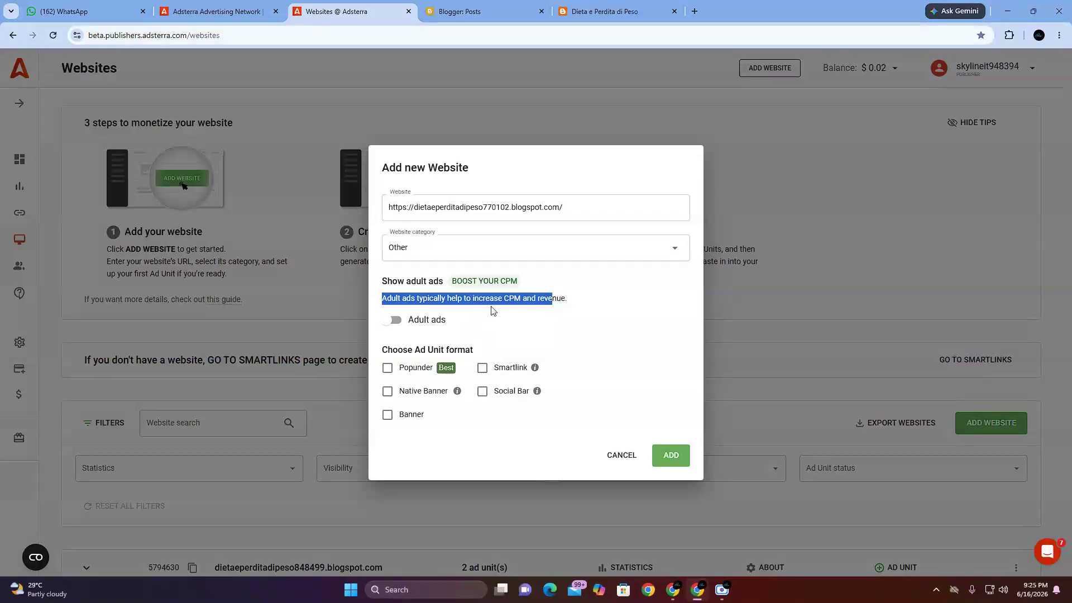
click(459, 315)
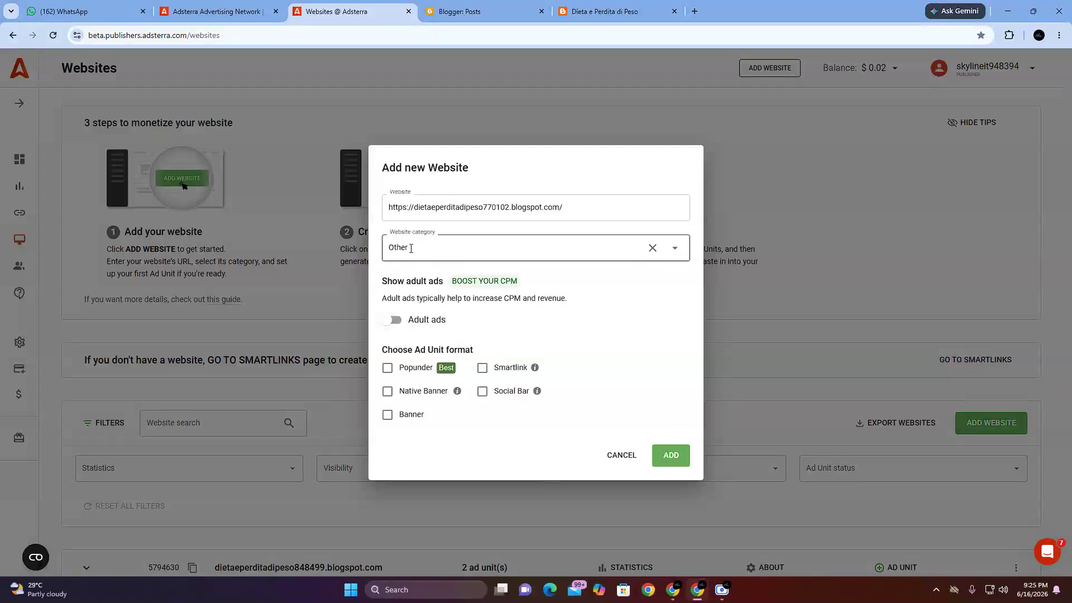
Step: Demonstrate the Adult ads option by switching it on and off several times, leaving it off
click(391, 324)
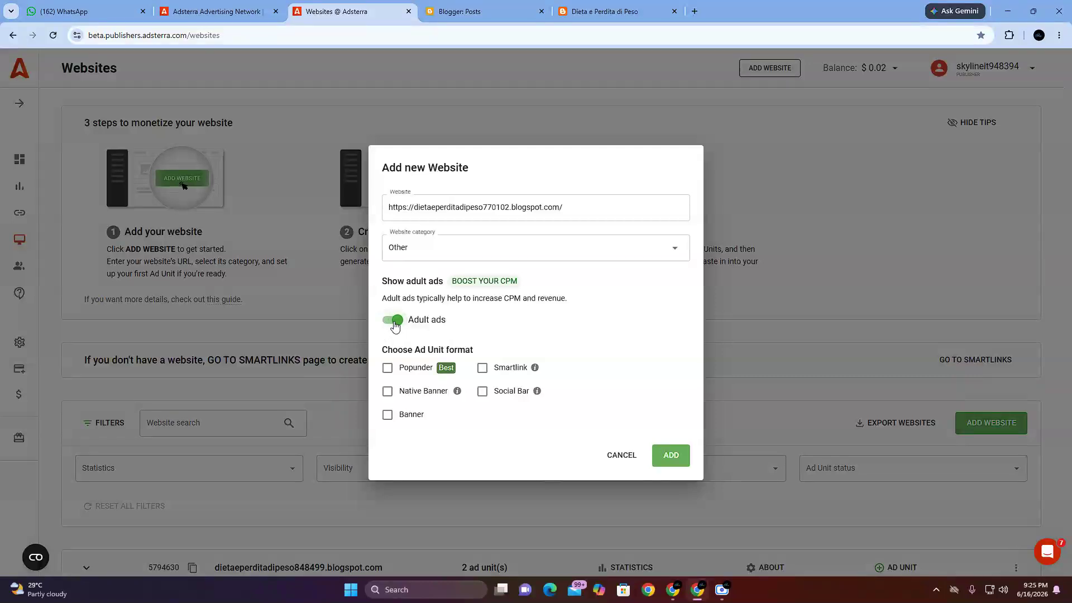
click(394, 326)
click(395, 326)
click(394, 326)
click(395, 326)
click(395, 326)
click(394, 322)
click(395, 321)
click(395, 321)
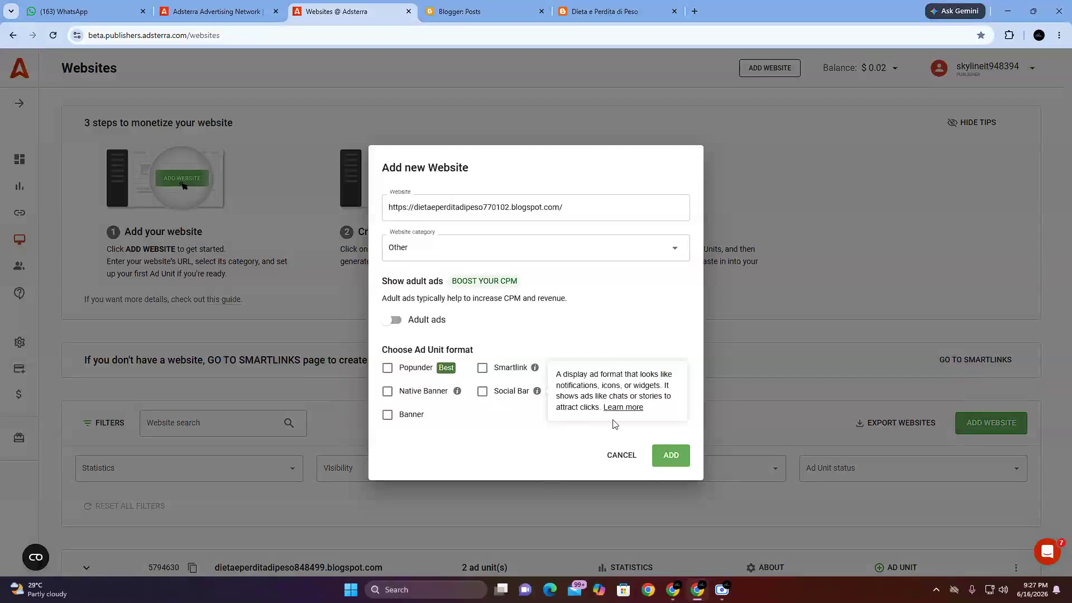
Step: Switch to the Google Meet window, restart the first meeting's presentation with the entire screen, and close the floating meeting window
mouse_move(678, 594)
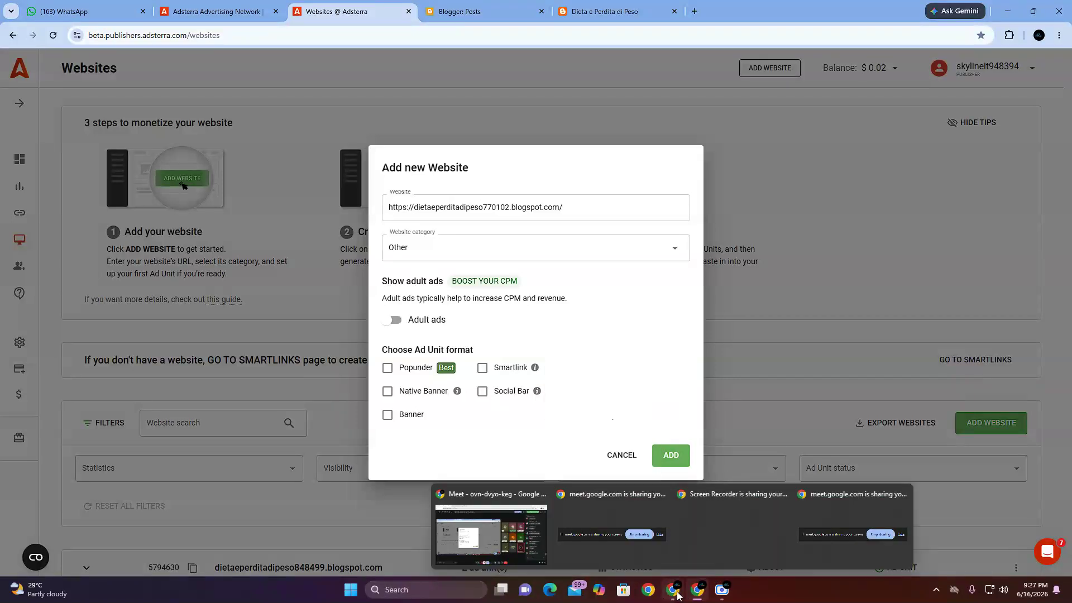
click(504, 522)
click(503, 554)
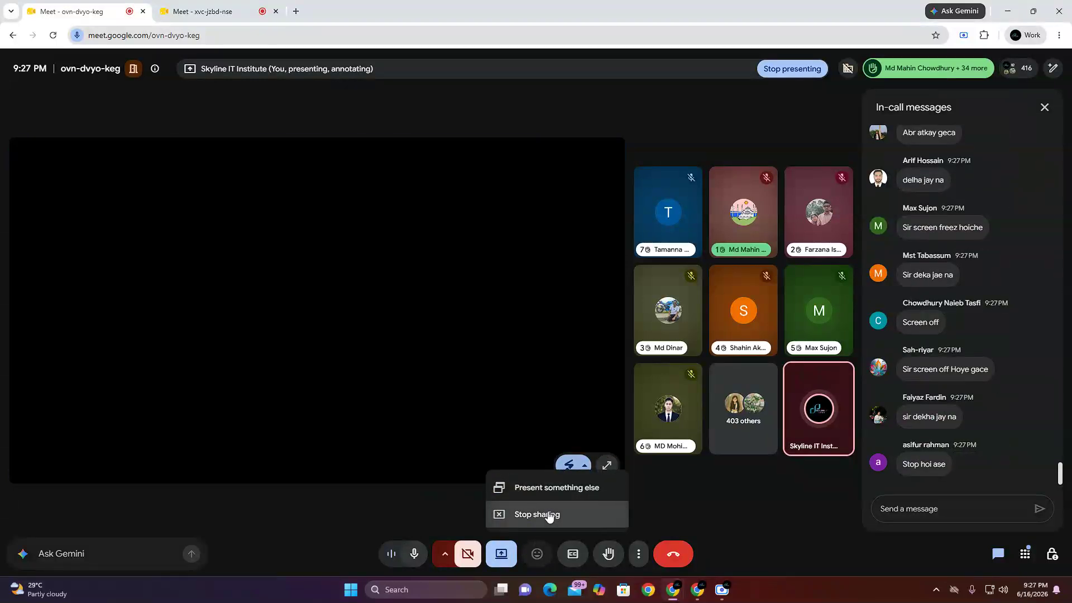
click(549, 514)
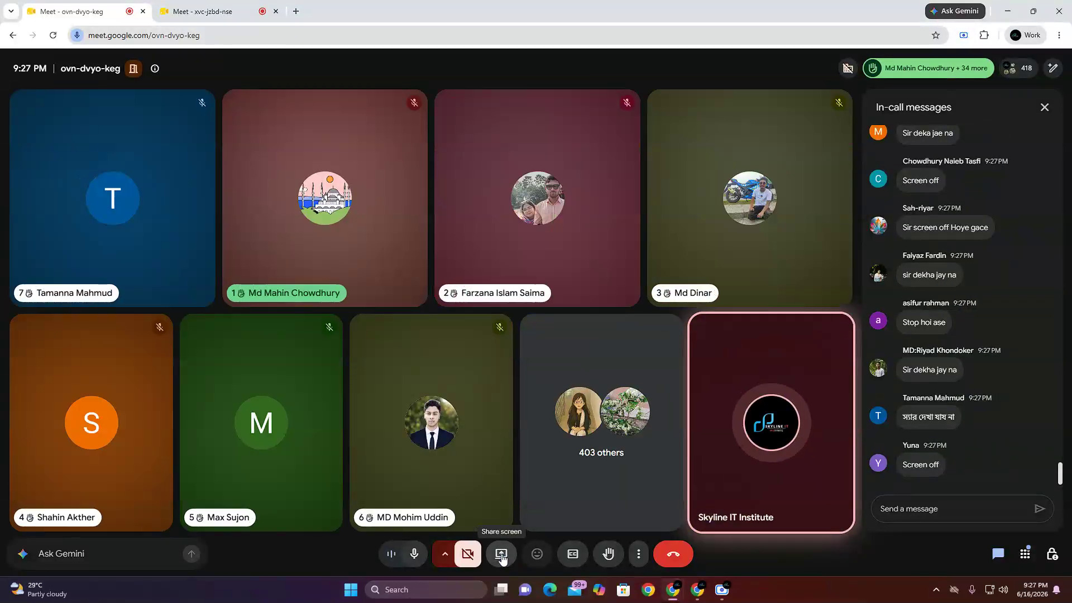
click(502, 555)
click(628, 101)
click(464, 191)
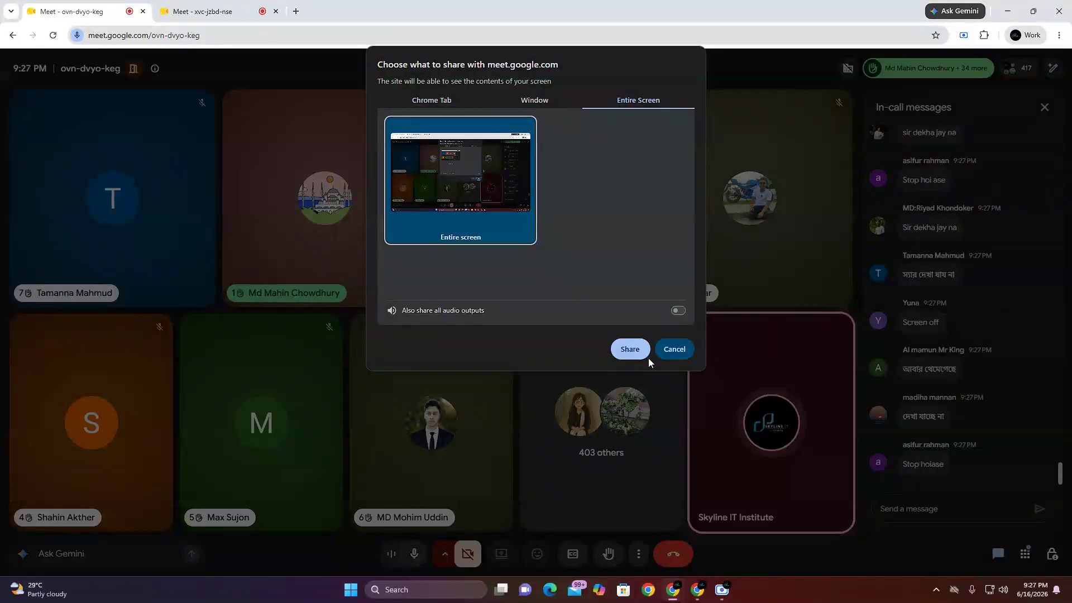
click(636, 351)
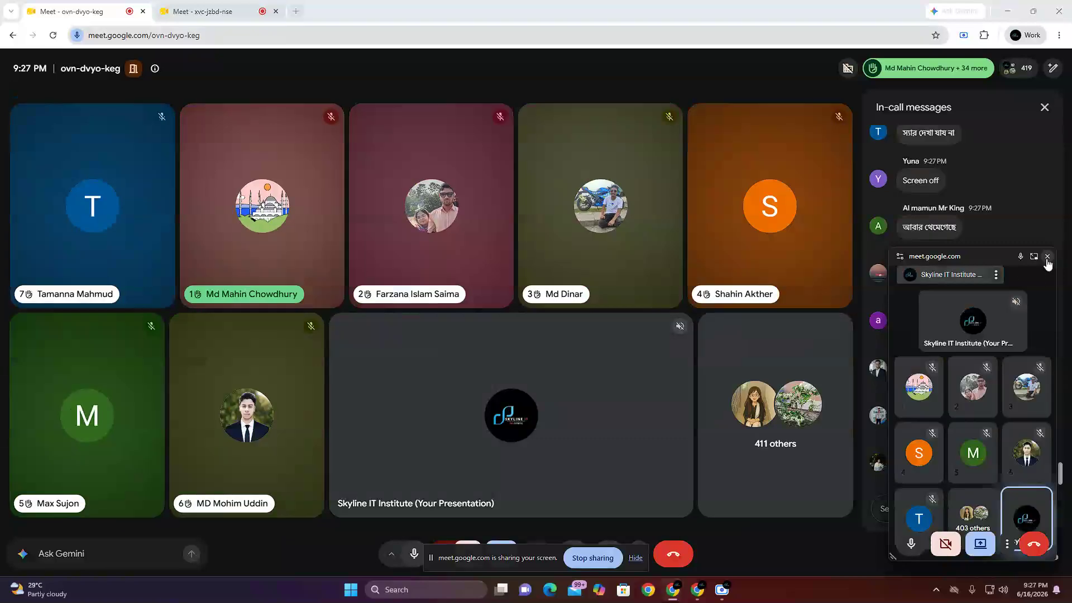
click(1047, 257)
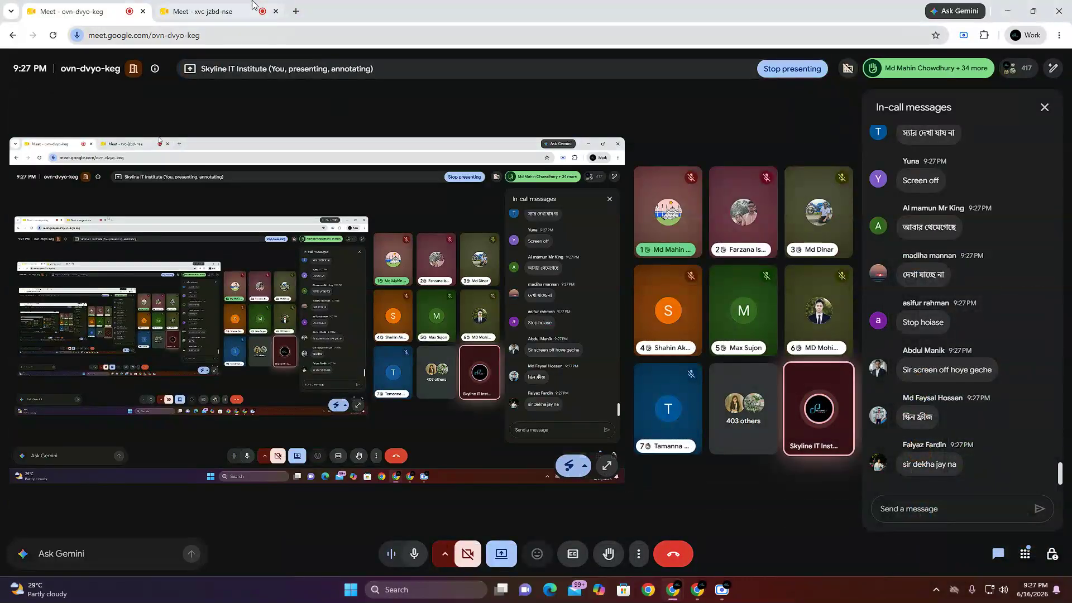
Step: Check the shared screen and the in-call messages in both Google Meet calls
click(235, 7)
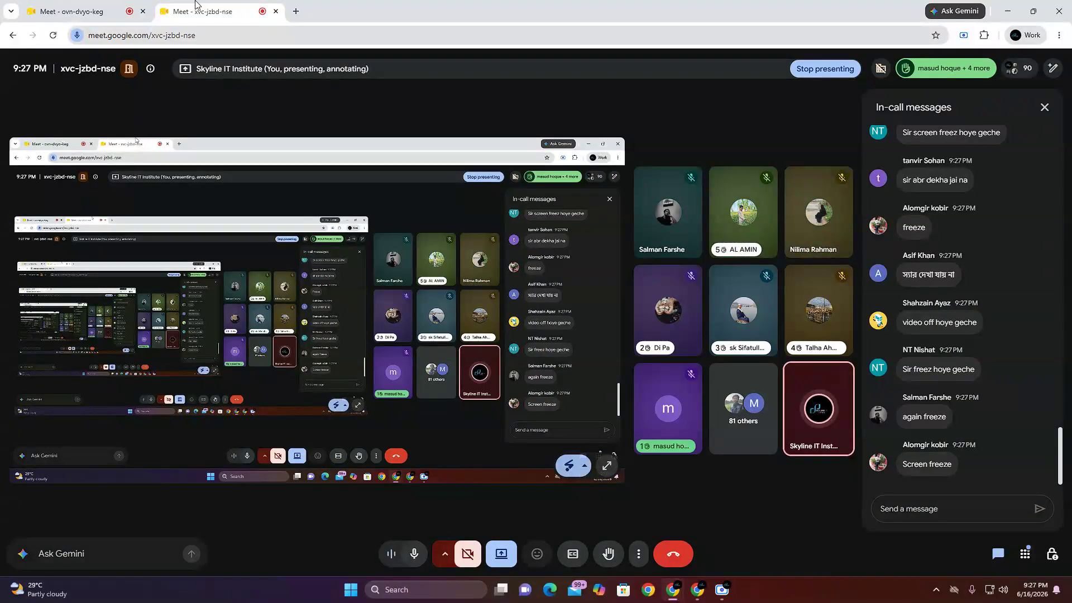
click(100, 7)
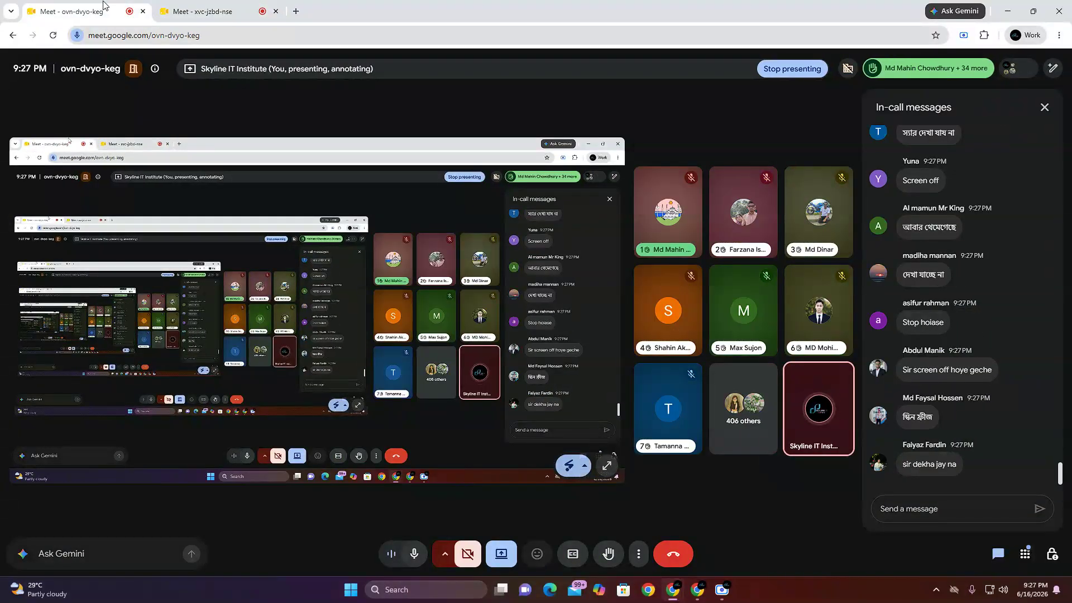
mouse_move(203, 14)
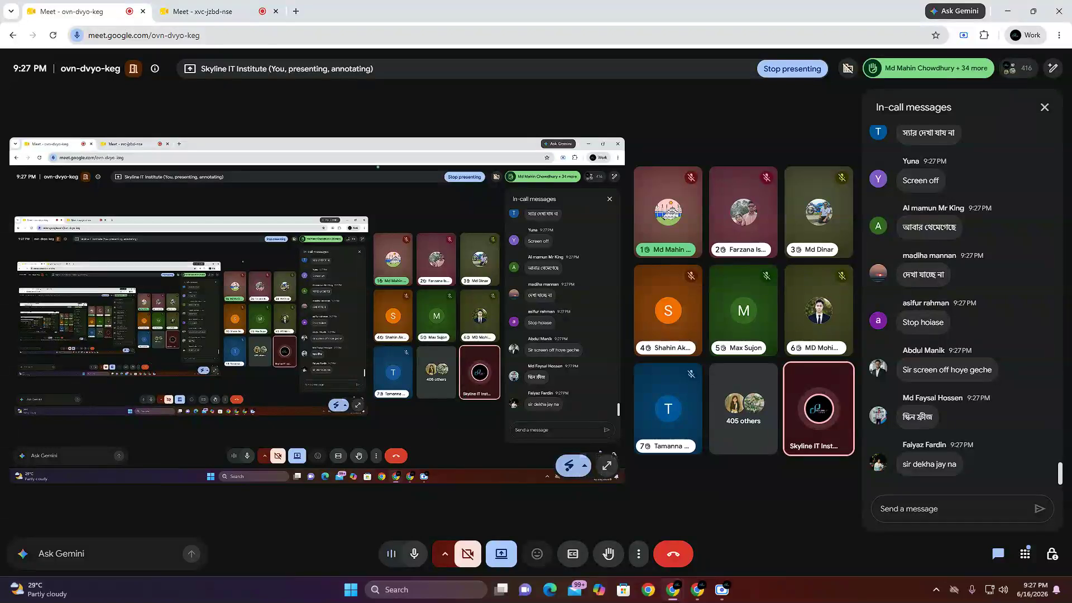
click(218, 5)
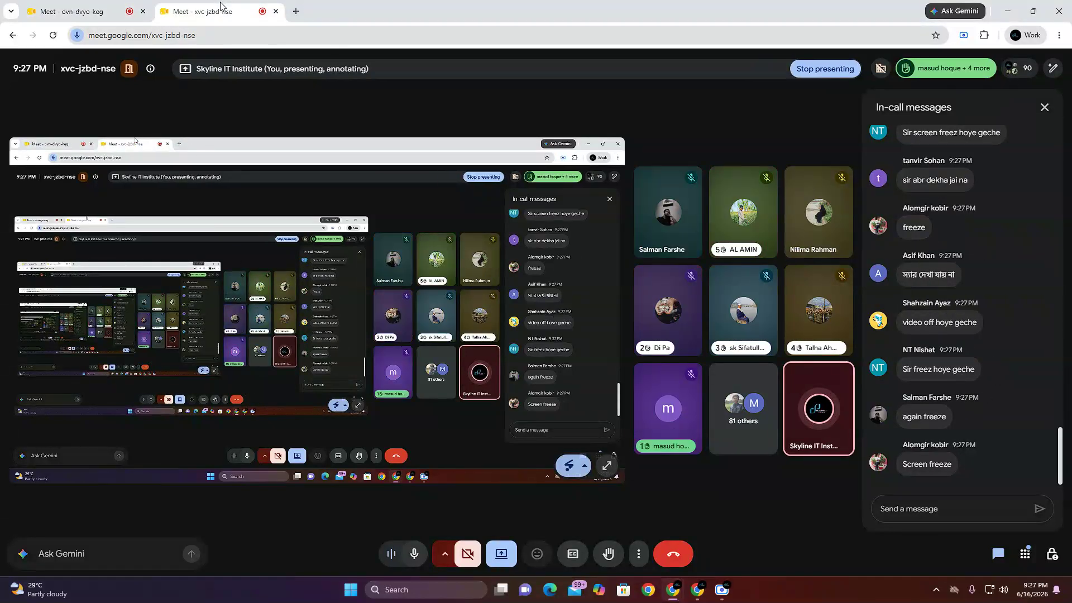
click(120, 11)
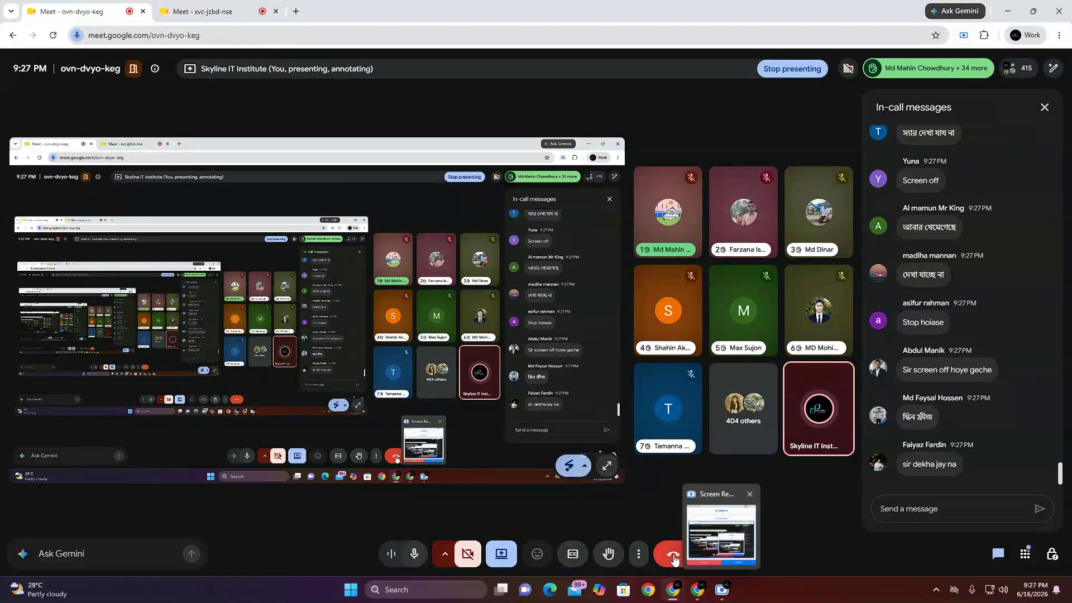
Step: Return to the Adsterra window and review the Choose Ad Unit format section, including the Popunder format
click(697, 589)
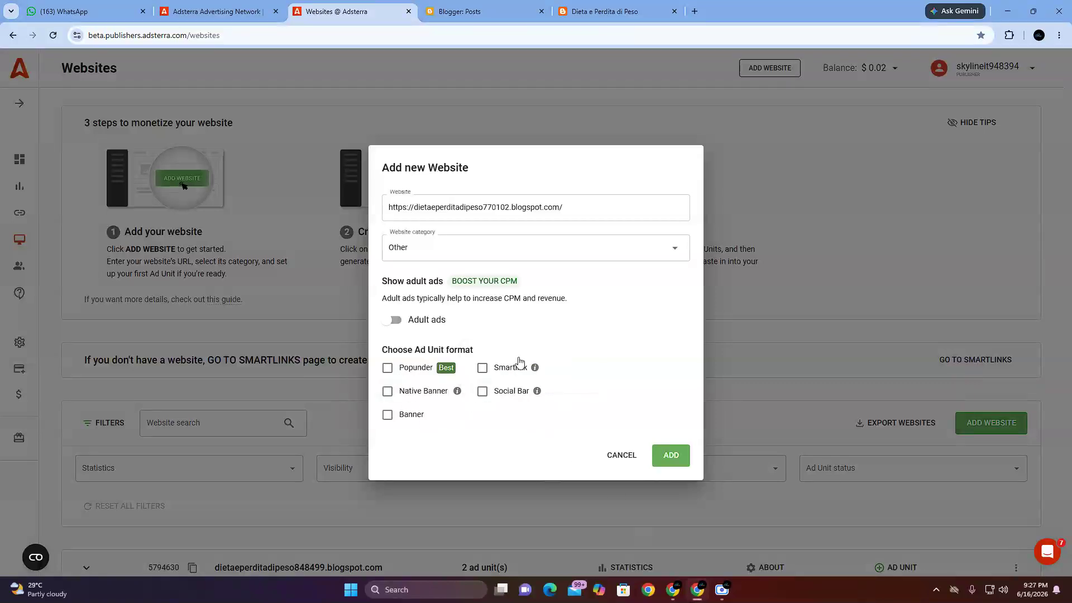
drag(380, 349, 485, 355)
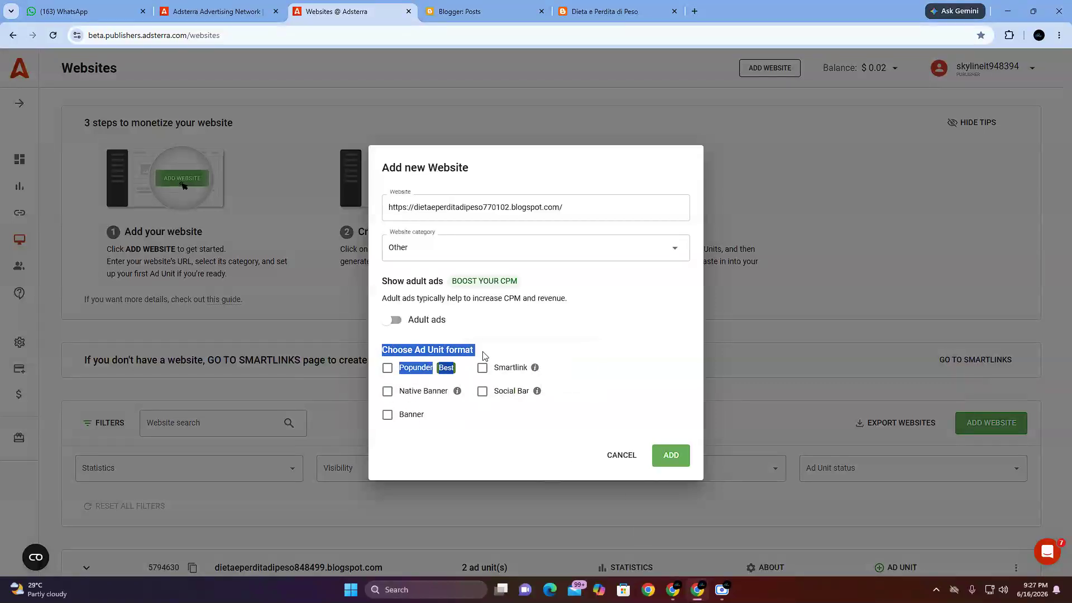
click(442, 349)
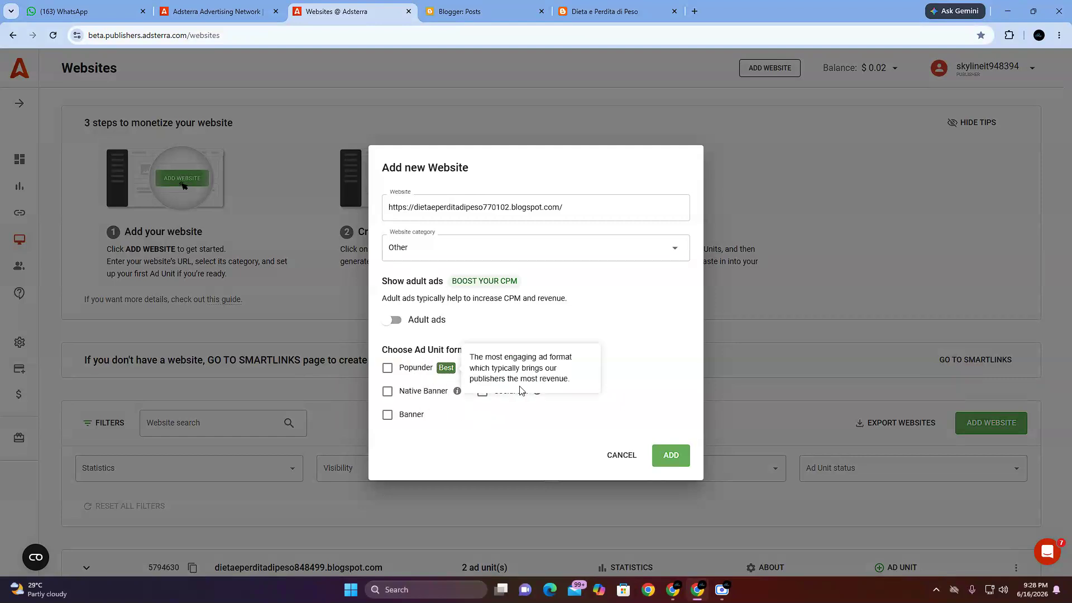
Step: Switch to the second Google Meet call, stop its presentation and share the entire screen again
mouse_move(675, 598)
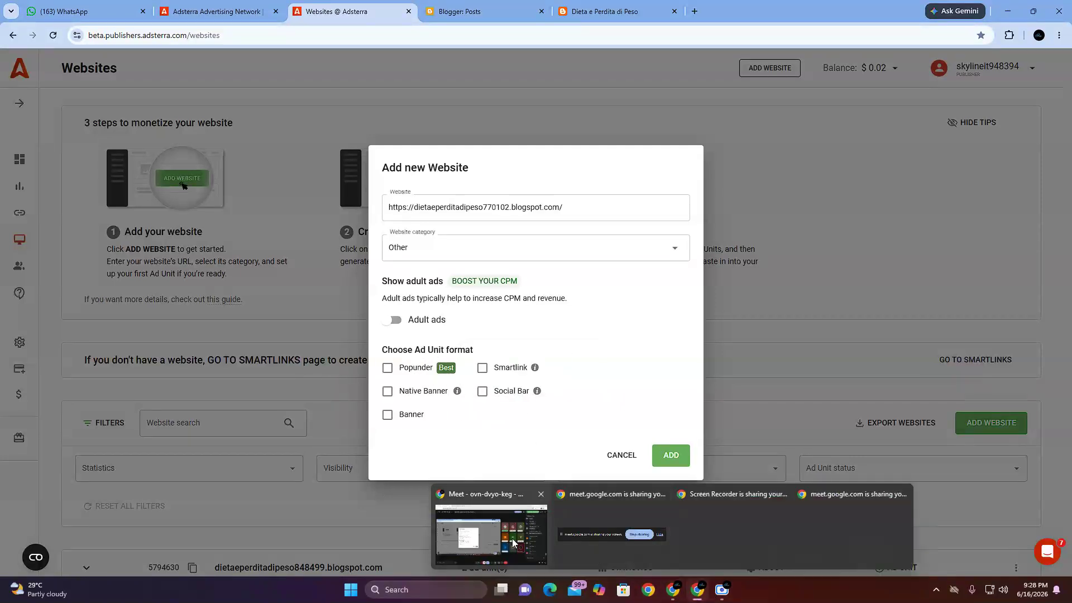
click(491, 533)
click(183, 4)
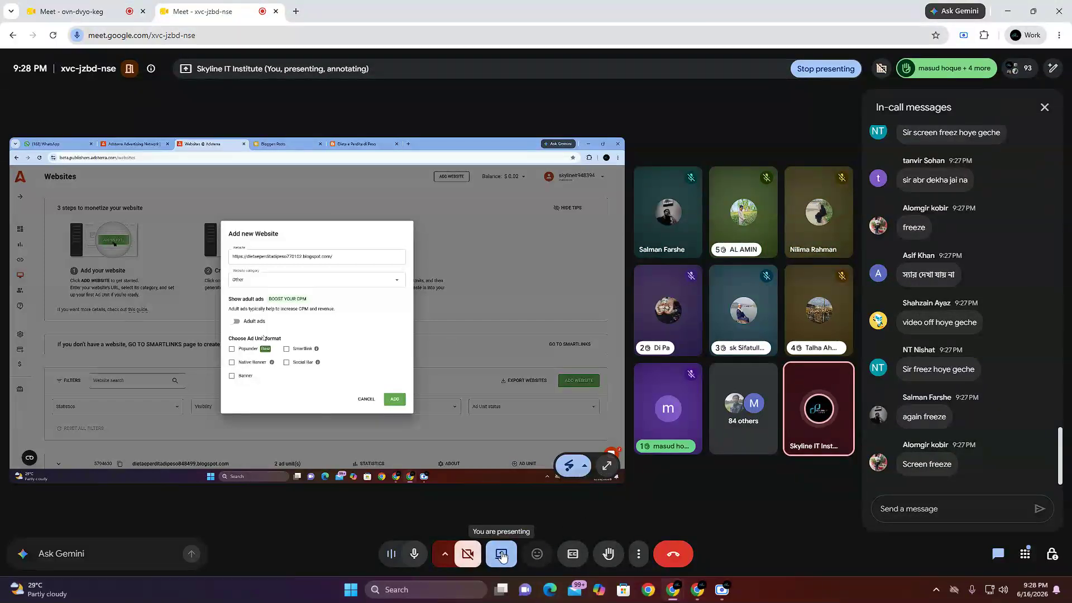
click(502, 556)
click(513, 515)
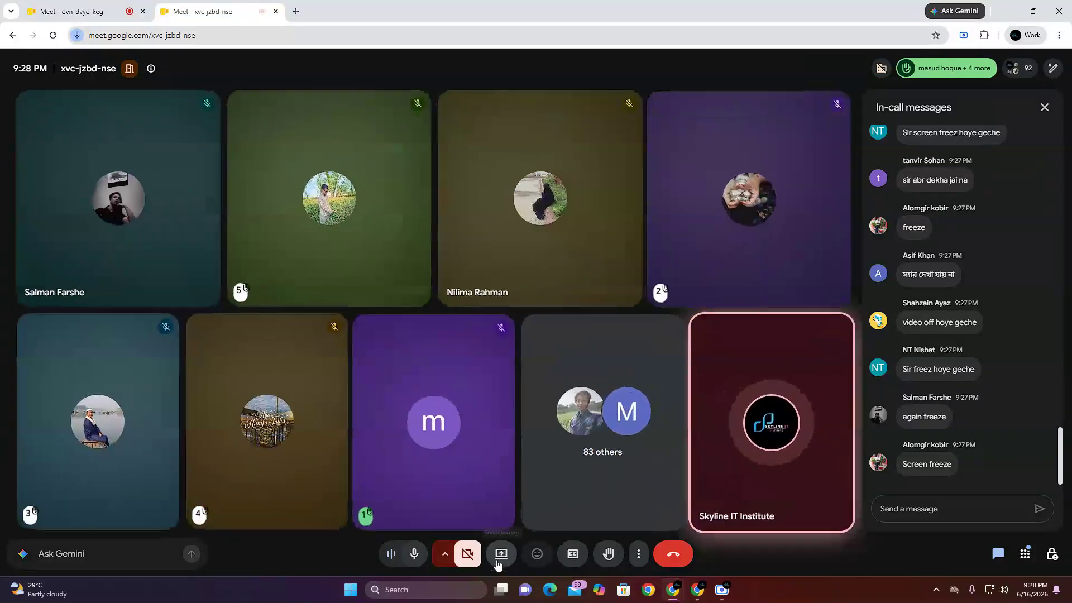
click(501, 553)
click(621, 106)
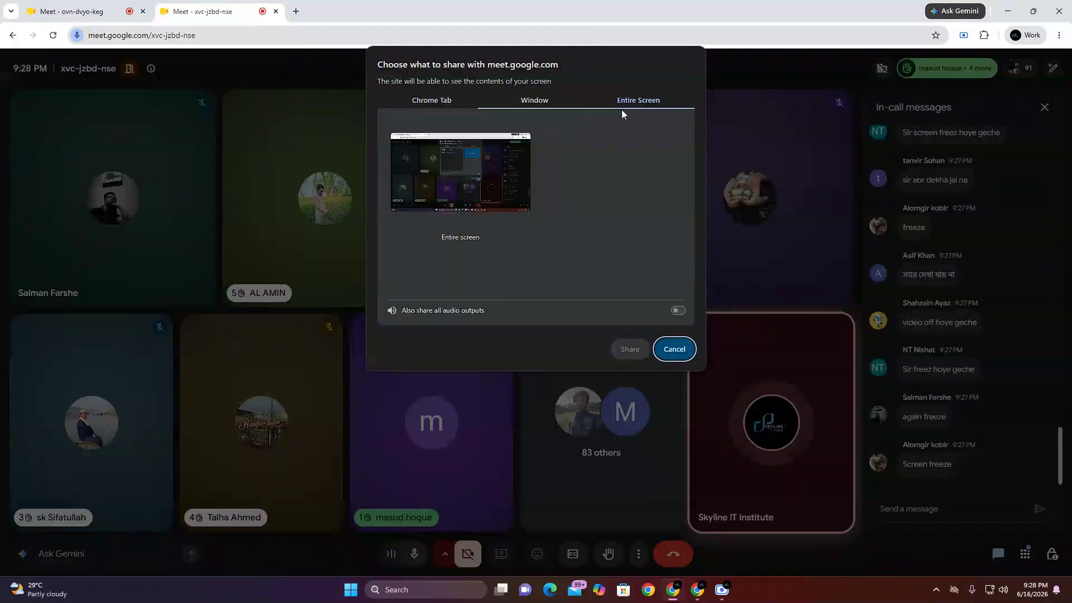
click(527, 202)
click(627, 349)
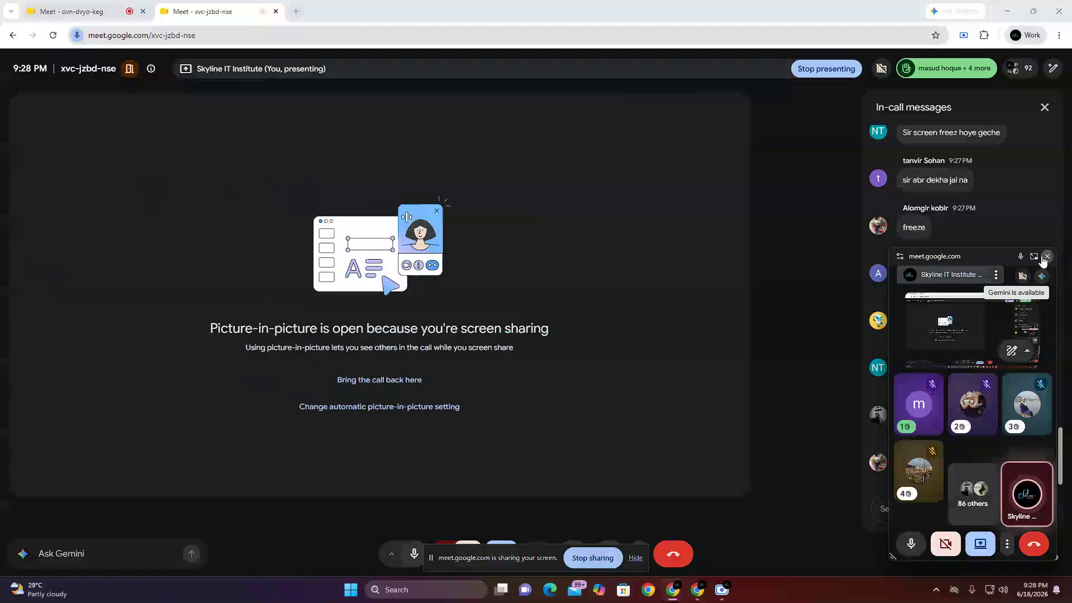
Step: Close the floating meeting window, return to the Adsterra window and review the Native Banner and Social Bar ad unit formats
click(1042, 258)
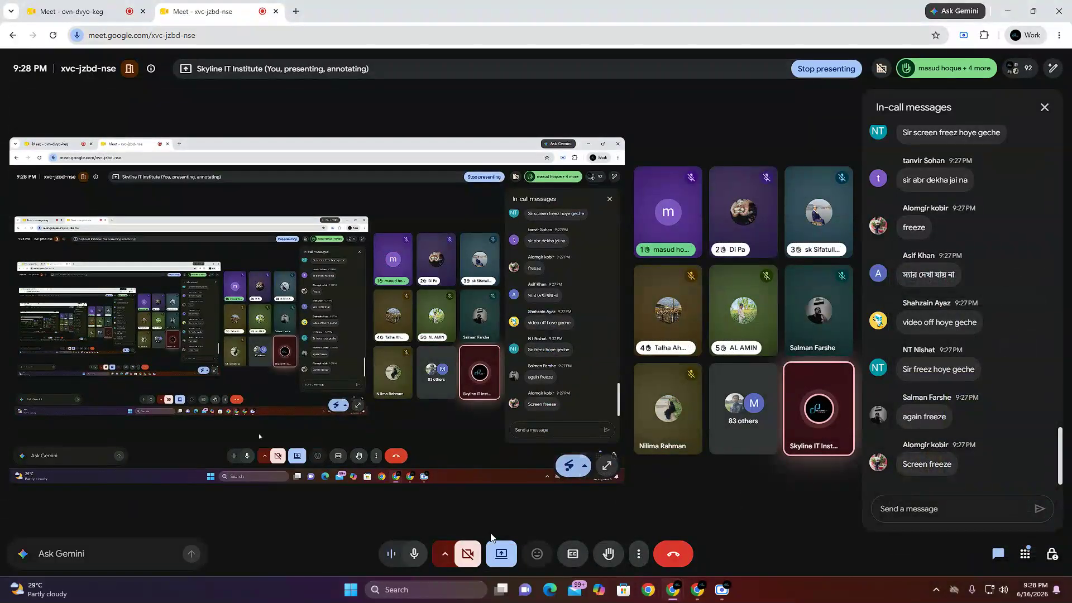
click(697, 589)
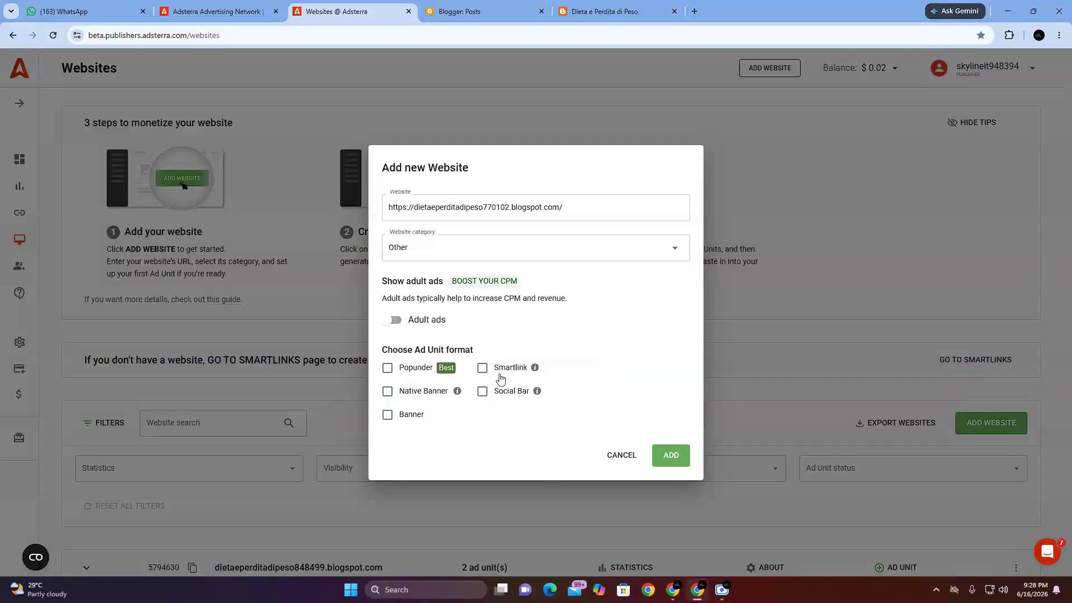
mouse_move(458, 393)
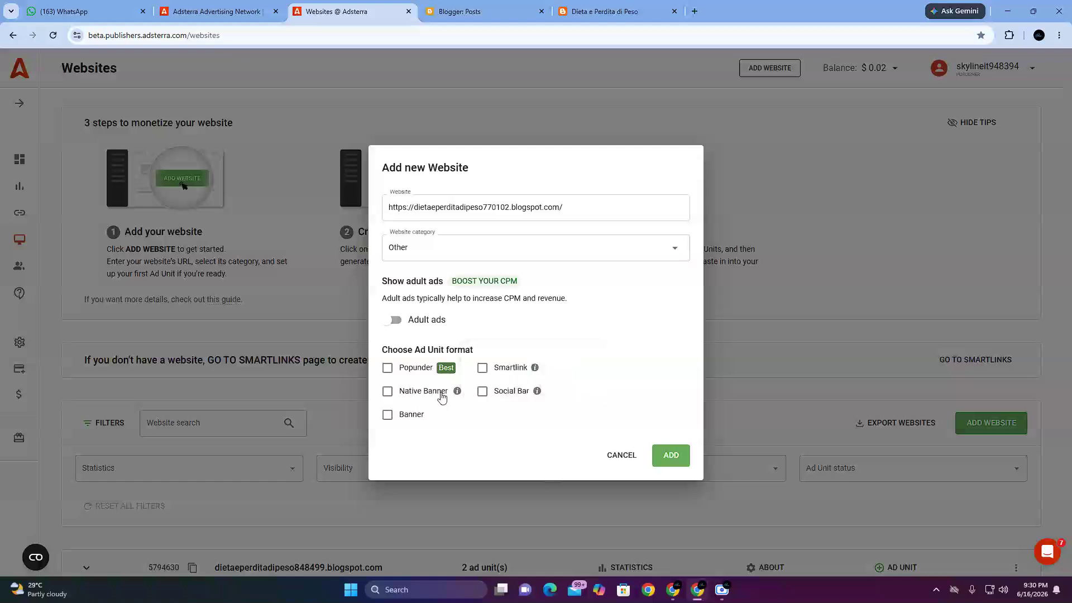
mouse_move(525, 401)
Step: Switch to the Google Meet window and check the shared screen and in-call messages in both calls
mouse_move(677, 596)
click(534, 530)
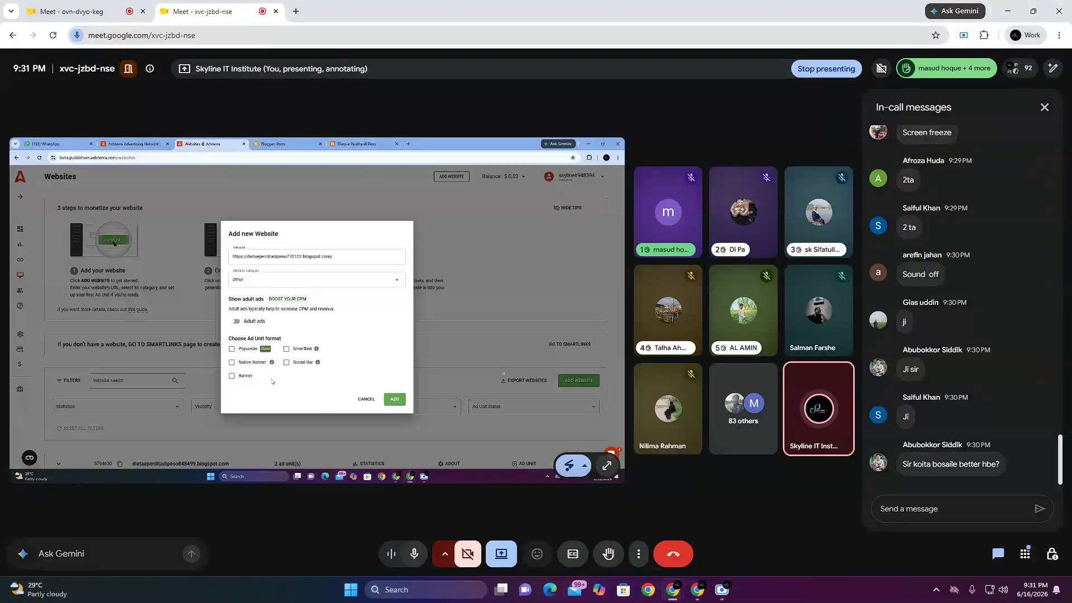
click(73, 11)
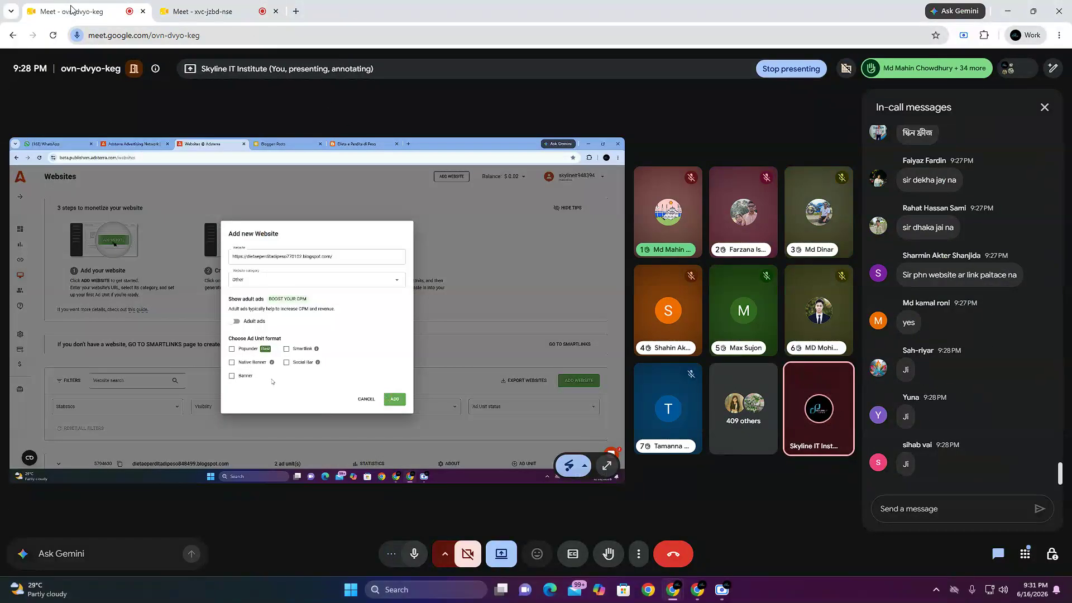
click(209, 7)
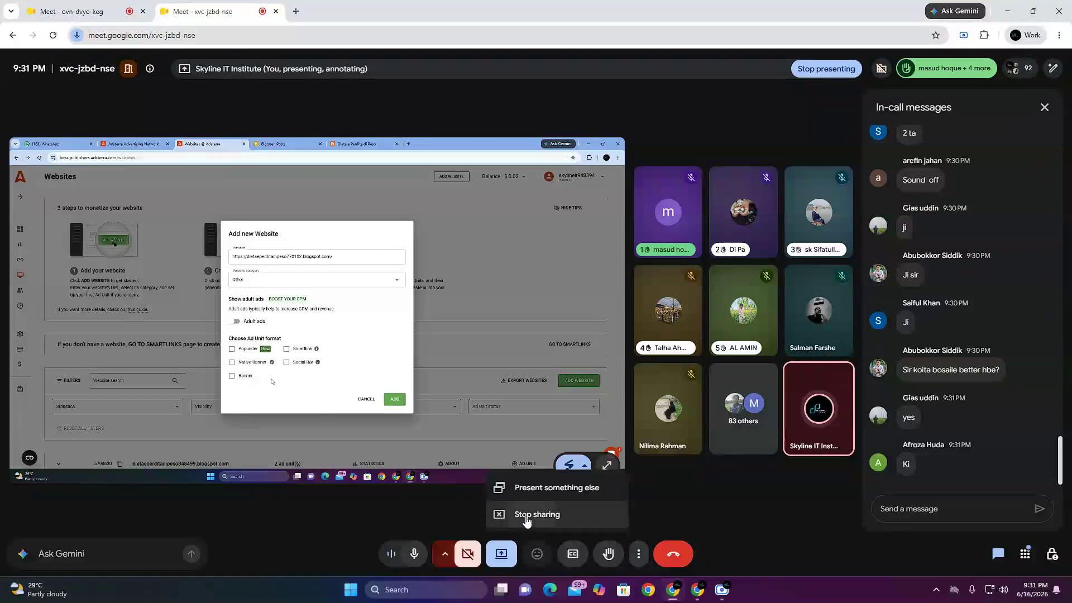
Step: Restart the second meeting's presentation with the entire screen and close the floating meeting window
click(521, 513)
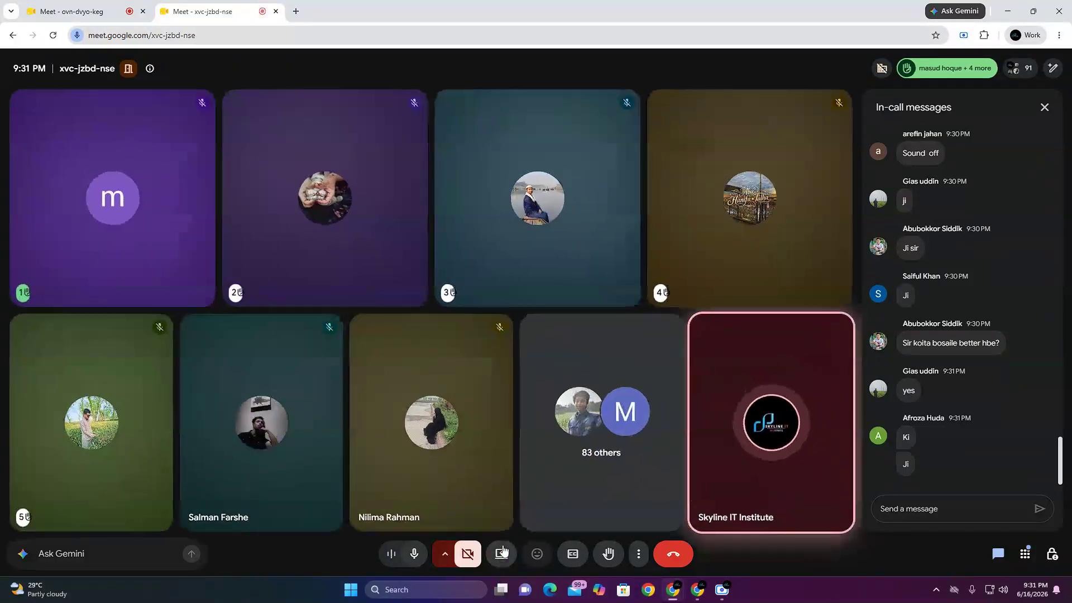
click(501, 552)
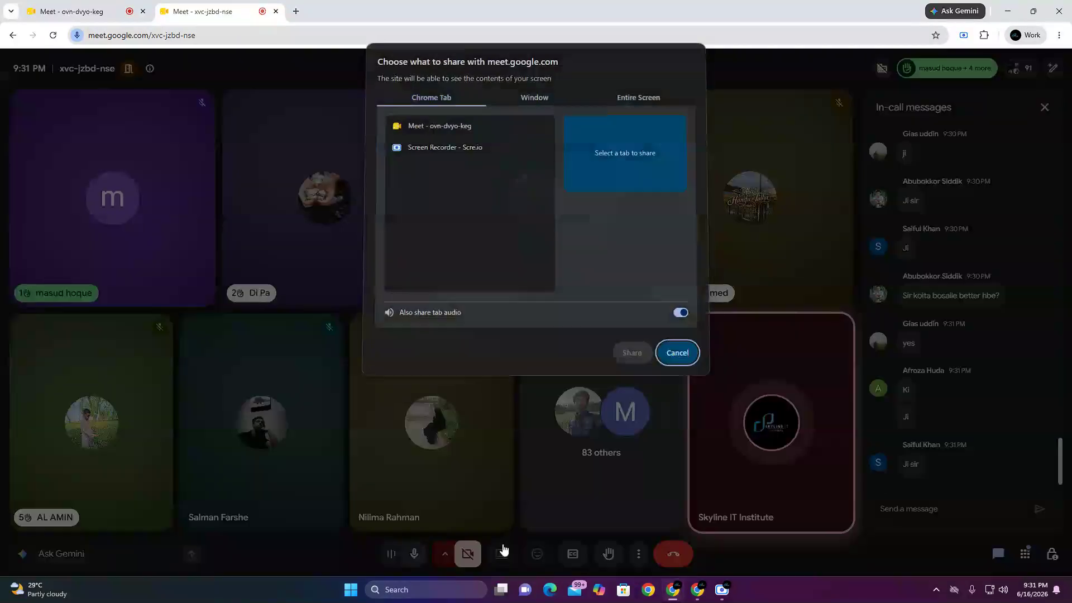
click(640, 103)
click(520, 173)
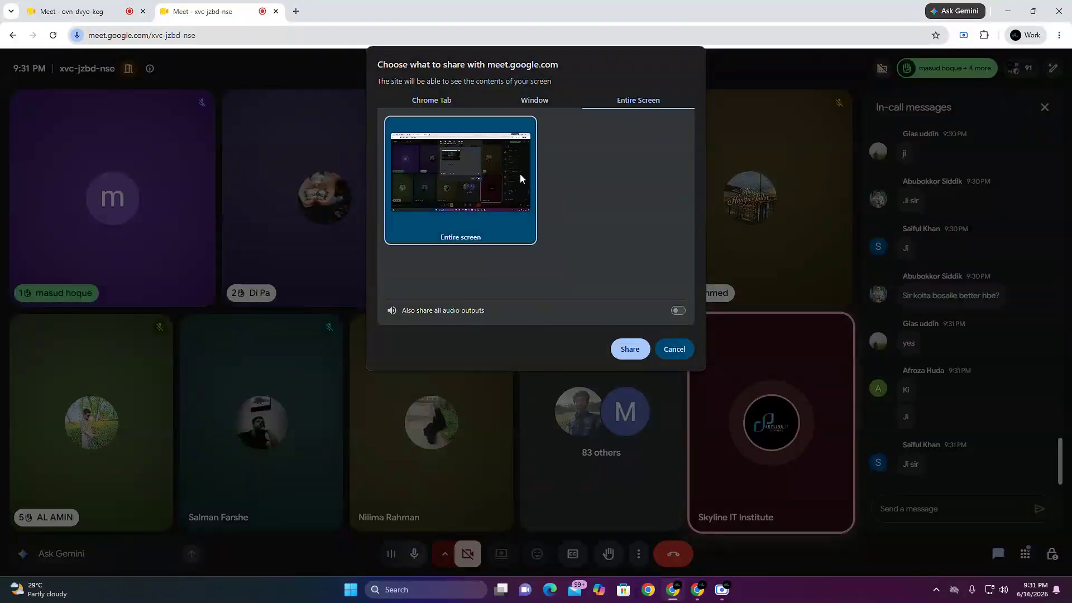
click(642, 352)
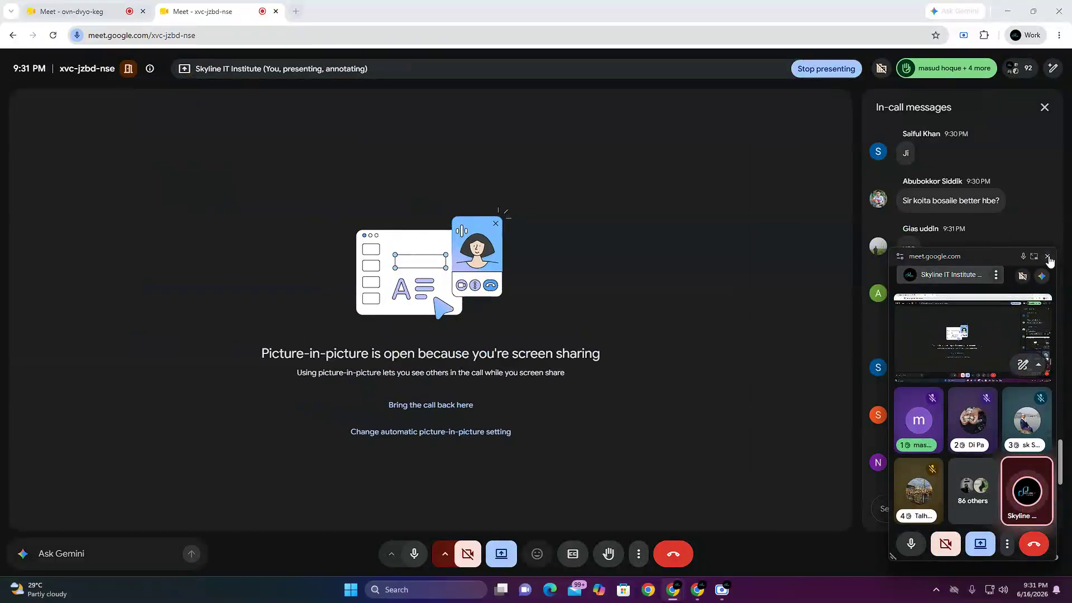
click(1045, 256)
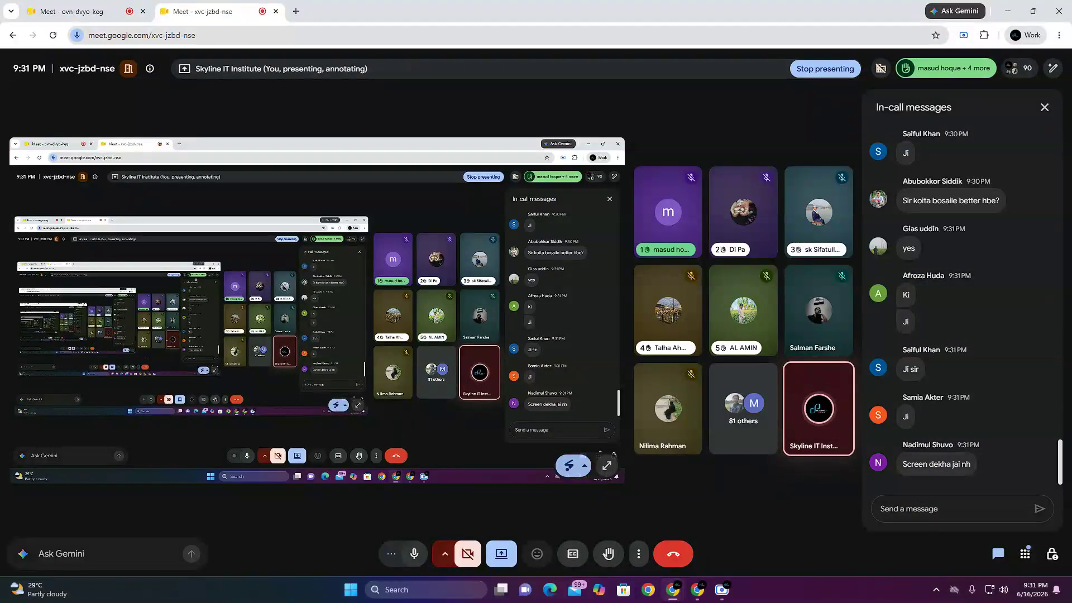
Step: Check the shared screen in the first Google Meet call and return to the Adsterra window
click(87, 13)
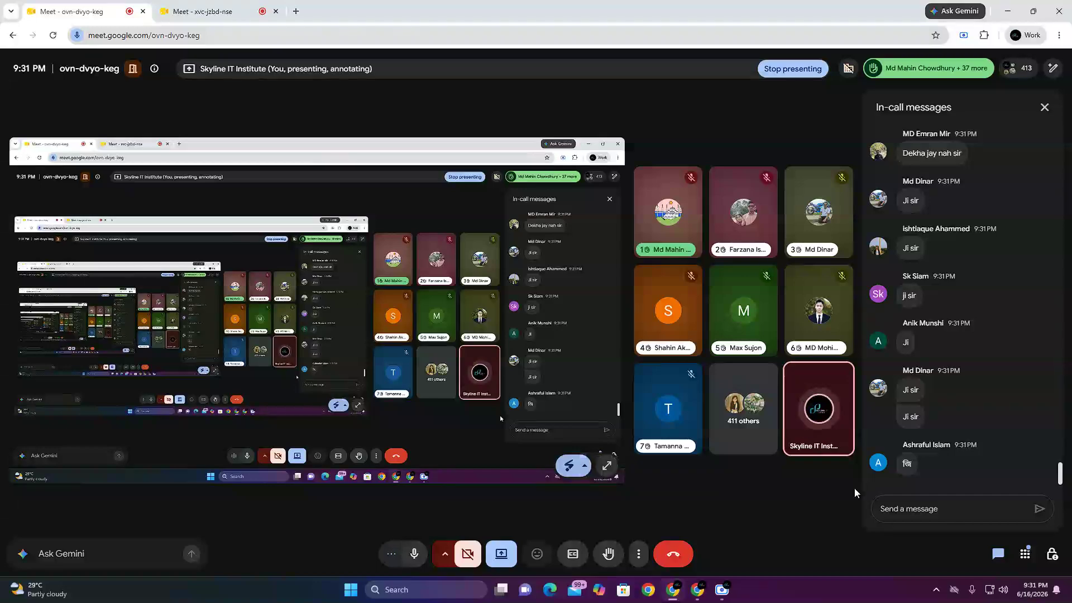
mouse_move(697, 589)
click(684, 525)
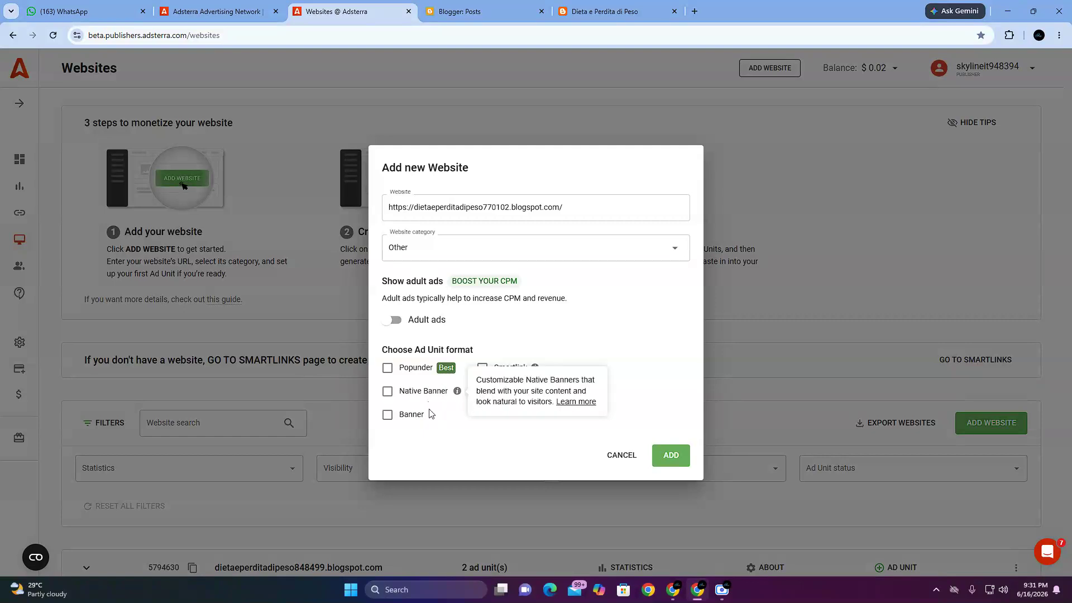
Step: Select the Social Bar and Banner ad unit formats for the new website
click(482, 394)
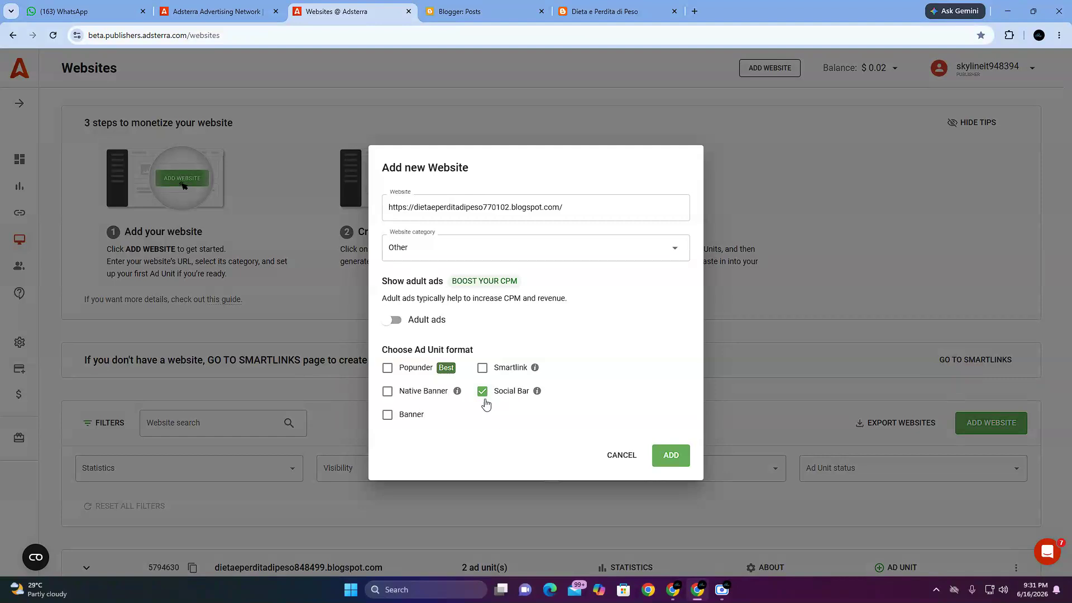
click(391, 416)
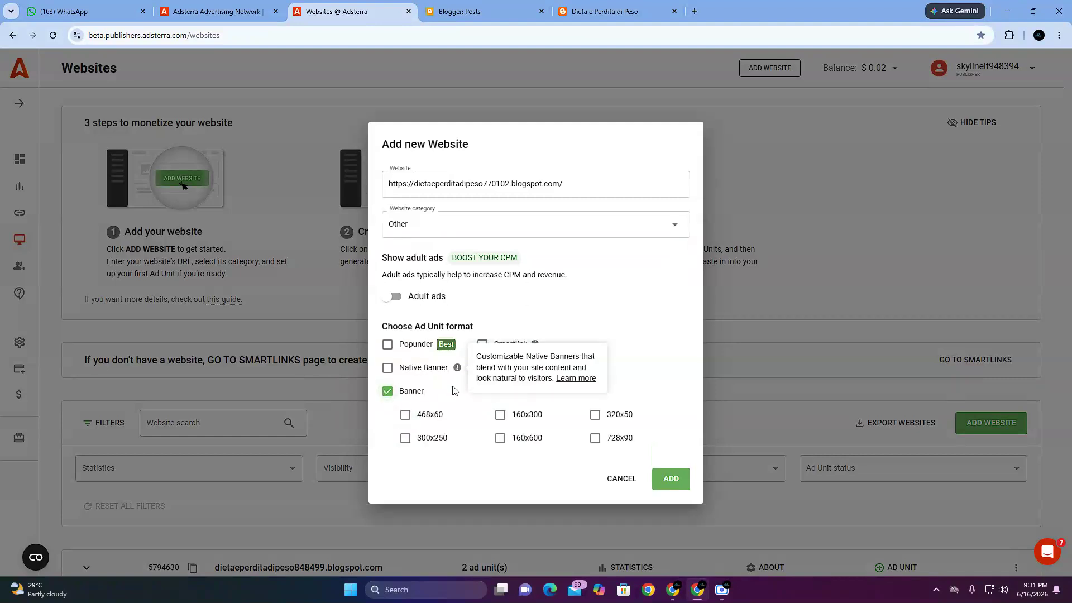
click(387, 391)
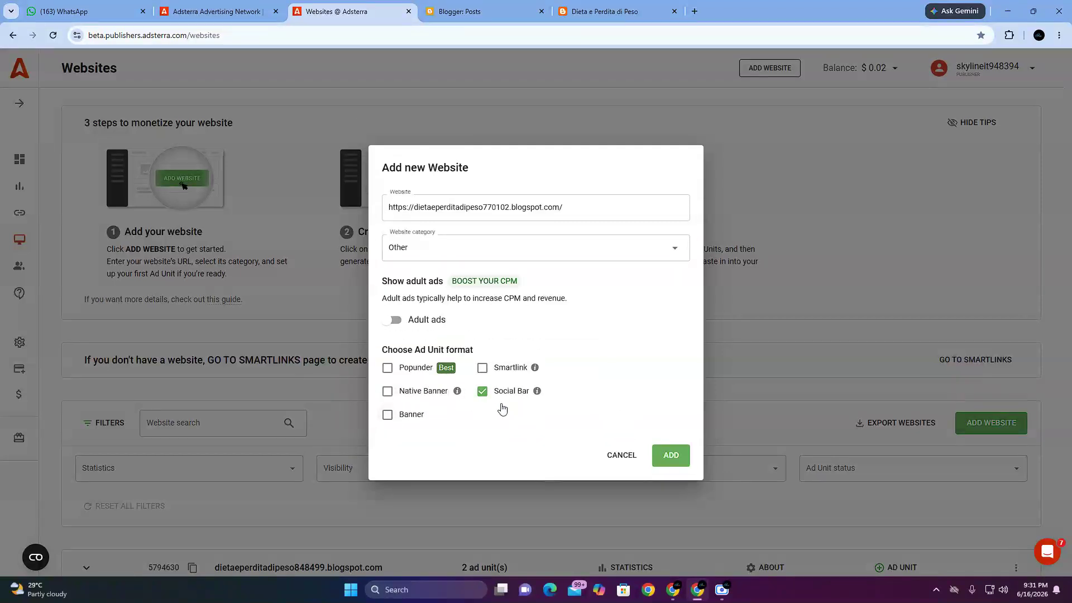
click(484, 392)
click(483, 392)
click(387, 416)
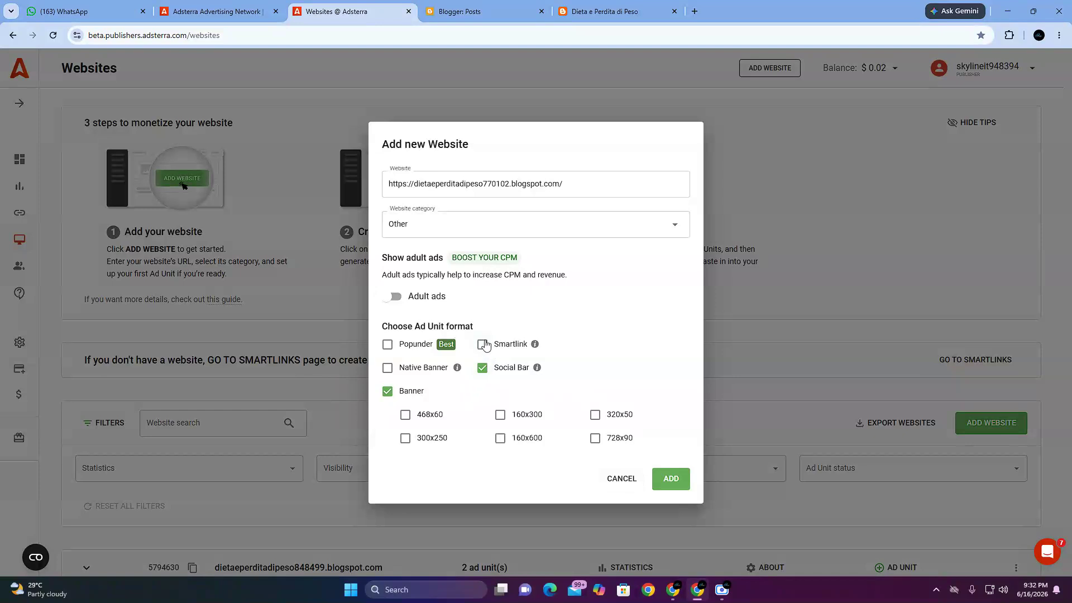
Step: Highlight the blog address in the Add new Website form and review the Banner sizes, including 468x60
click(539, 187)
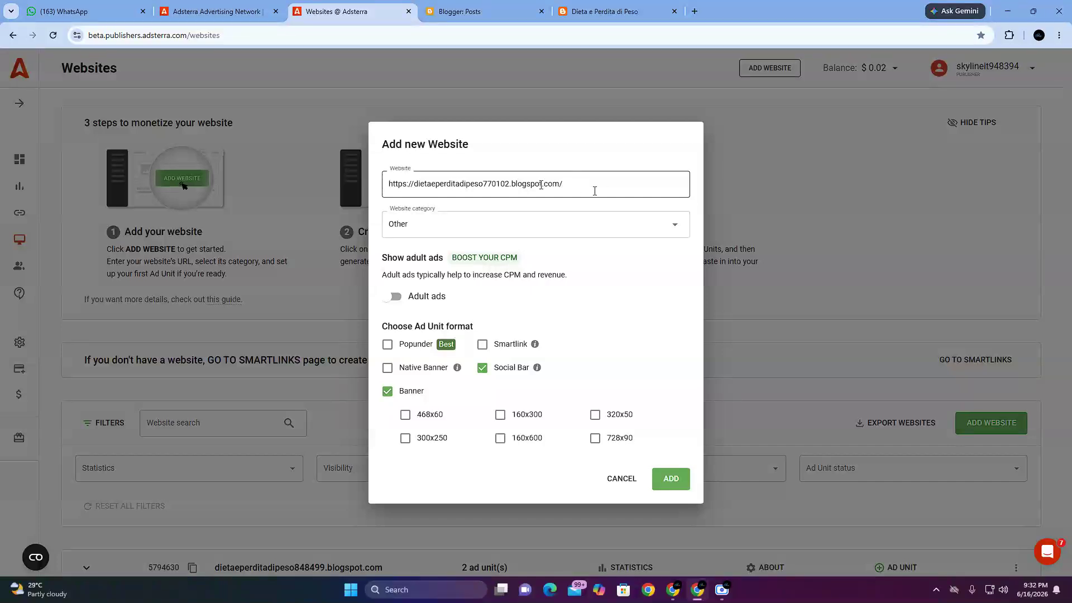
drag(588, 179, 379, 178)
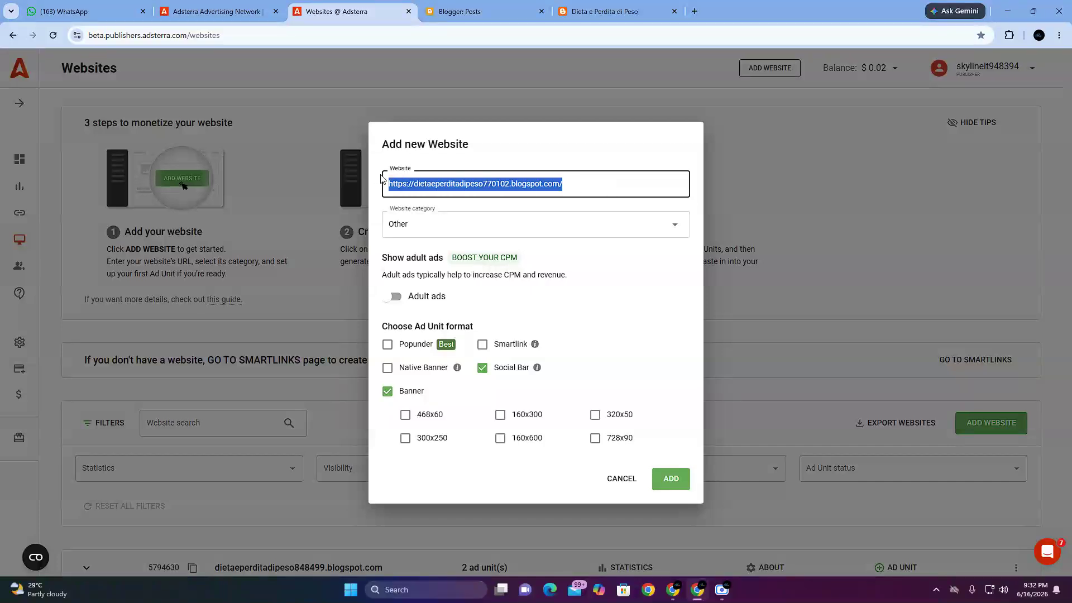
click(581, 189)
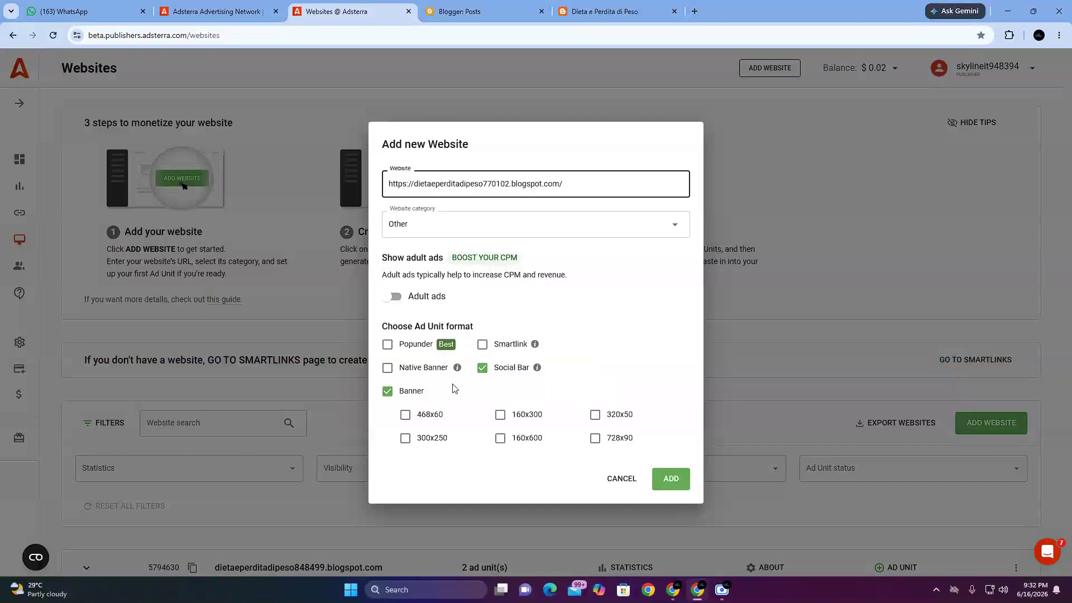
mouse_move(455, 373)
click(406, 414)
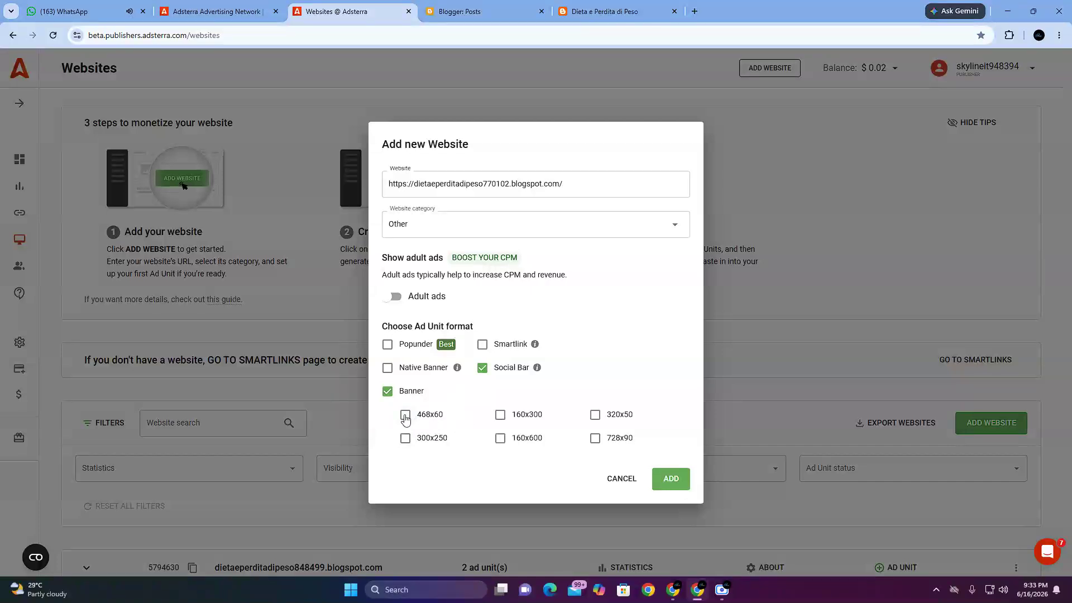
click(405, 415)
Step: Switch to the second Google Meet call, stop its presentation and share the entire screen again
mouse_move(673, 590)
click(527, 525)
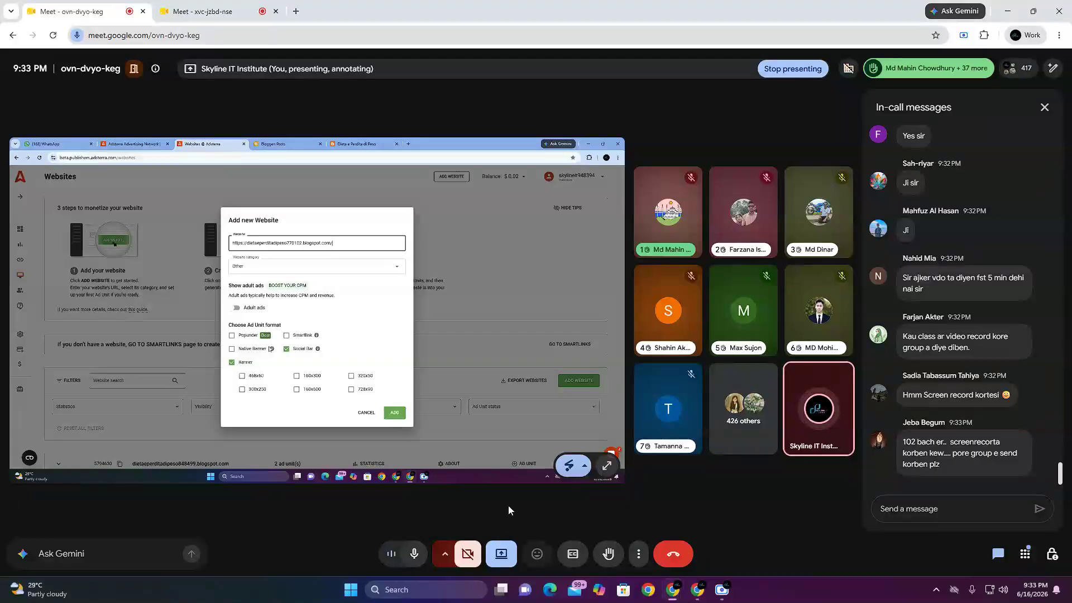
click(197, 8)
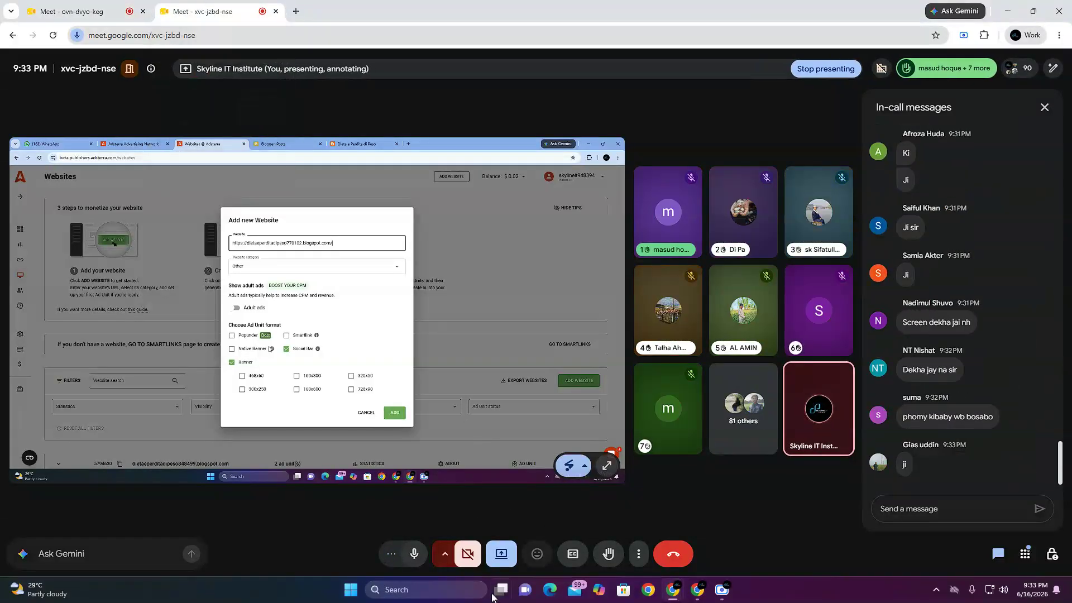
click(502, 553)
click(527, 513)
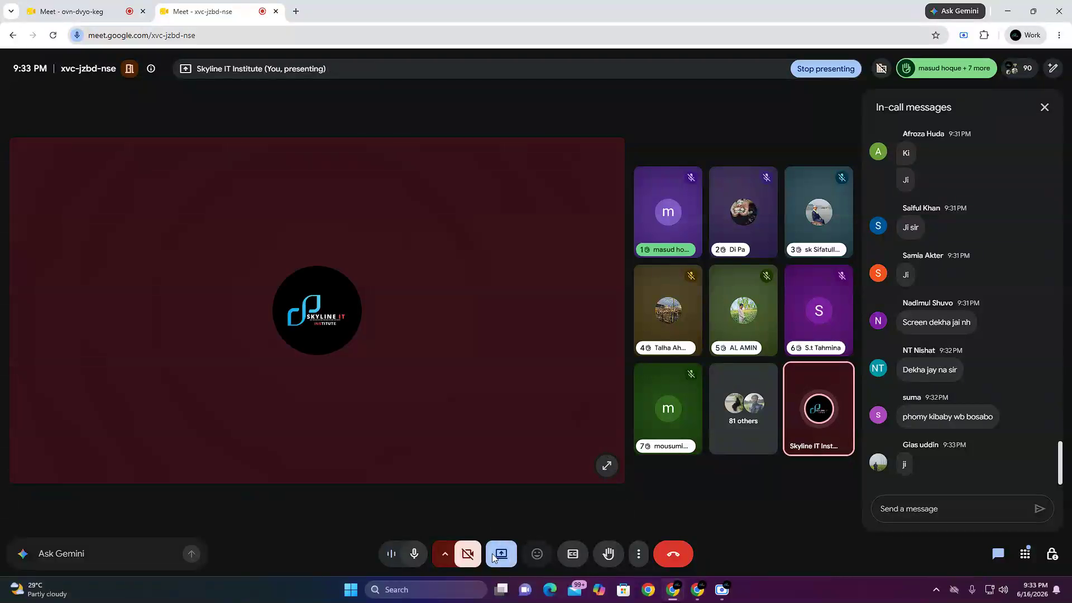
click(503, 554)
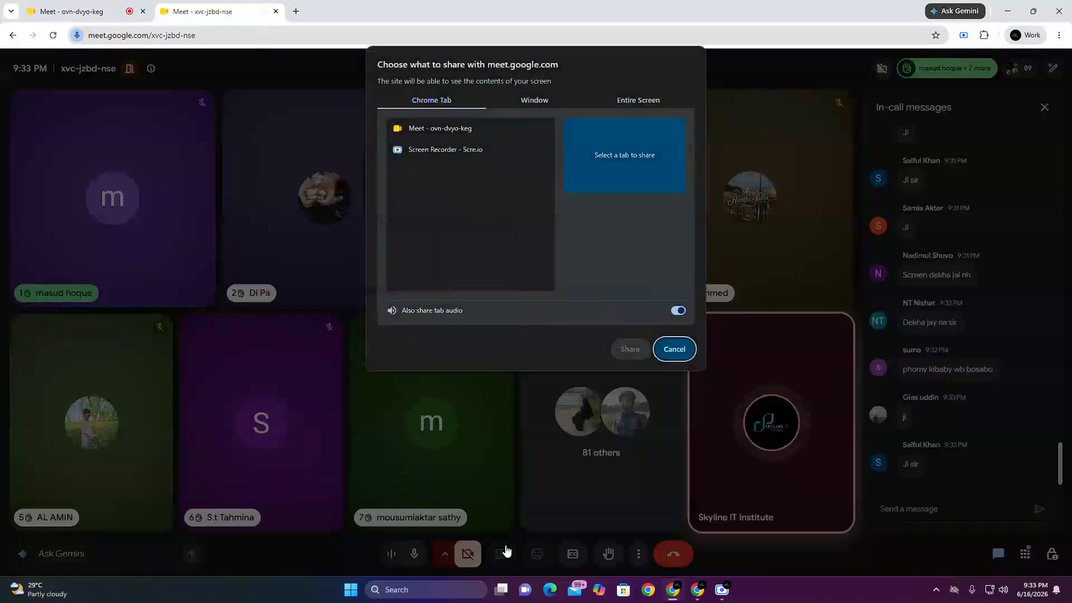
click(659, 105)
click(500, 146)
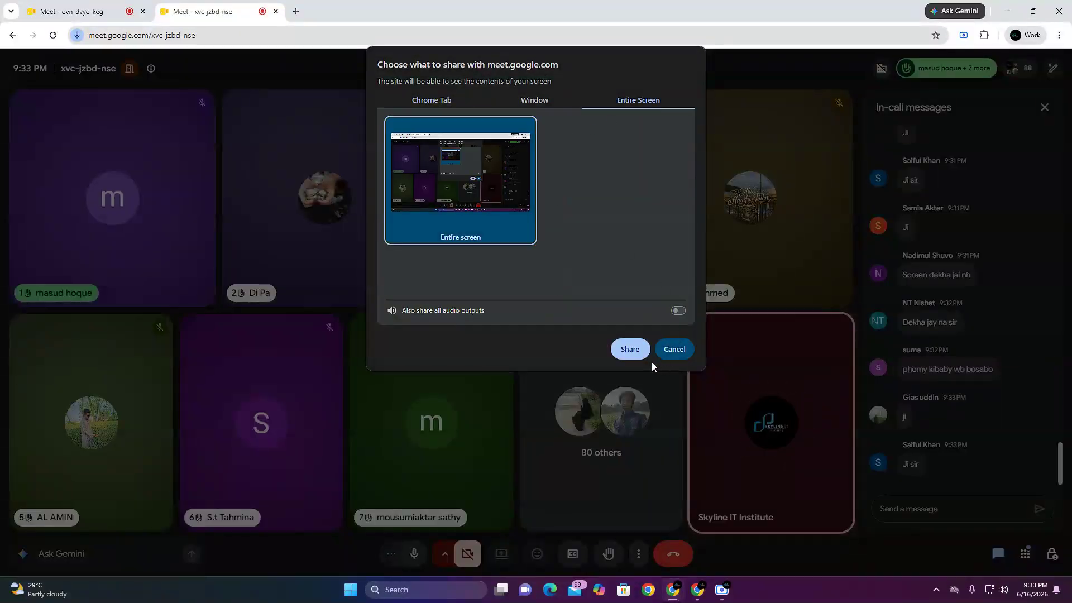
click(629, 349)
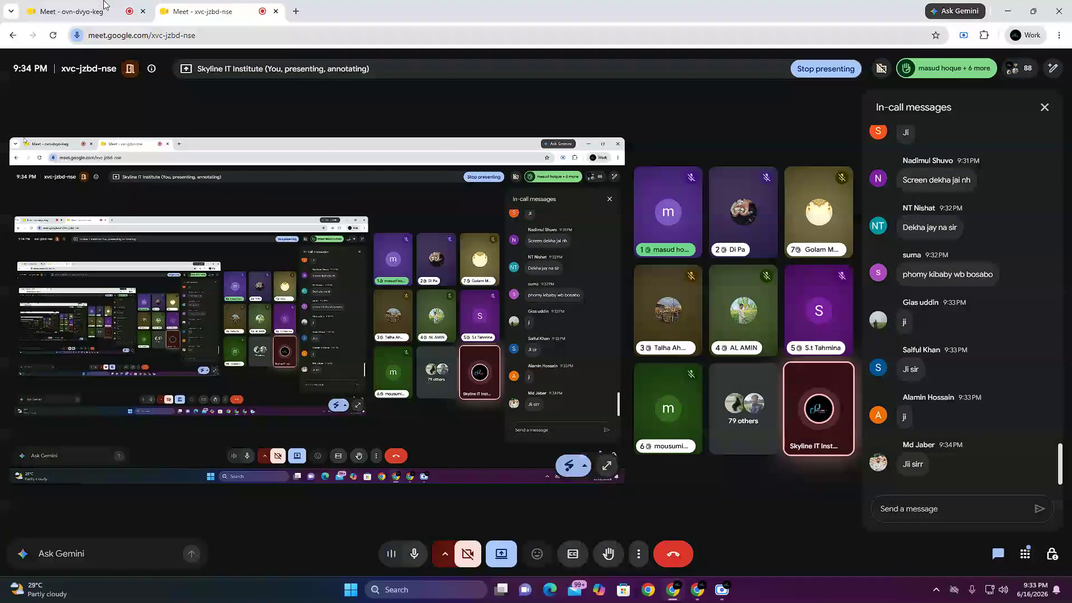
Step: Lower all raised hands in the first Google Meet call and reopen its in-call messages
click(108, 7)
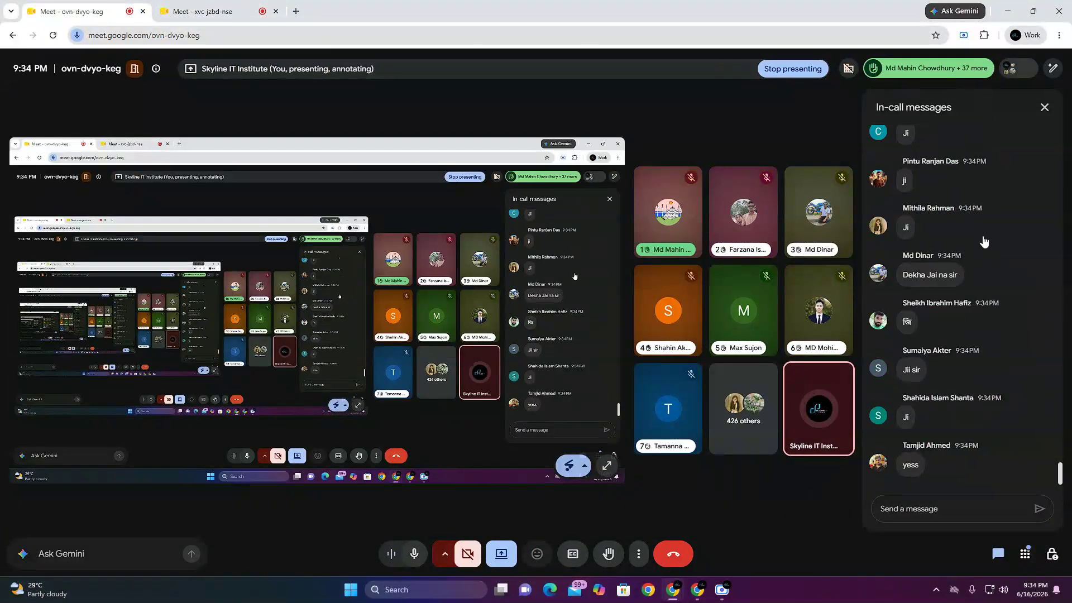
click(921, 68)
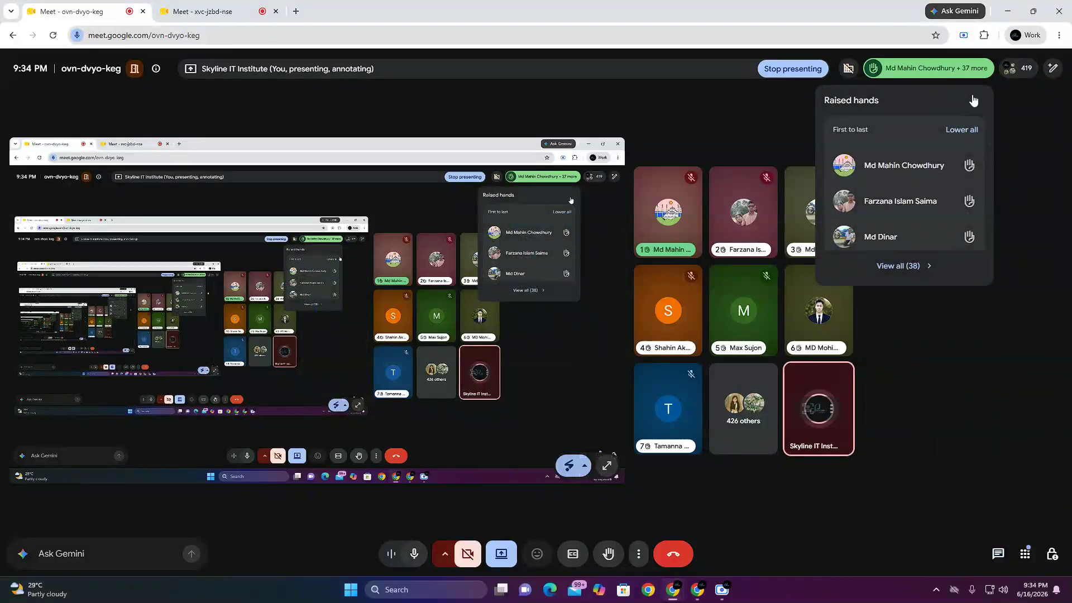
click(960, 69)
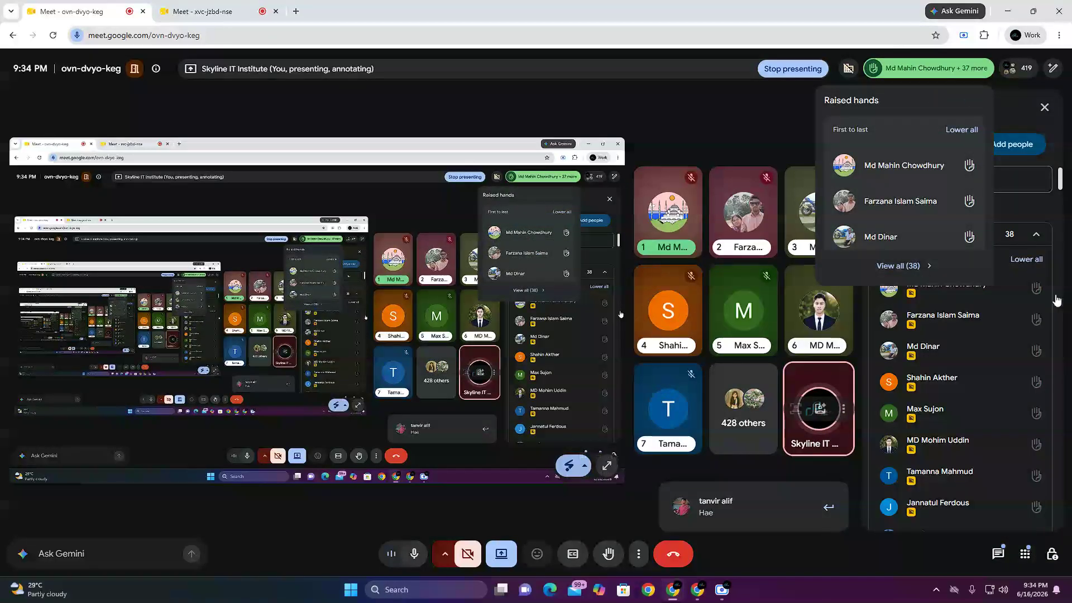
click(1034, 260)
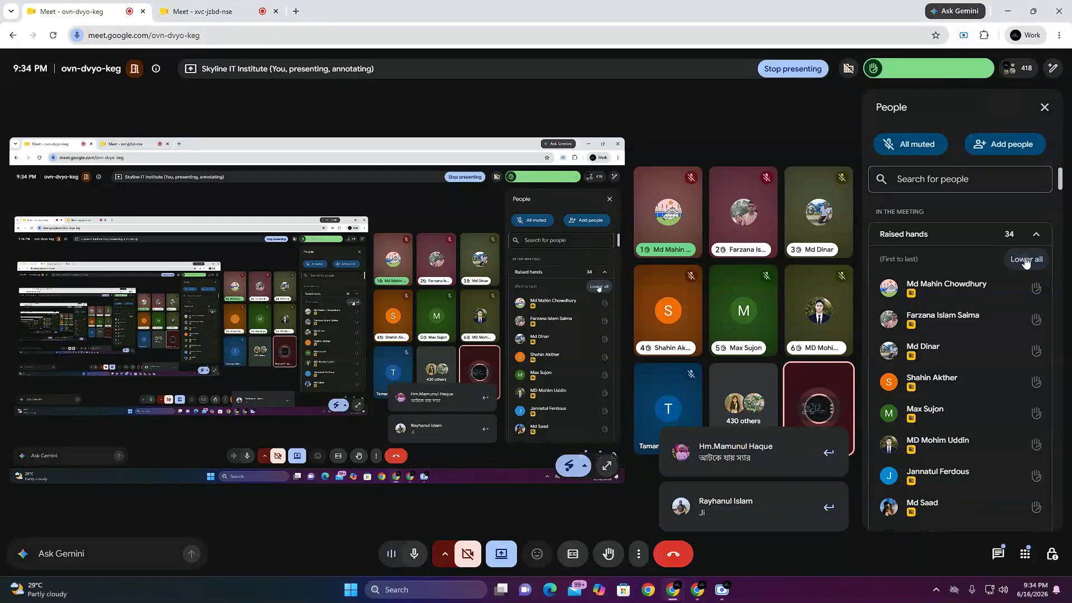
click(1026, 260)
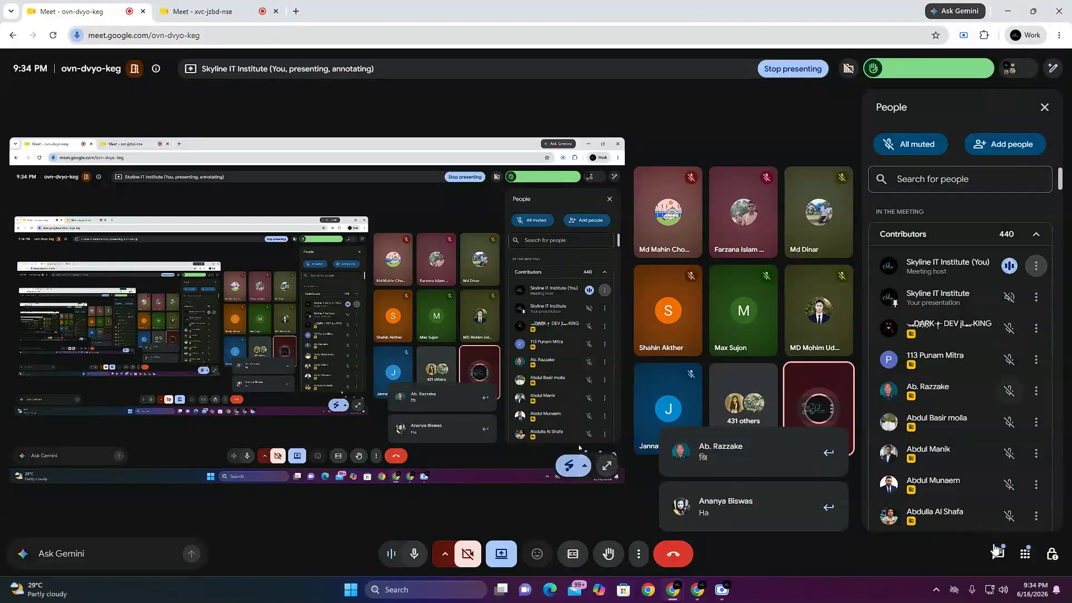
click(983, 553)
Step: Lower all raised hands in the second Google Meet call and check the first call's in-call messages
click(236, 7)
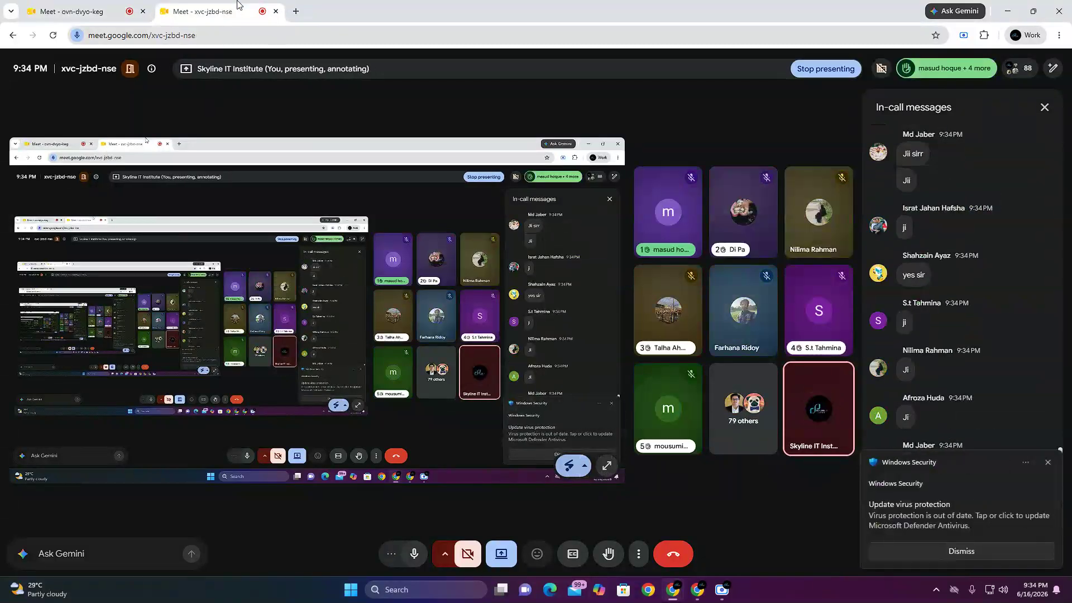
click(959, 73)
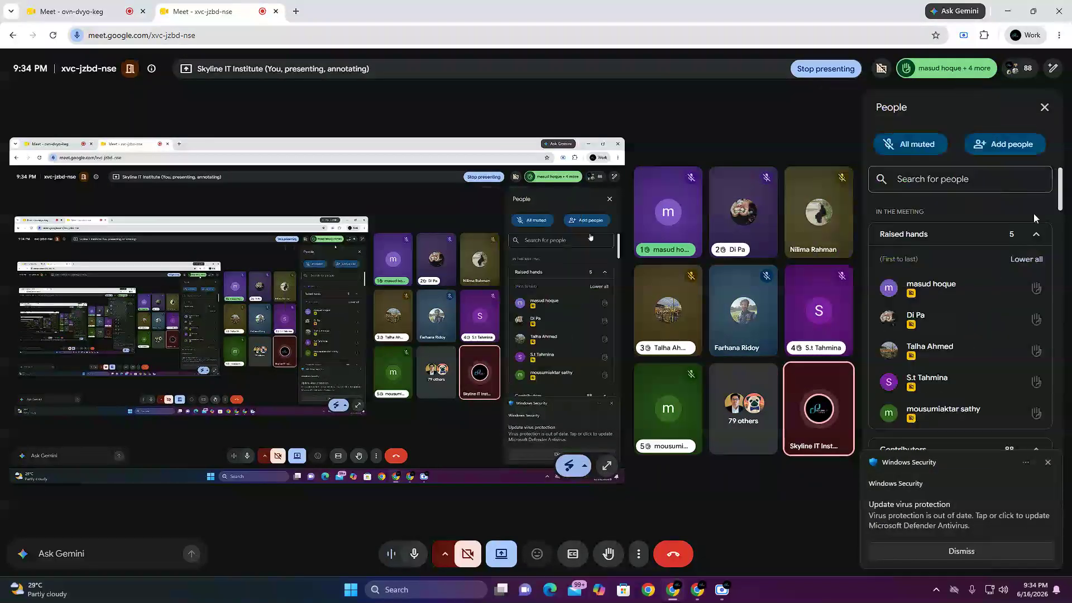
click(1025, 258)
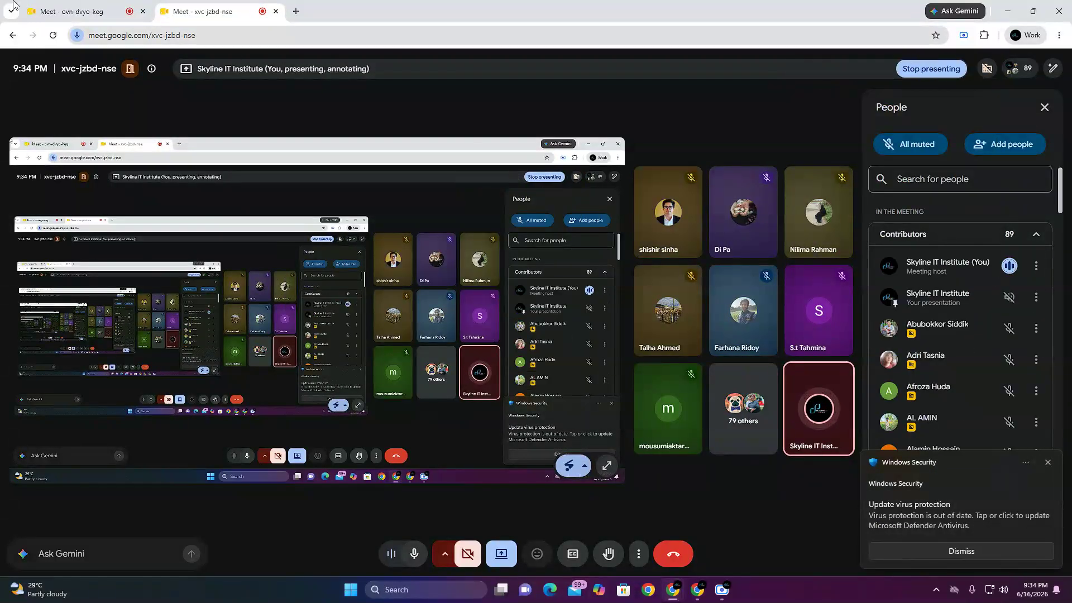
click(71, 6)
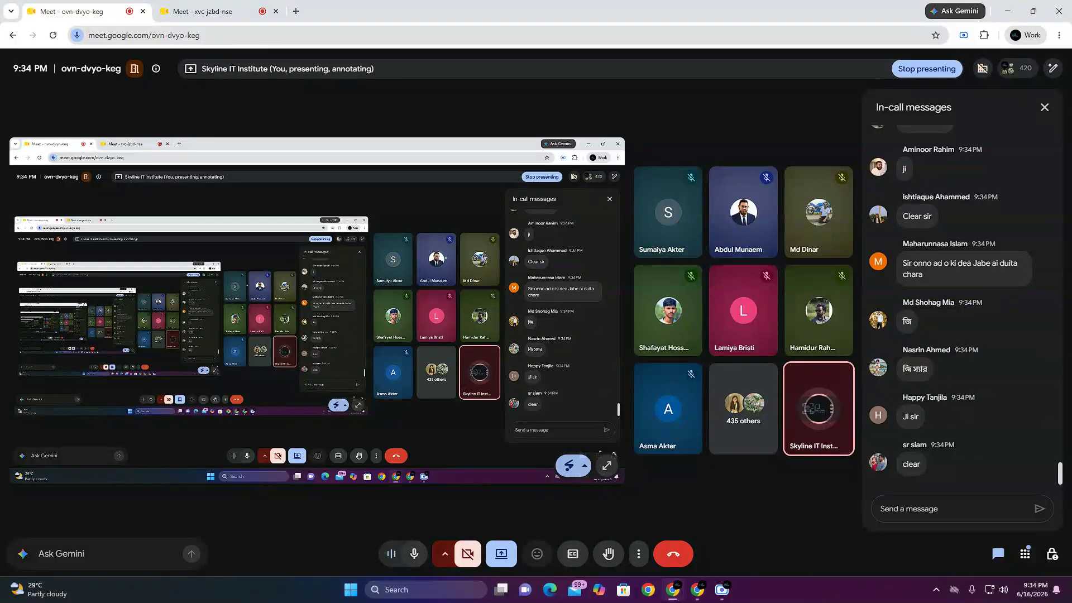
click(239, 6)
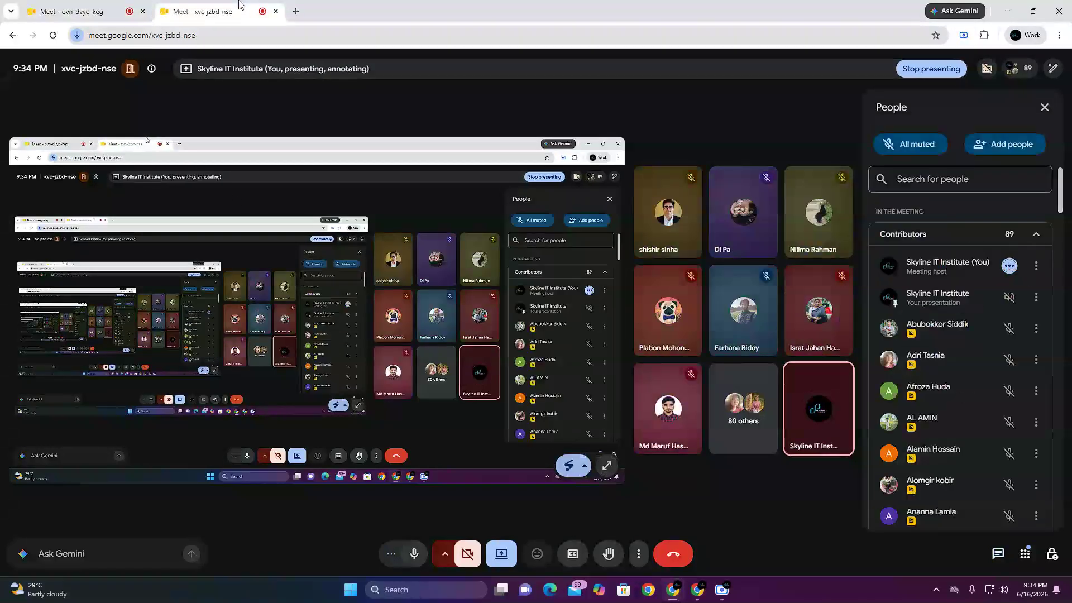
Step: Reopen the in-call messages in the second Google Meet call, and in the first call after lowering all its raised hands
click(998, 555)
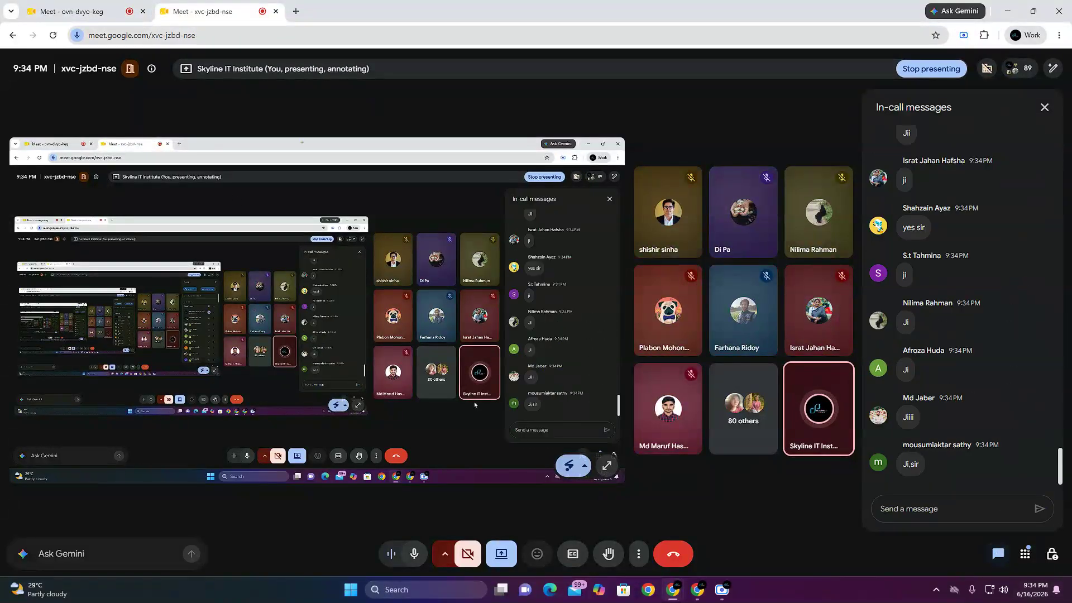
click(84, 6)
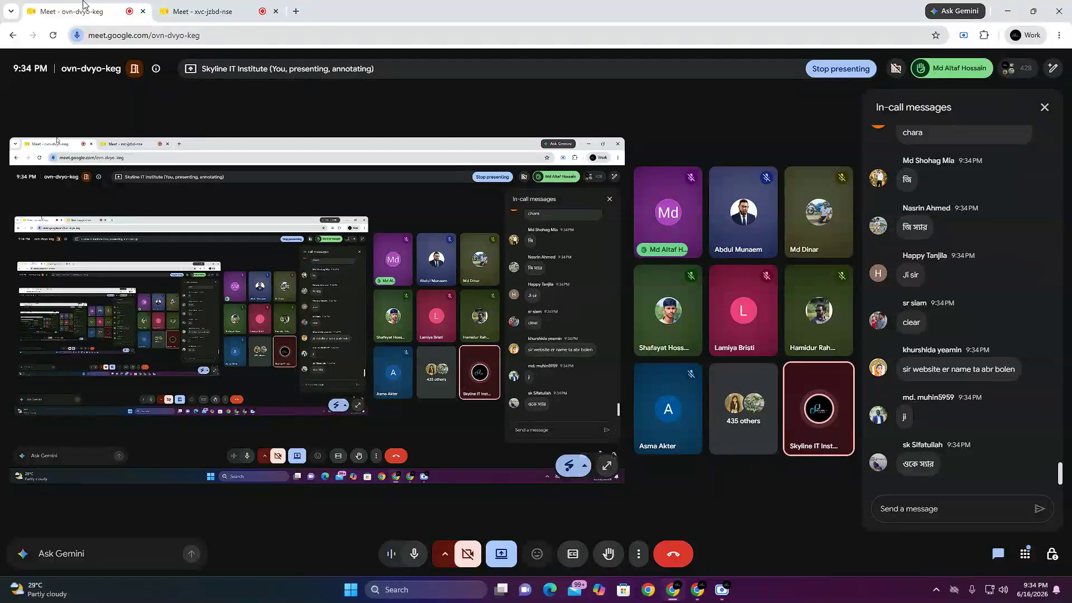
click(952, 68)
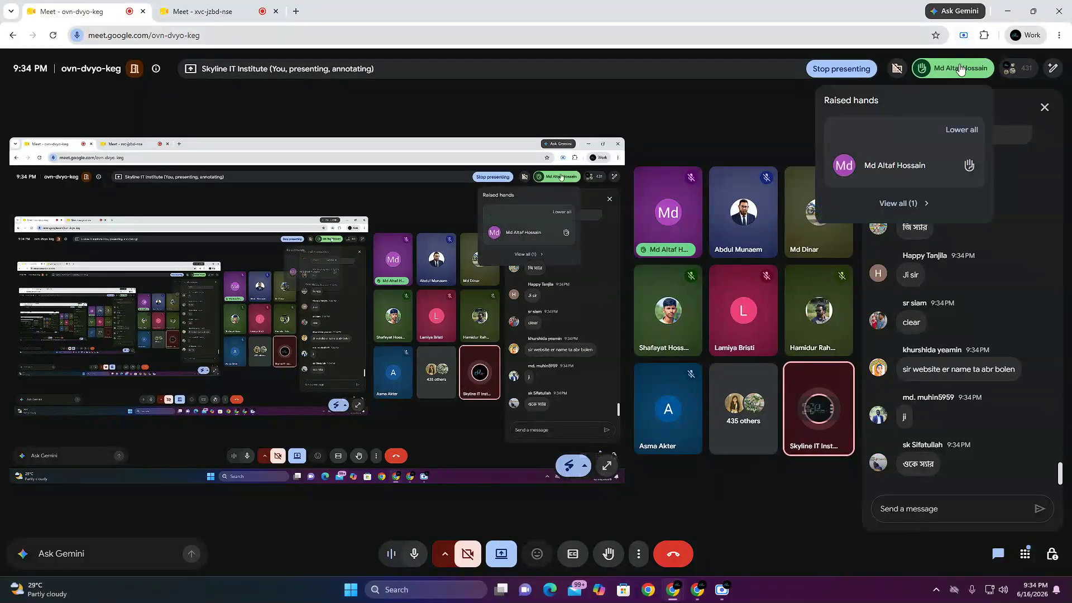
click(840, 202)
click(1003, 272)
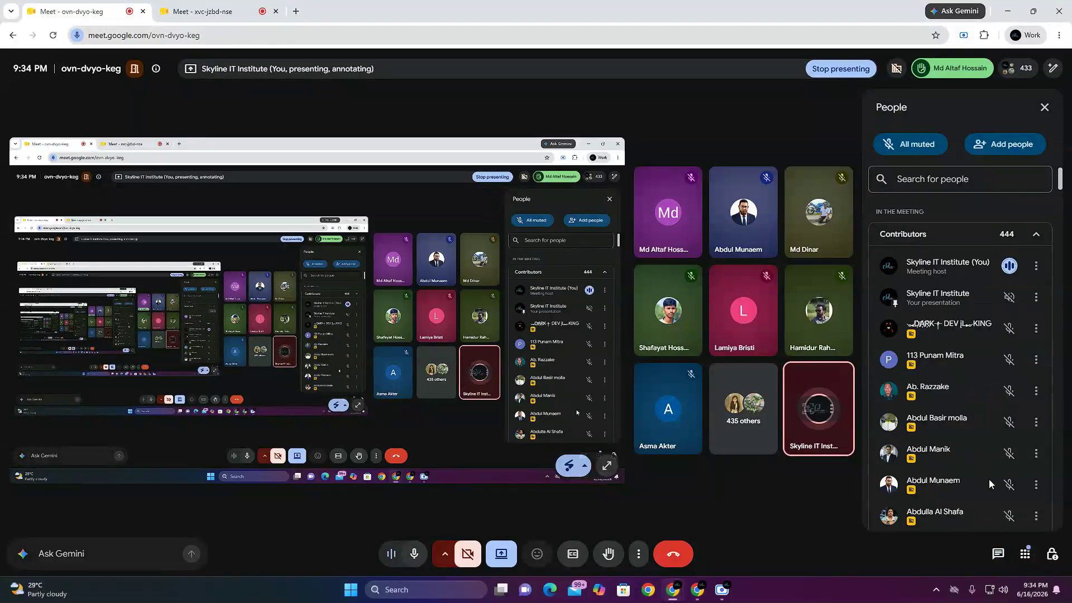
click(998, 553)
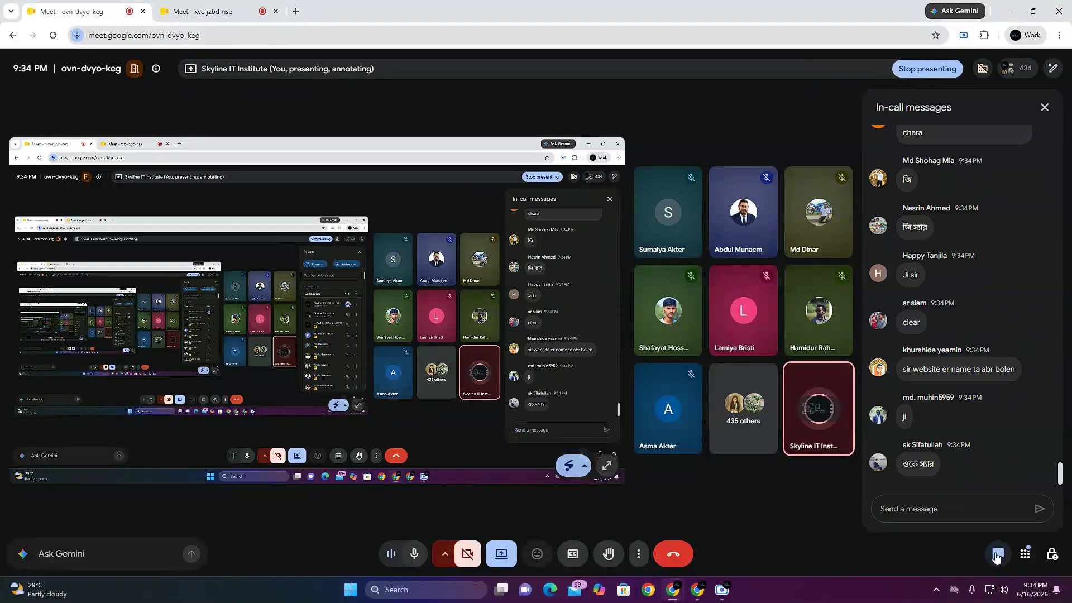
Step: Switch back to the Adsterra window with the Add new Website form
click(698, 589)
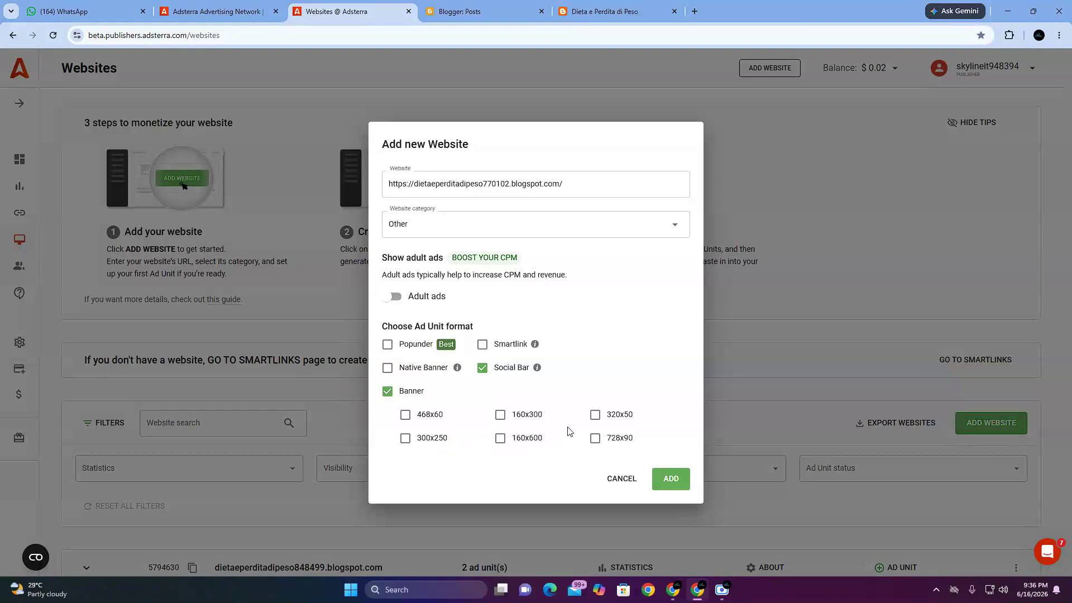
Step: Select the 320x50 banner size and add dietaeperditadipeso770102.blogspot.com with Social Bar and Banner units, then highlight the activation notice
click(595, 418)
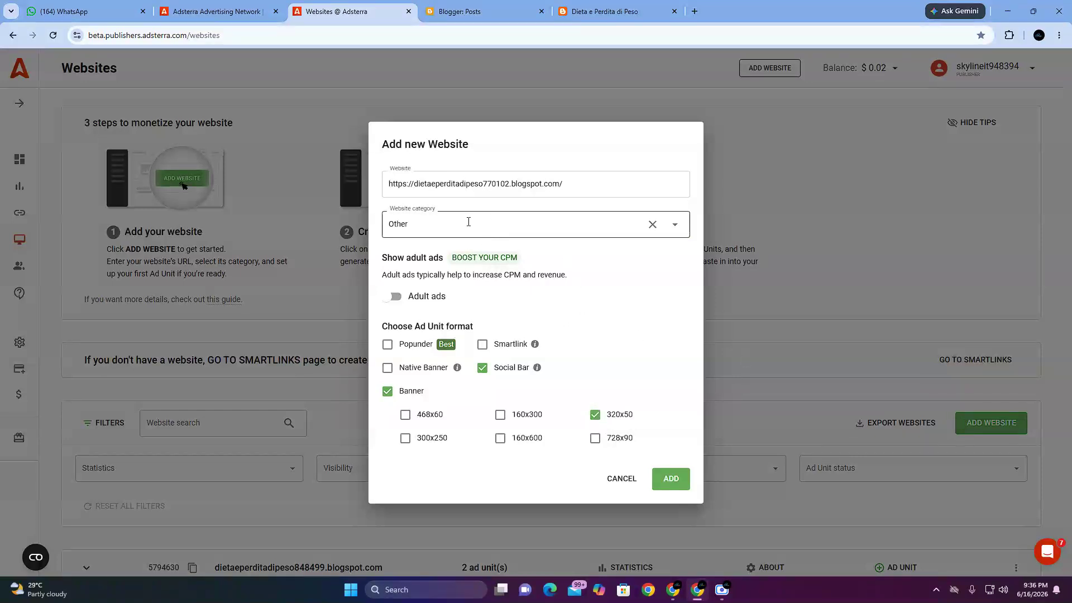
drag(575, 179, 376, 171)
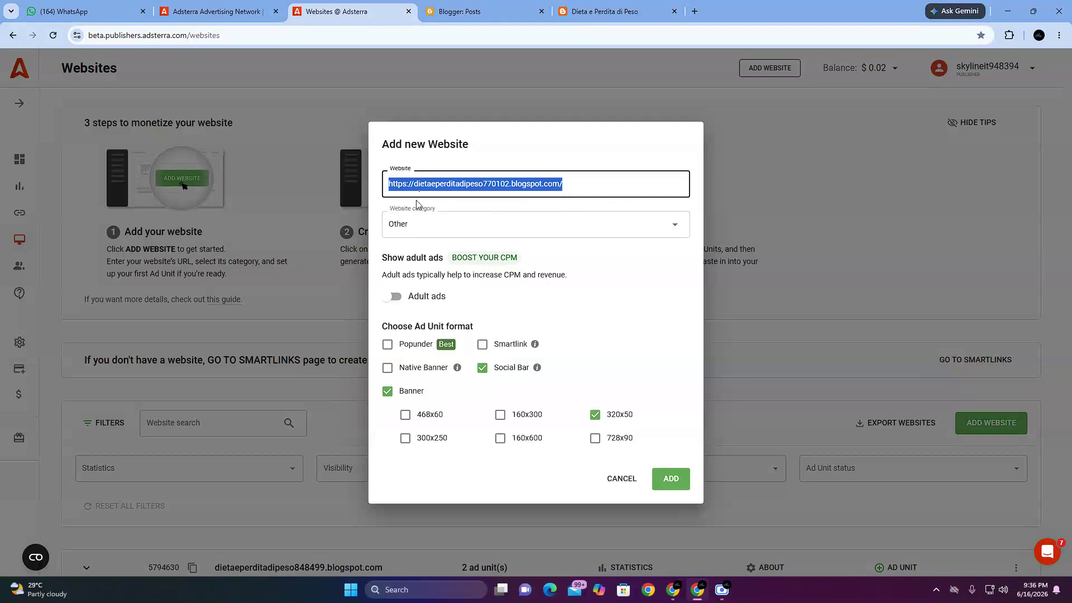
click(677, 314)
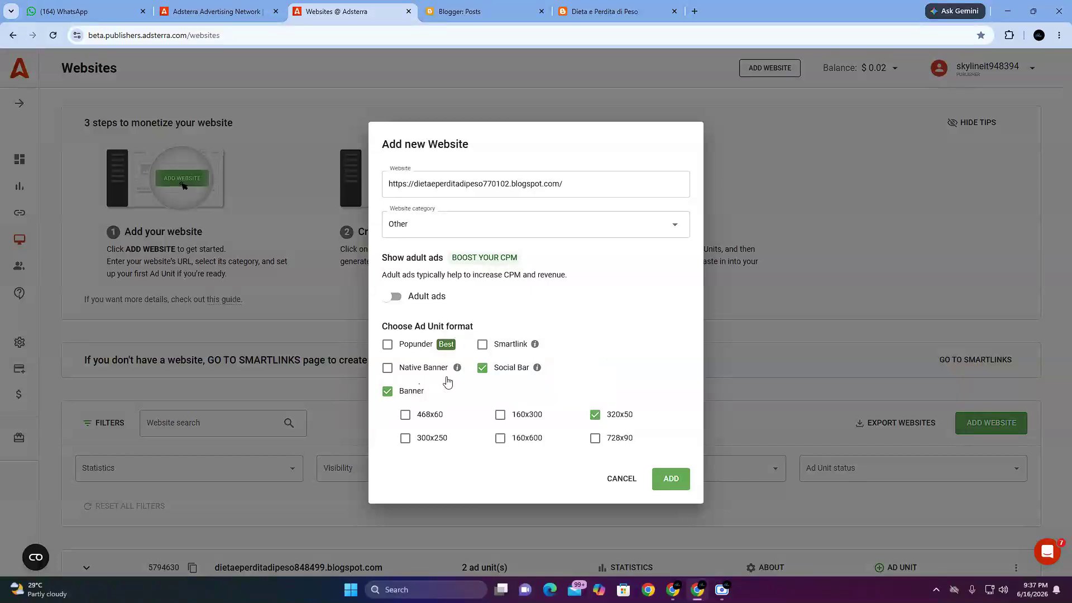
mouse_move(457, 367)
click(481, 368)
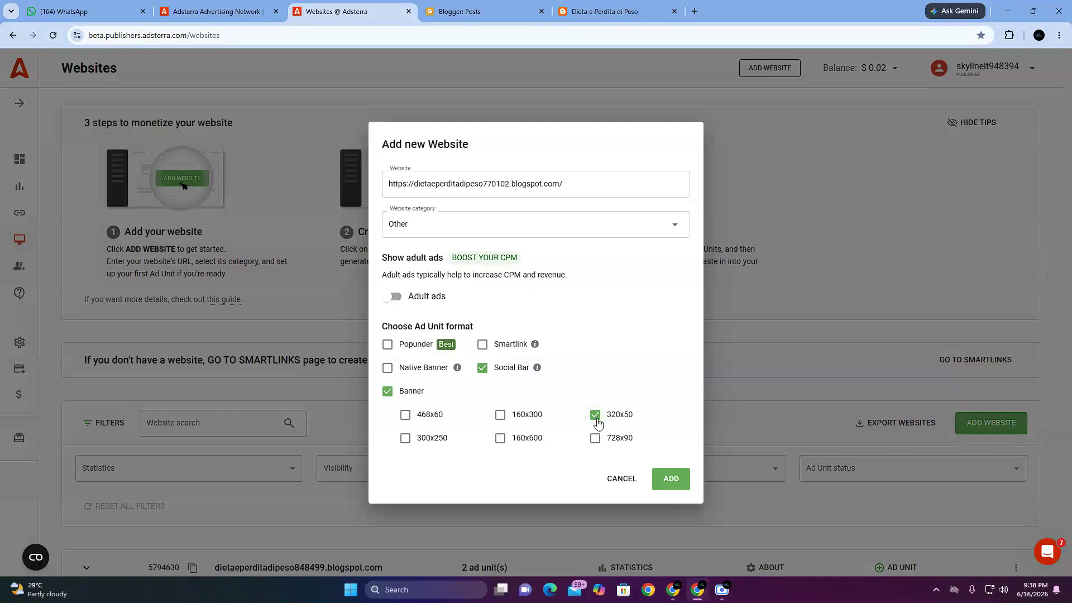
click(674, 481)
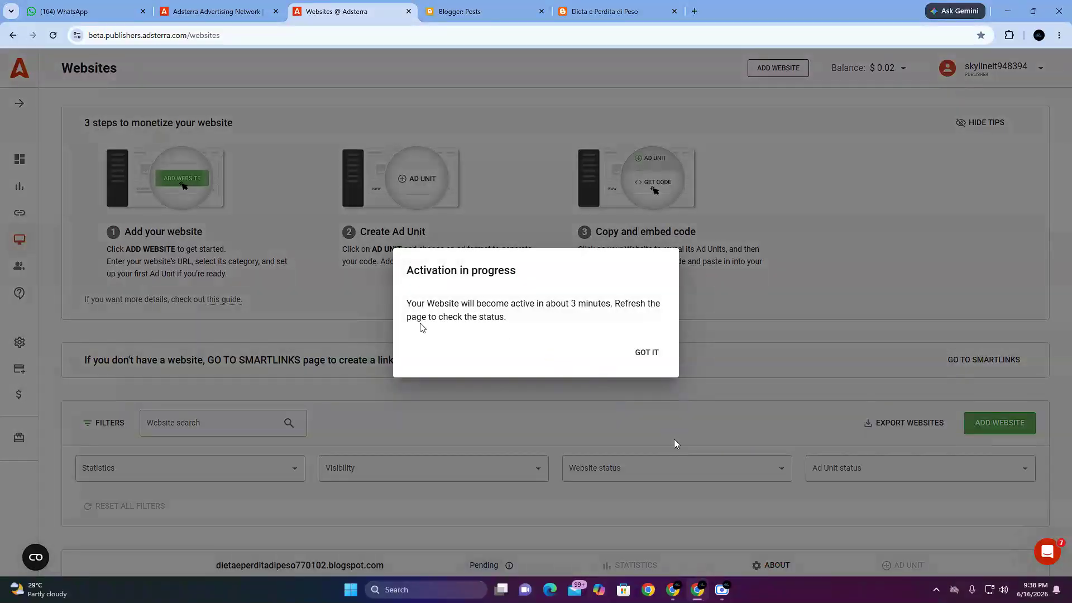
drag(407, 271, 509, 282)
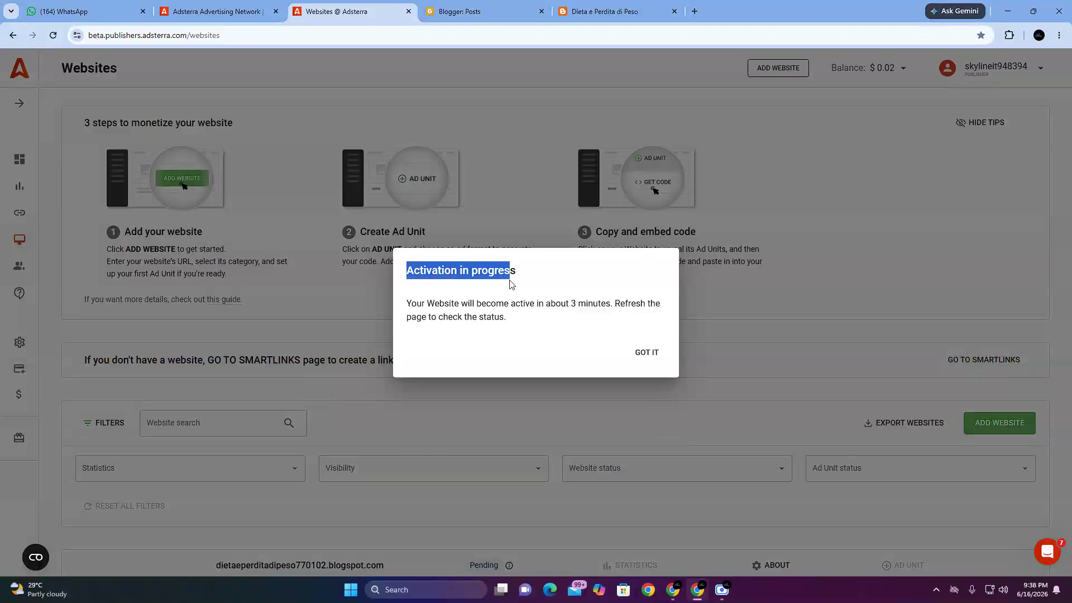
click(456, 290)
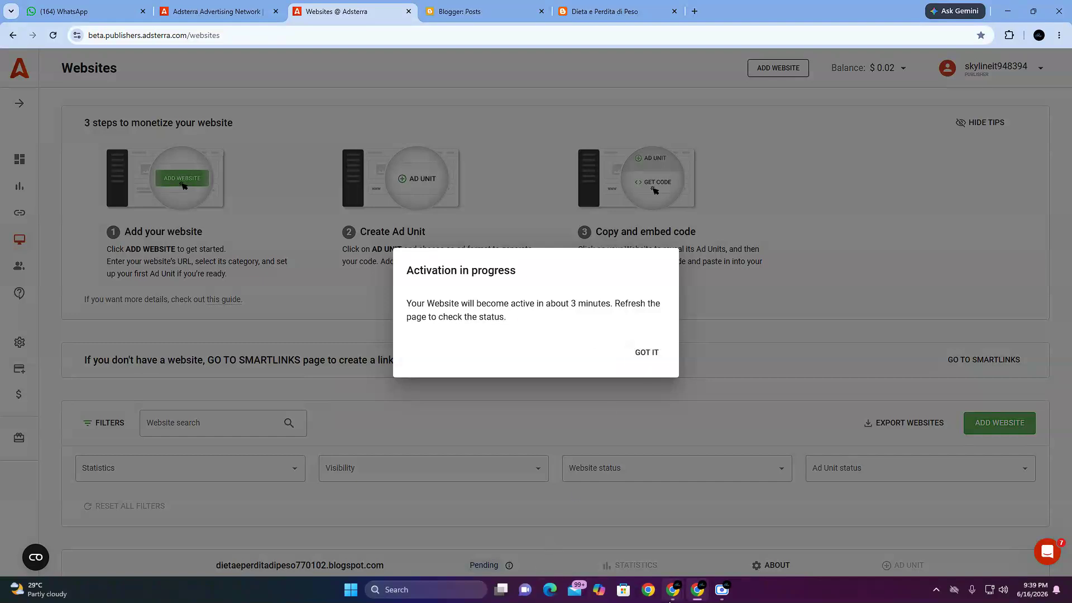
Step: Switch to the second Google Meet call and stop its screen presentation
mouse_move(681, 599)
click(521, 520)
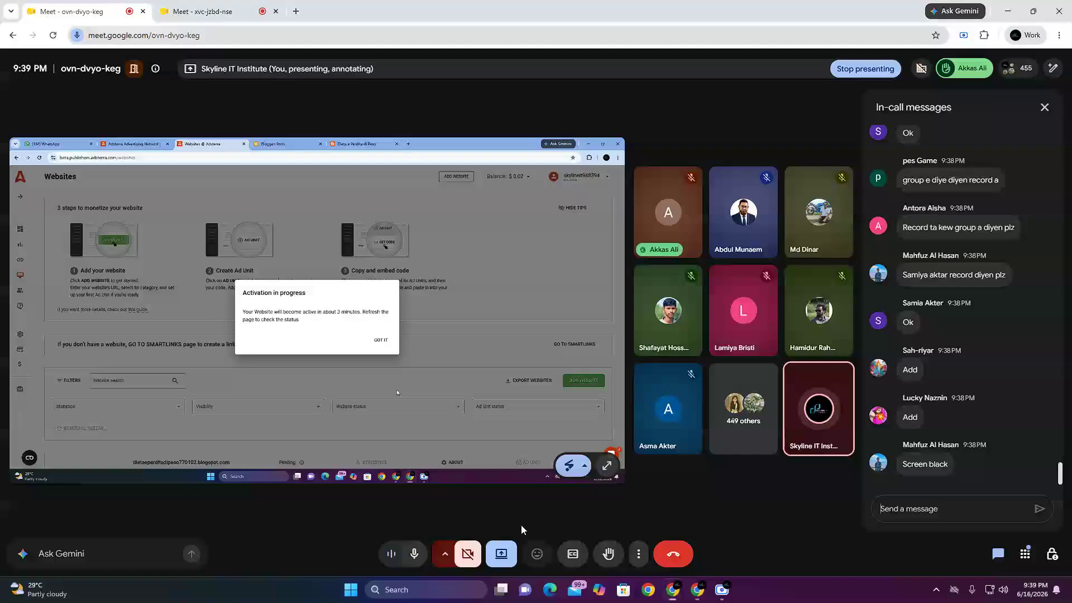
click(283, 7)
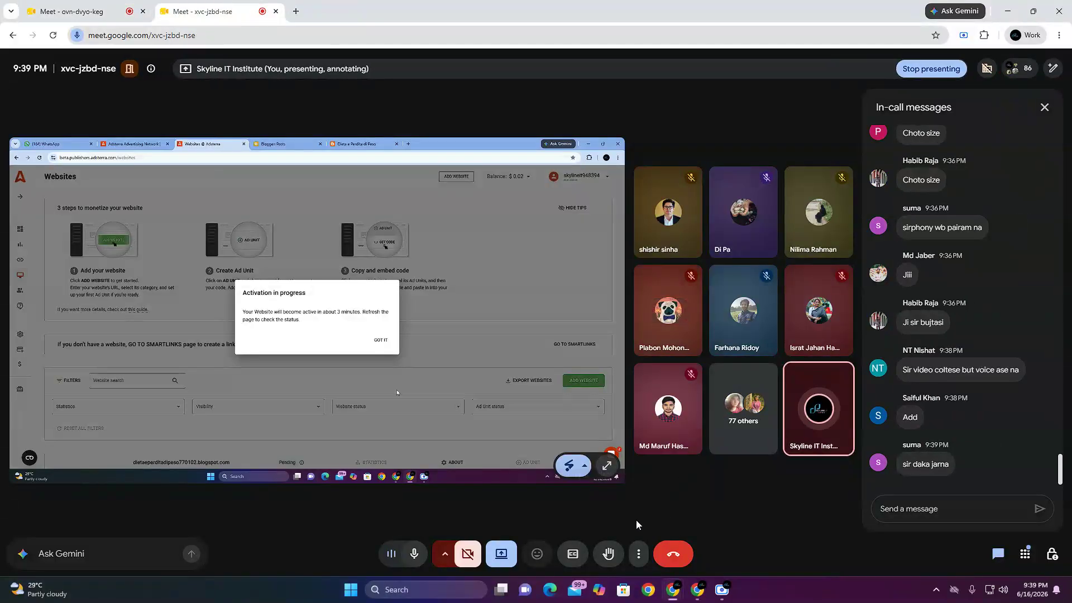
click(516, 556)
click(514, 517)
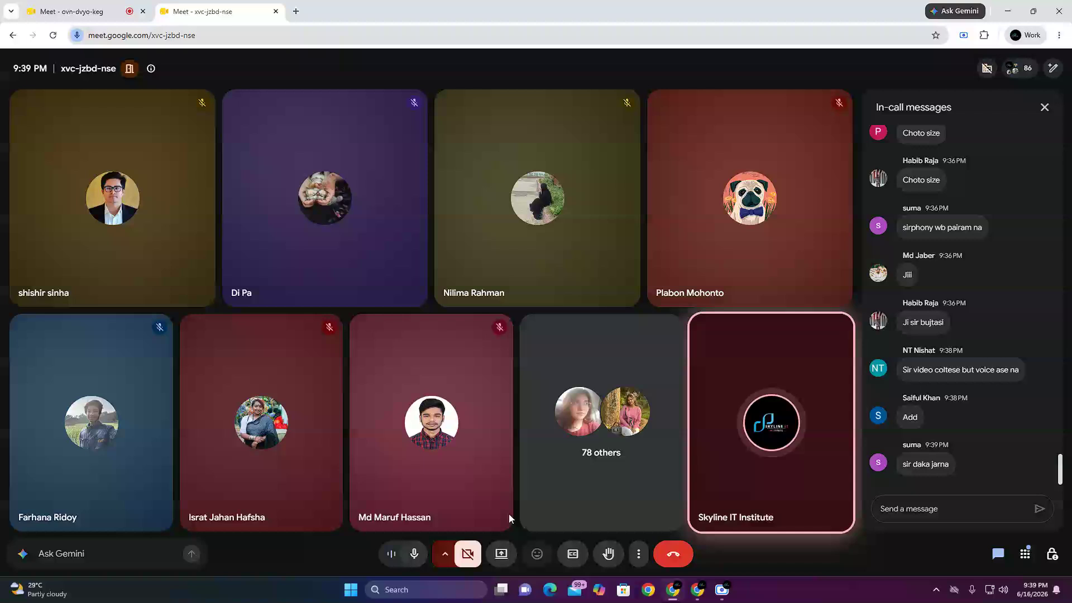
Step: Present the entire screen again in the second Google Meet call, closing the picture-in-picture window and hiding the sharing notice
click(501, 553)
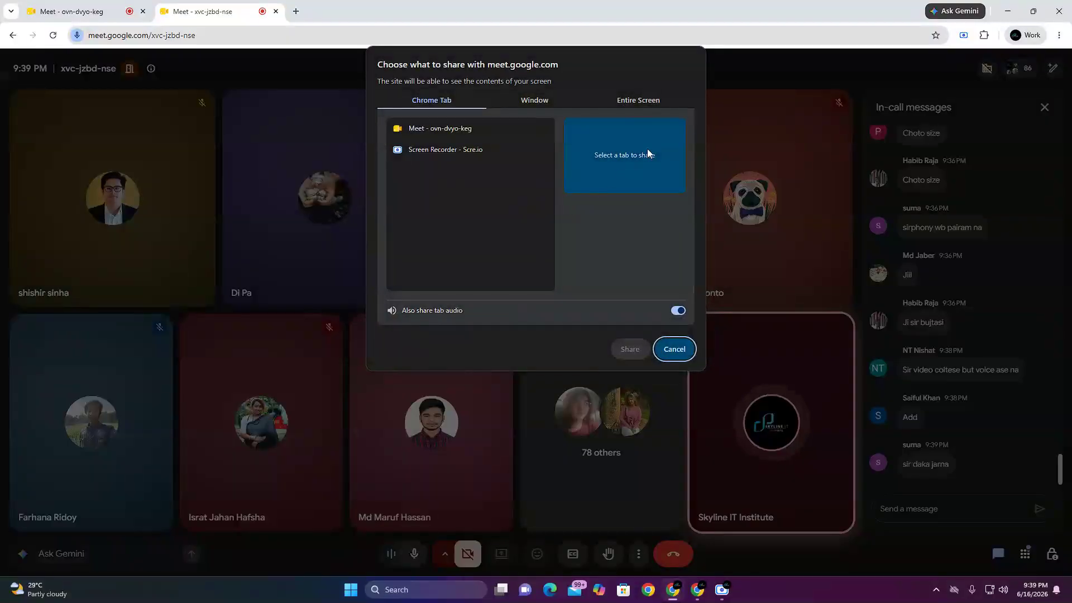
click(641, 104)
click(419, 187)
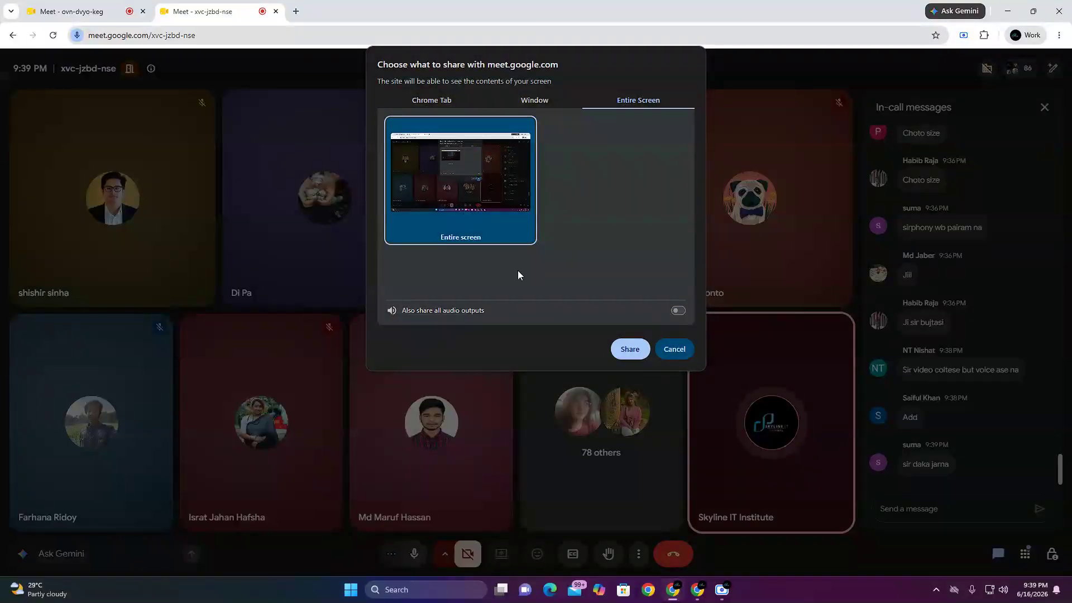
click(627, 349)
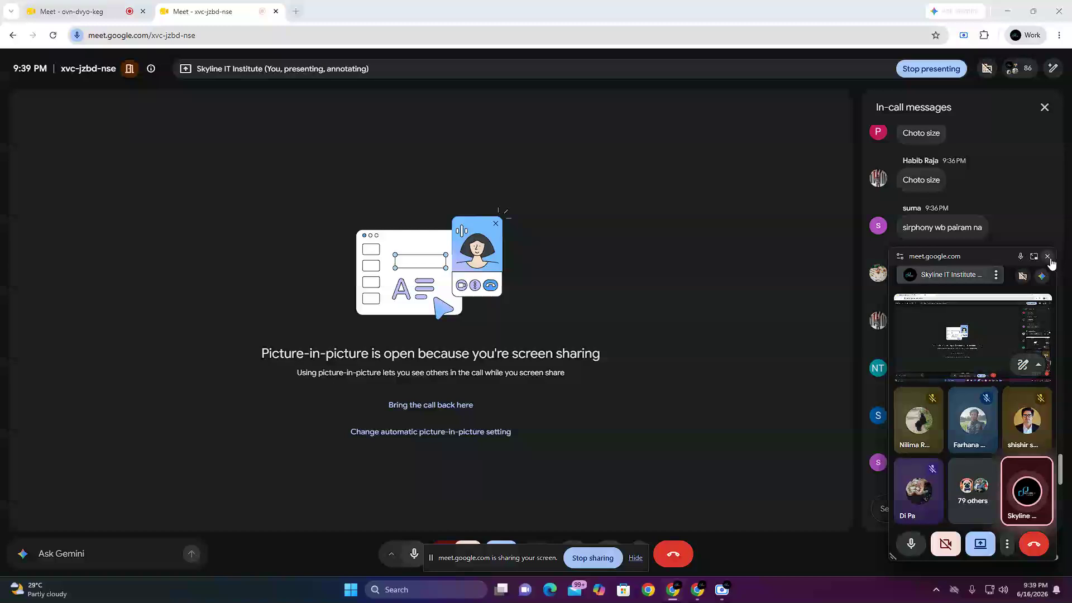
click(1047, 256)
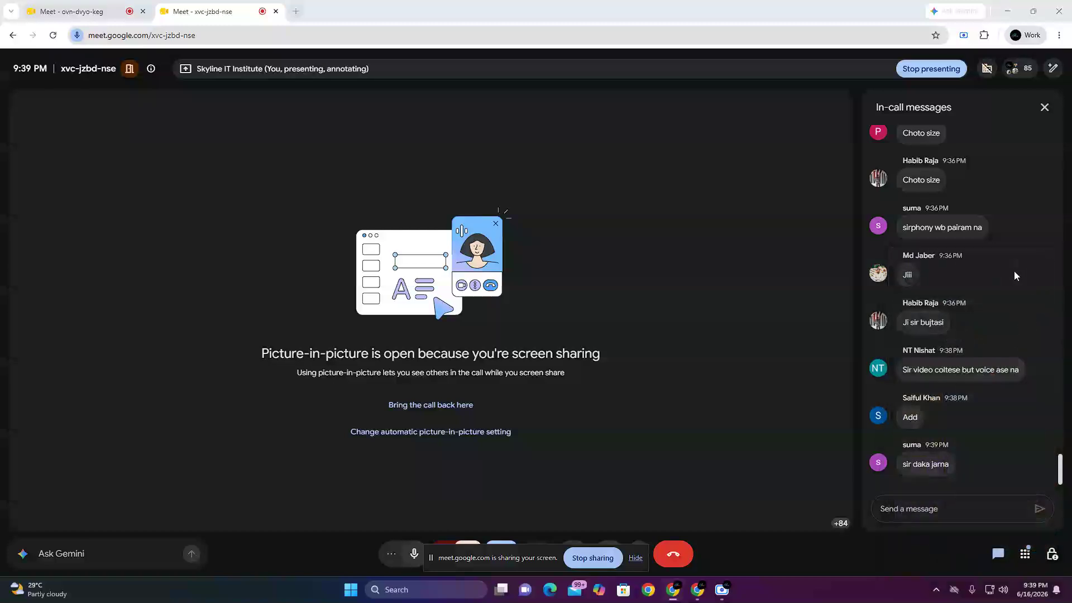
click(635, 558)
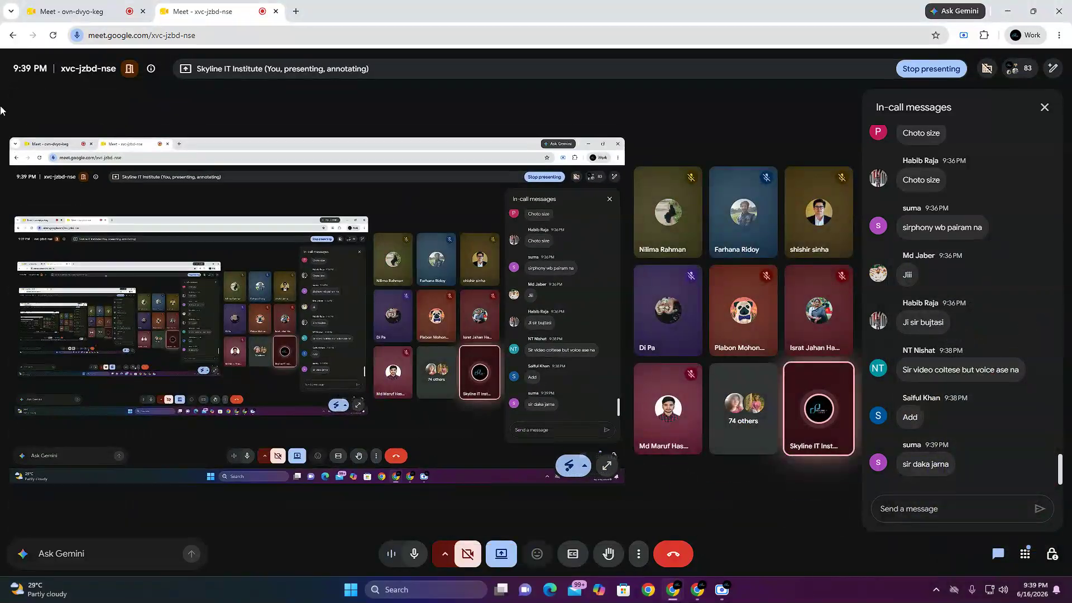
Step: Check the first Google Meet call, switch back to the Adsterra window and dismiss the activation notice
click(60, 5)
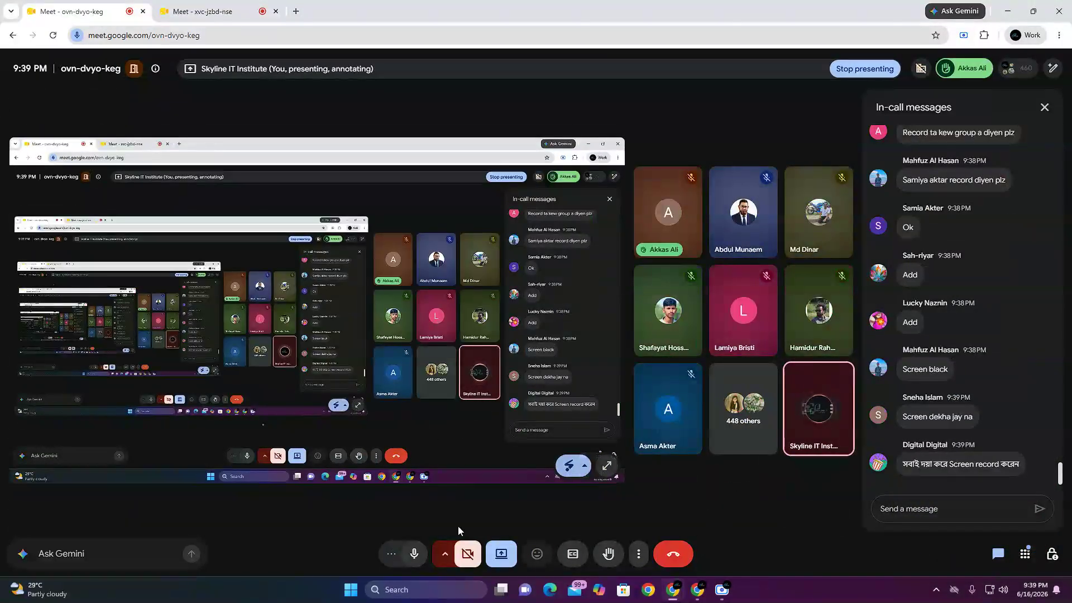
mouse_move(697, 589)
click(695, 522)
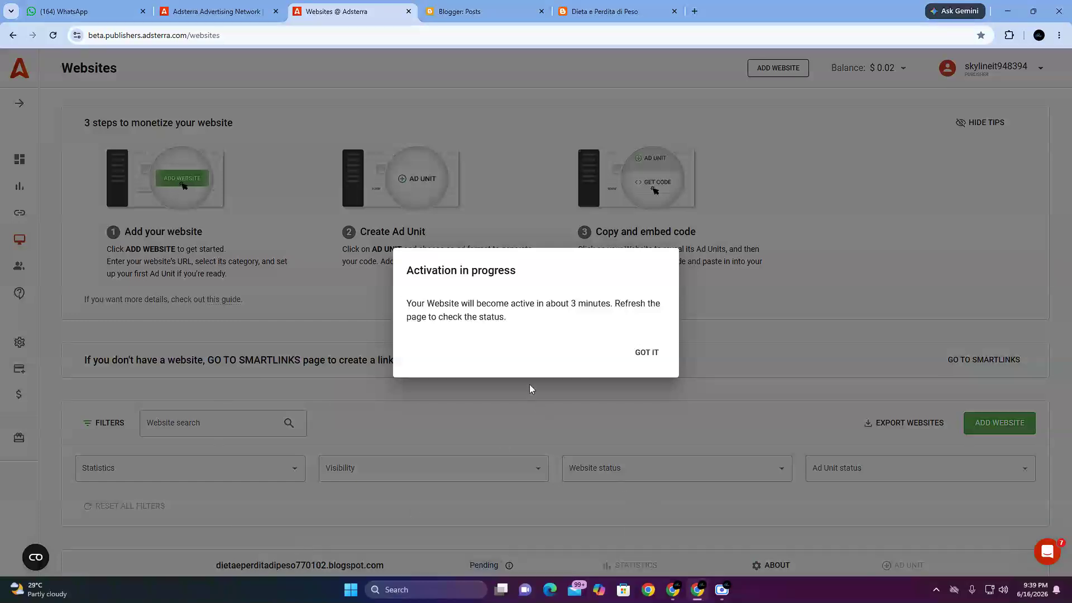
click(636, 359)
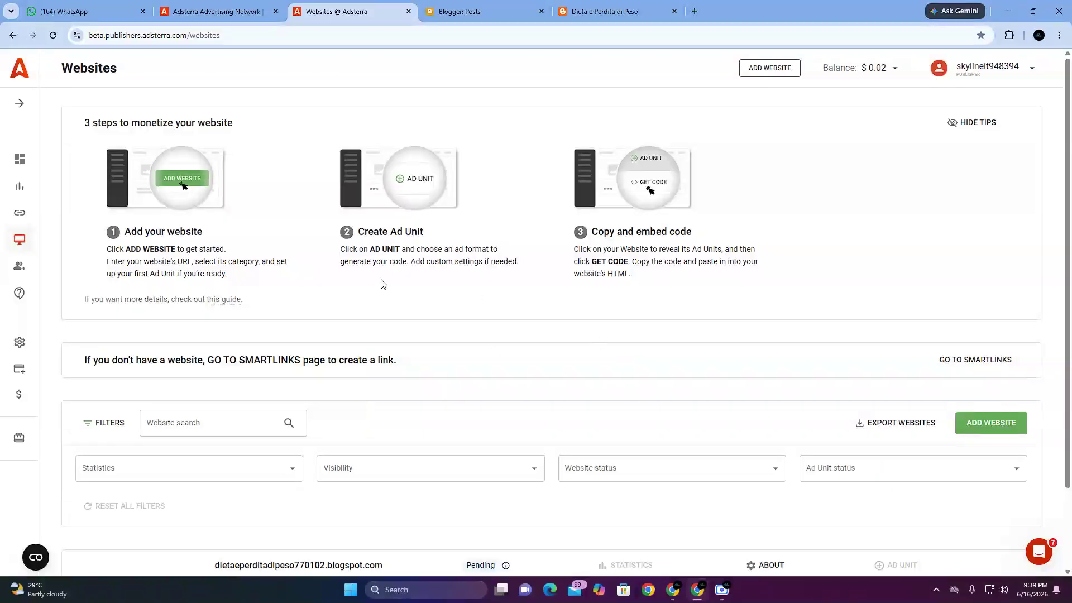
Step: Examine and highlight the address and activation status of the newly added website in the Adsterra websites list
scroll(440, 371, down, 2)
drag(213, 470, 540, 478)
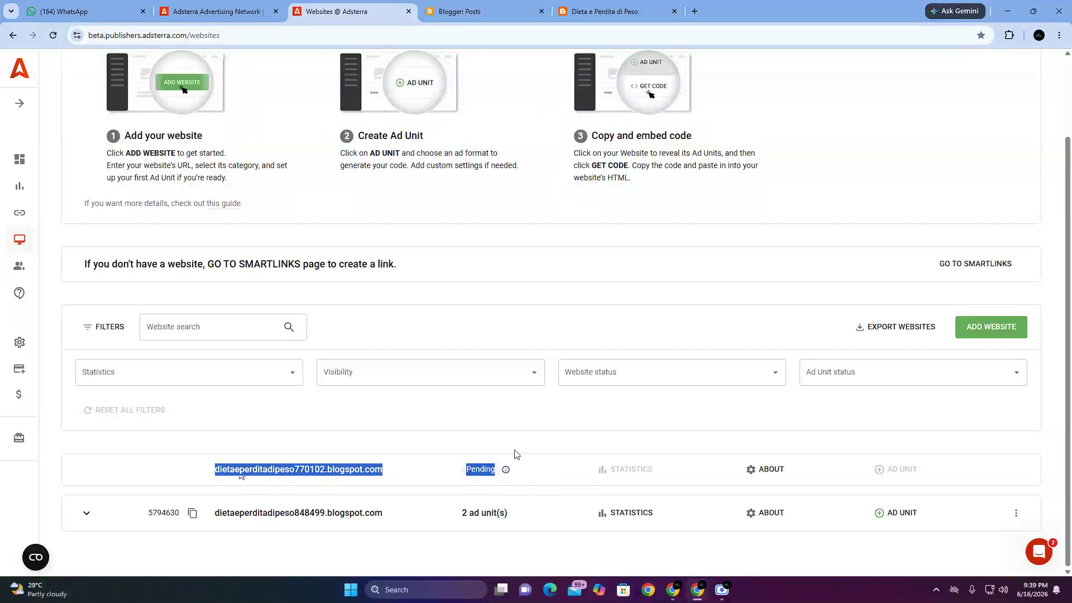
click(480, 425)
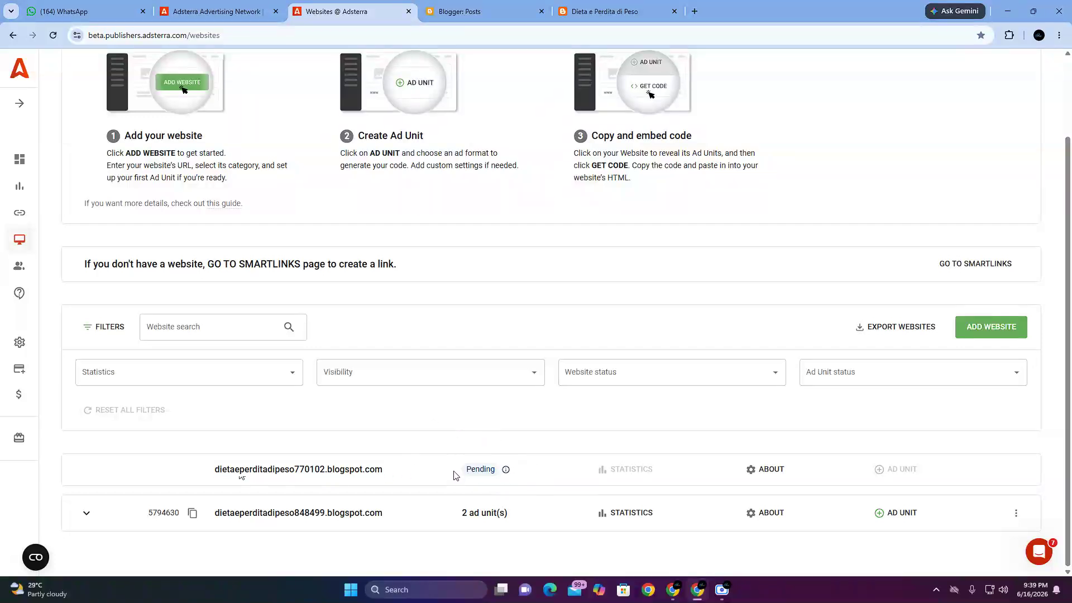
drag(459, 471, 495, 475)
click(449, 475)
drag(449, 474, 497, 475)
drag(228, 472, 355, 476)
drag(202, 467, 288, 473)
click(291, 474)
drag(398, 481, 500, 475)
click(446, 416)
Step: Reload the Websites page and expand the dietaeperditadipeso770102.blogspot.com entry to show its ad units
click(50, 38)
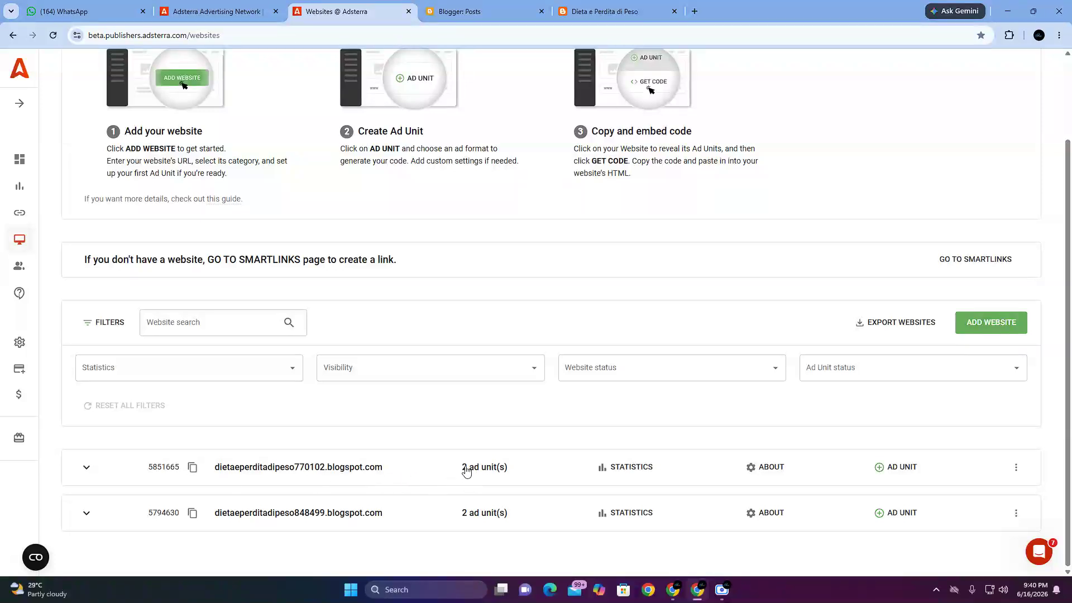
drag(219, 469, 514, 482)
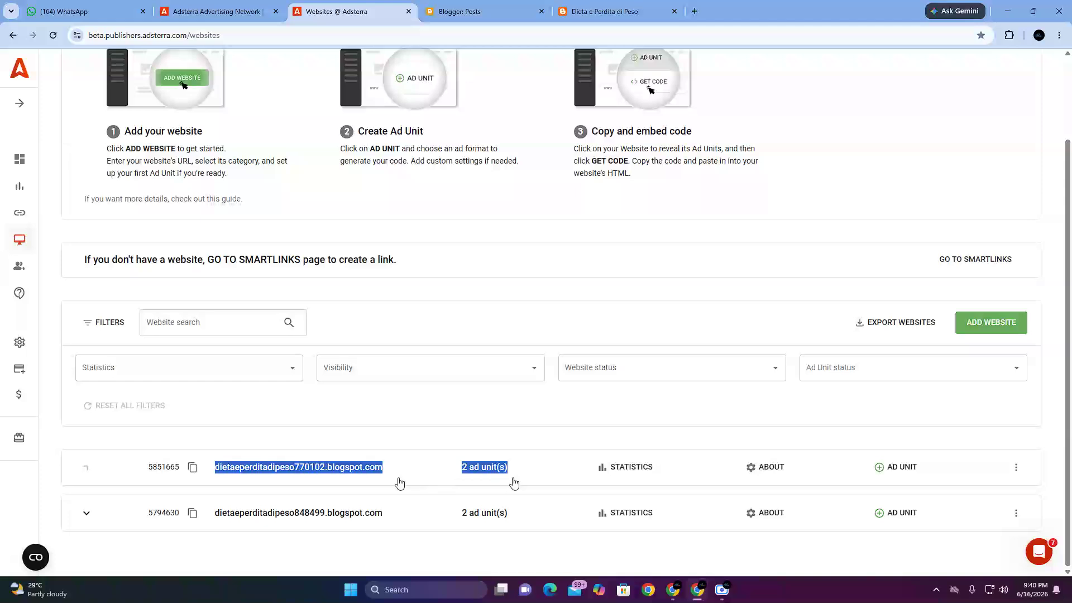
click(306, 473)
click(307, 473)
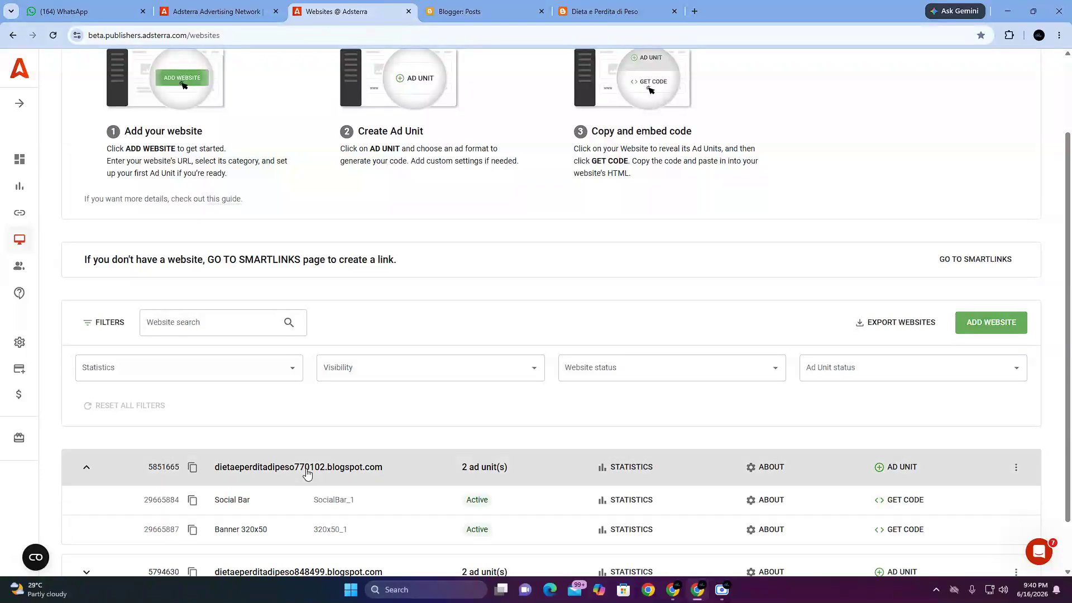
click(78, 472)
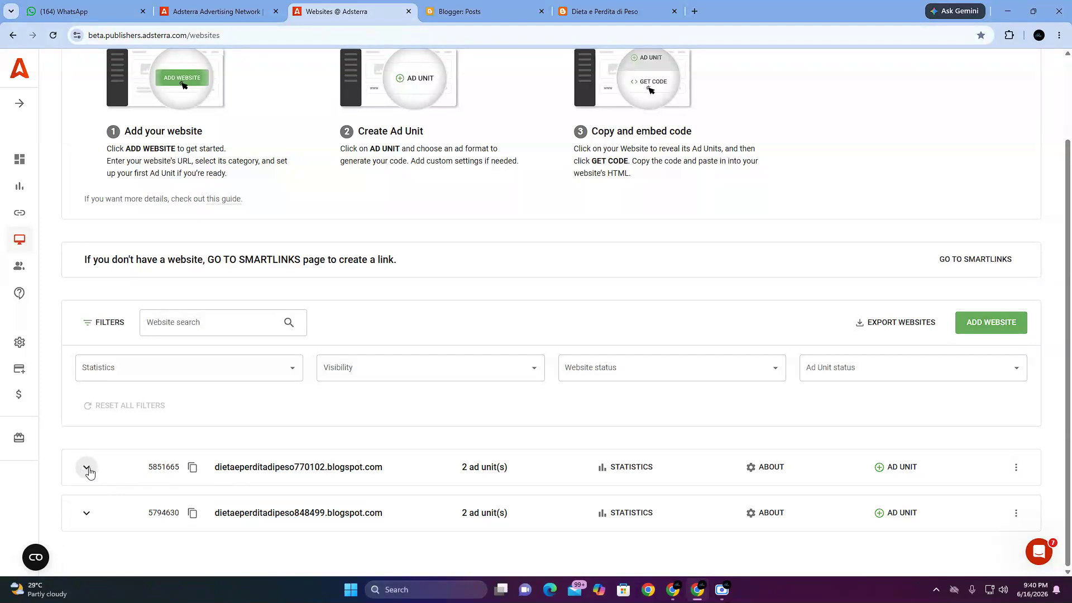
click(86, 469)
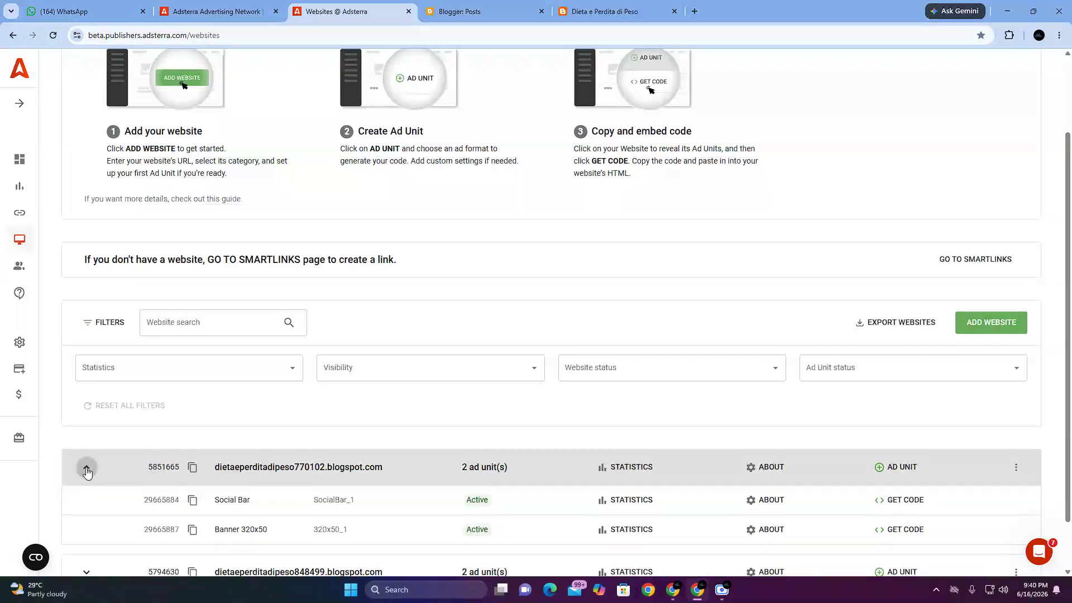
Step: Examine and highlight the names and statuses of the Social Bar and Banner 320x50 ad units under the new website
scroll(206, 446, down, 1)
drag(208, 444, 256, 445)
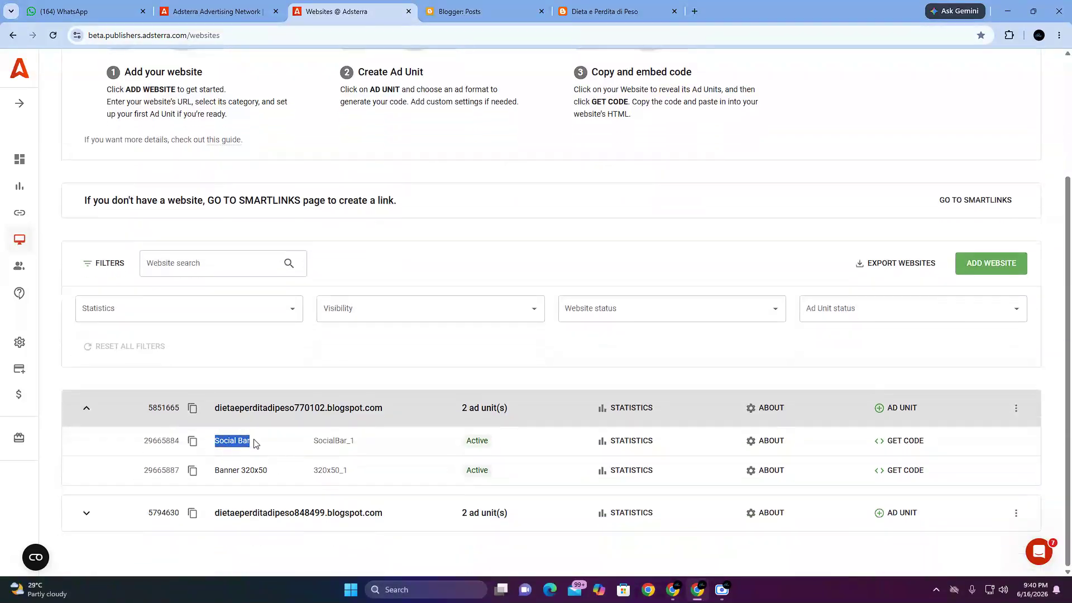
drag(442, 446, 491, 443)
drag(228, 472, 283, 474)
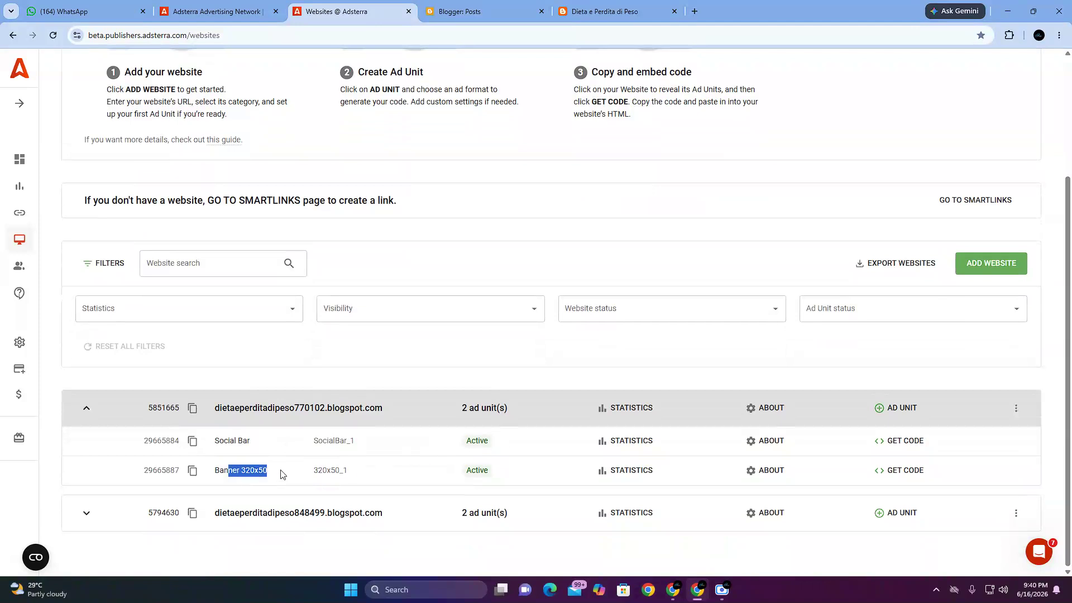
drag(455, 474, 505, 477)
click(469, 461)
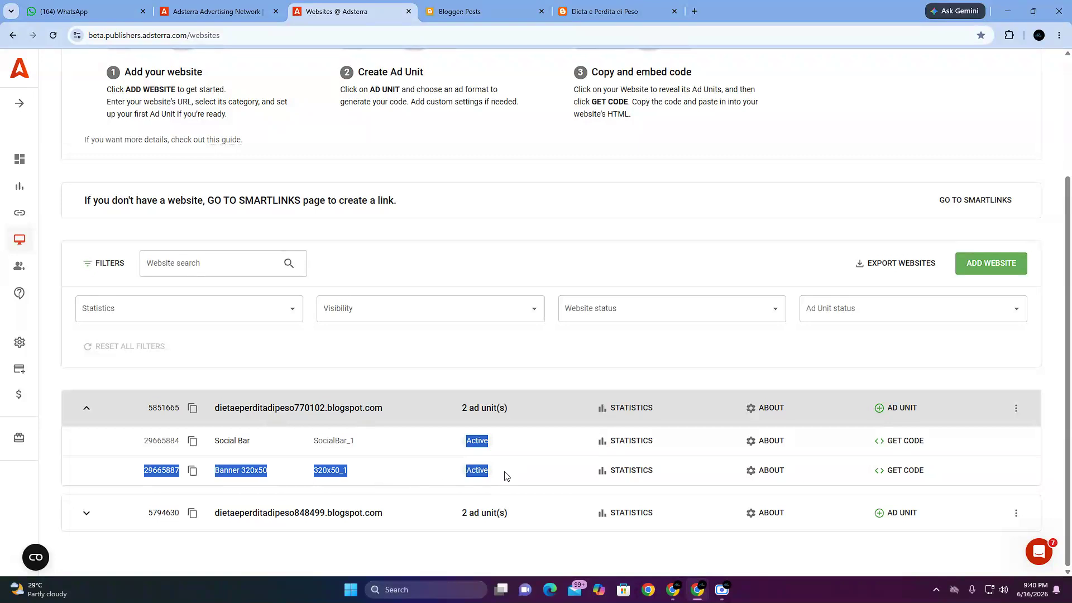
drag(215, 409, 421, 410)
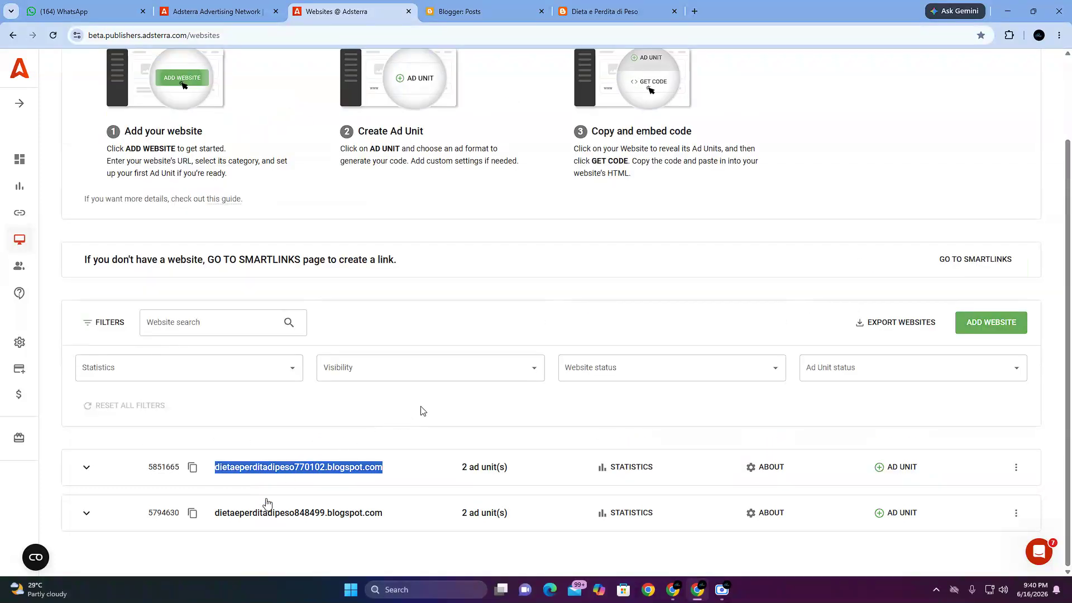
click(305, 469)
drag(217, 442, 527, 479)
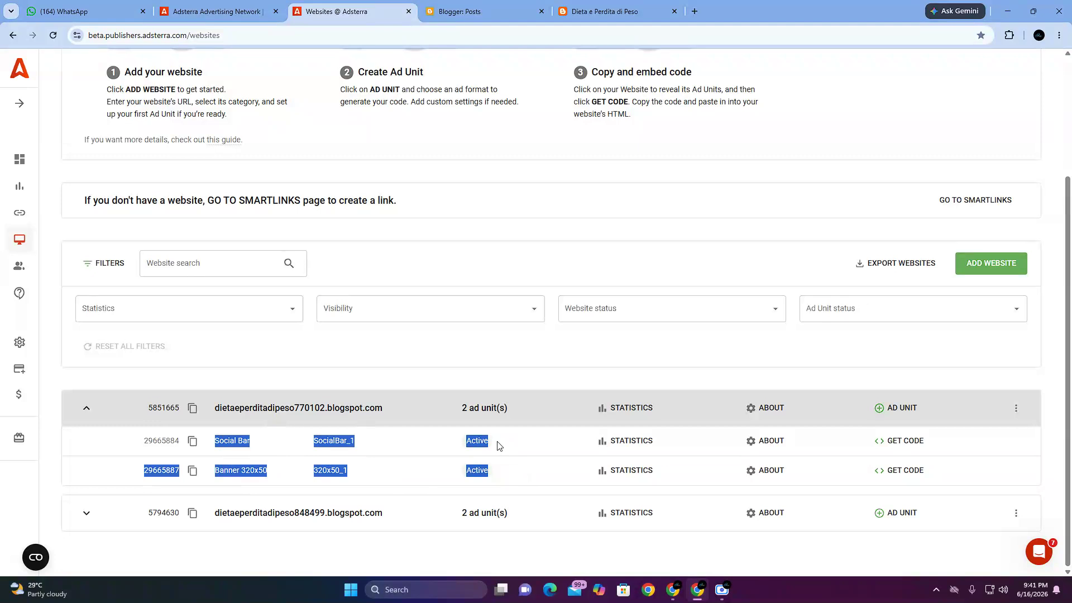
click(500, 493)
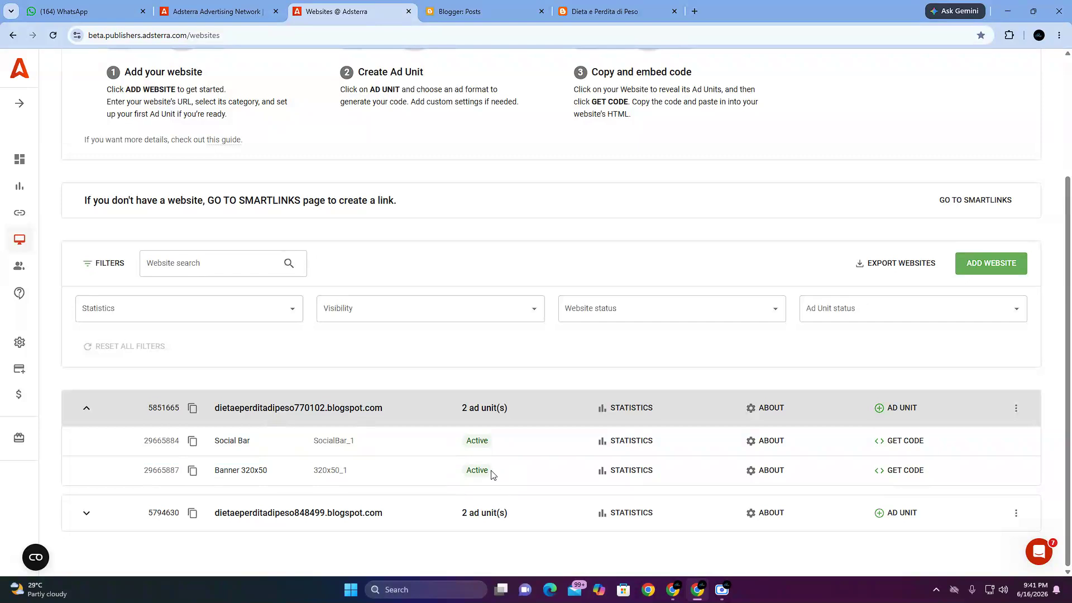
drag(311, 442, 495, 490)
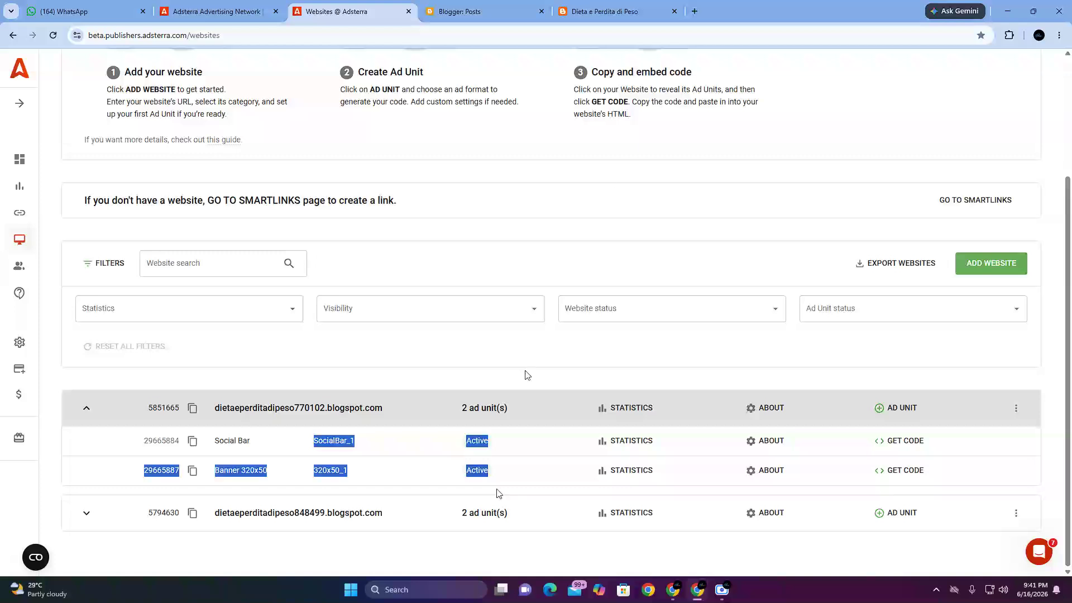
Step: View the Dieta e Perdita di Peso blog homepage and switch to the first Google Meet call to check its messages
click(608, 13)
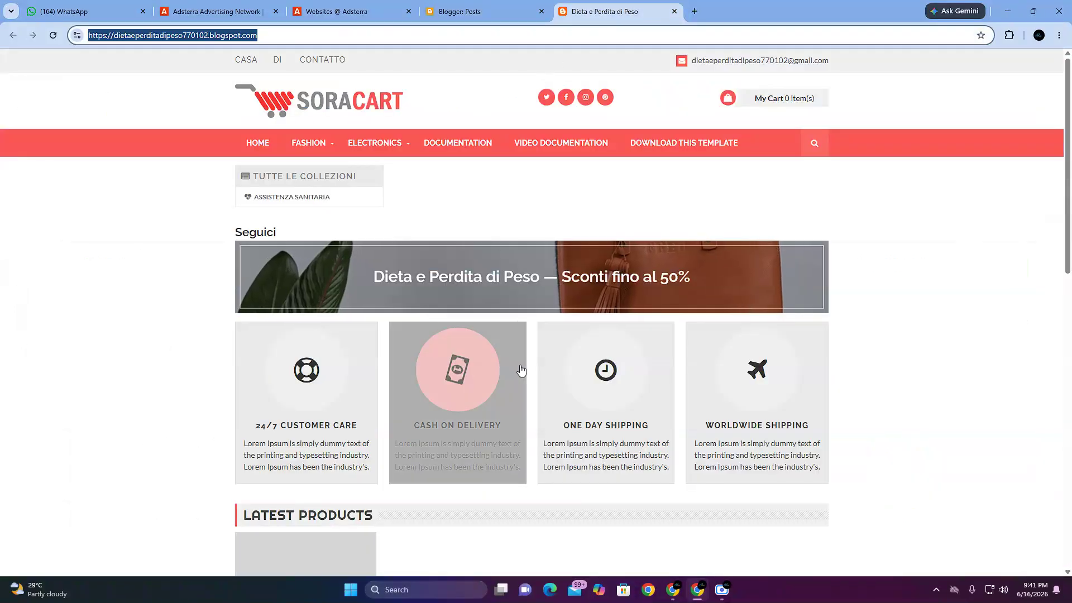
click(676, 590)
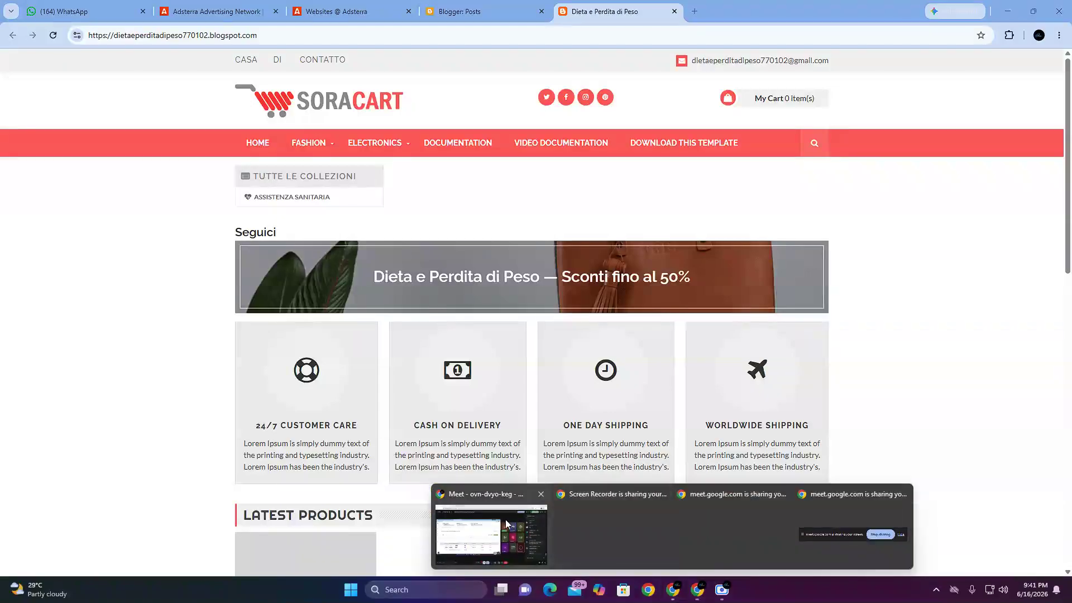
click(505, 519)
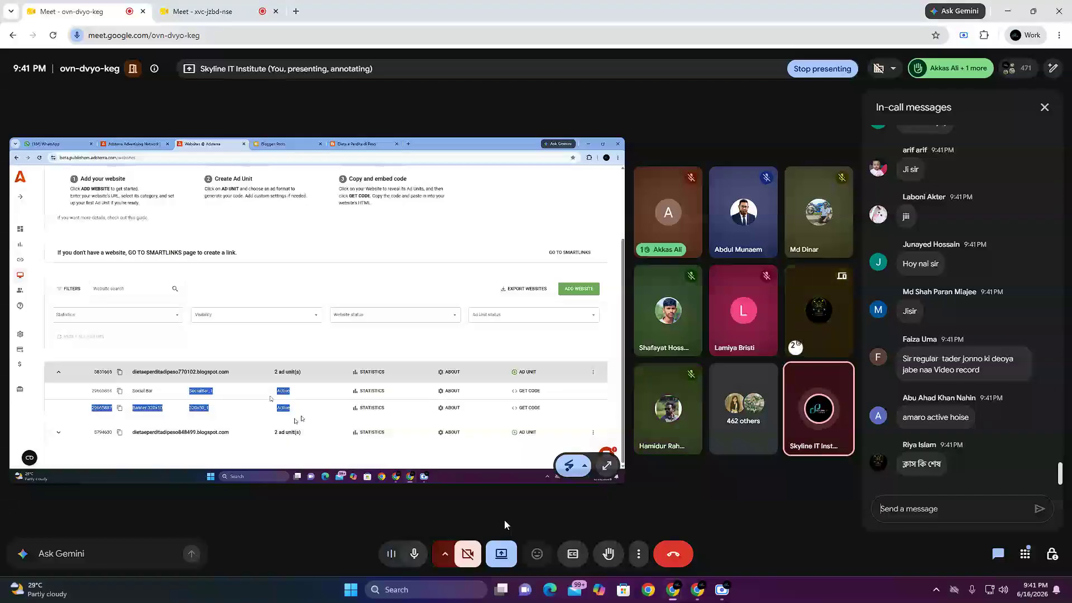
Step: Restart the presentation in the second Google Meet call by stopping the current share, sharing the entire screen and clearing the floating sharing overlays
click(254, 6)
click(500, 568)
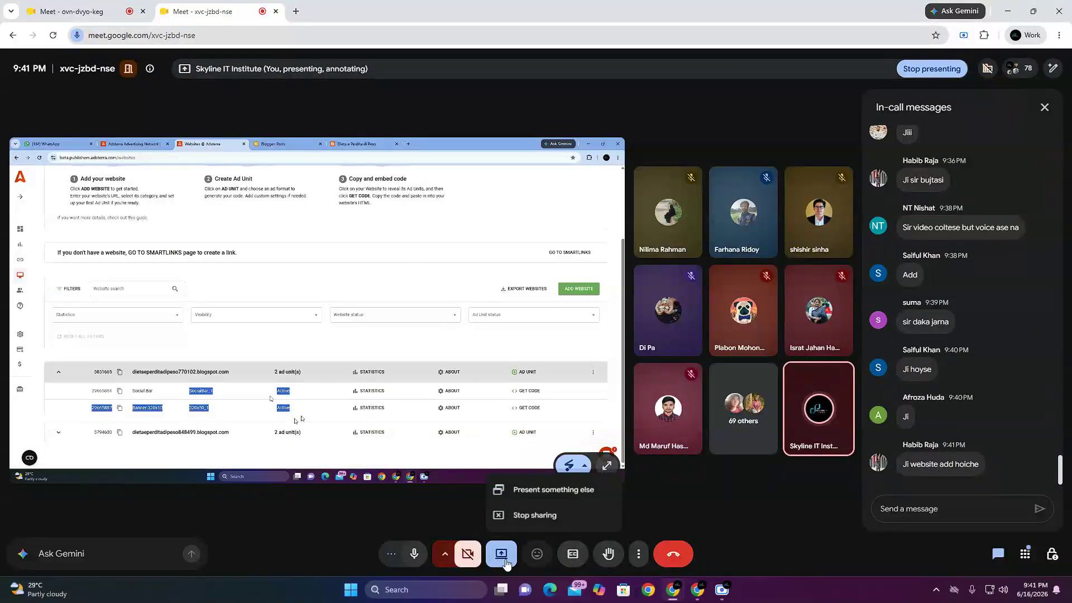
click(533, 515)
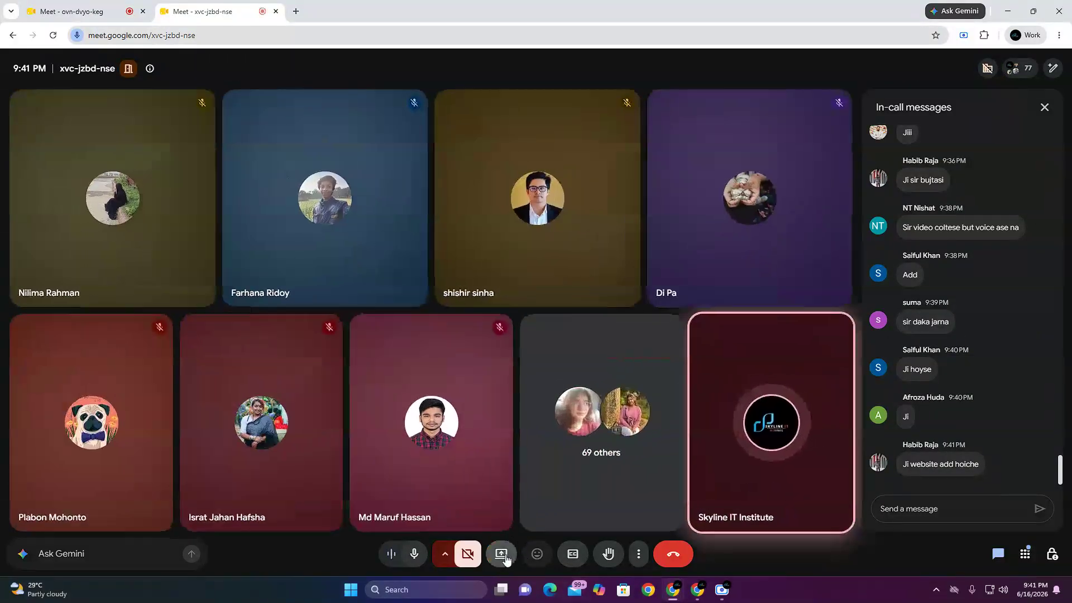
click(500, 553)
click(628, 98)
click(529, 179)
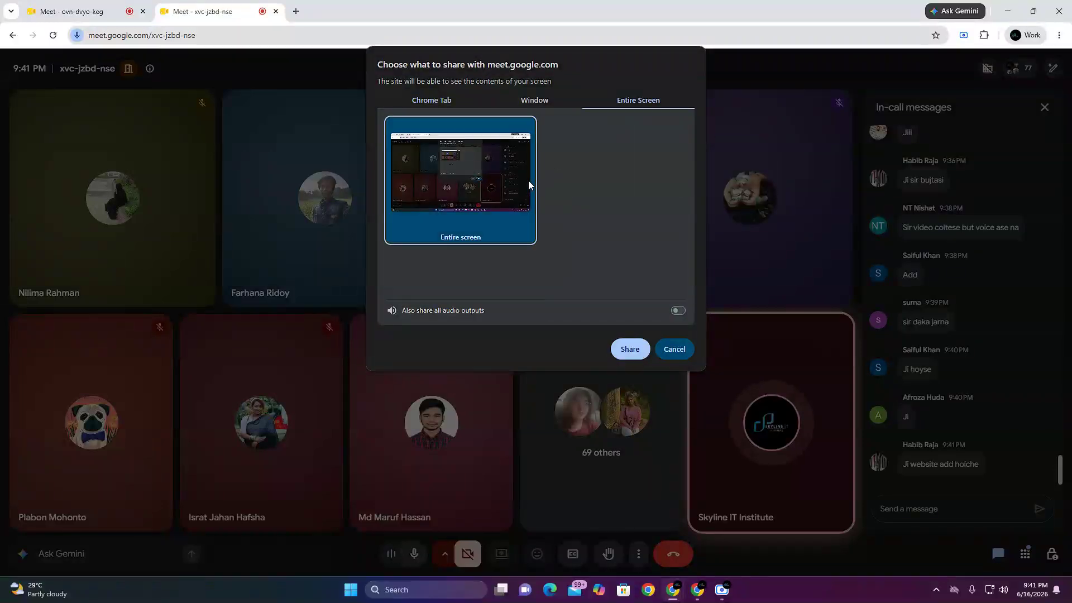
click(630, 349)
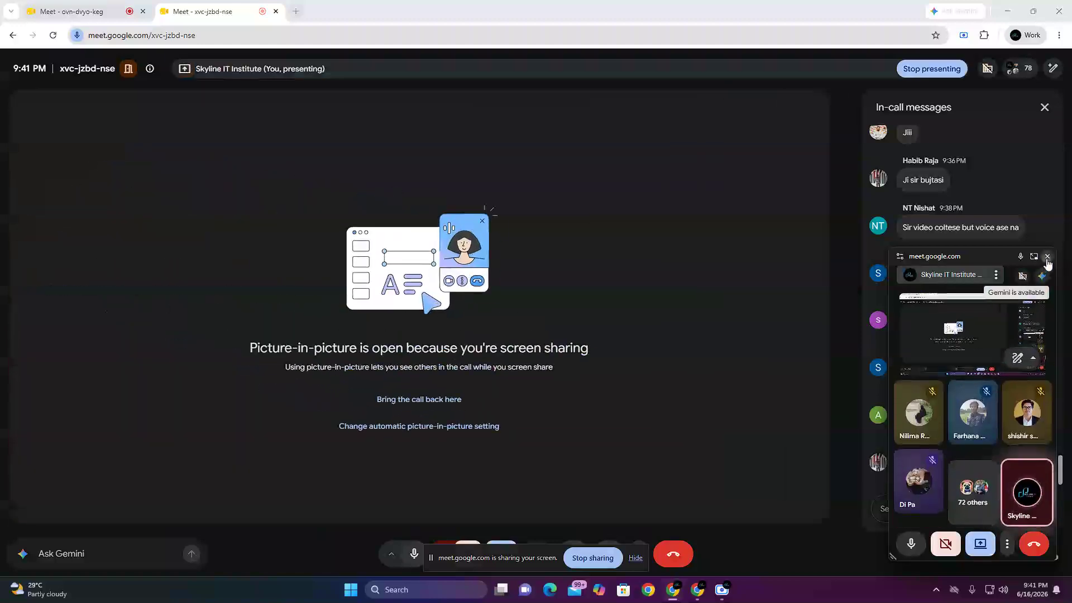
click(1047, 257)
click(635, 558)
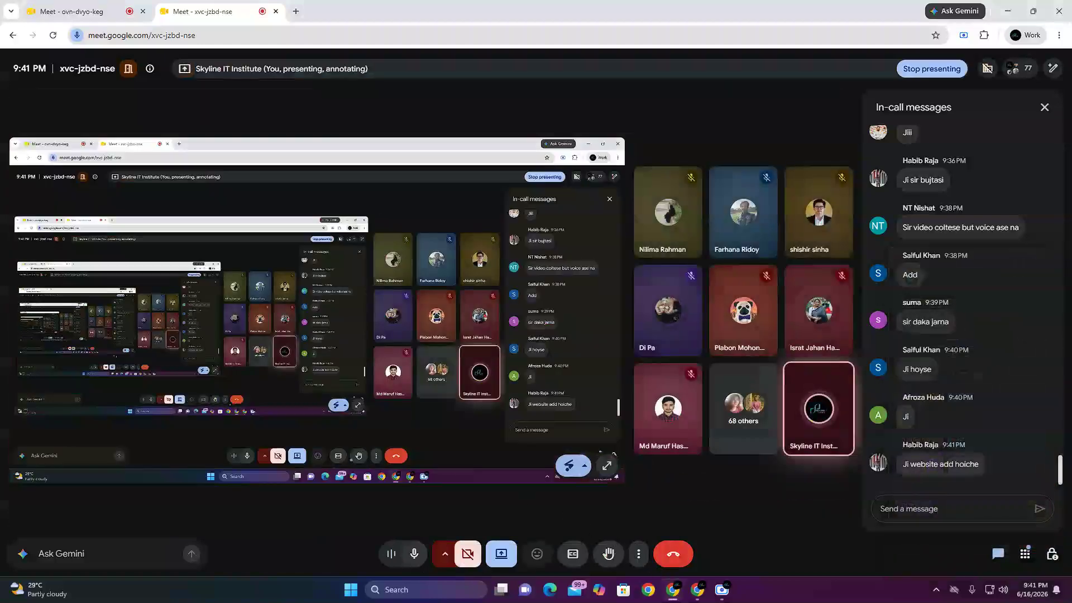
Step: Examine the Dieta e Perdita di Peso blog homepage from header to footer, including its Latest Products and Popular Products sections
mouse_move(698, 593)
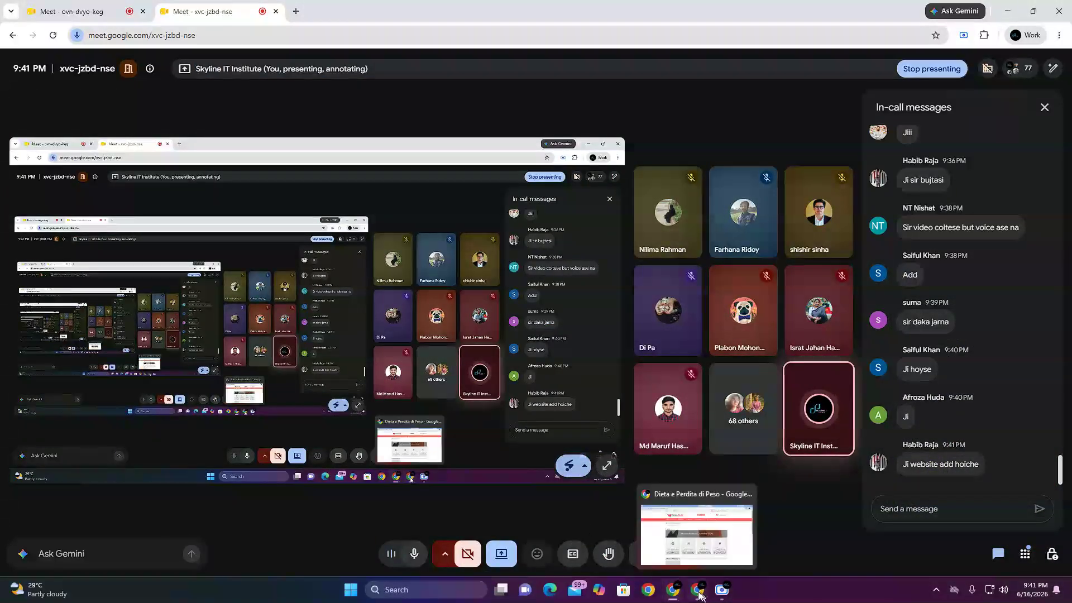
click(697, 530)
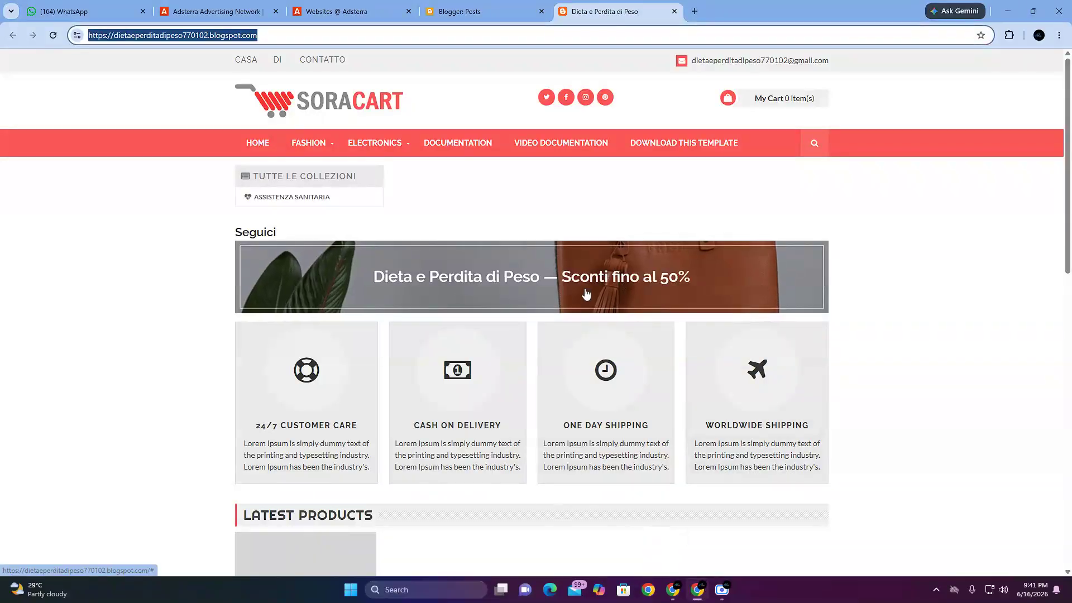
scroll(564, 397, down, 5)
scroll(564, 398, up, 6)
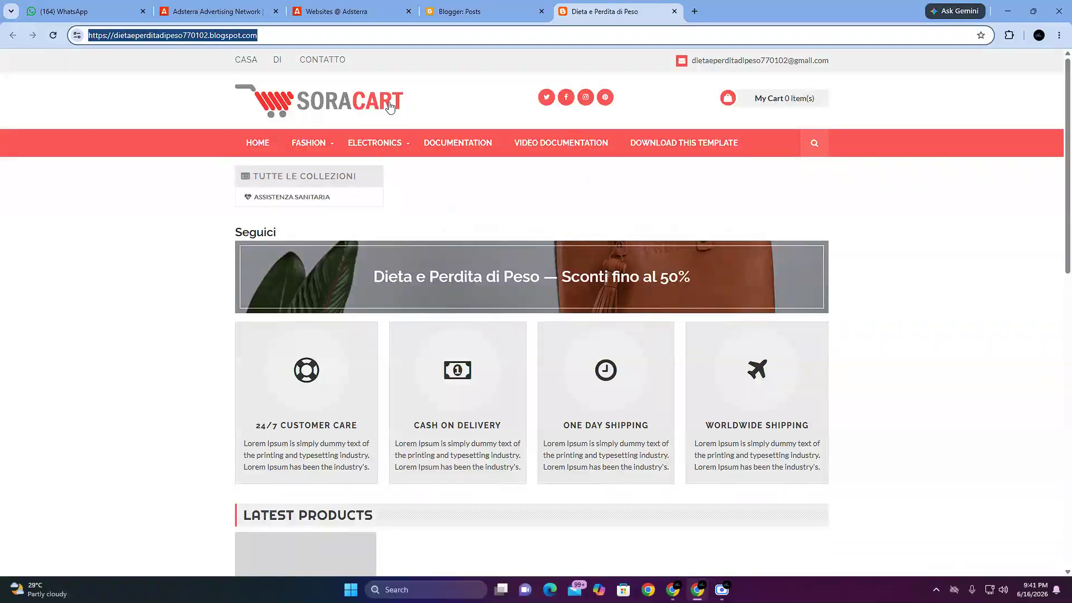
scroll(792, 425, down, 2)
scroll(548, 514, down, 10)
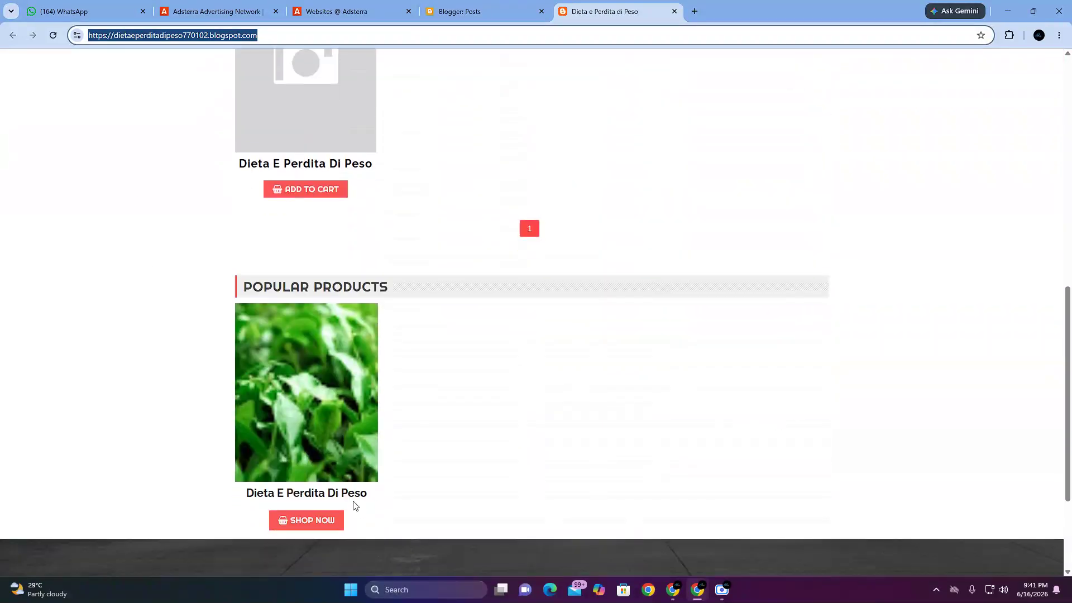
scroll(674, 420, up, 7)
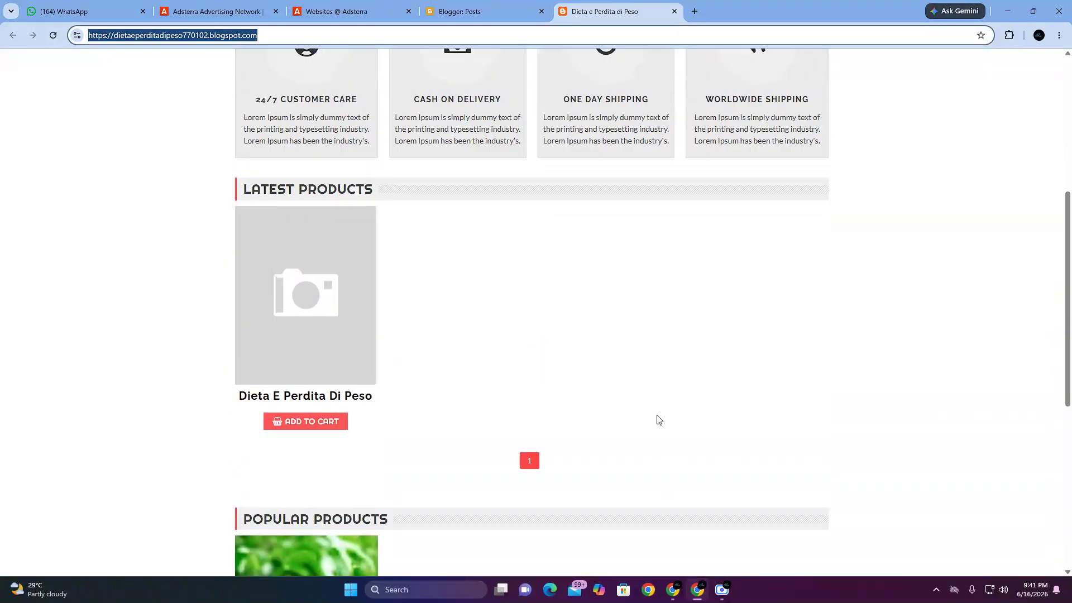
scroll(657, 419, up, 5)
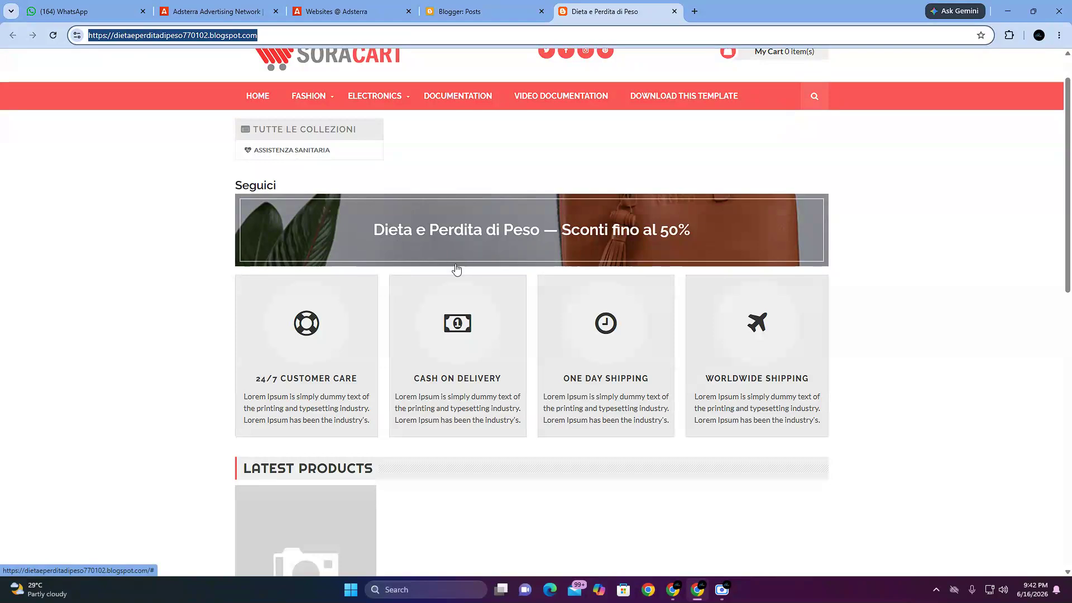
scroll(518, 495, down, 13)
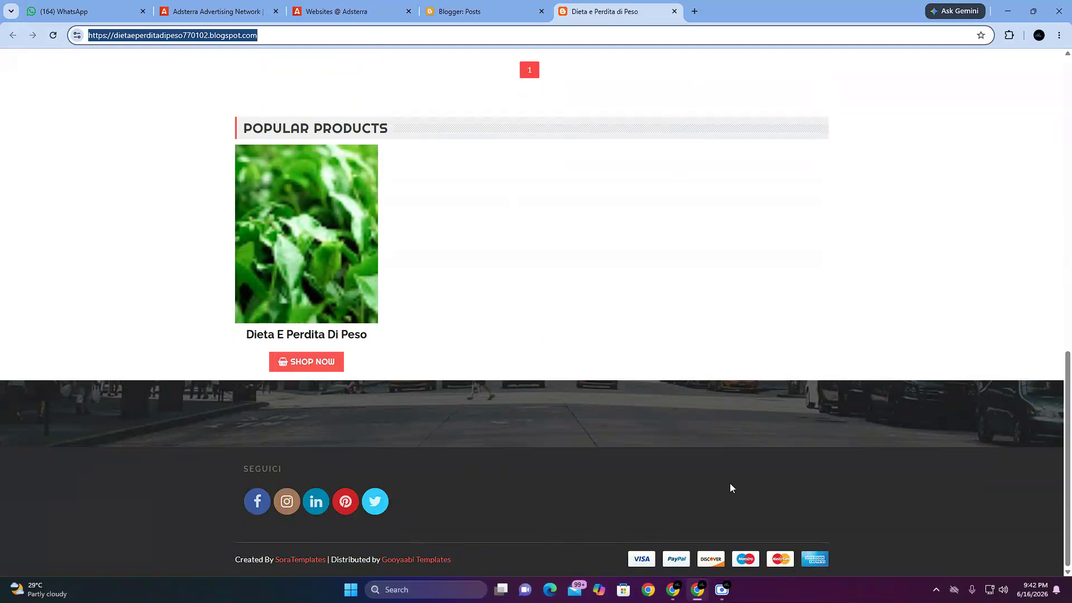
scroll(684, 501, up, 13)
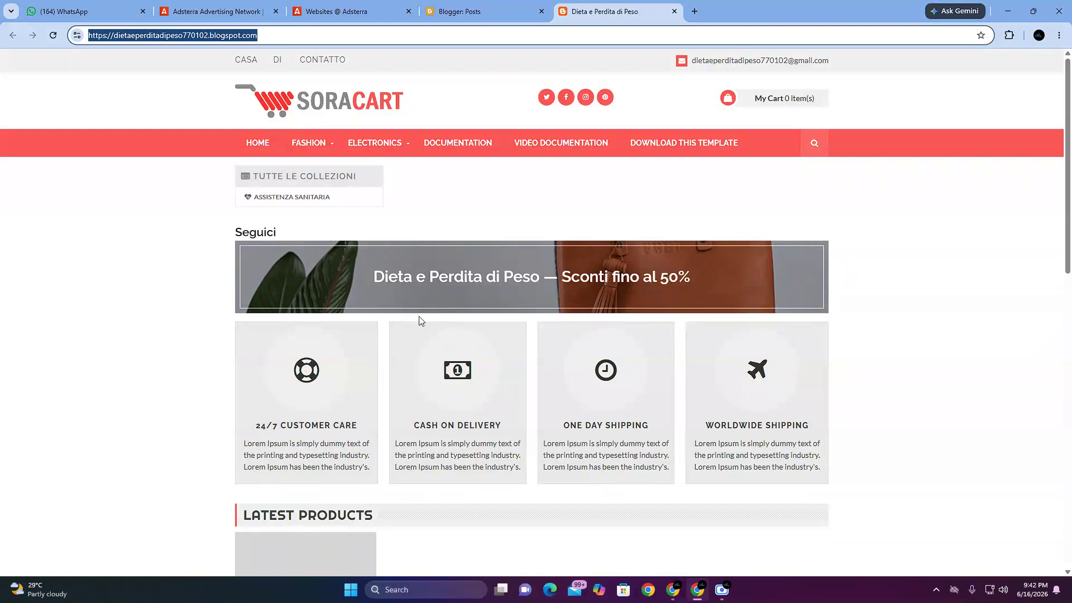
click(474, 16)
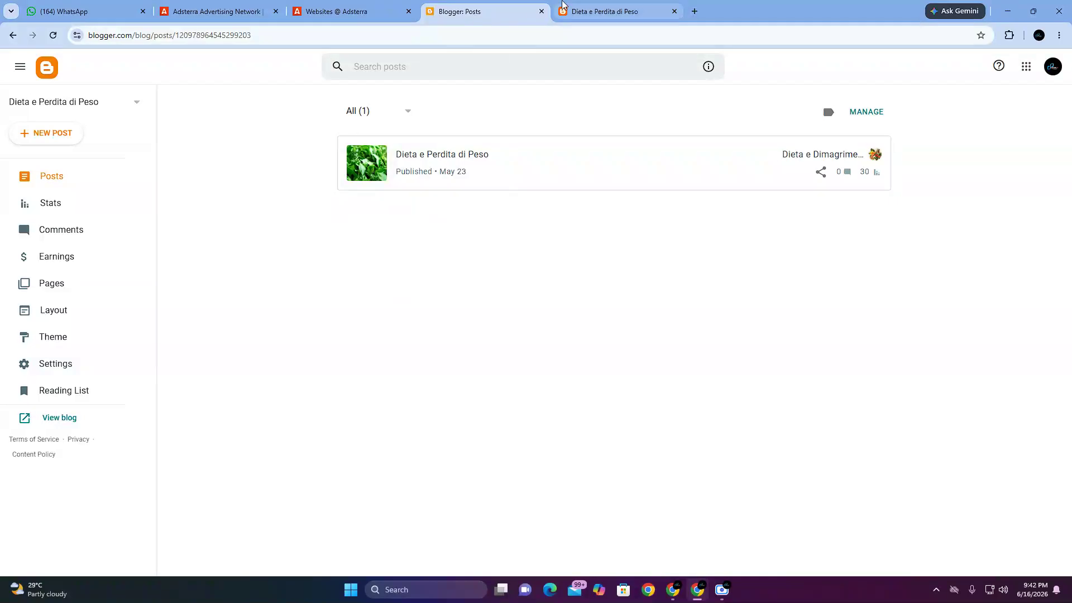
key(ctrl+Tab)
scroll(522, 347, up, 1)
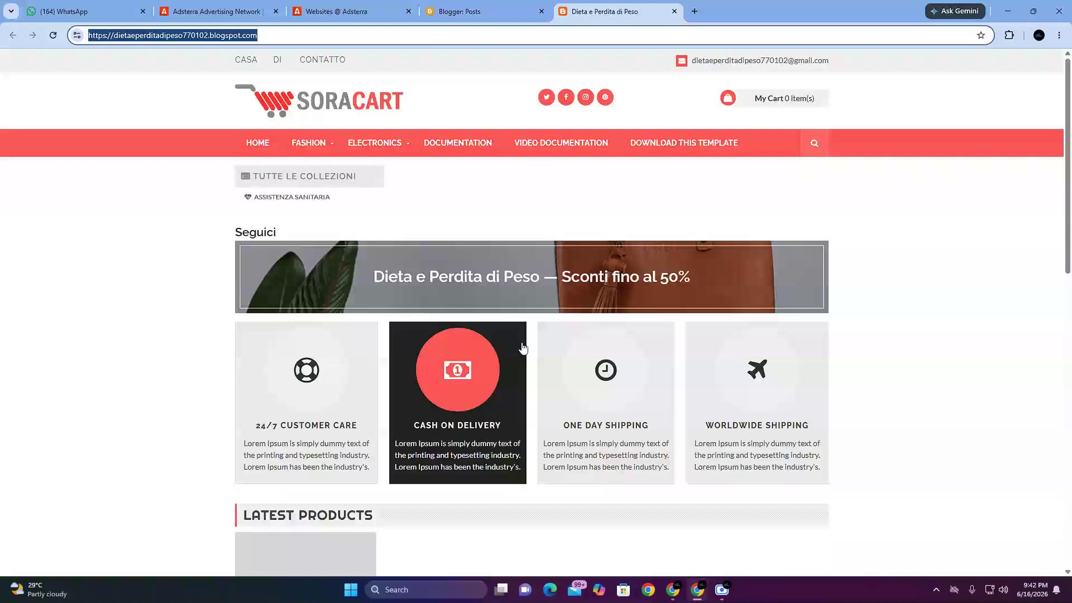
Step: Open the Blogger layout of Dieta e Perdita di Peso and start an HTML/JavaScript gadget in the Featured Product section
click(473, 11)
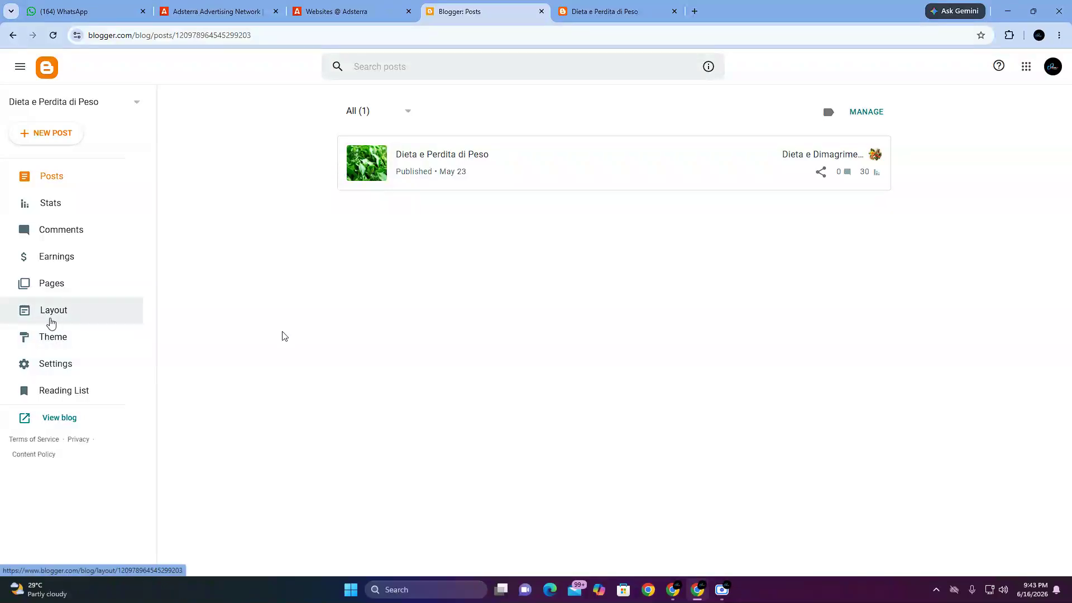
click(51, 322)
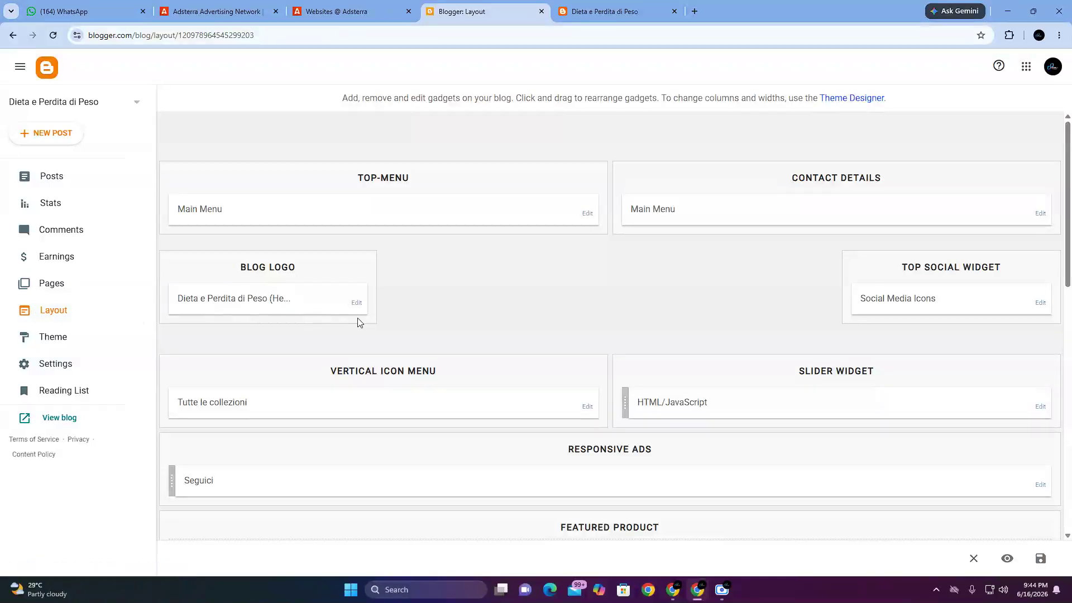
scroll(357, 322, down, 3)
mouse_move(354, 320)
mouse_down()
mouse_move(356, 294)
mouse_move(356, 307)
mouse_up()
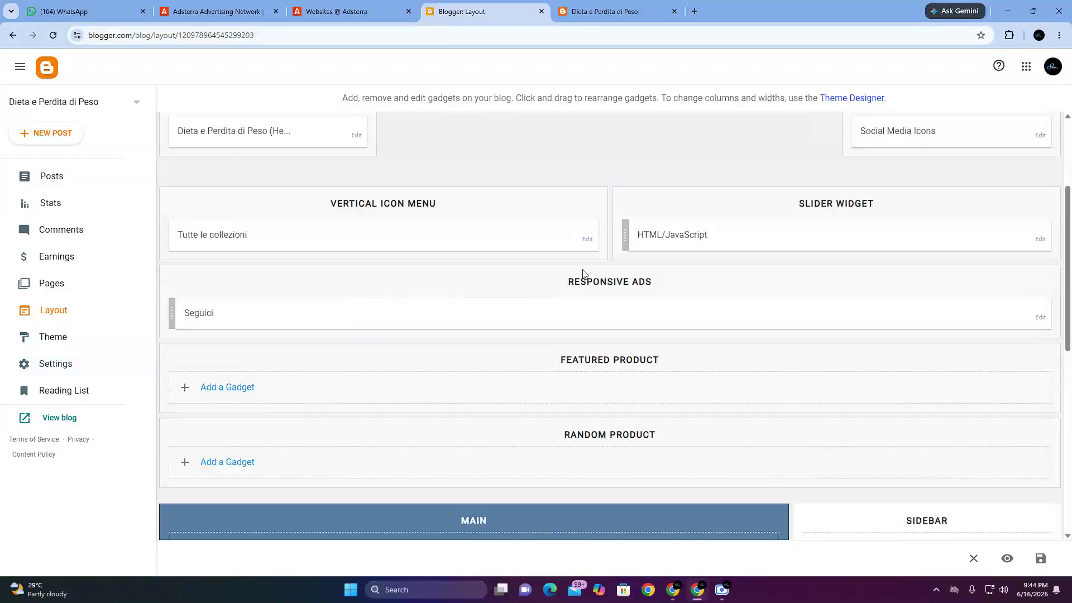
drag(462, 309, 472, 313)
click(224, 393)
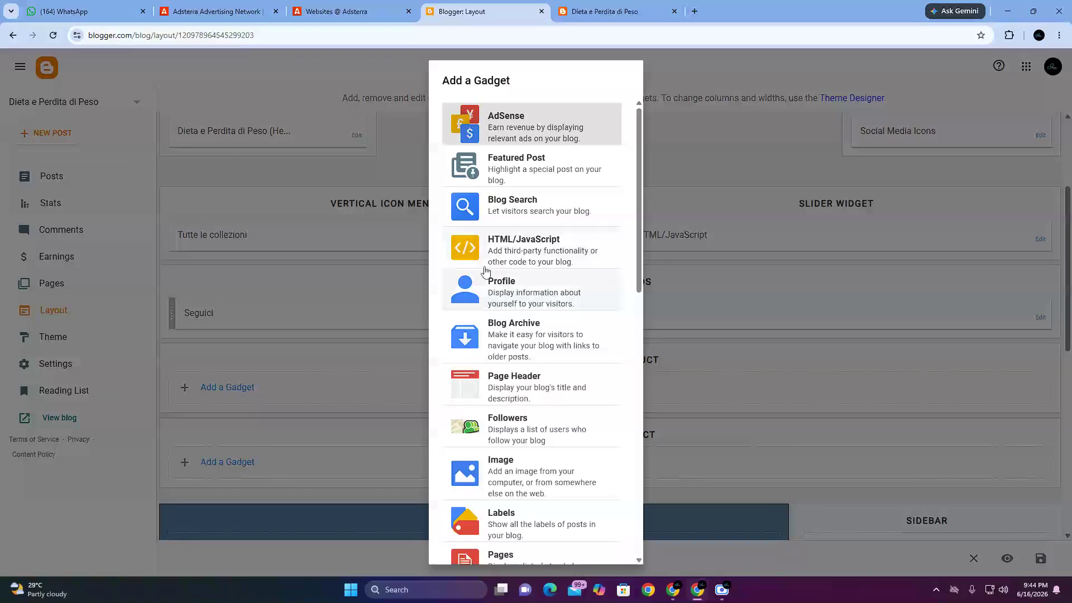
click(586, 258)
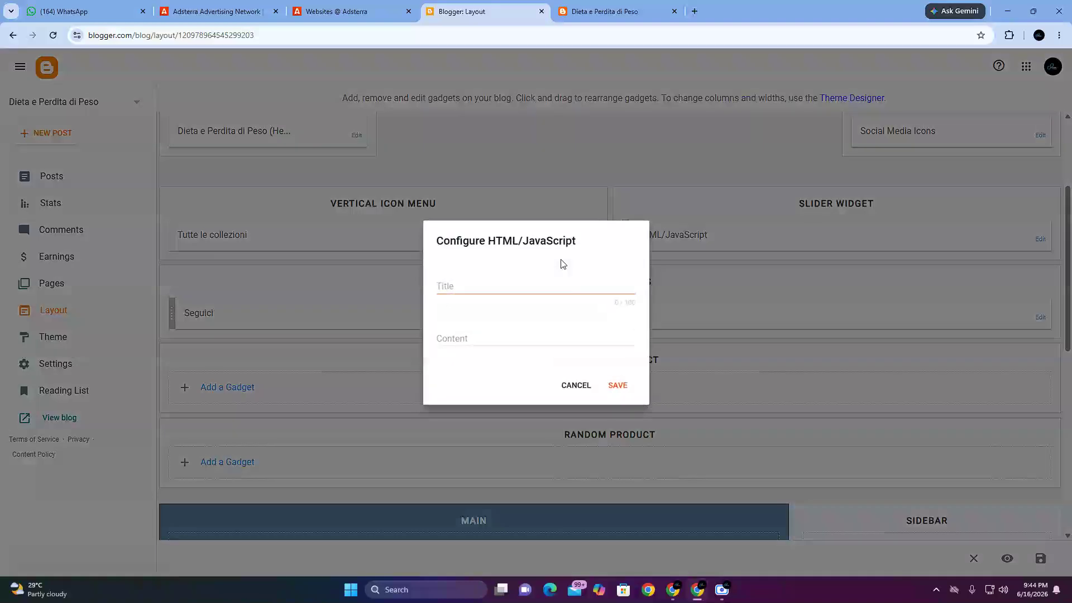
Step: Highlight the Configure HTML/JavaScript heading and point out the gadget's Title and Content fields
drag(436, 240, 584, 242)
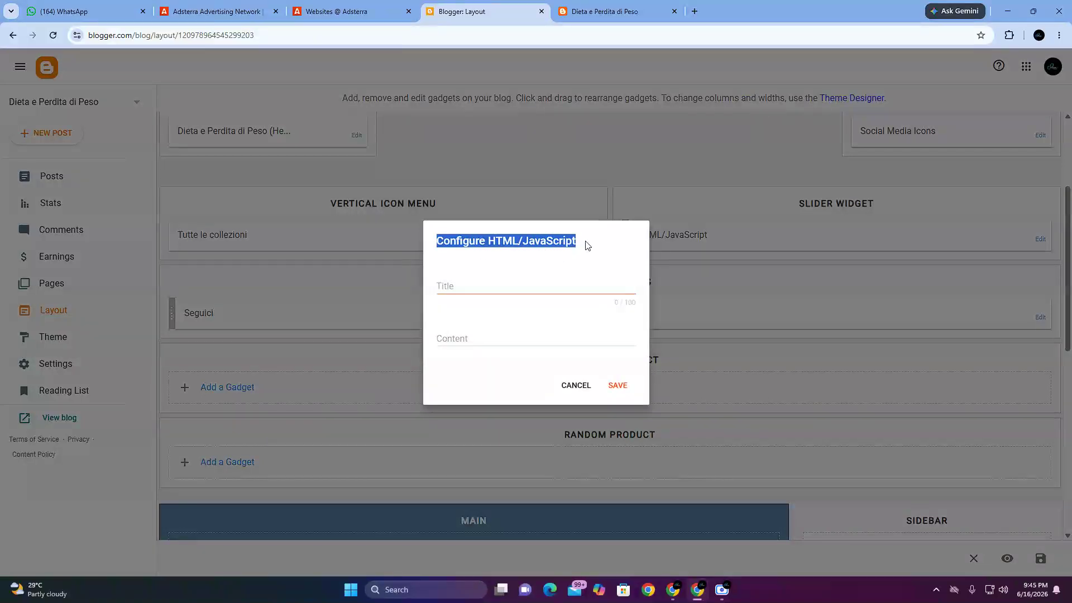
click(552, 241)
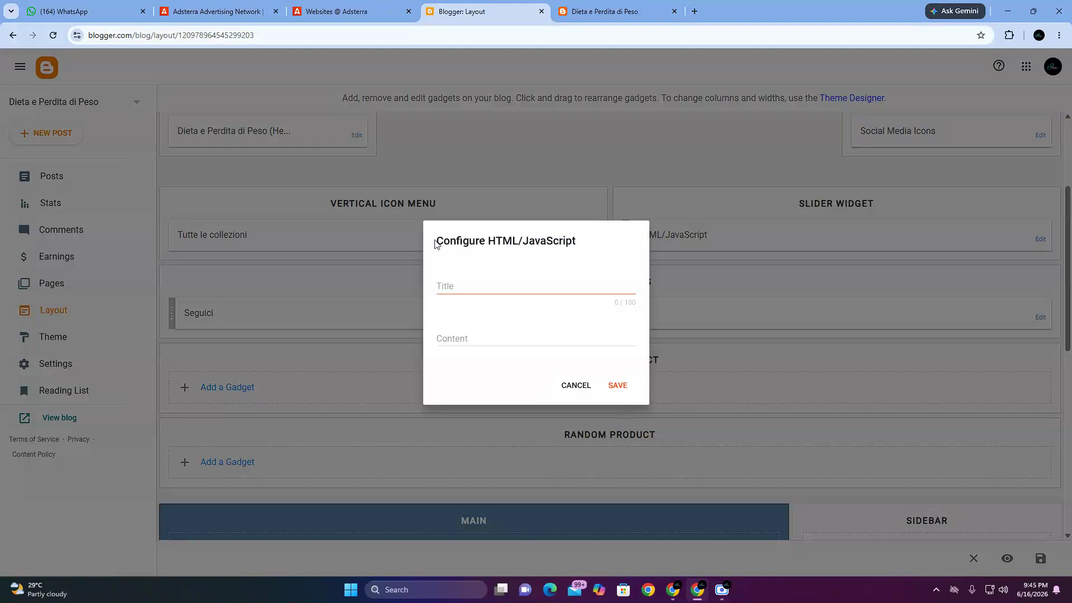
drag(434, 242, 576, 246)
click(480, 293)
click(459, 339)
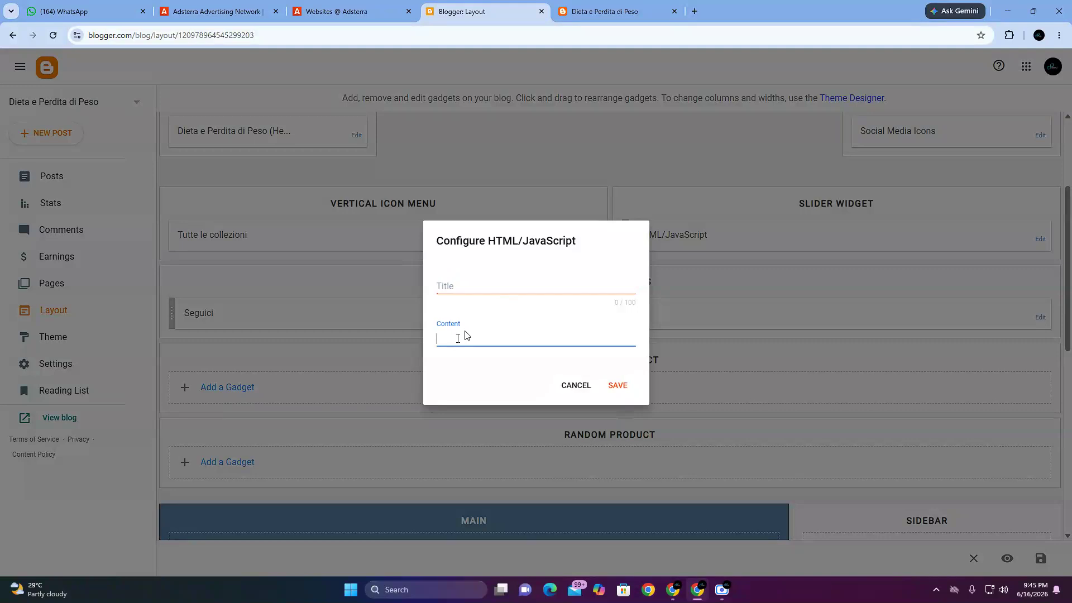
Step: Go to the Adsterra websites list and open the code of the Banner 320x50 unit under dietaeperditadipeso770102.blogspot.com
click(338, 11)
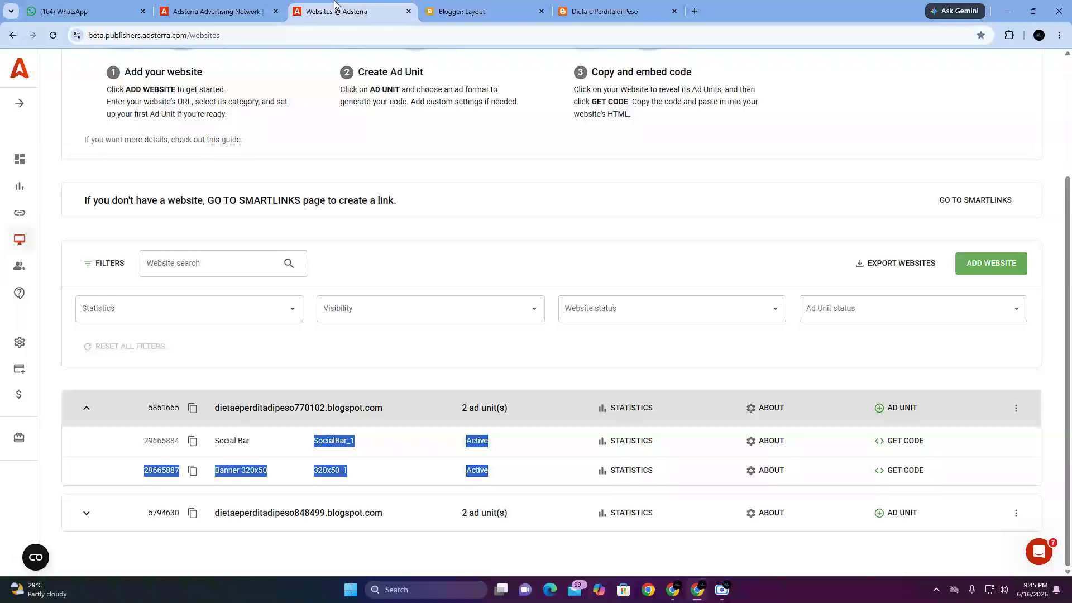
click(400, 376)
drag(228, 471, 914, 481)
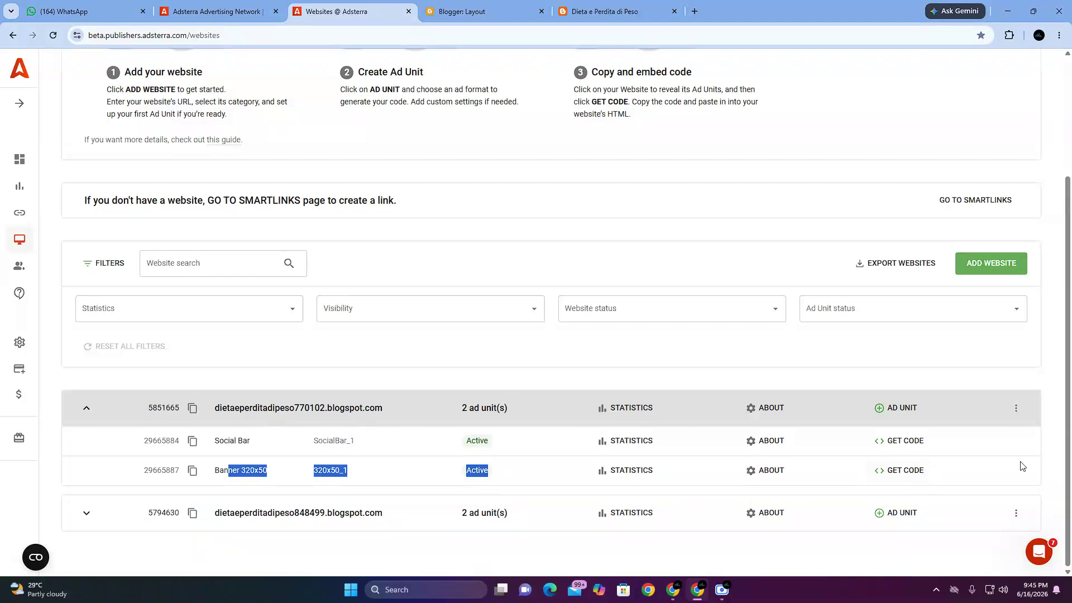
click(565, 355)
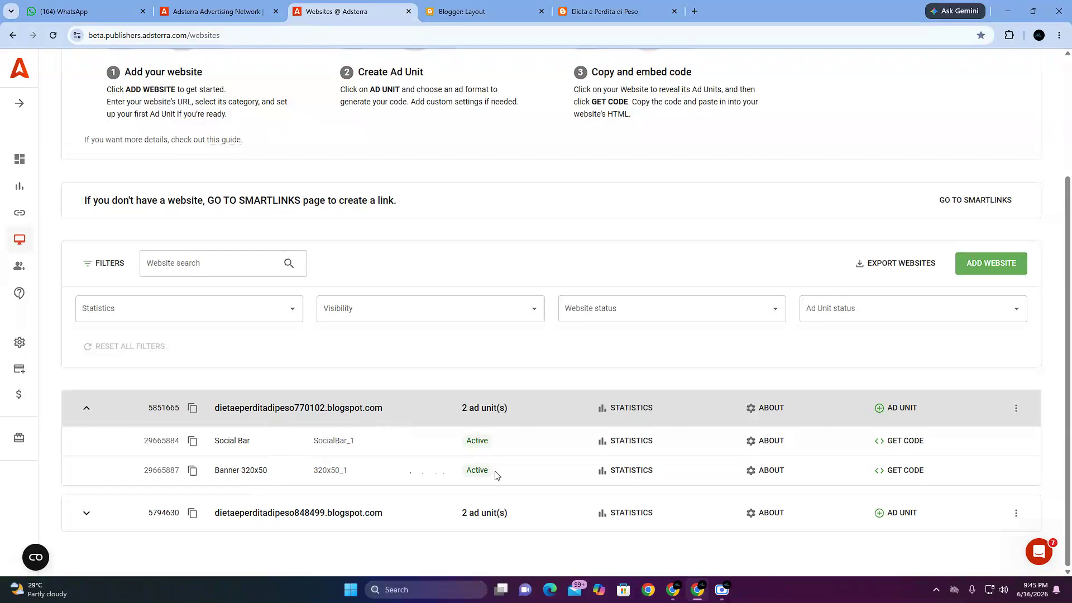
click(882, 474)
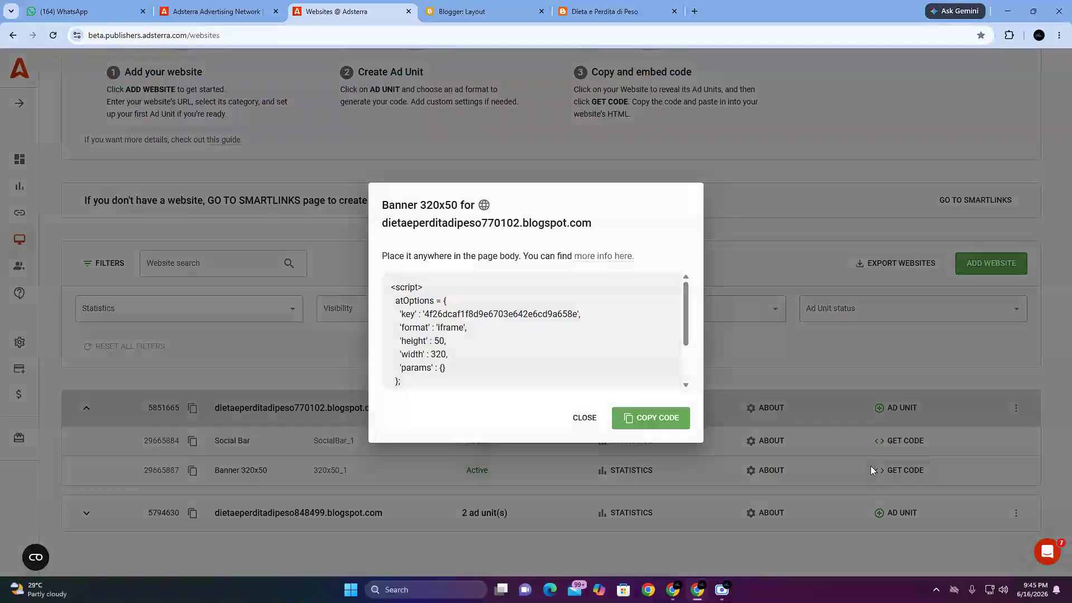
Step: Examine and highlight the banner size, the website address and the script lines in the Banner 320x50 code dialog
drag(381, 202, 578, 226)
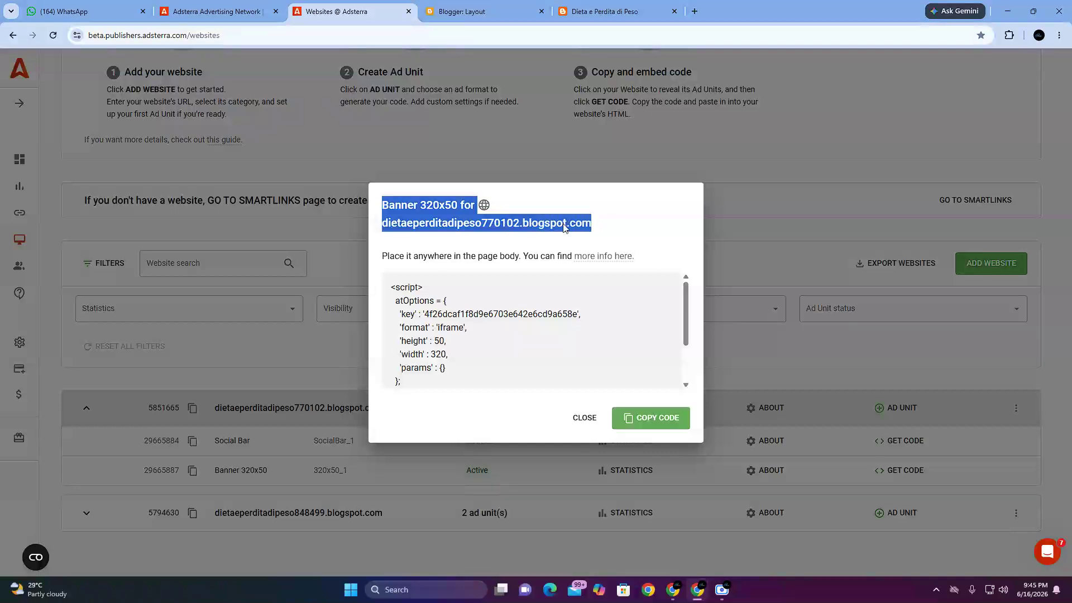
click(422, 221)
drag(381, 203, 479, 206)
drag(397, 224, 523, 224)
click(558, 228)
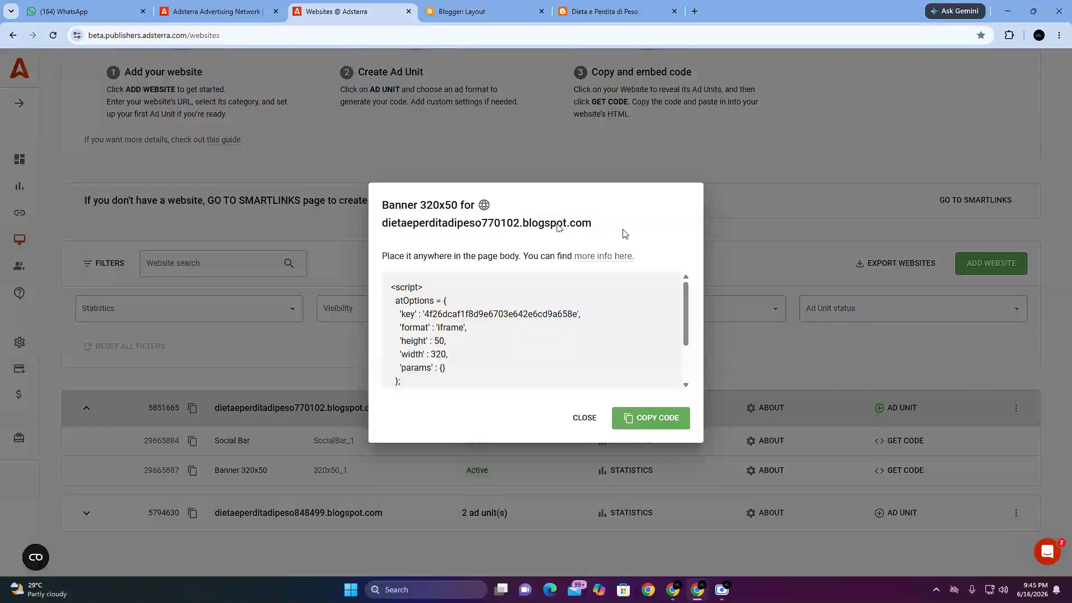
drag(596, 228, 382, 222)
drag(400, 302, 473, 366)
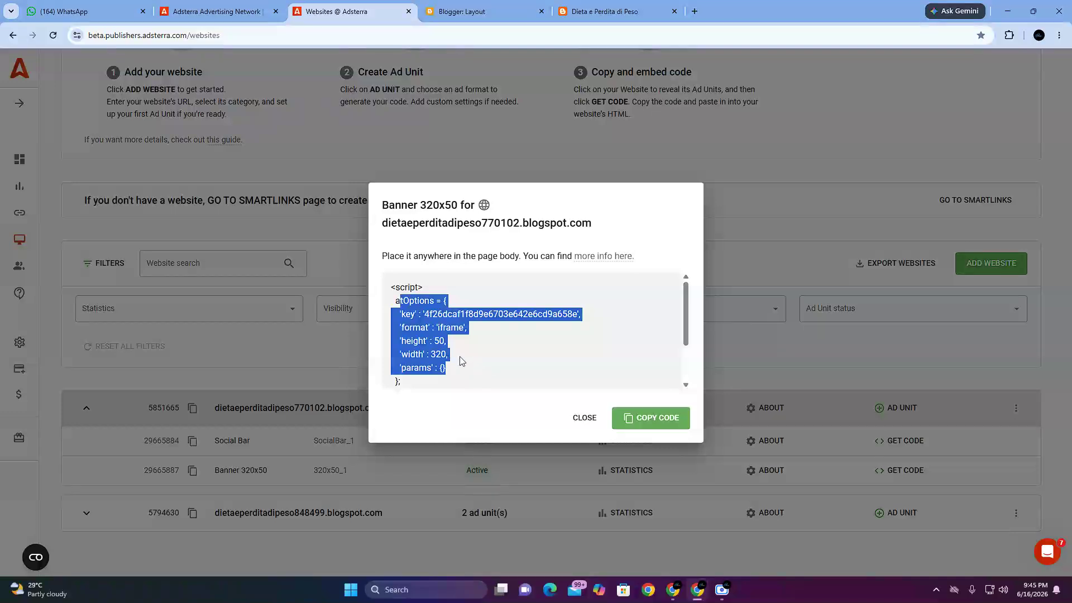
click(483, 225)
drag(397, 207, 497, 236)
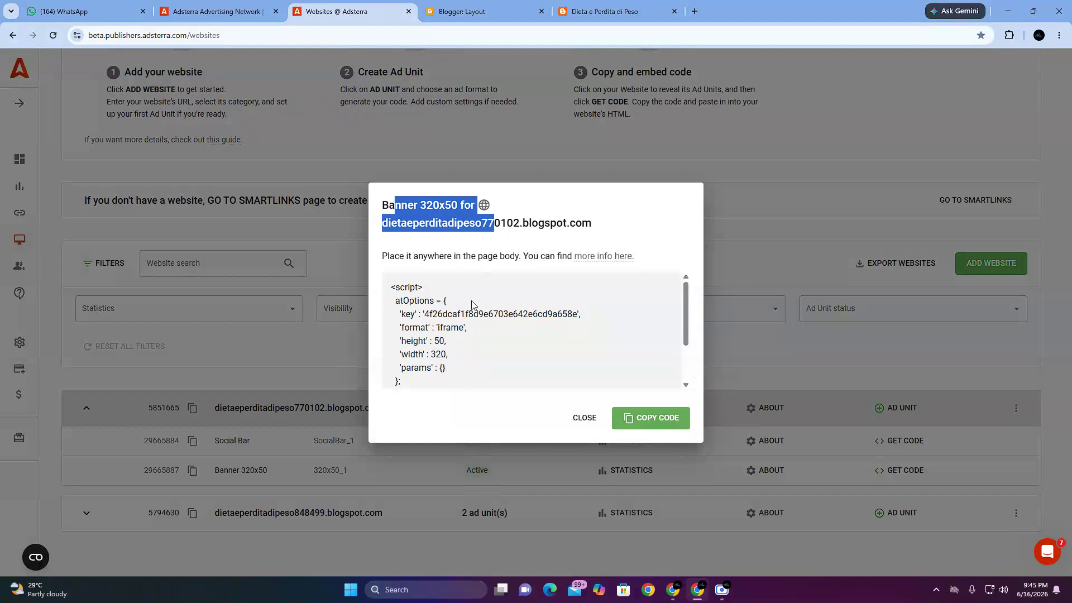
scroll(487, 371, down, 1)
scroll(489, 359, up, 1)
drag(394, 308, 528, 376)
click(474, 413)
scroll(491, 343, up, 1)
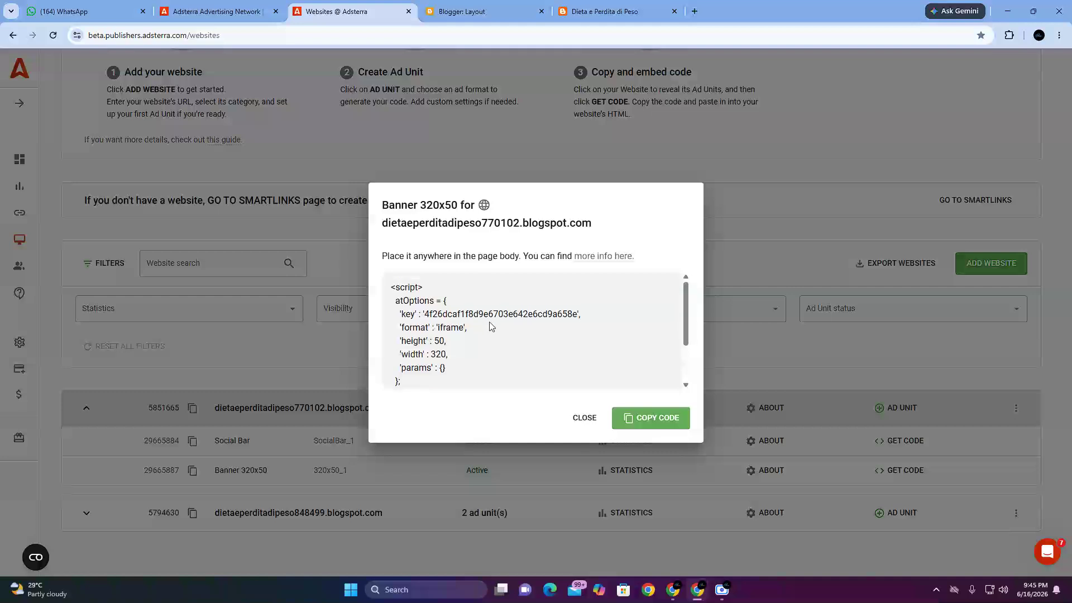
Step: Copy the Banner 320x50 code and paste it into the Content field of the Blogger HTML/JavaScript gadget
click(648, 420)
click(483, 10)
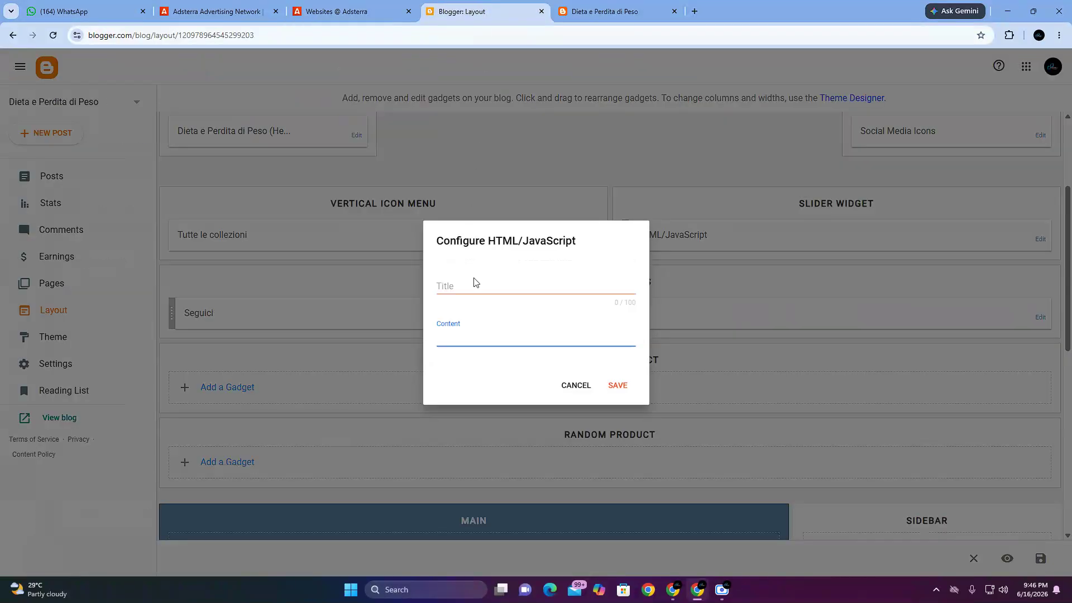
right_click(461, 335)
click(483, 199)
text(<script>   atOptions = {     'key' : '4f26dcaf1f8d9e6703e642e6cd9a658e',     'format' : 'iframe',     'height' : 50,     'width' : 320,     'params' : {}   }; </script> <script src="https://www.highperformanceformat.com/4f26dcaf1f8d9e6703e642e6cd9a658e/invoke.js"></script>)
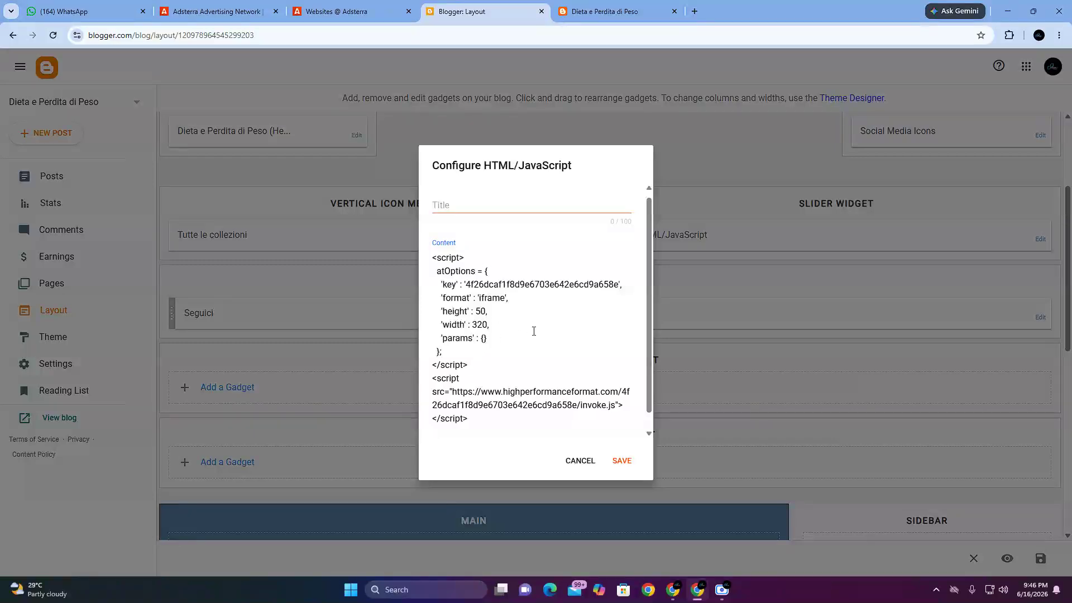
scroll(533, 331, down, 1)
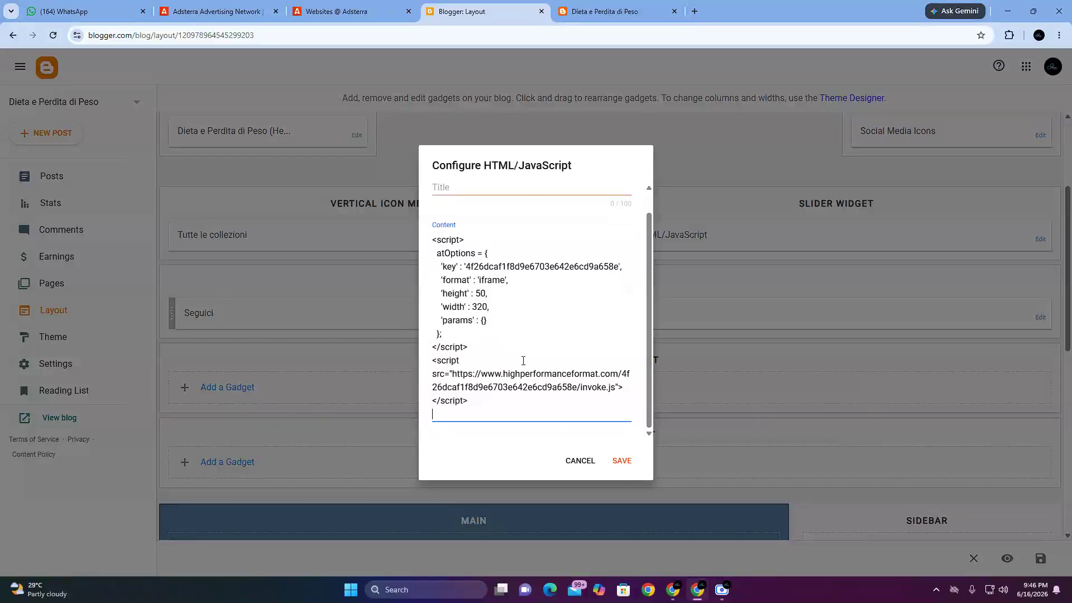
Step: Save the HTML/JavaScript gadget under Featured Product and reload the blog page to check the ad banner
click(628, 463)
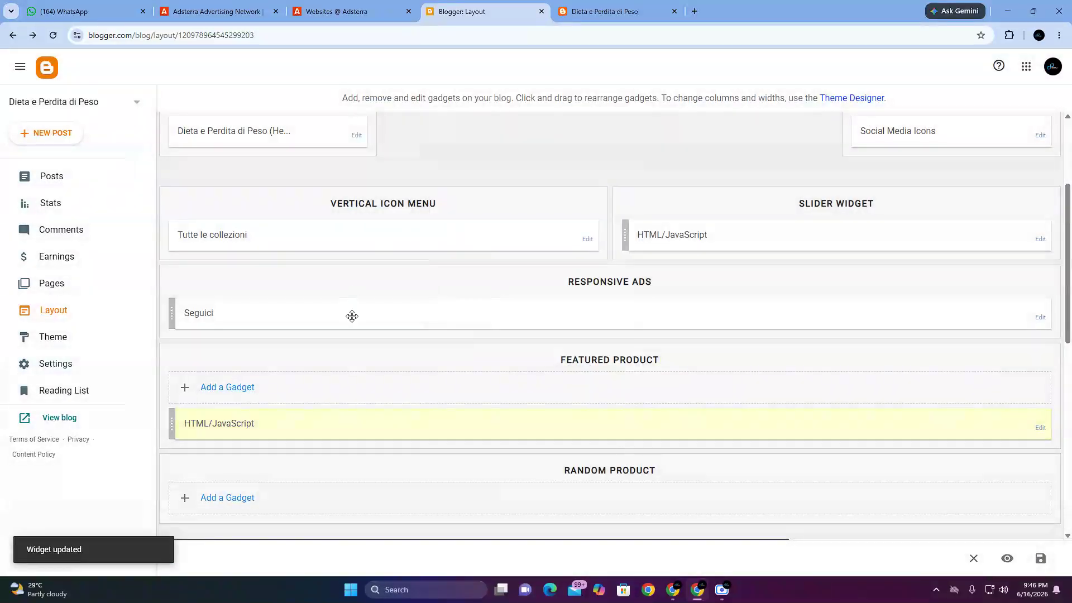
click(608, 11)
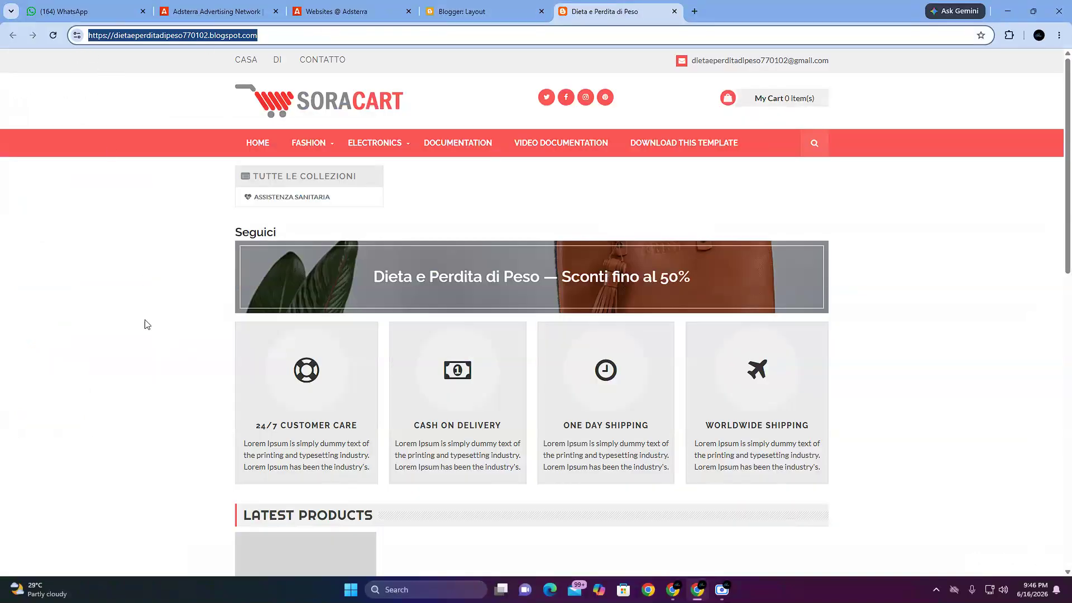
click(143, 281)
click(54, 36)
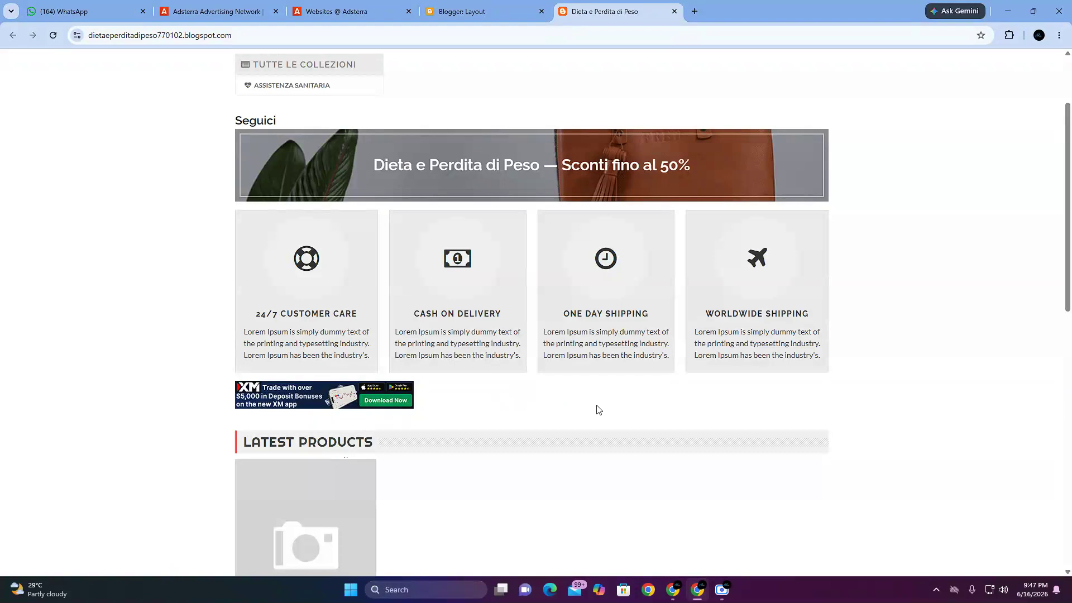
Step: Return to the Blogger layout and reopen the HTML/JavaScript gadget under Featured Product for editing
click(444, 11)
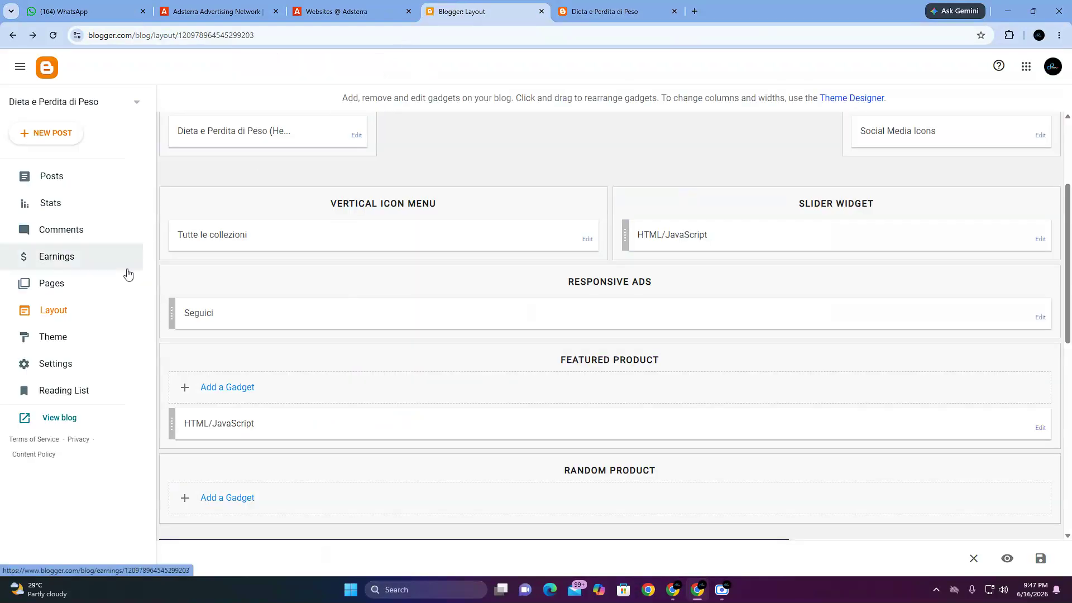
scroll(306, 354, down, 3)
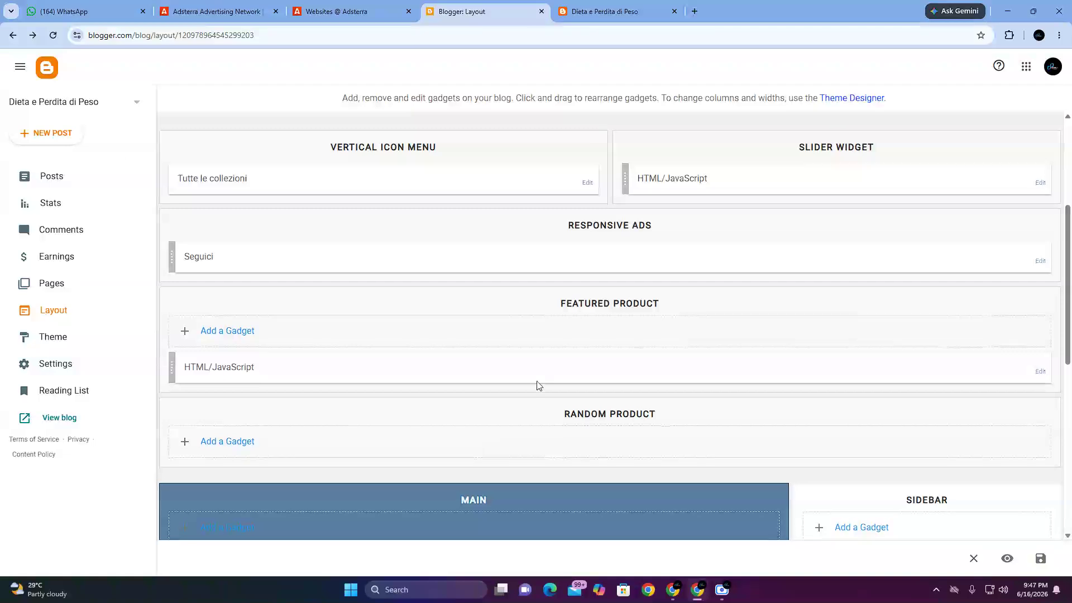
scroll(335, 335, up, 1)
mouse_move(213, 313)
mouse_down()
mouse_move(212, 330)
mouse_move(213, 314)
mouse_up()
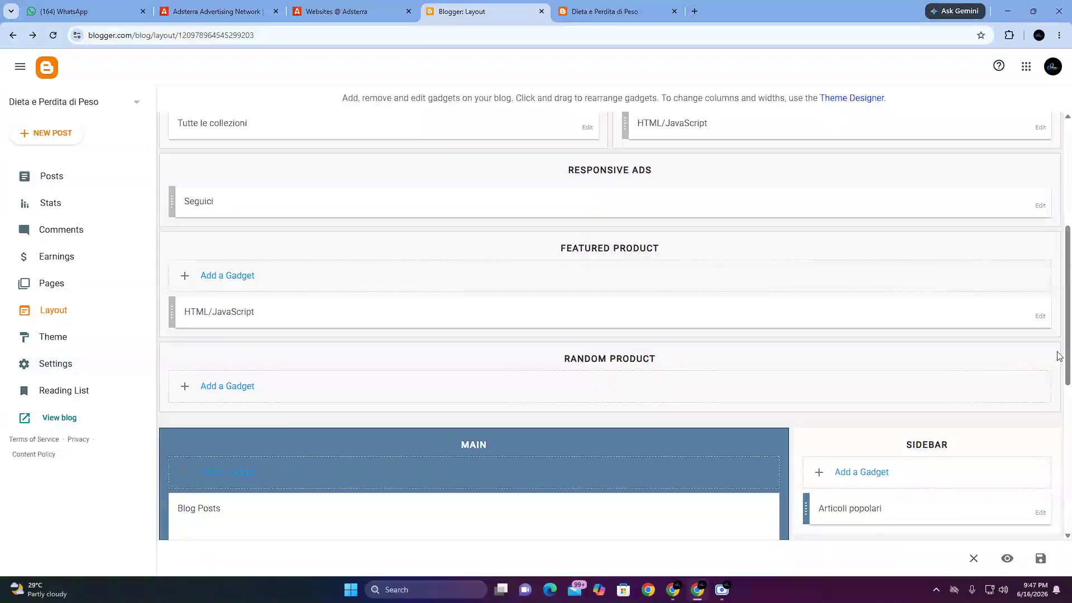
click(1041, 317)
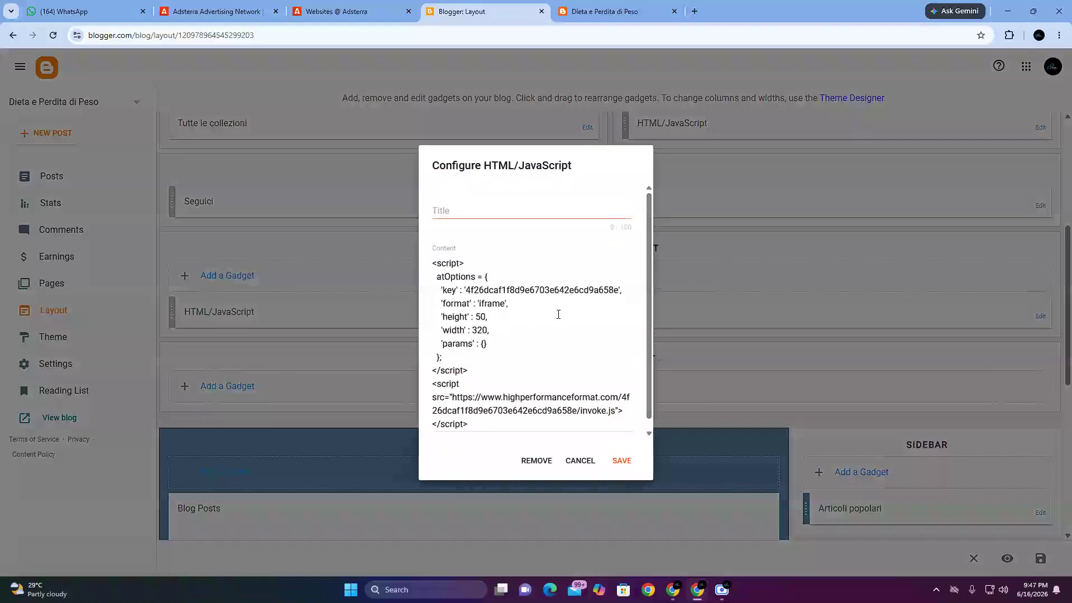
scroll(501, 436, down, 1)
Step: Paste the Banner 320x50 code two more times below the existing script in the gadget's Content, separated by blank lines, and save it
click(478, 400)
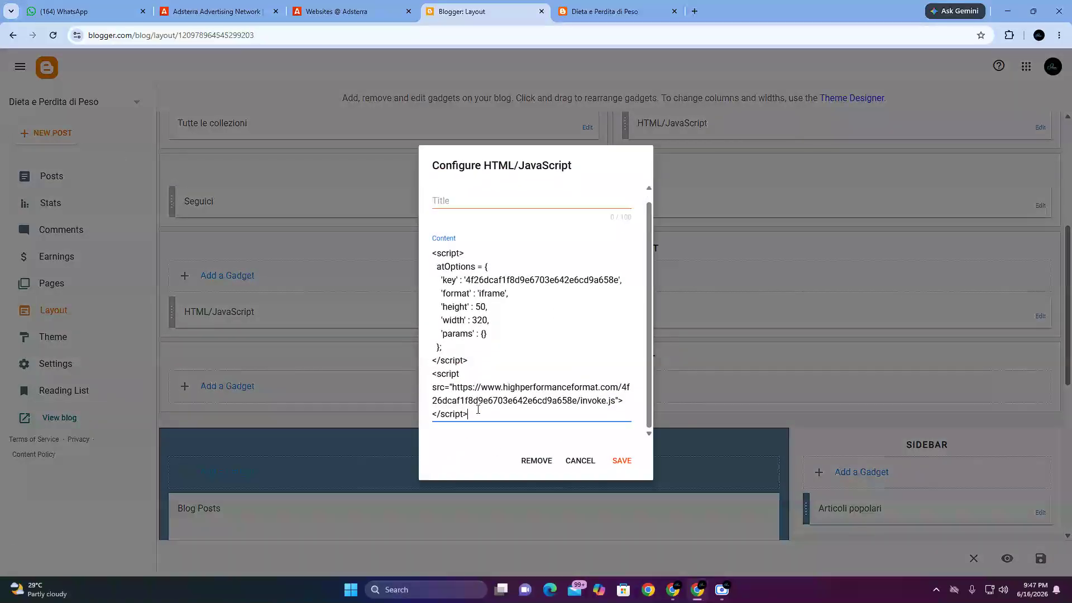
key(Return)
key(Return)
key(Return)
key(Return)
key(Return)
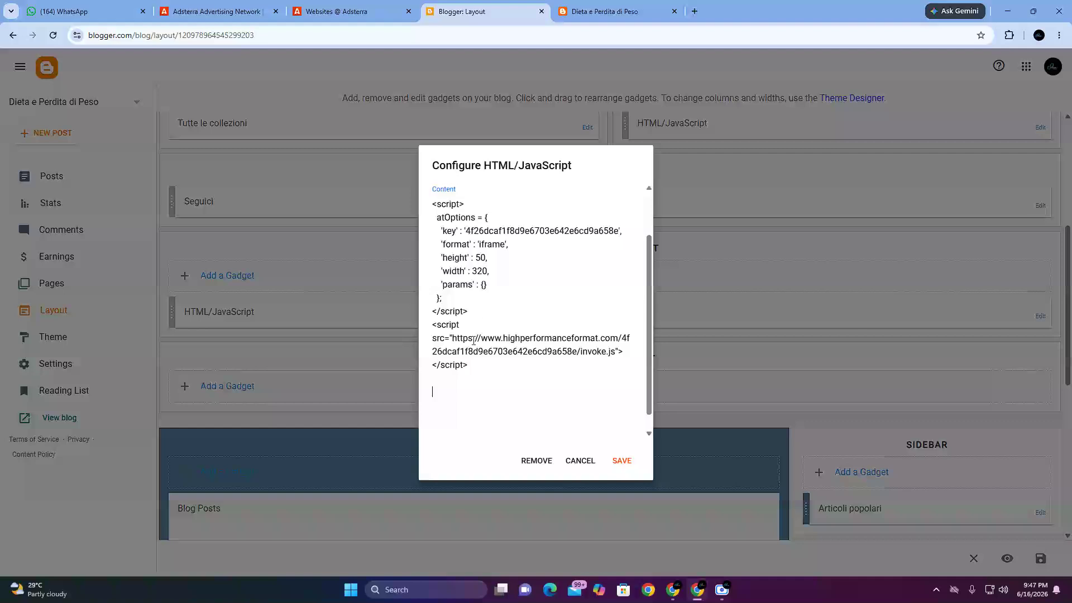
right_click(465, 369)
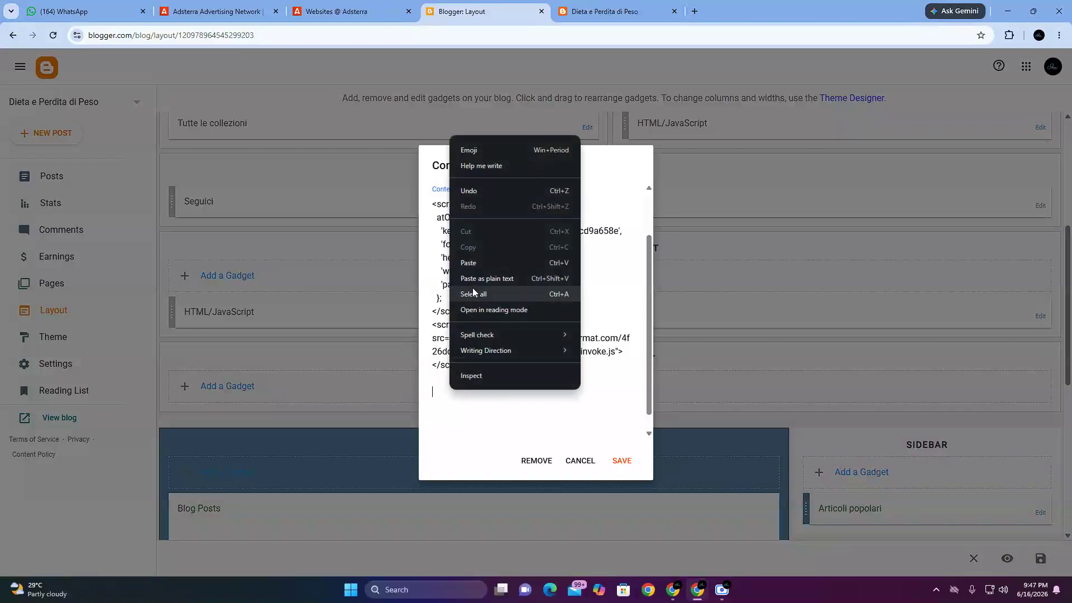
click(476, 267)
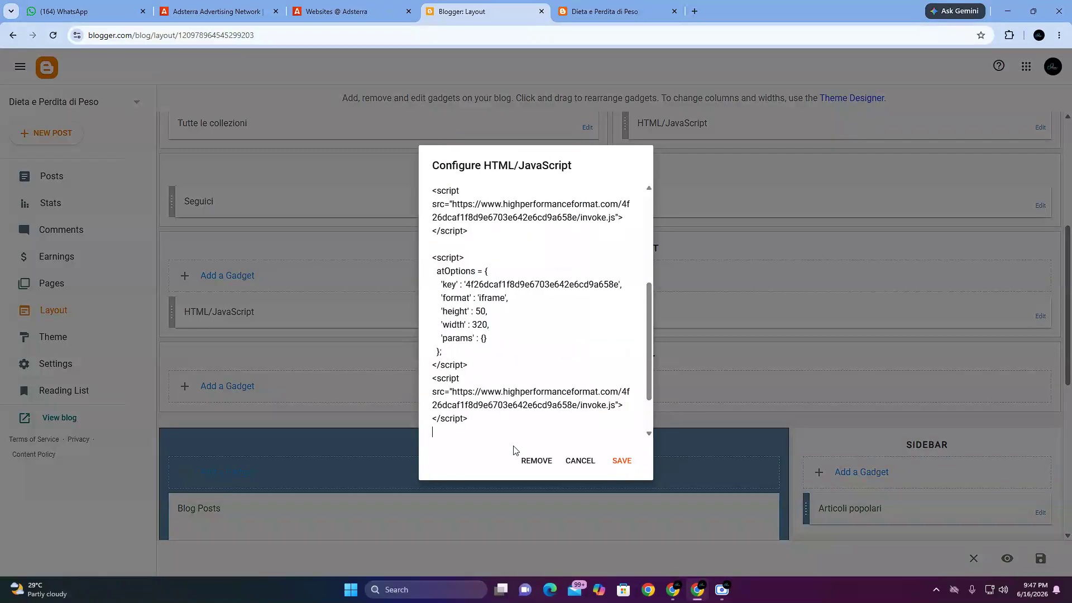
scroll(514, 450, down, 1)
right_click(474, 429)
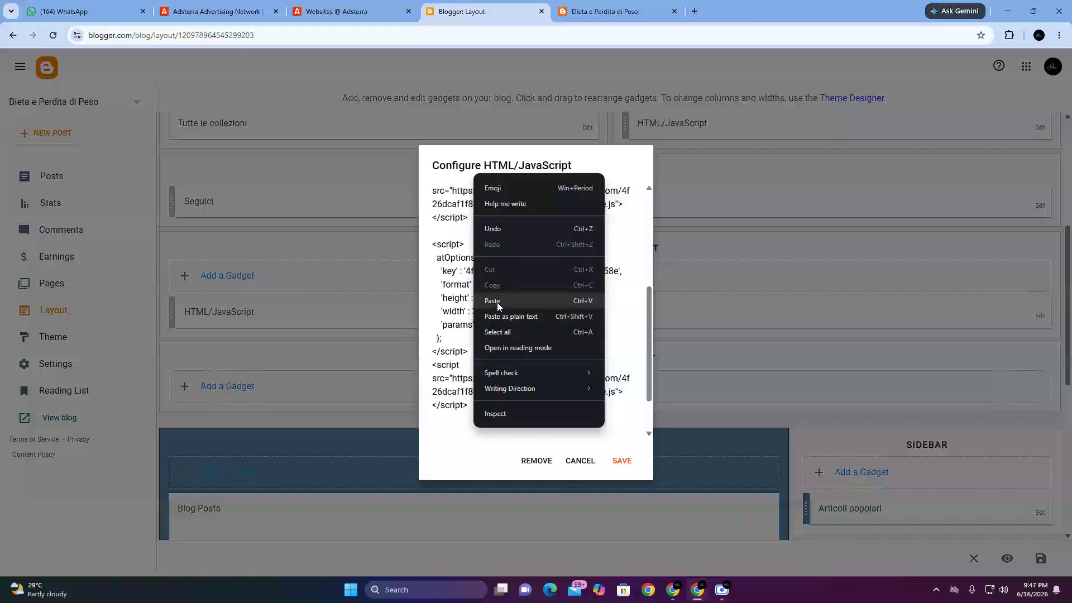
click(493, 301)
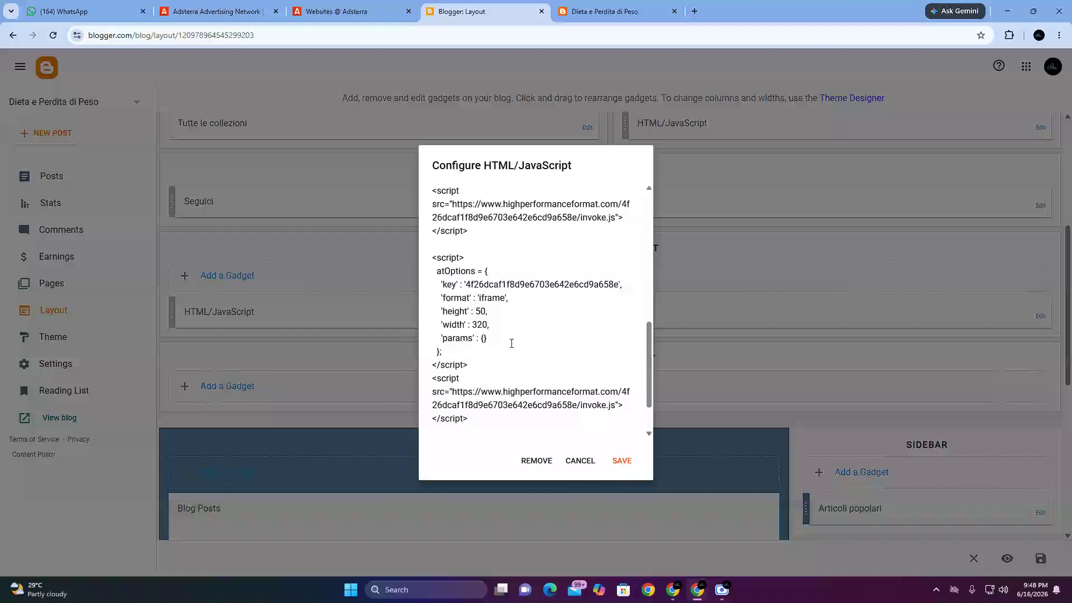
scroll(508, 335, up, 5)
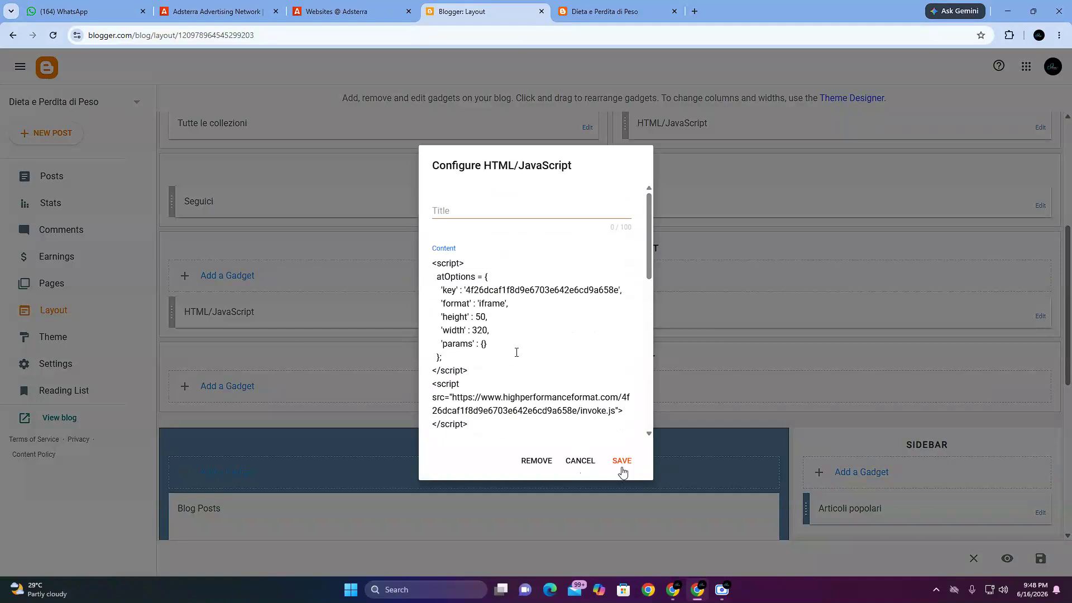
click(623, 469)
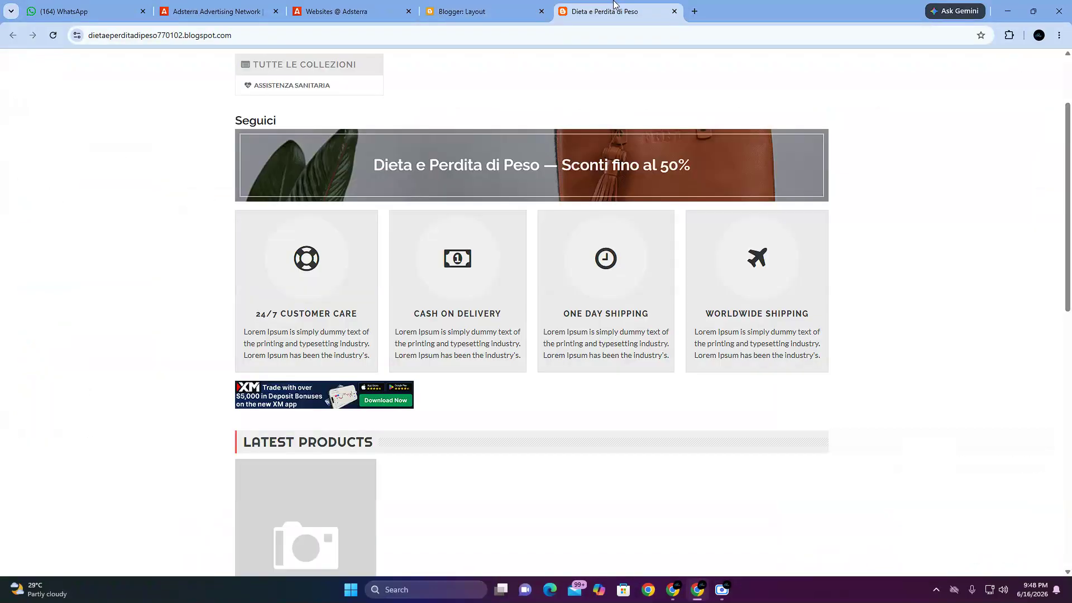
Step: Reload the blog page and examine the banner row above Latest Products and the page down to the footer
click(614, 10)
click(58, 35)
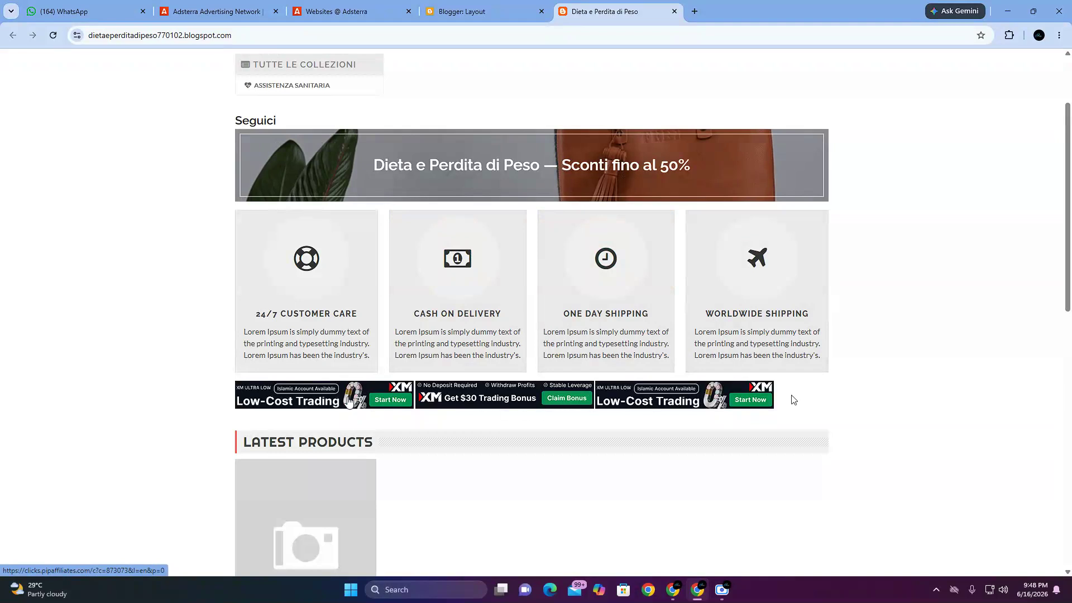
scroll(793, 399, down, 11)
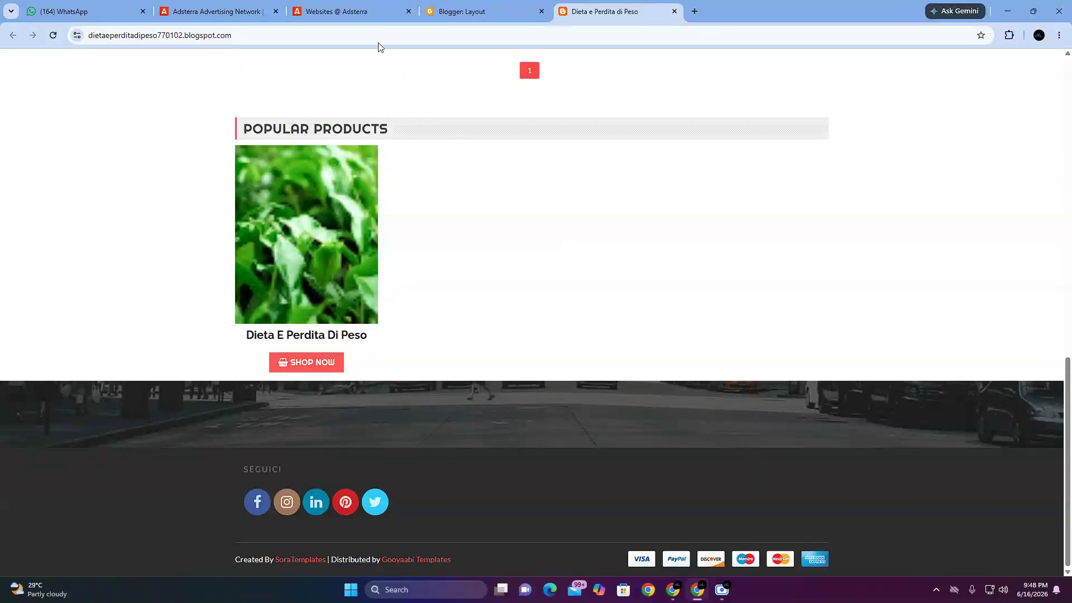
Step: Add an HTML/JavaScript gadget to Footer Widget (C) in the Blogger layout and point out its heading and Title field
click(480, 10)
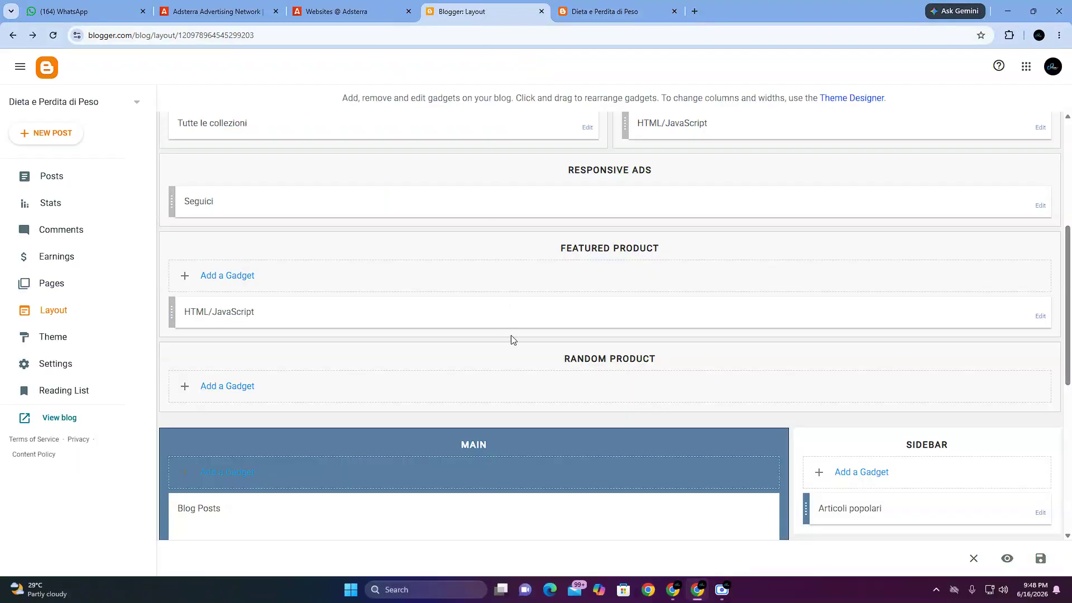
scroll(603, 438, down, 3)
scroll(602, 432, down, 4)
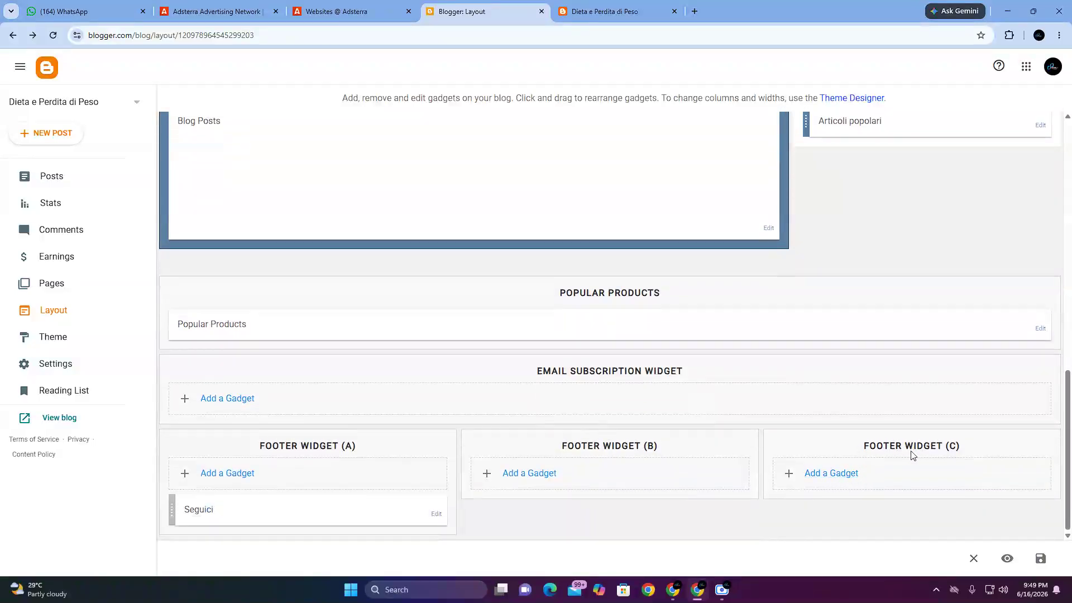
click(839, 474)
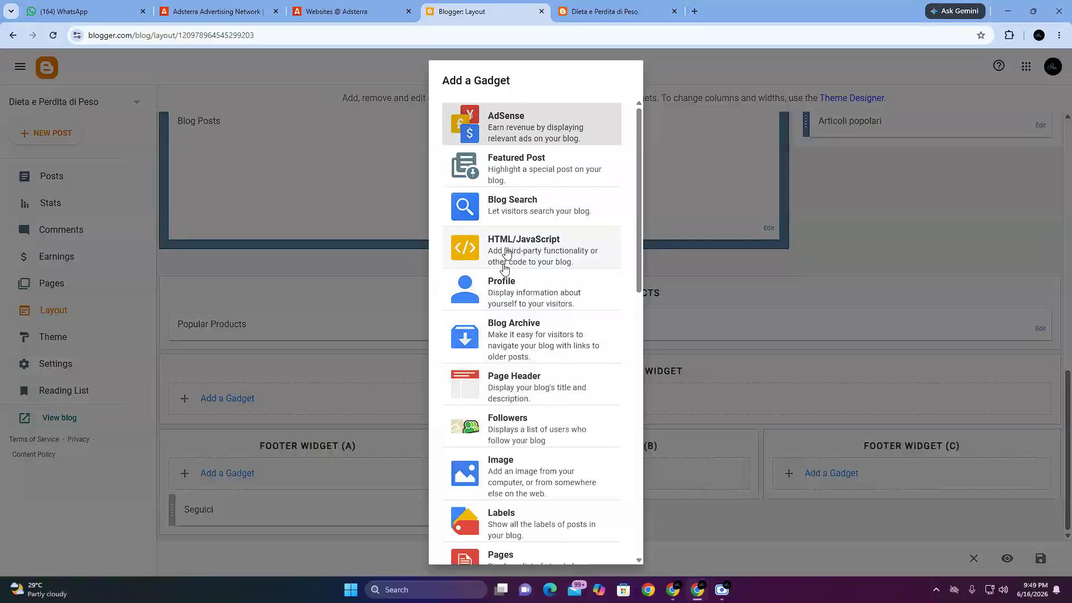
click(535, 252)
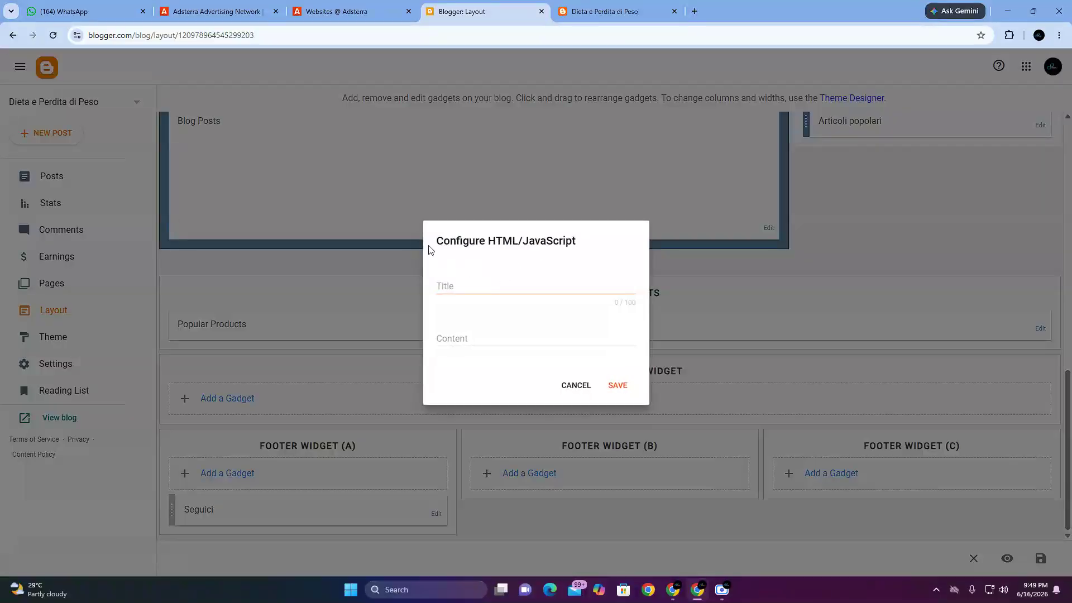
drag(430, 249, 580, 244)
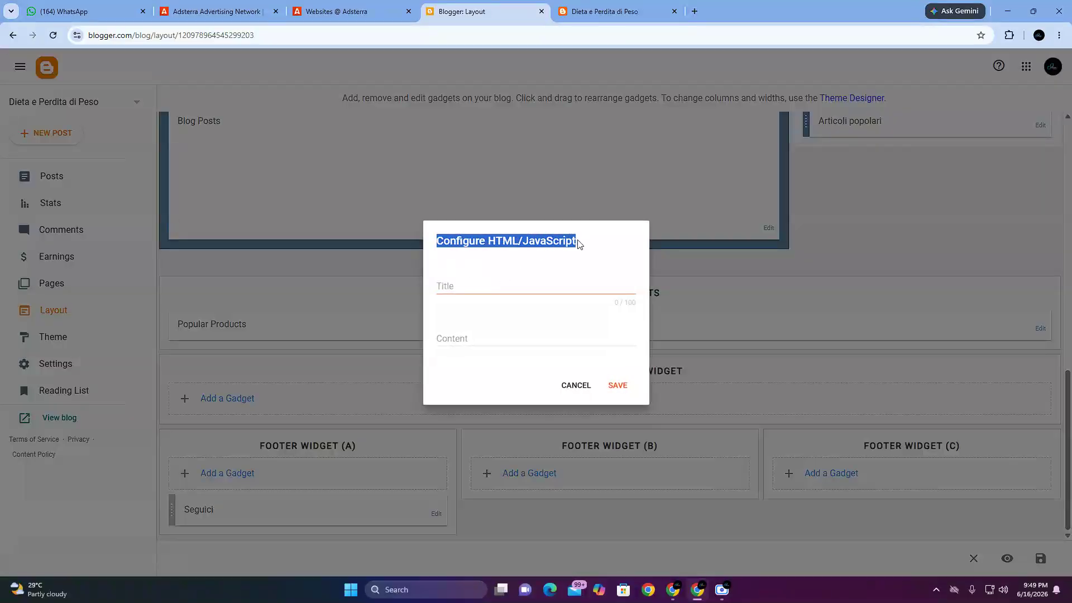
click(496, 282)
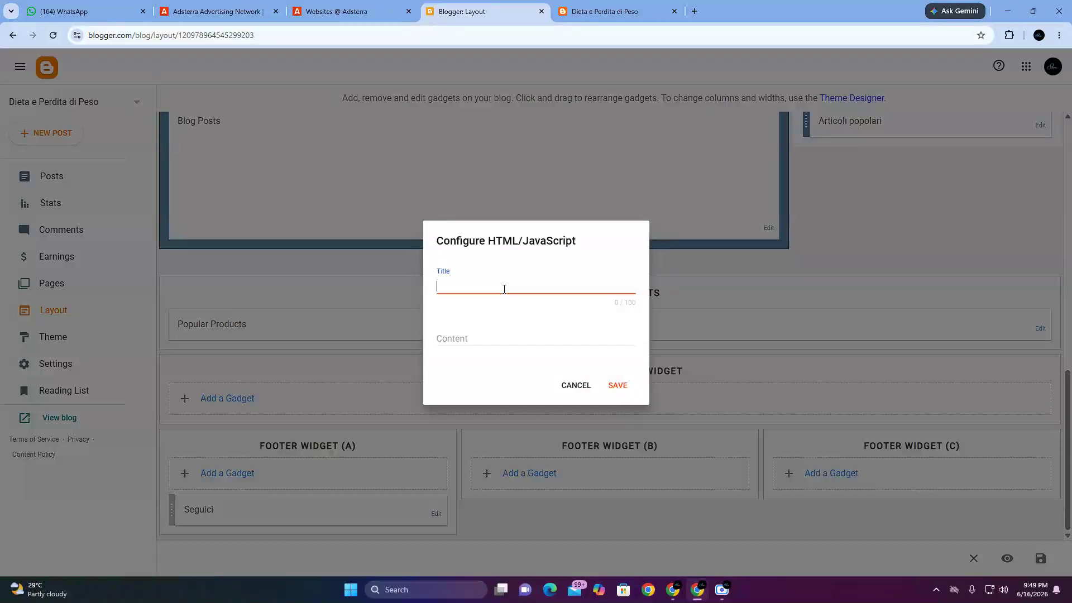
Step: Paste the Banner 320x50 code into the Content field of the footer gadget and save it
click(452, 339)
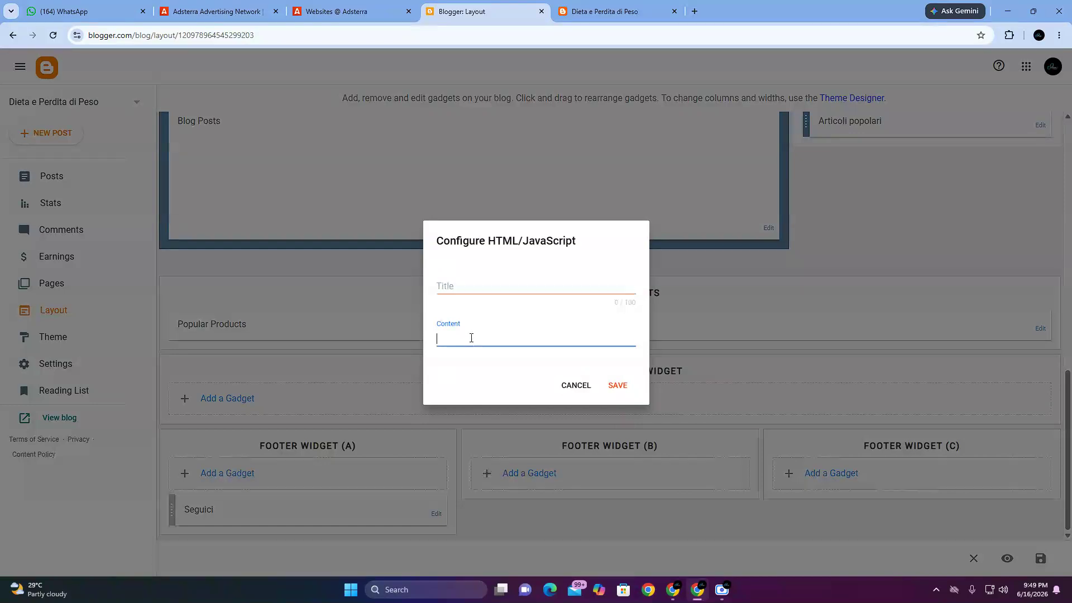
right_click(471, 336)
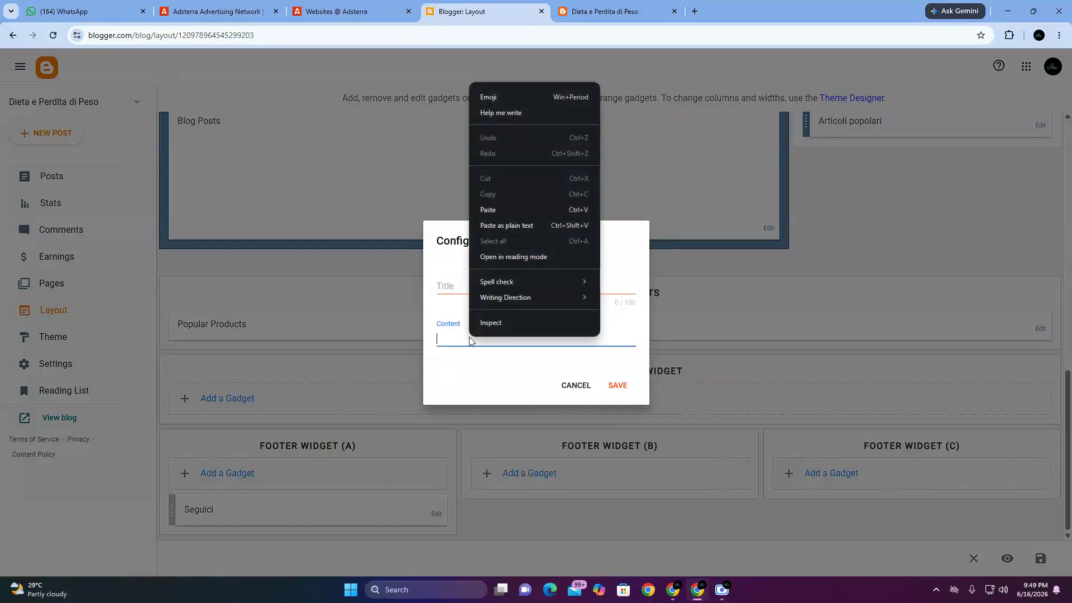
click(494, 208)
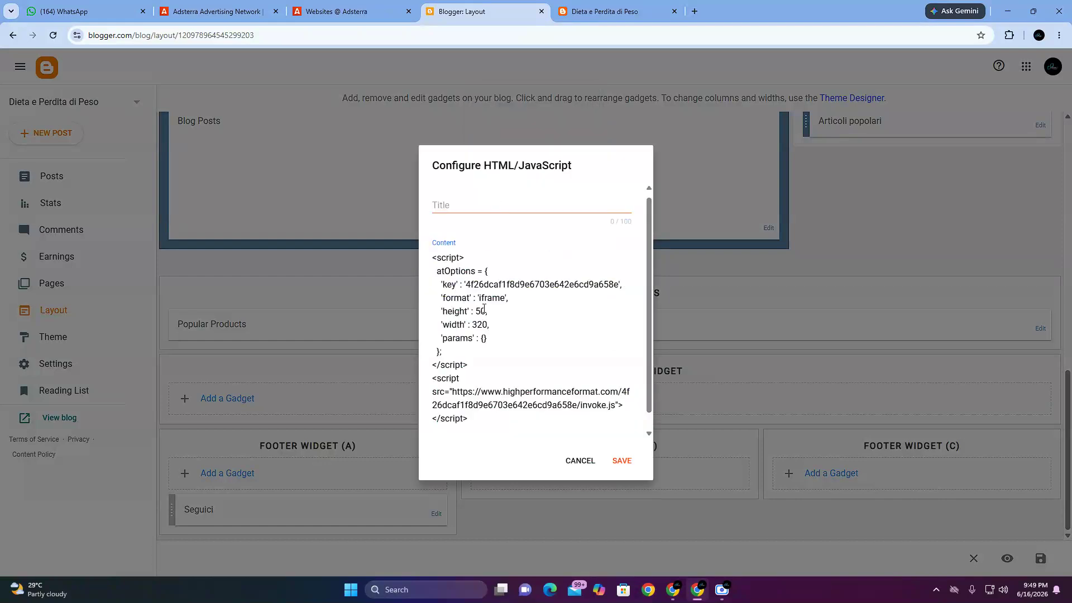
scroll(485, 380, down, 1)
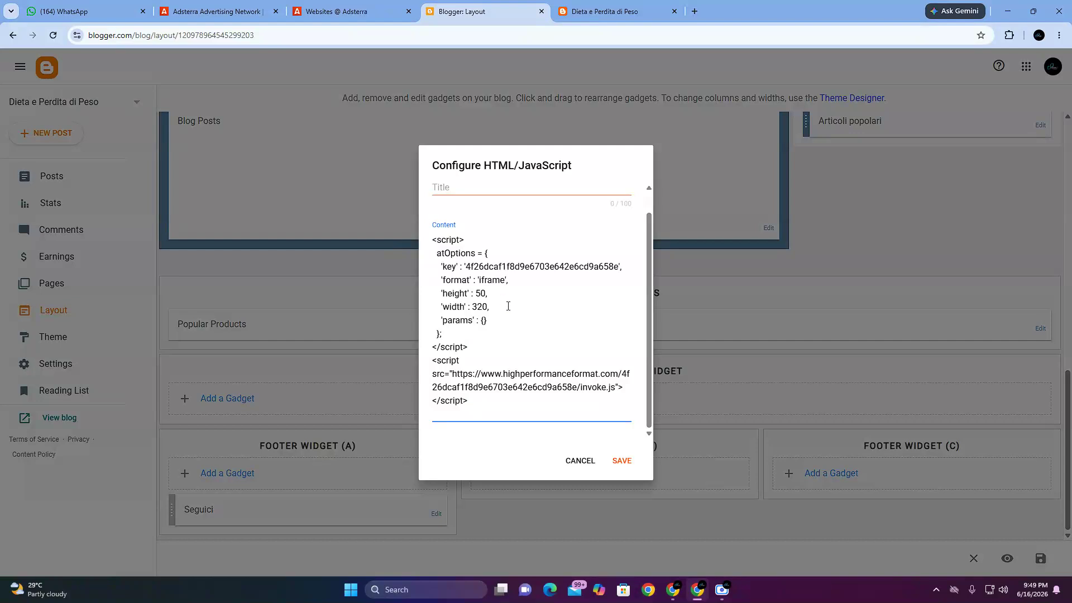
click(618, 469)
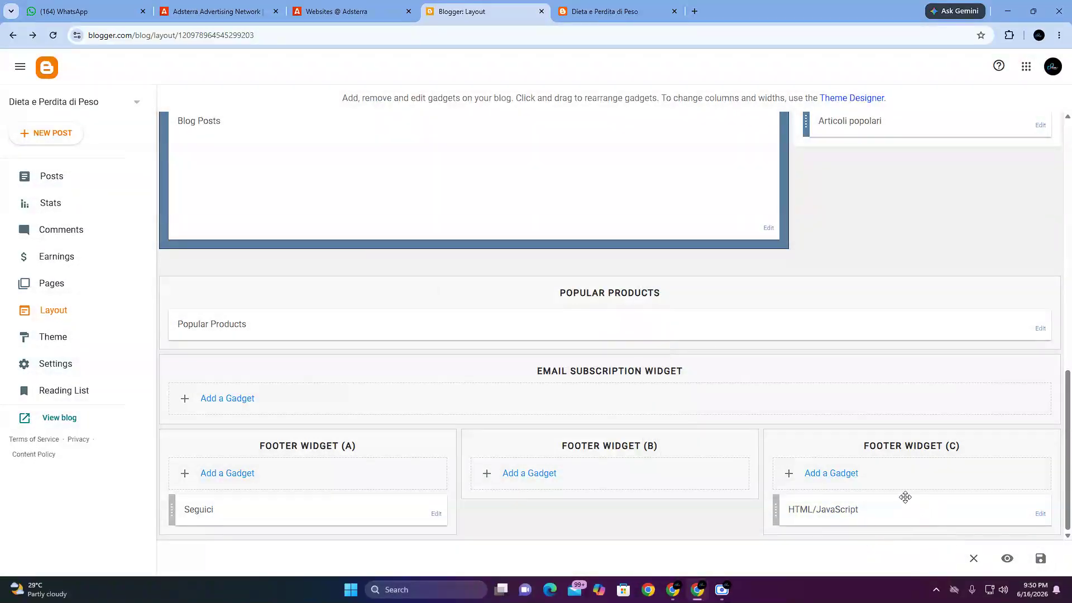
Step: Reload the blog page and compare the banner in the footer with the banner row above Latest Products
click(617, 8)
click(54, 35)
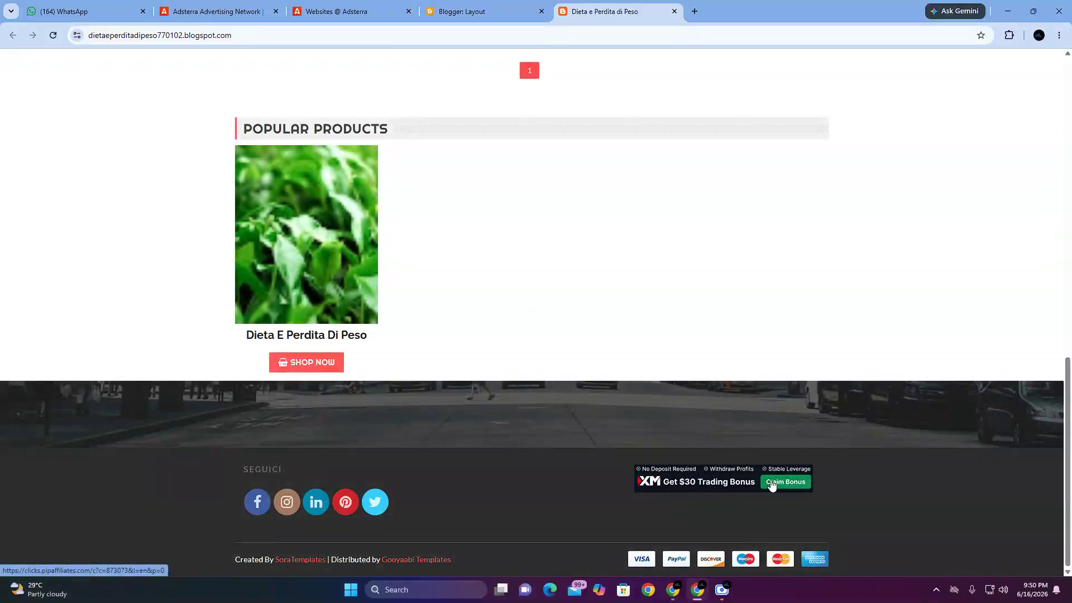
scroll(705, 487, up, 2)
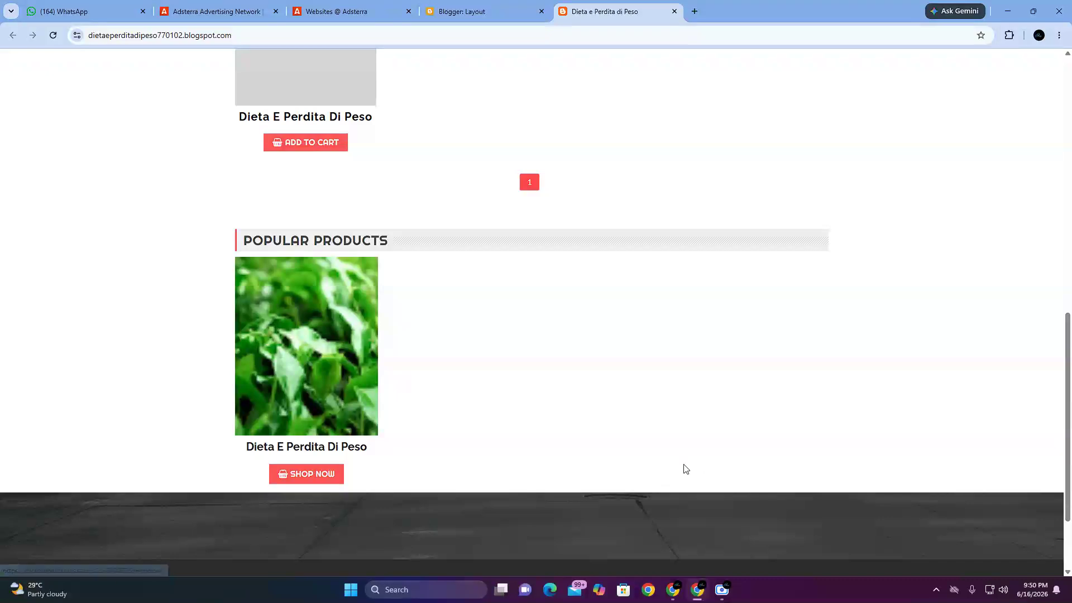
scroll(685, 469, up, 4)
scroll(681, 467, up, 4)
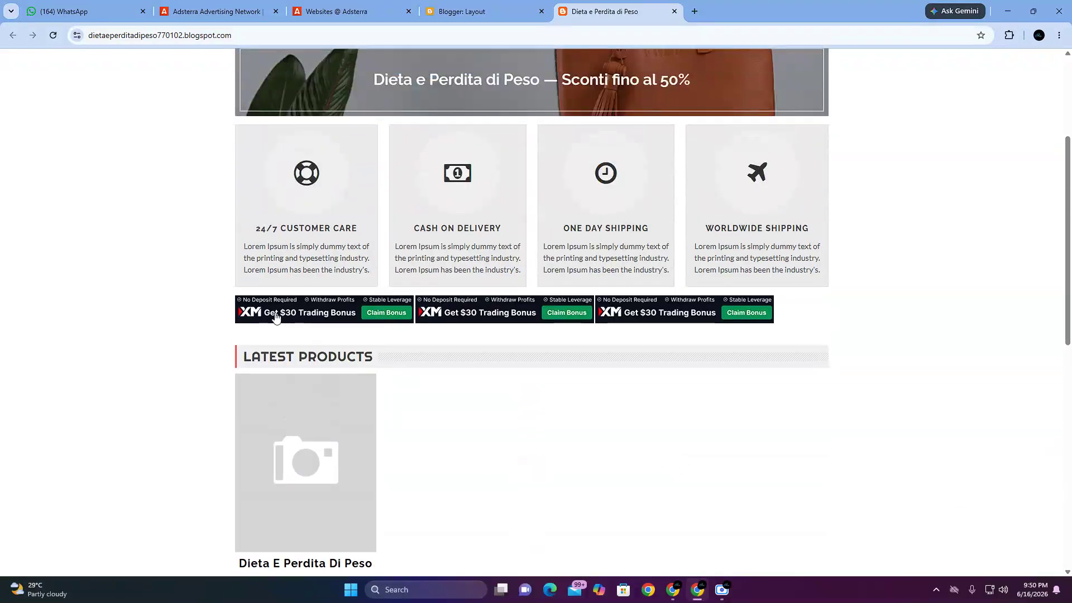
scroll(609, 413, down, 2)
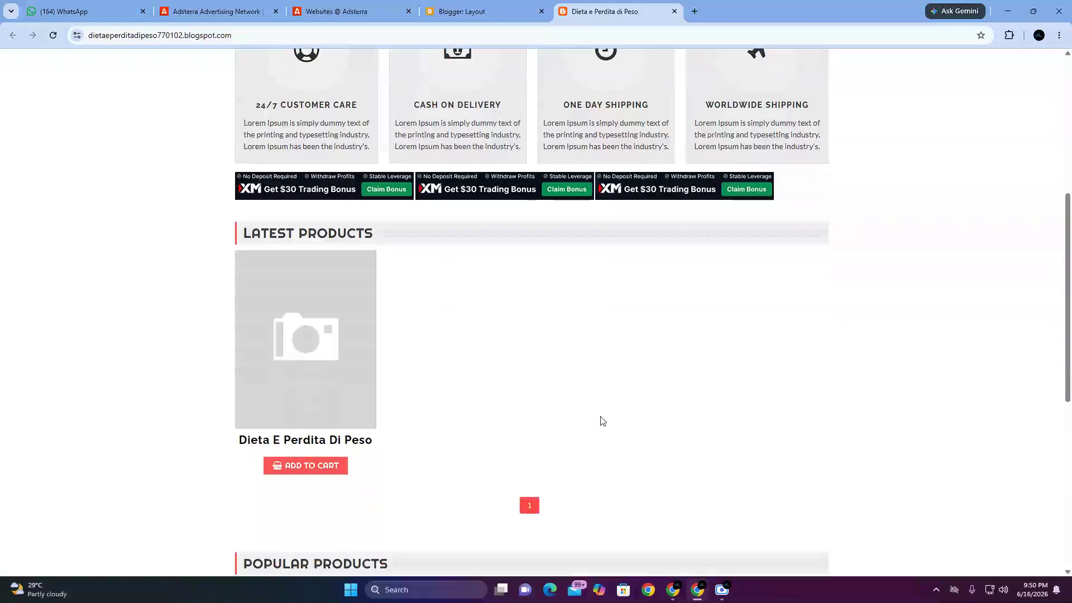
scroll(602, 419, down, 8)
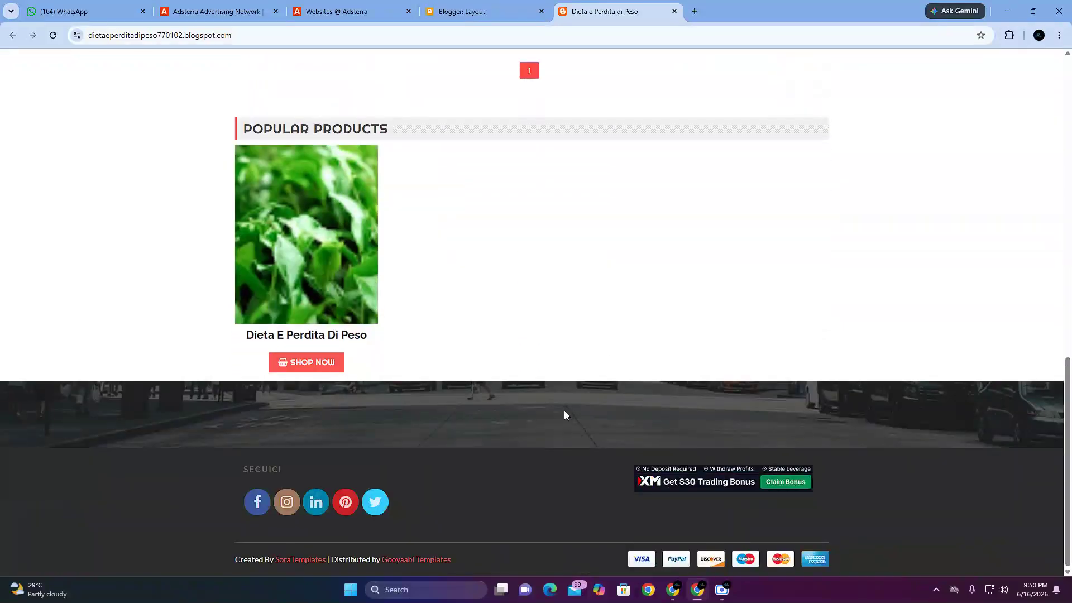
scroll(564, 413, up, 10)
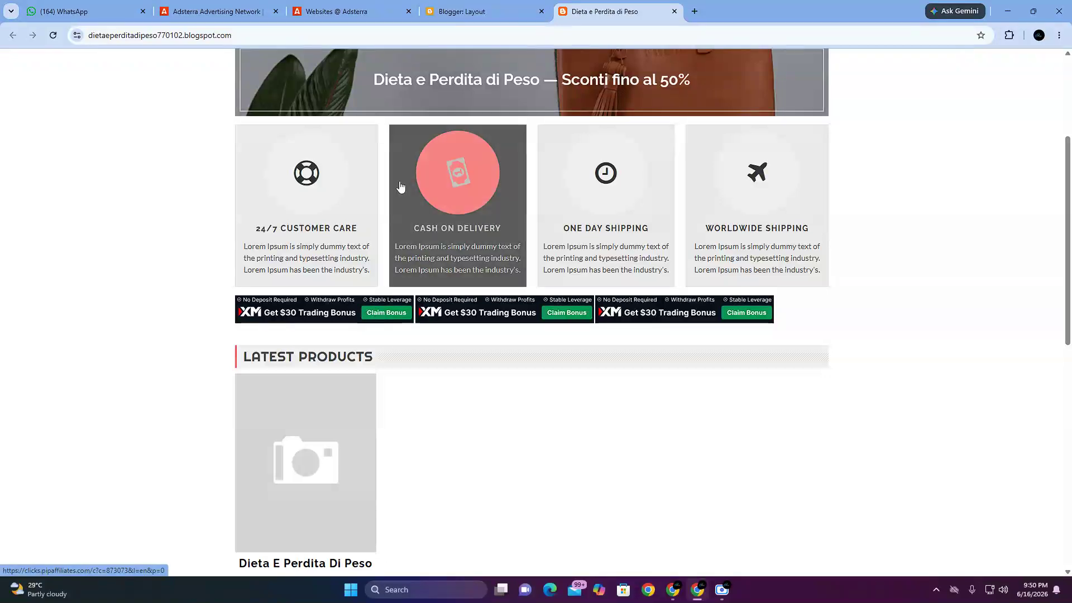
Step: Examine the blog home page banners down to the footer, and open the Popular Products post to inspect its layout
scroll(647, 363, down, 3)
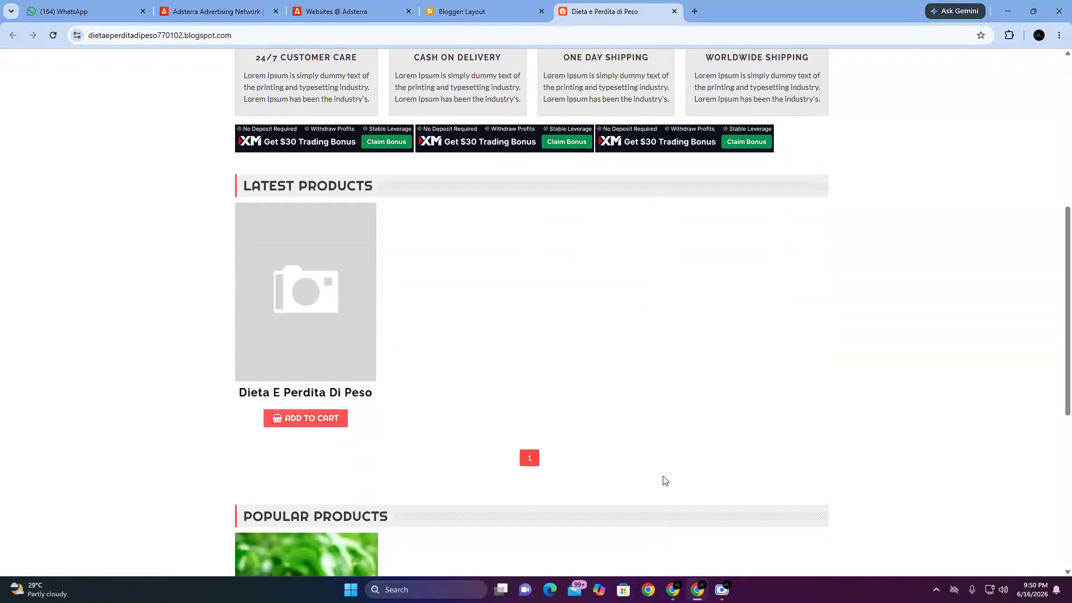
scroll(664, 481, down, 7)
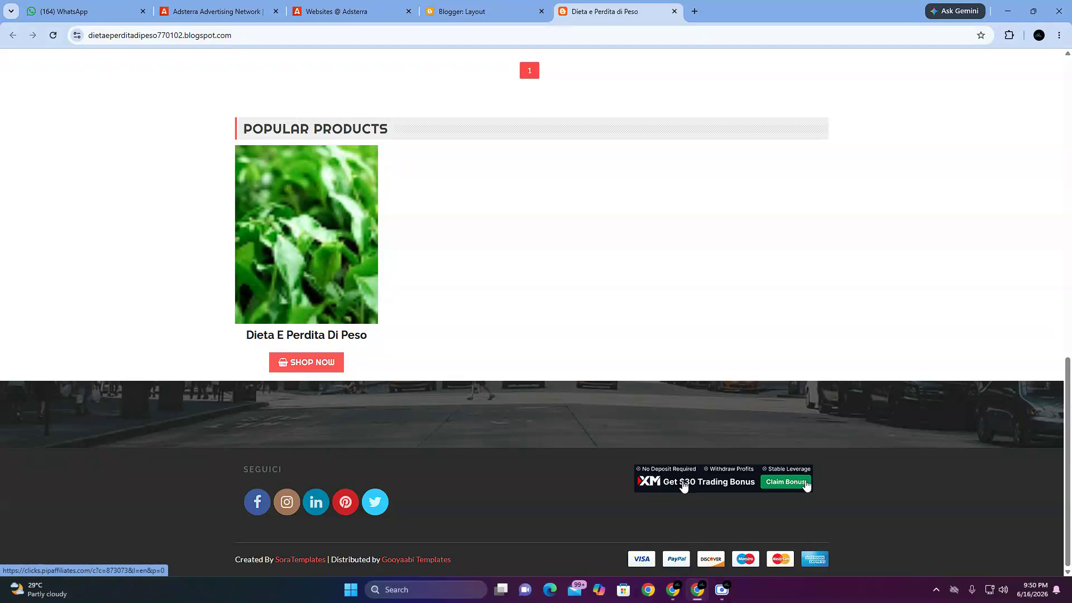
scroll(440, 265, up, 15)
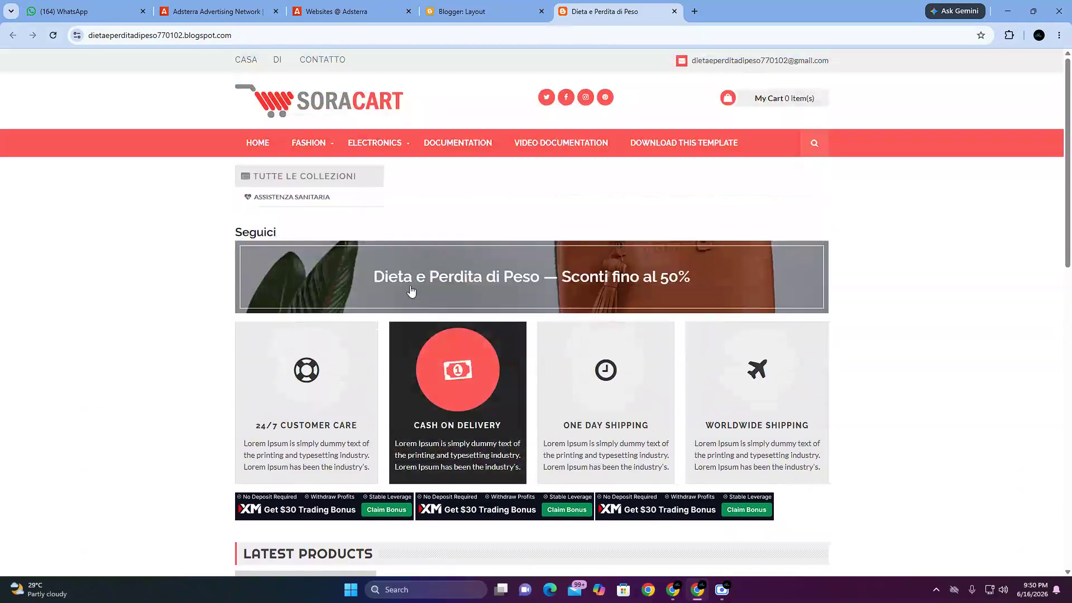
scroll(368, 386, down, 3)
scroll(474, 347, down, 10)
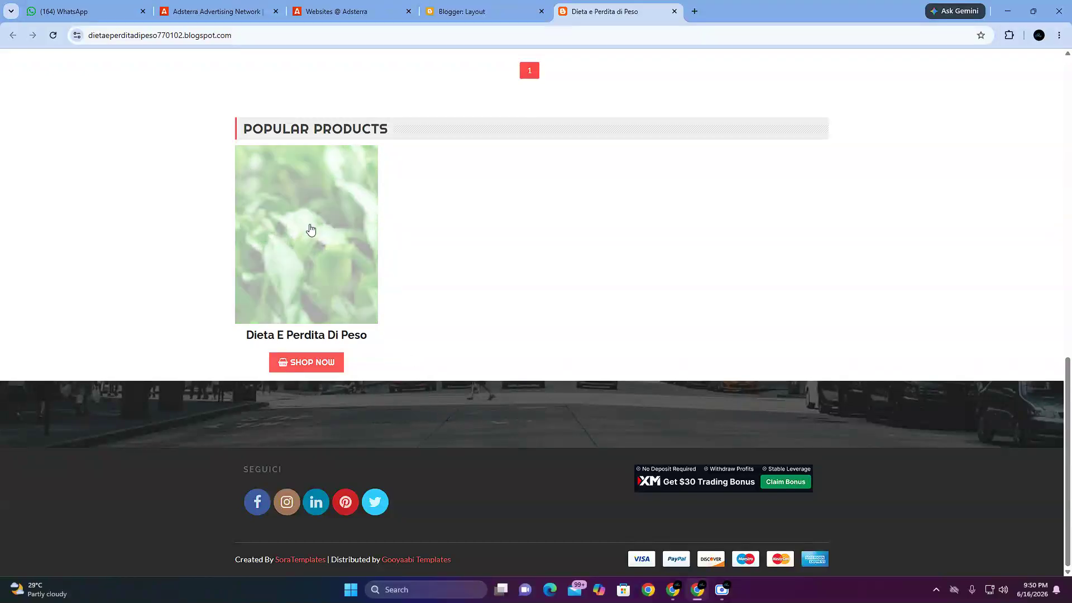
click(292, 323)
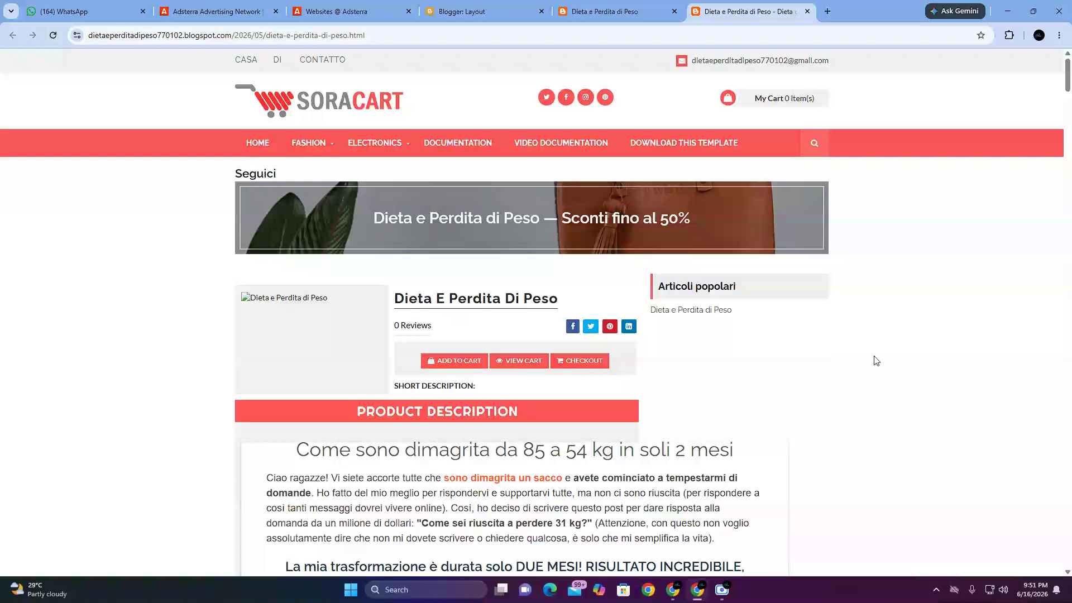
scroll(751, 339, down, 2)
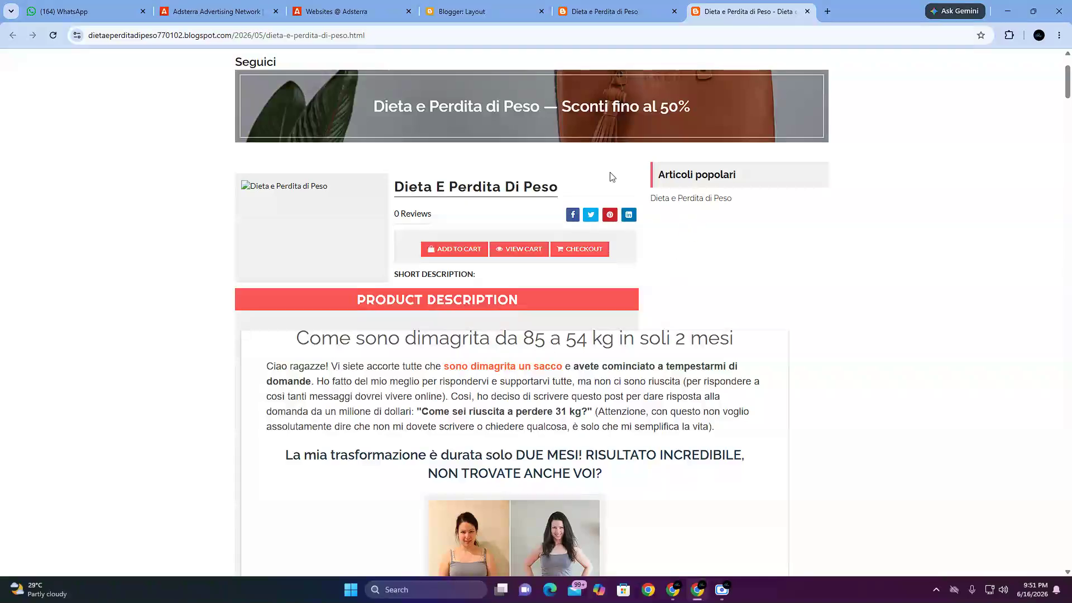
Step: Switch to the Adsterra Websites page and close the open Banner 320x50 code dialog
click(216, 6)
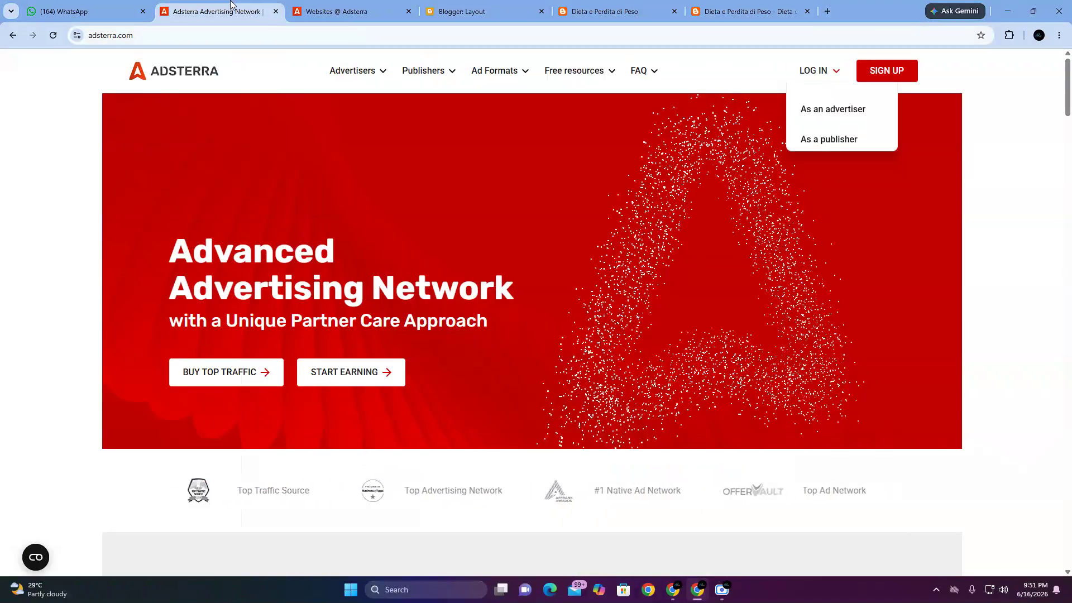
click(308, 5)
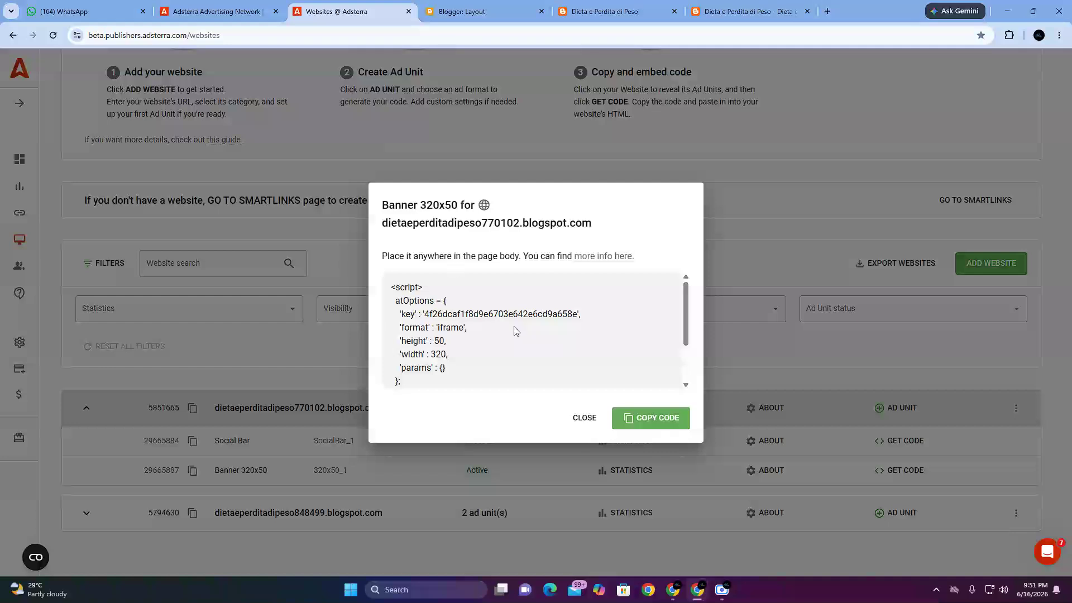
click(596, 422)
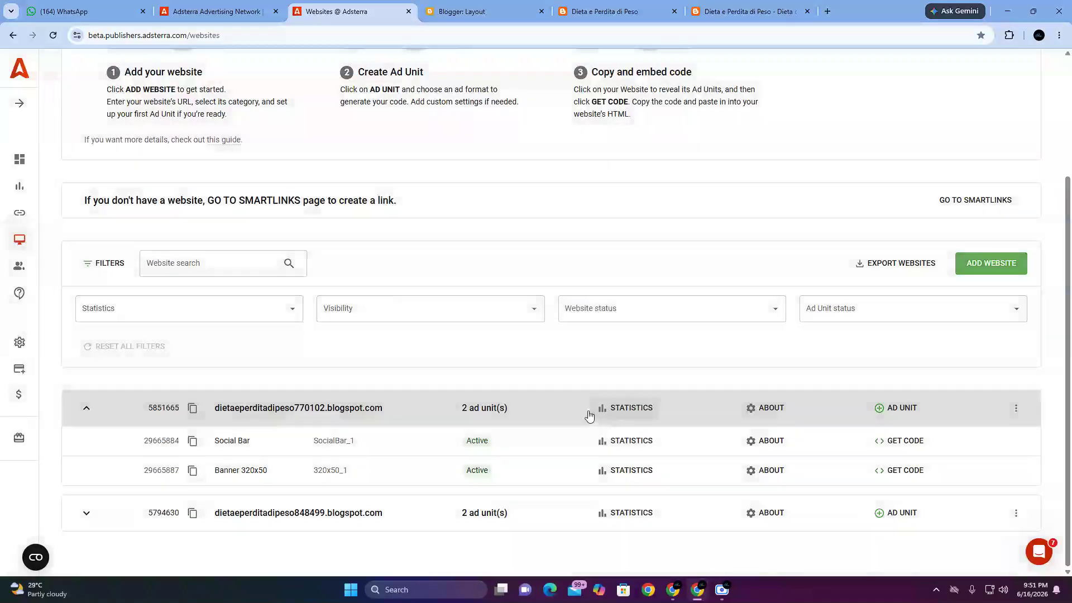
click(877, 445)
click(661, 388)
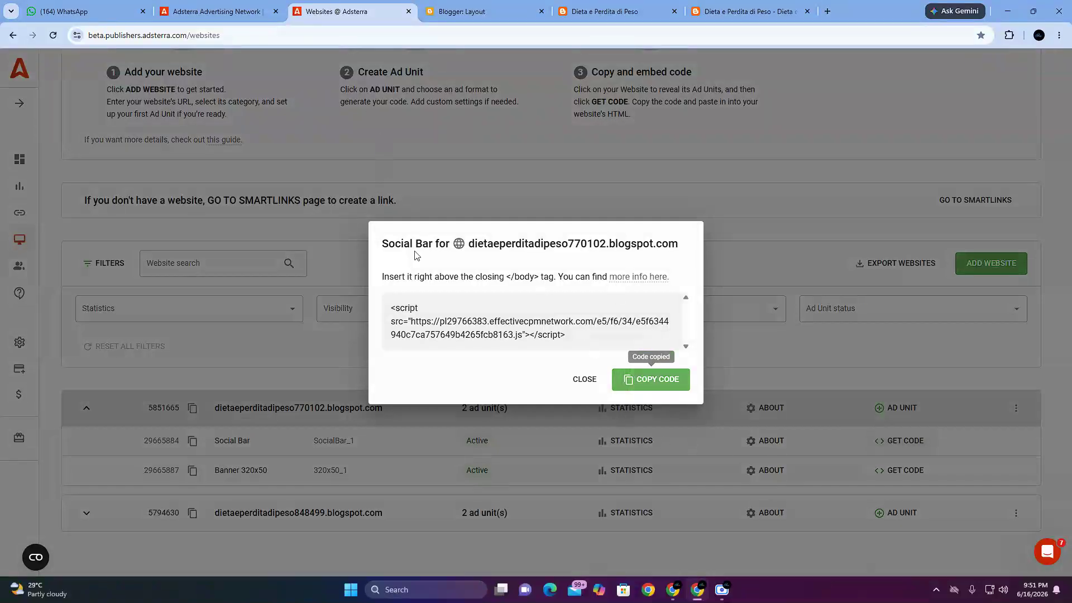
click(582, 383)
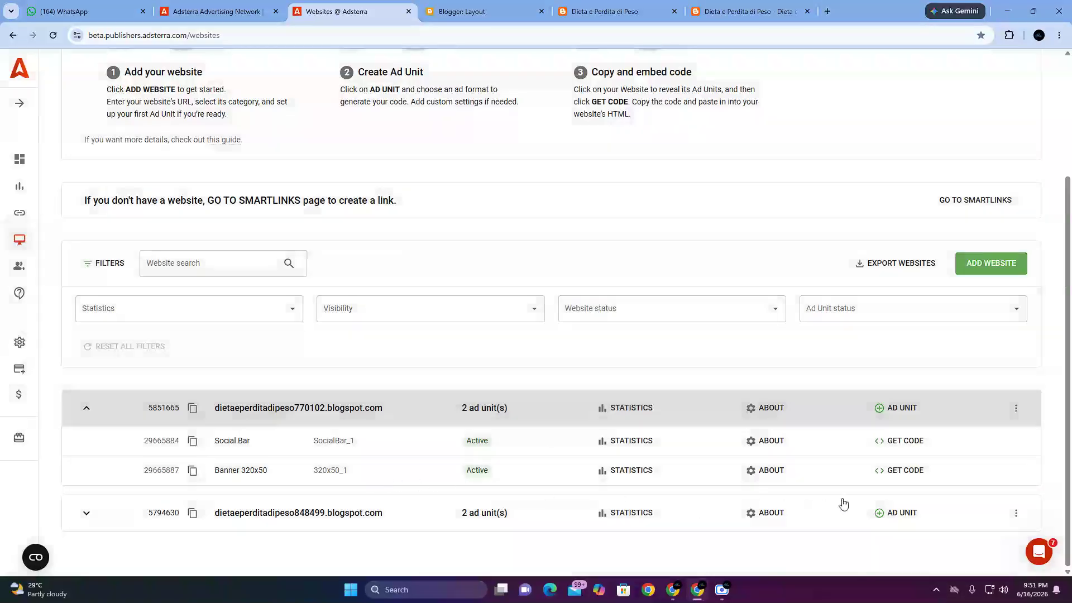
Step: Get and copy the Banner 320x50 ad unit code for the first listed website
click(884, 473)
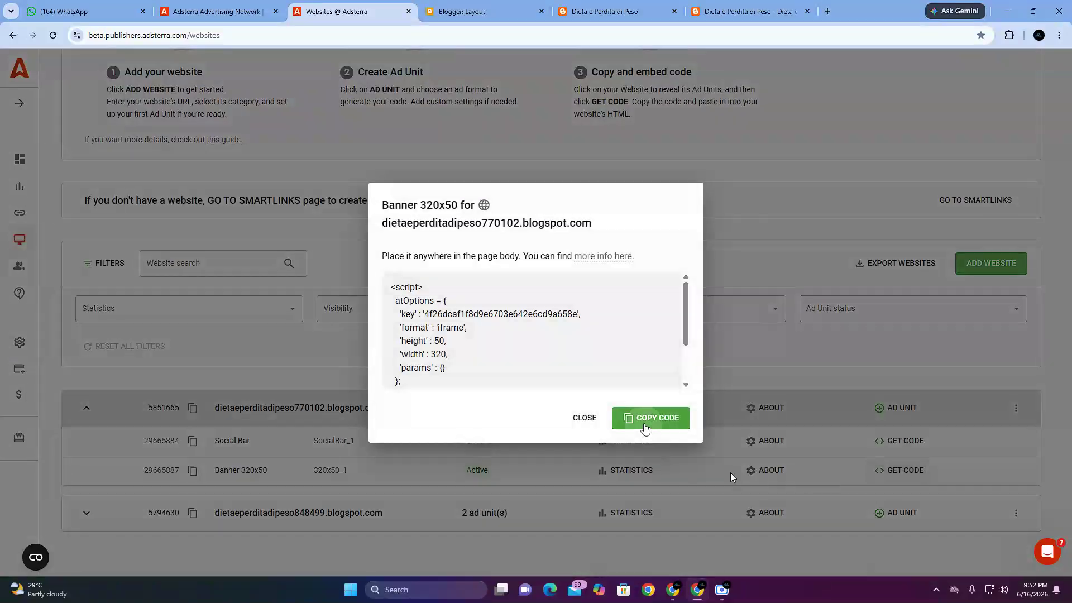
click(647, 418)
Step: Add an HTML/JavaScript gadget to the Sidebar section of the Blogger layout
click(462, 12)
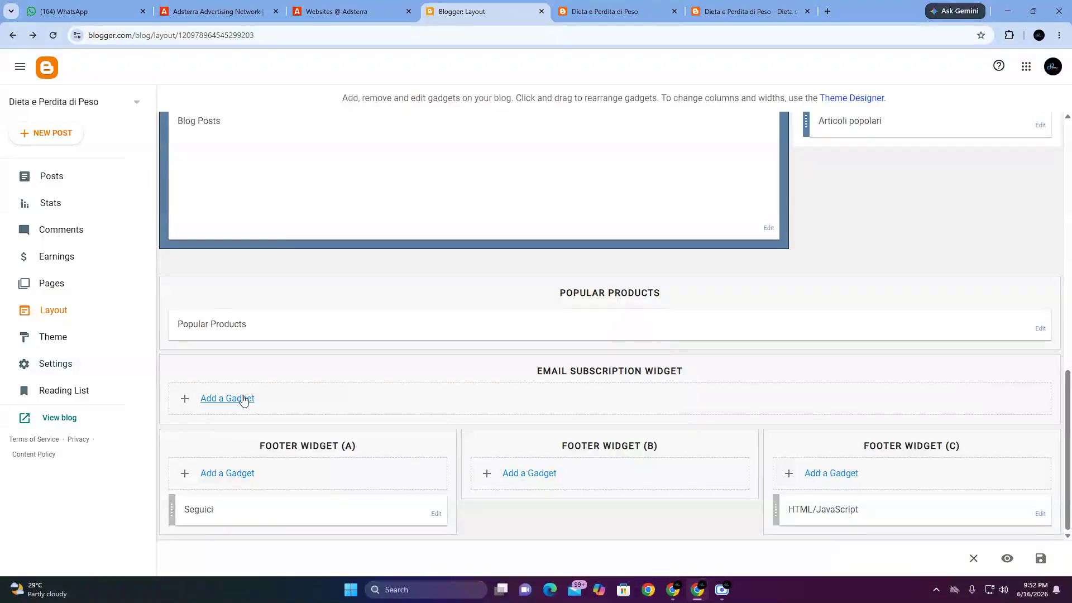
scroll(756, 355, up, 3)
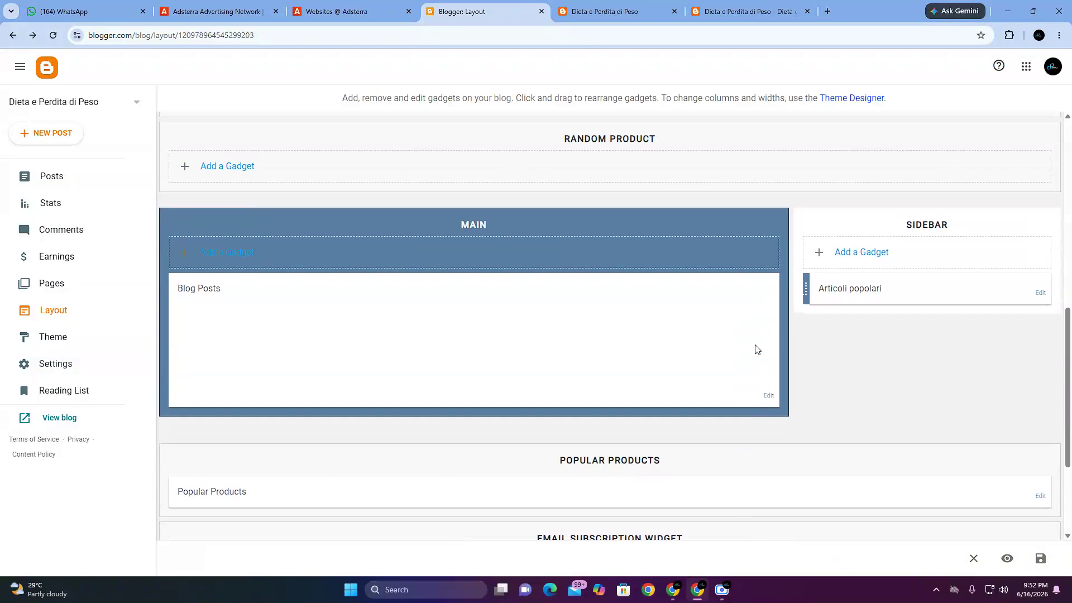
scroll(756, 349, up, 3)
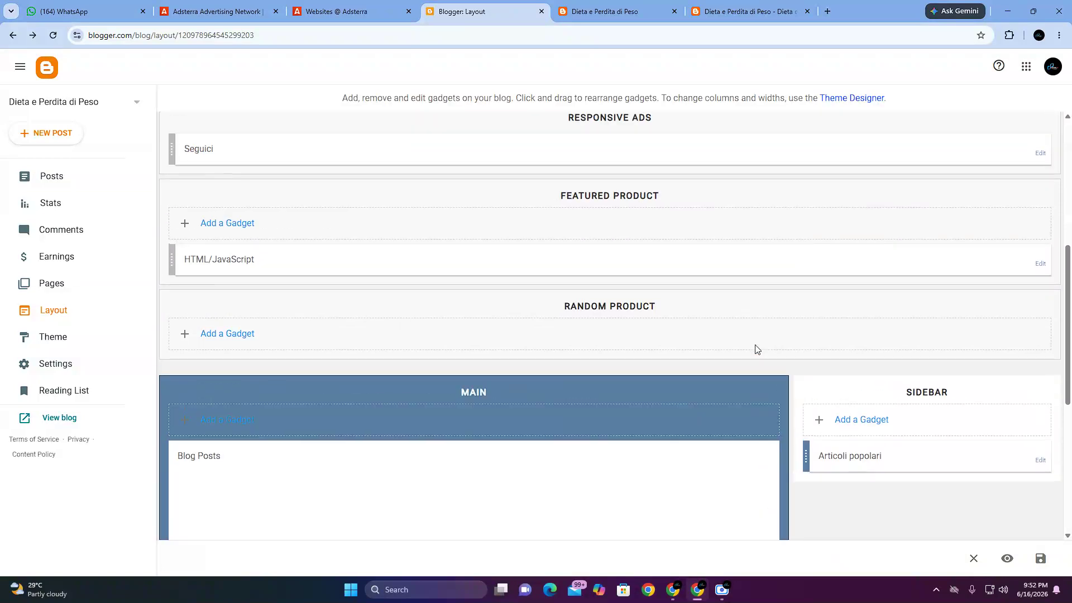
scroll(756, 349, up, 3)
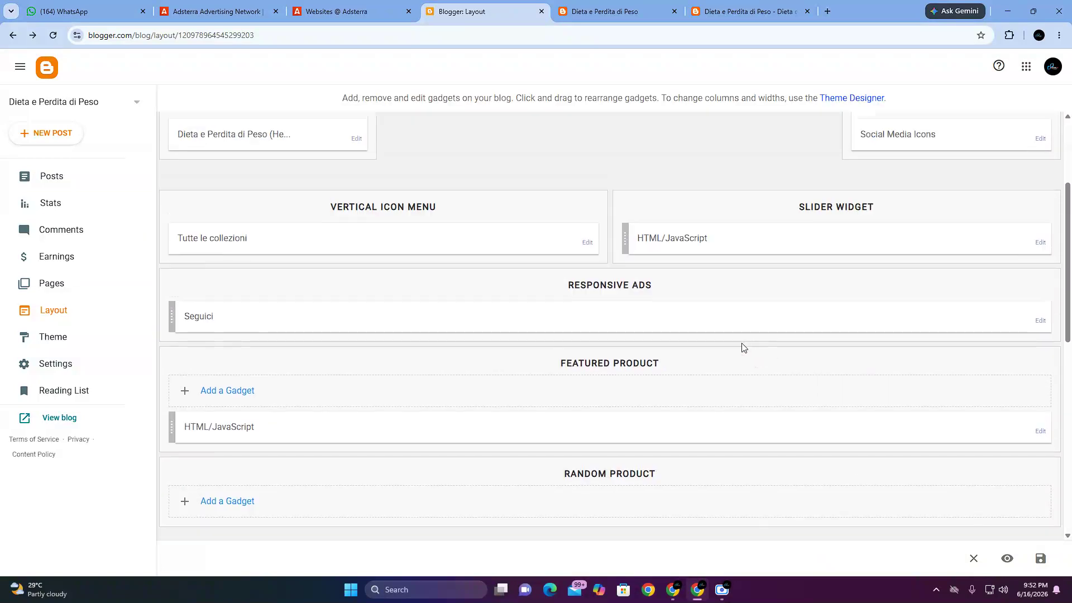
scroll(366, 369, down, 1)
scroll(621, 362, down, 3)
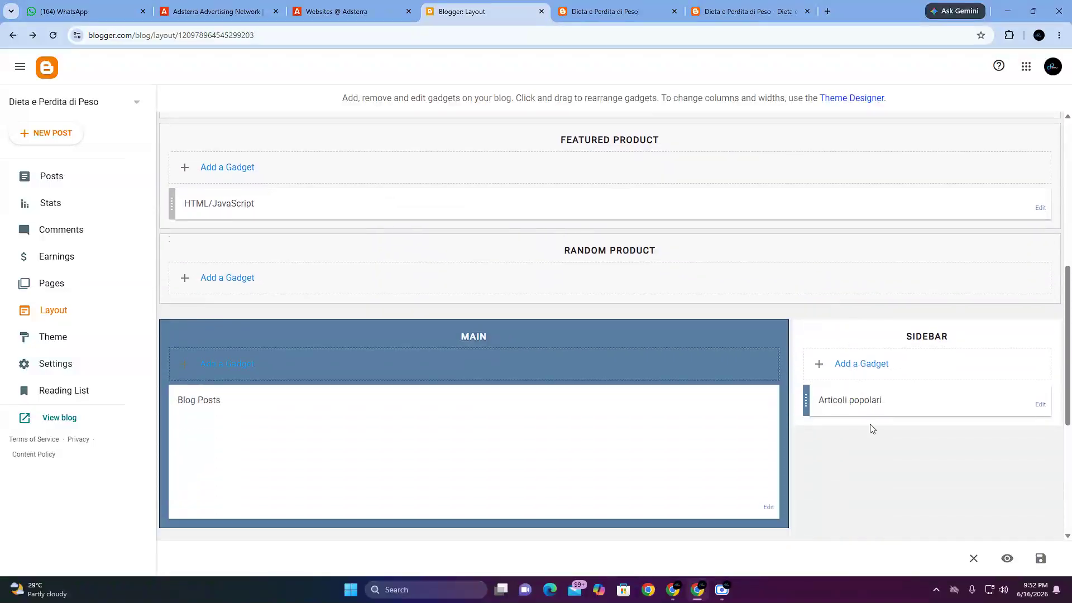
scroll(873, 428, down, 1)
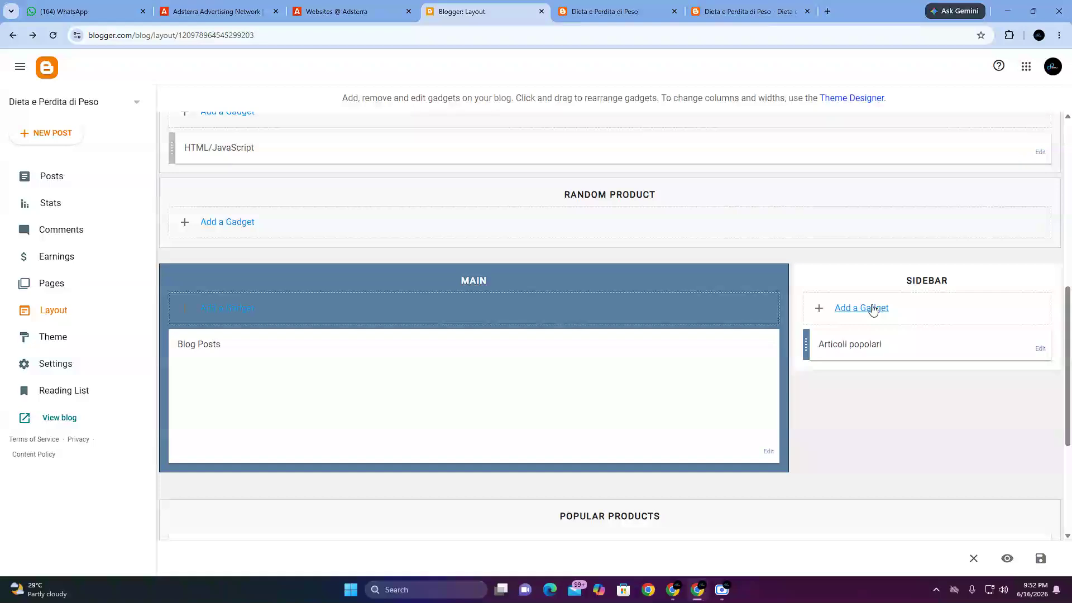
click(866, 310)
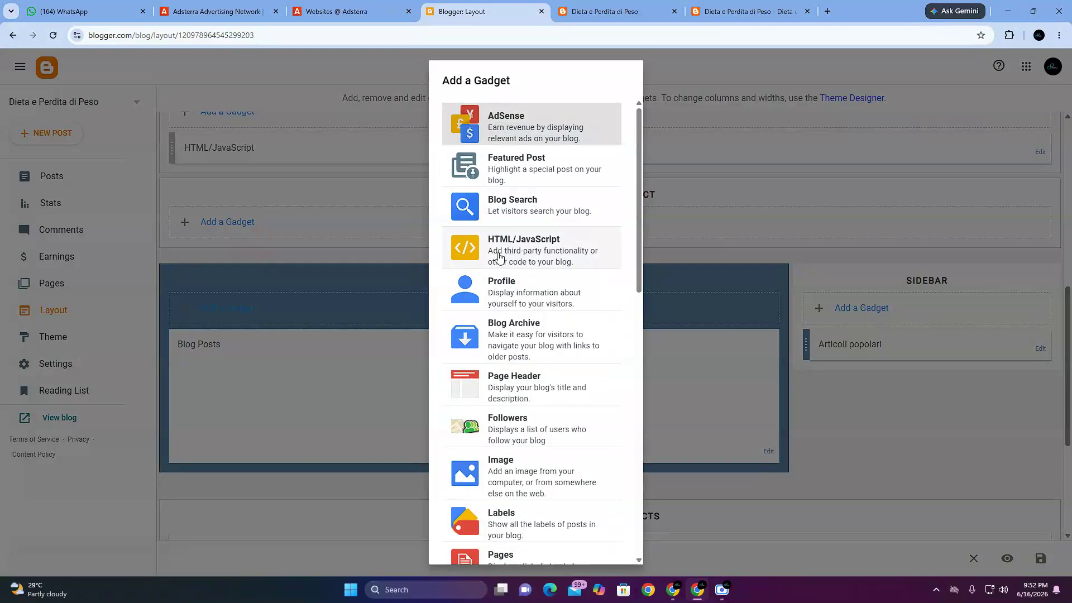
click(498, 257)
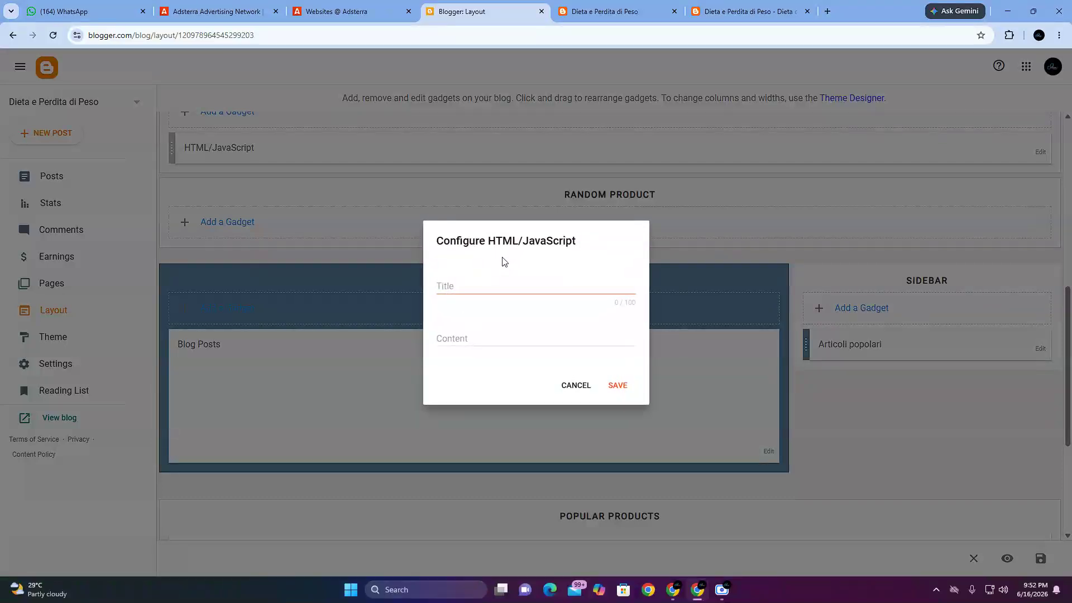
Step: Paste the Banner 320x50 code twice, one copy below the other, into the sidebar gadget's Content field, leaving the Title empty
drag(434, 240, 534, 270)
click(467, 286)
click(445, 340)
right_click(445, 339)
click(463, 206)
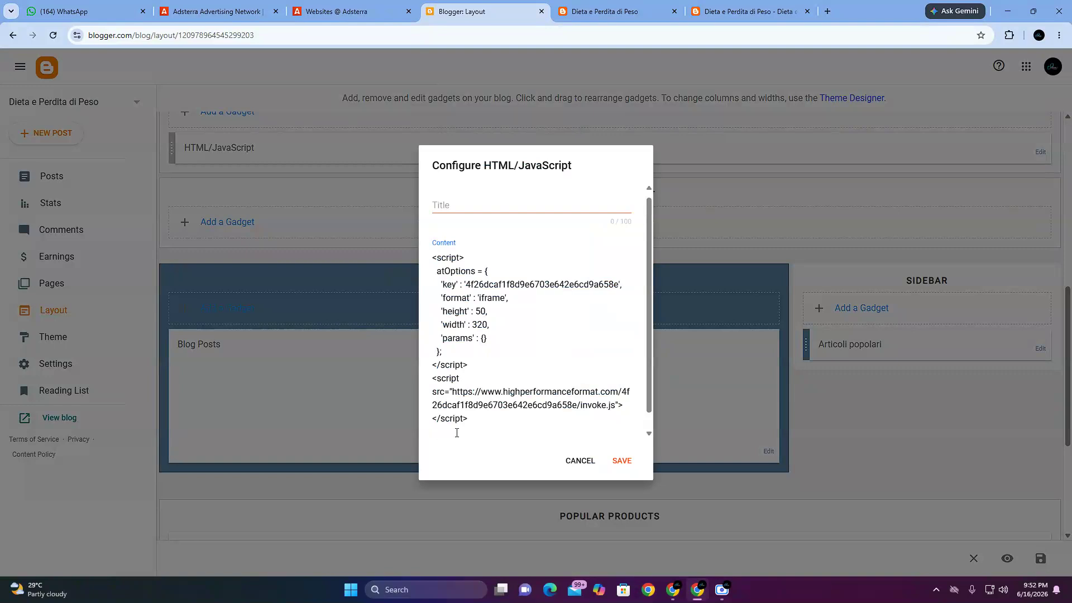
right_click(456, 433)
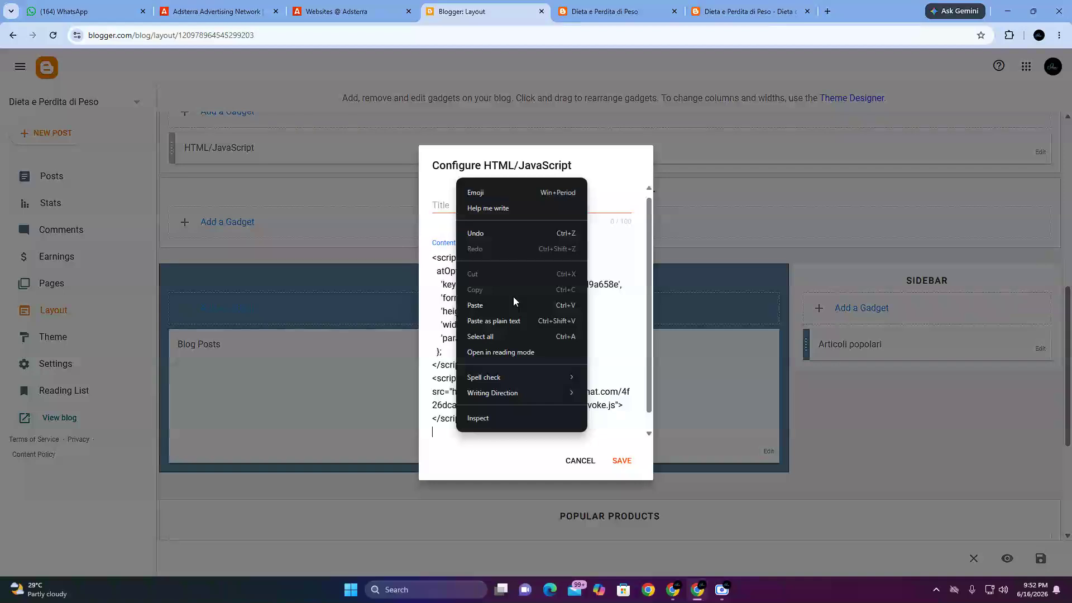
click(508, 310)
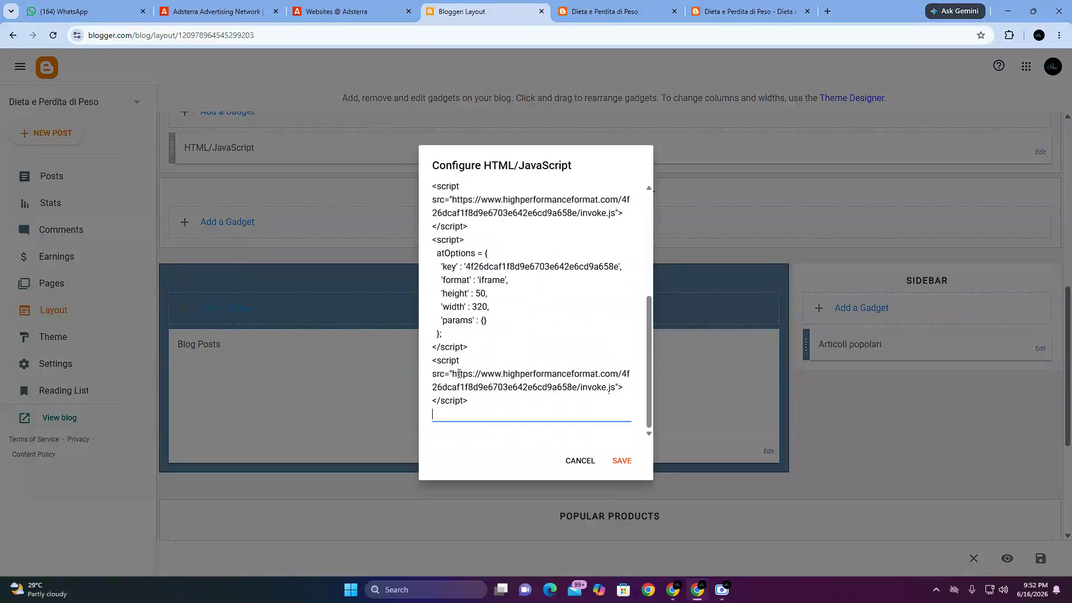
Step: Check both pasted banner scripts in the sidebar gadget's content and save the gadget
scroll(450, 360, up, 3)
scroll(445, 380, down, 2)
scroll(441, 390, up, 3)
scroll(437, 400, down, 3)
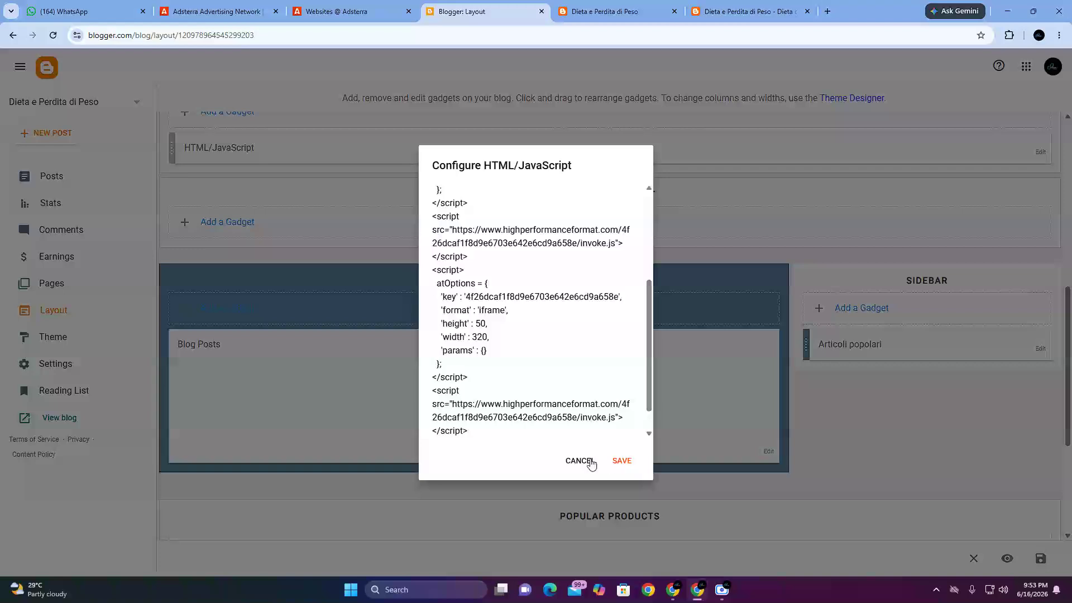
click(621, 461)
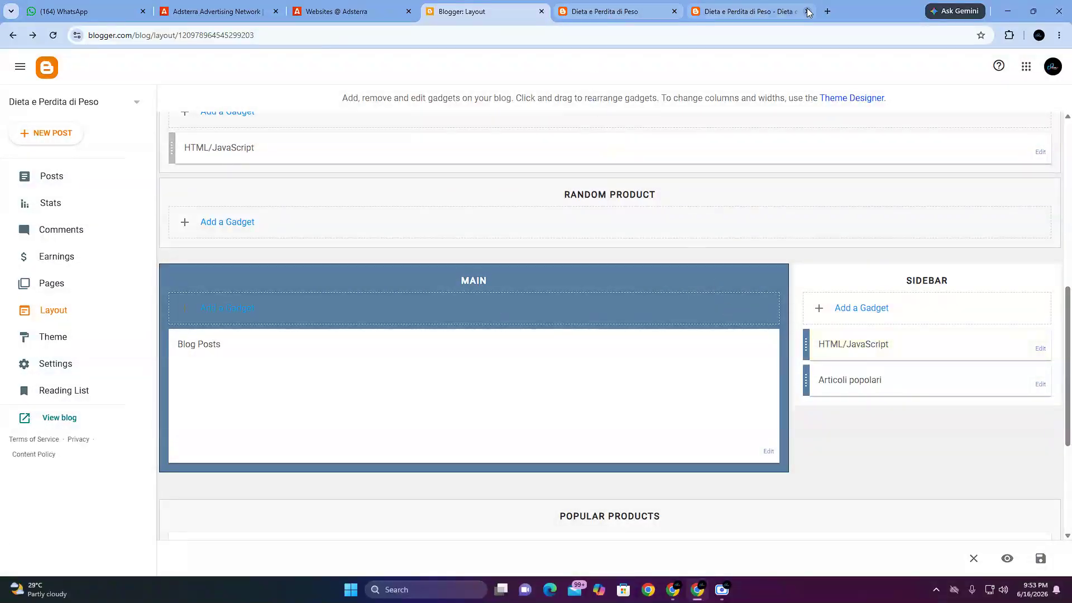
Step: Reload the Dieta e Perdita di Peso product post and examine the banners in its sidebar above Articoli popolari
click(751, 11)
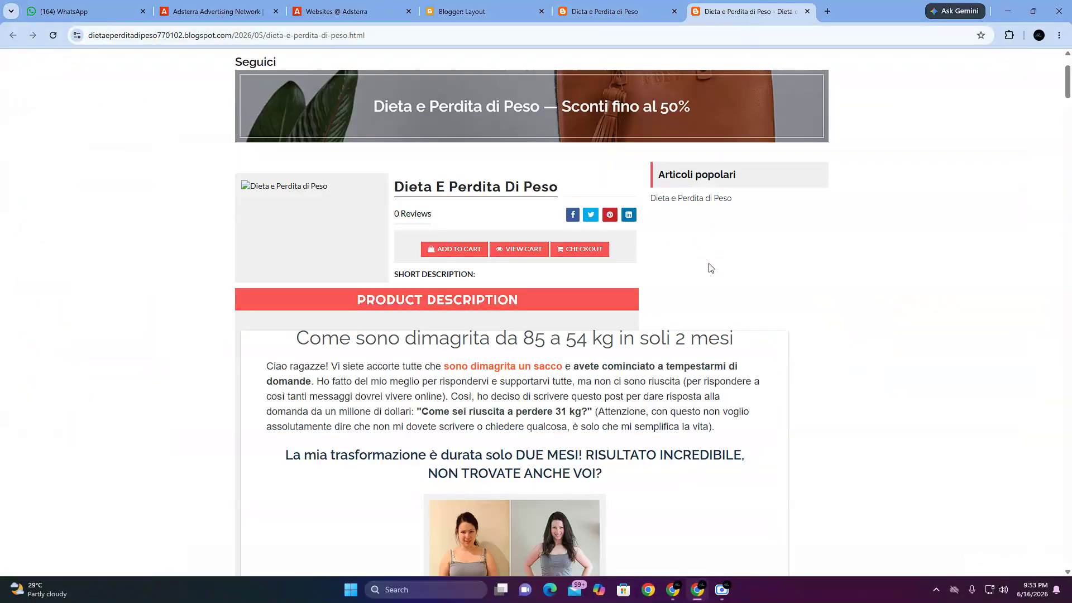
click(51, 39)
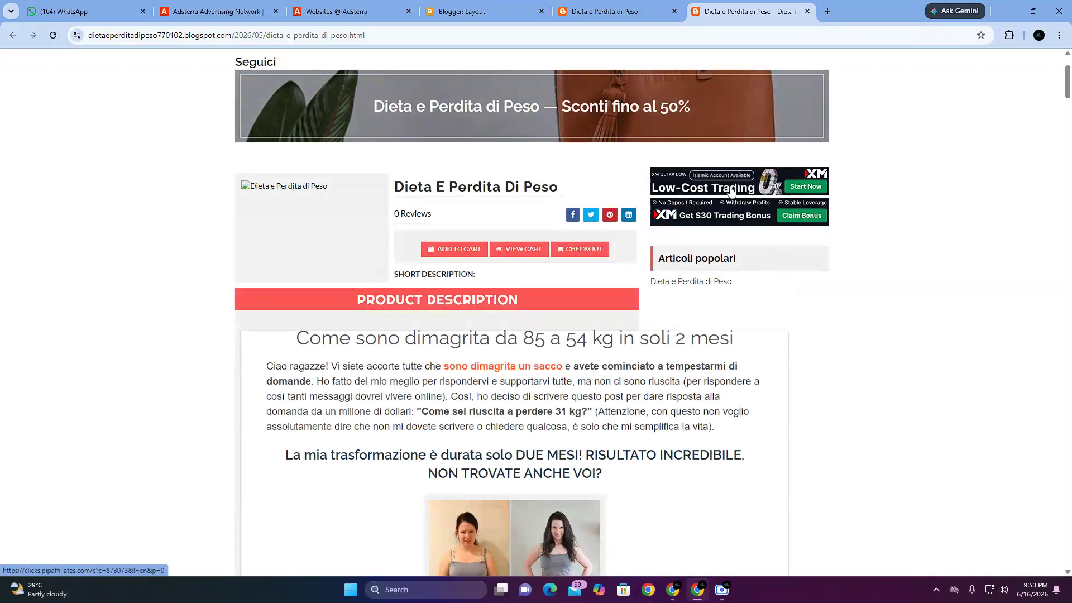
scroll(313, 223, up, 2)
Step: Open the blog's home page, examine the banners above Latest Products and in the footer, and reload the page
click(265, 137)
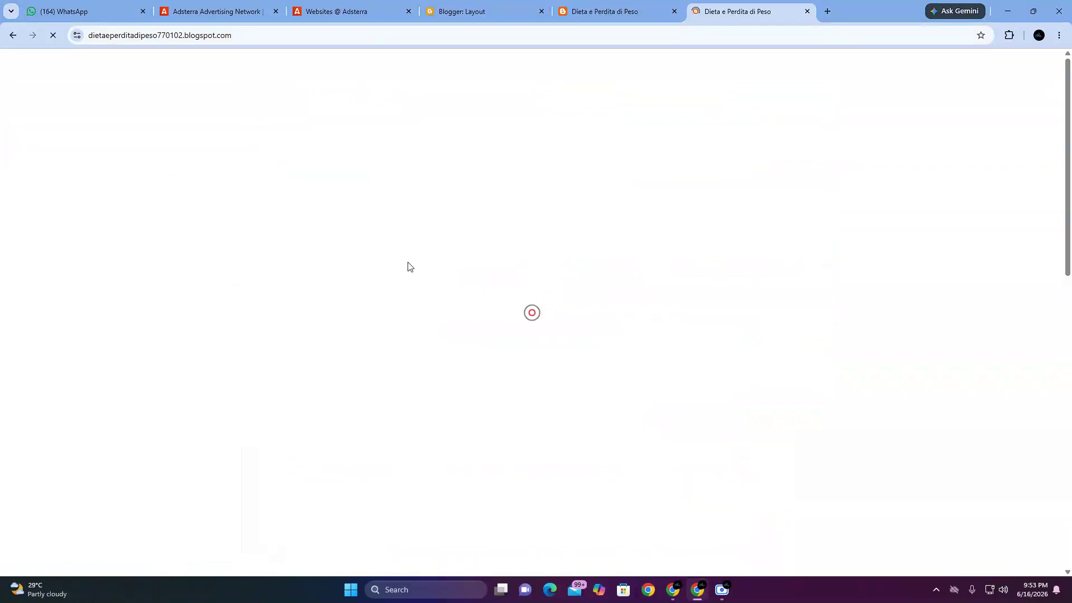
scroll(392, 349, down, 1)
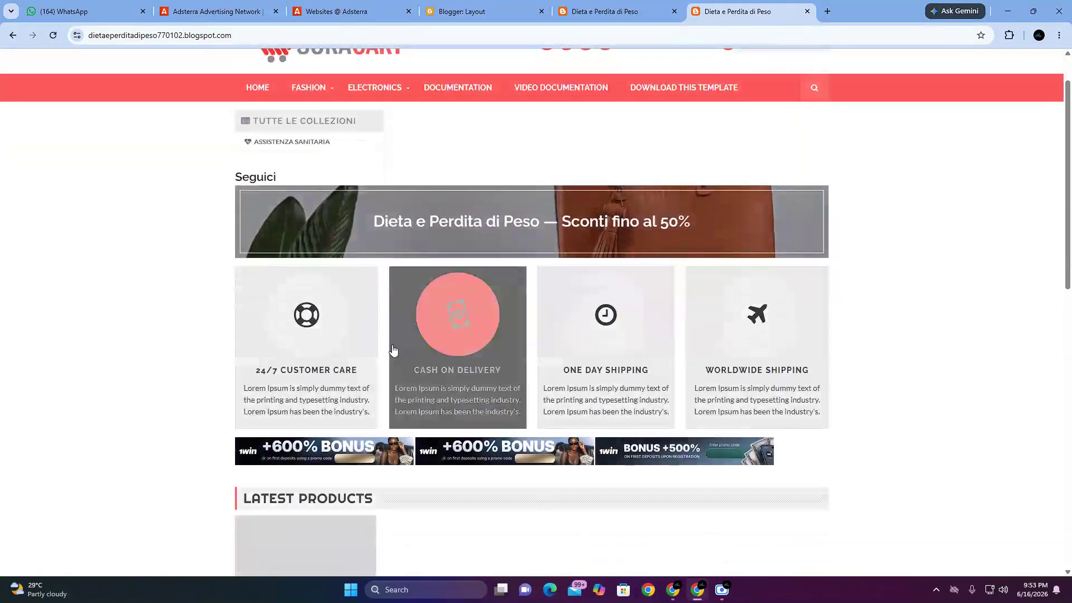
scroll(509, 398, down, 4)
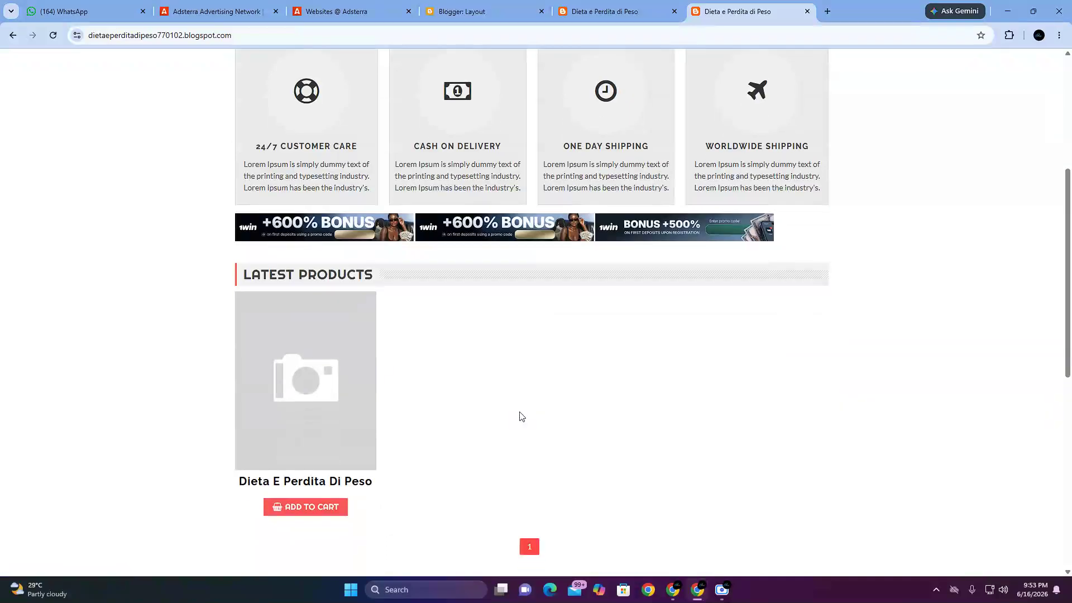
scroll(521, 420, down, 8)
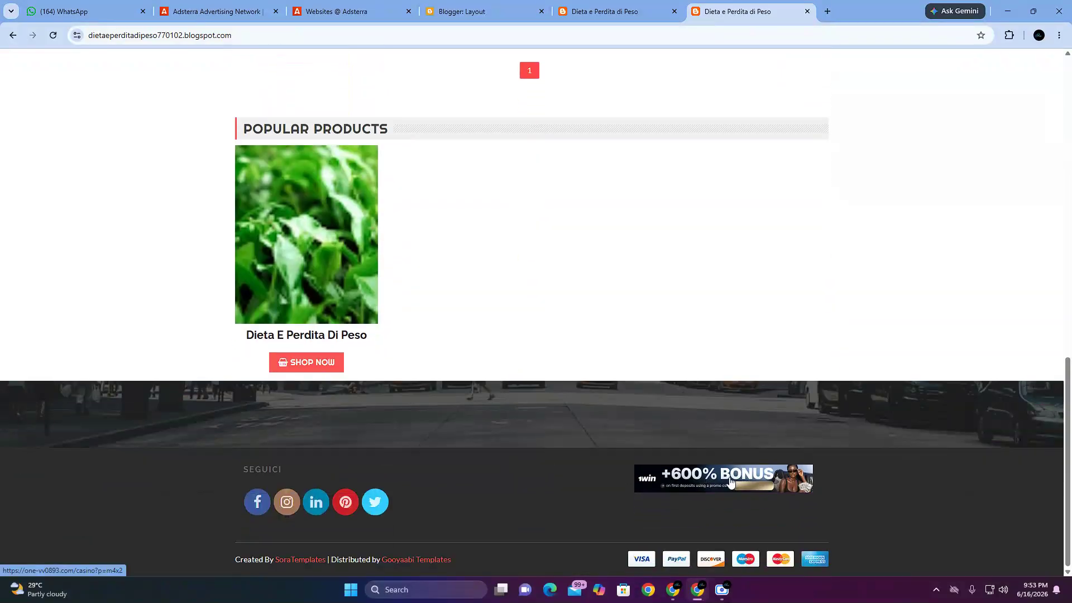
scroll(531, 366, up, 5)
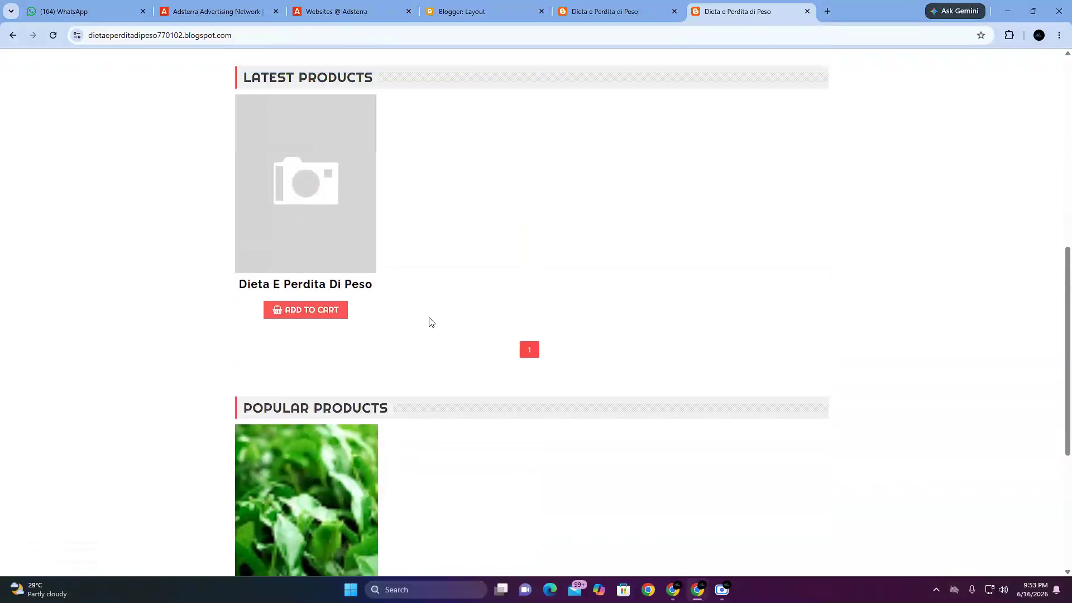
scroll(427, 313, up, 7)
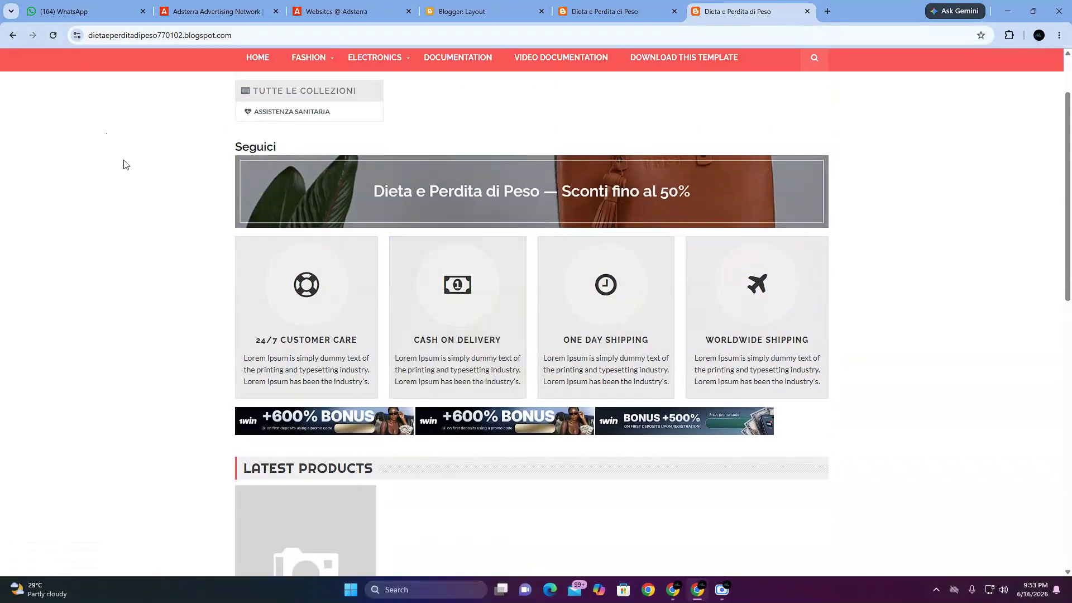
scroll(84, 86, up, 2)
click(53, 35)
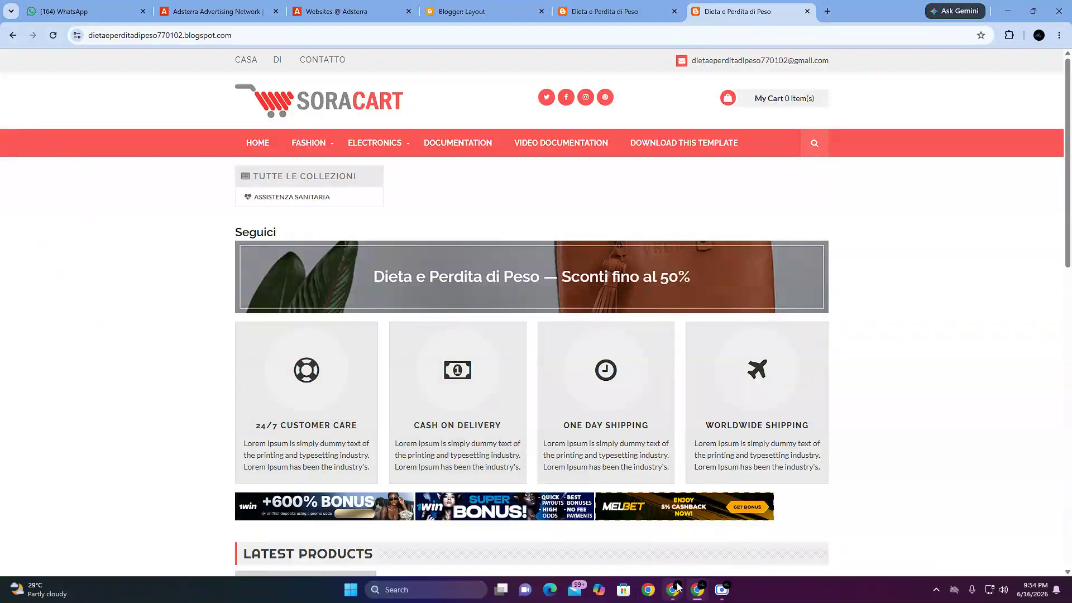
mouse_move(673, 590)
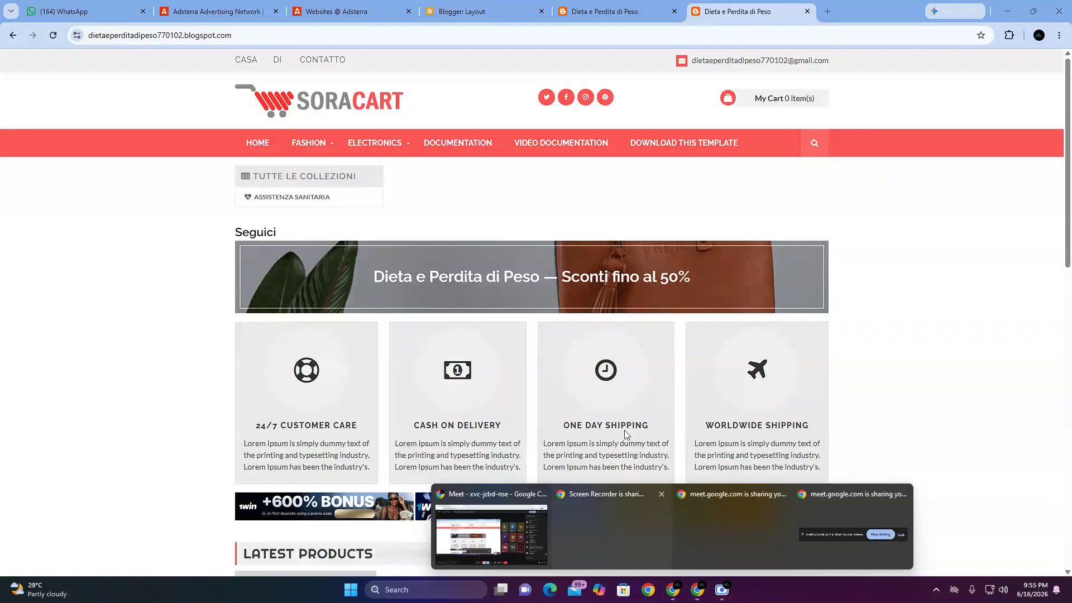
Step: Switch to the Adsterra websites page, close the Banner 320x50 code and open the Social Bar code for dietaeperditadipeso770102.blogspot.com
click(357, 8)
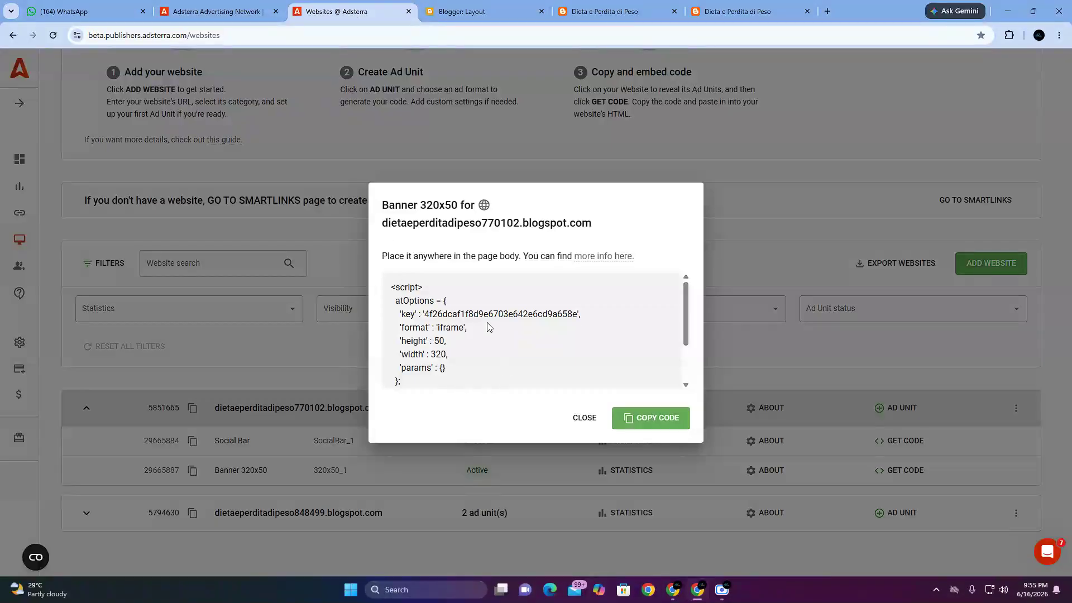
click(585, 418)
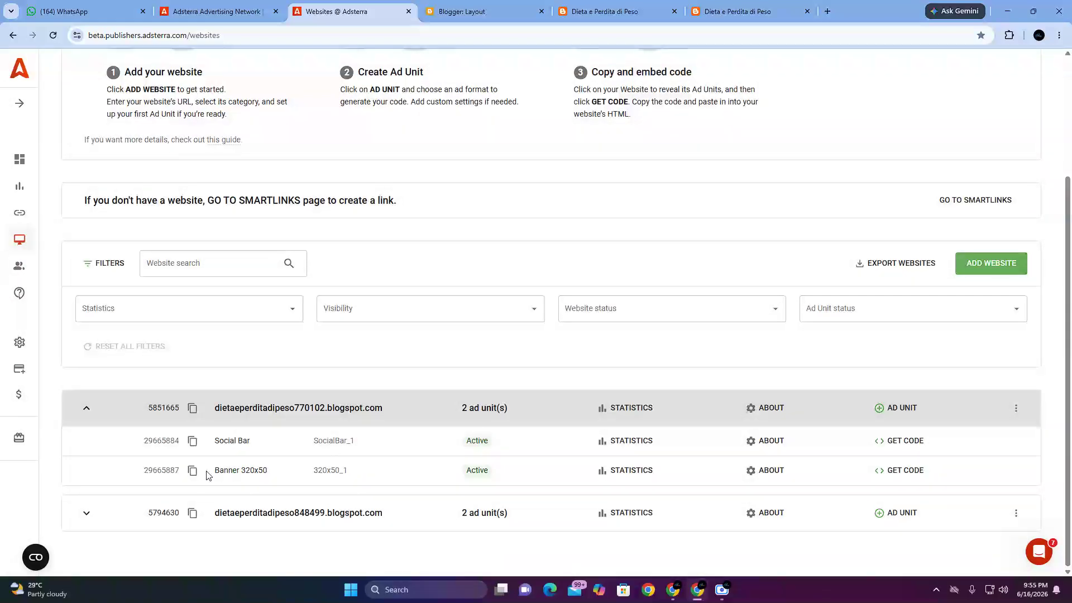
drag(220, 441, 494, 445)
click(849, 449)
click(899, 444)
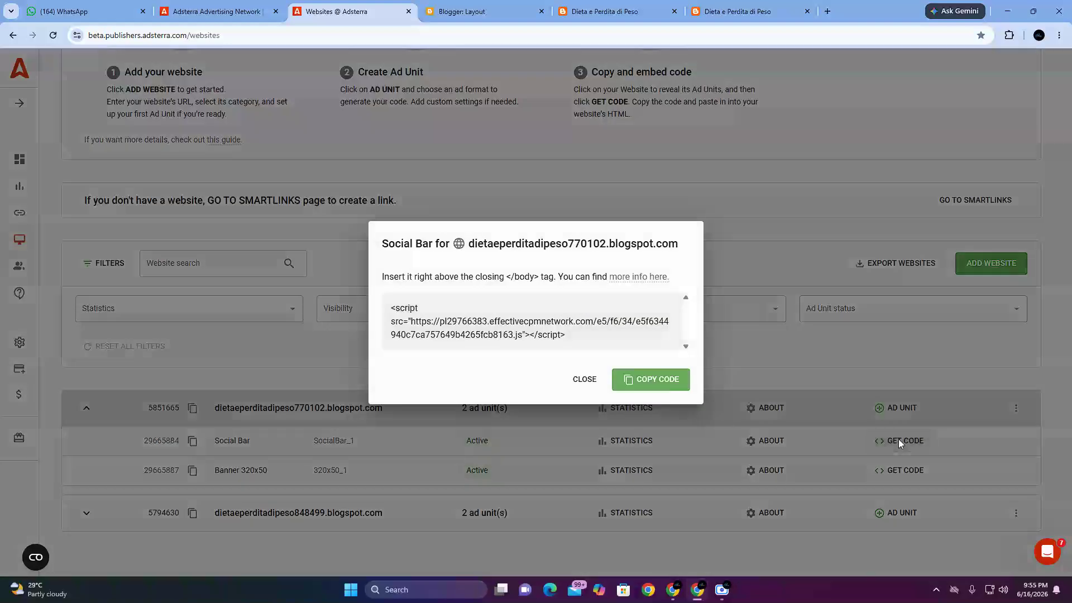
Step: Review the Social Bar heading and script, and copy the whole Social Bar code
drag(383, 244, 685, 246)
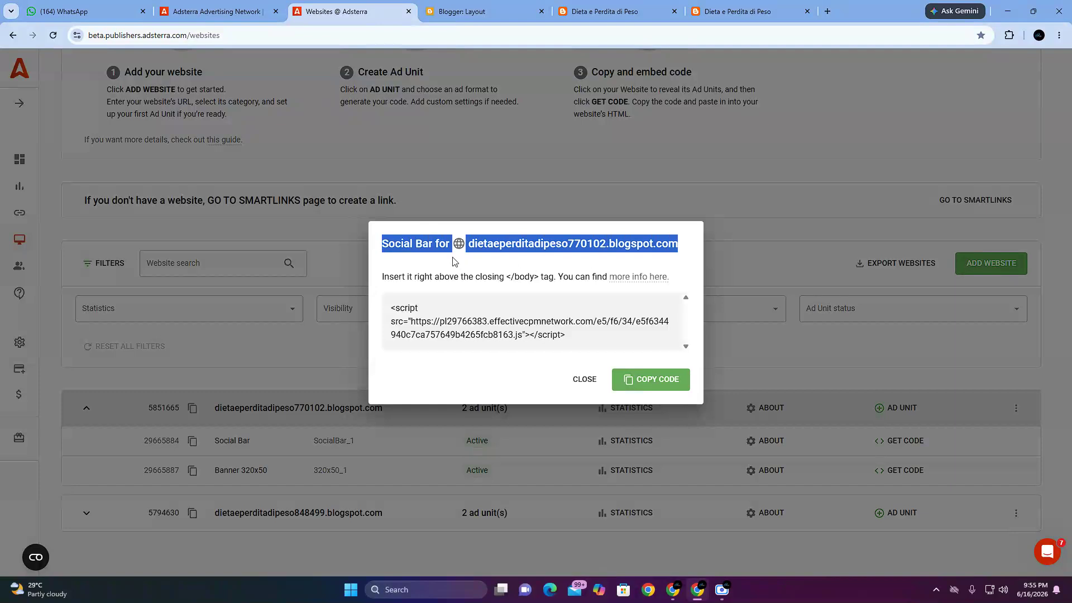
click(453, 338)
drag(391, 309, 583, 338)
click(431, 374)
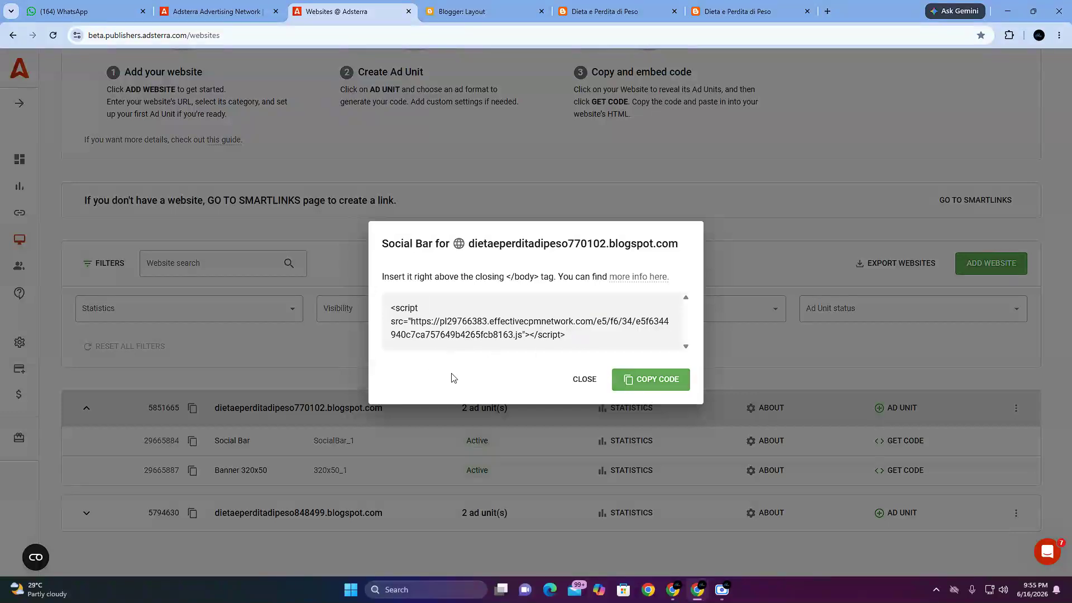
click(653, 385)
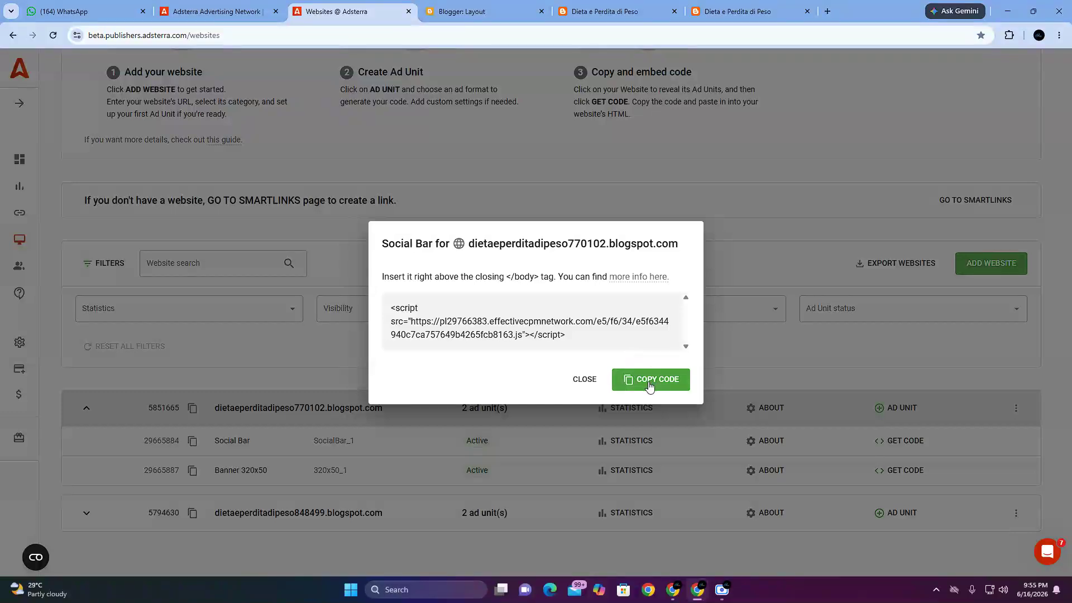
click(650, 387)
Step: Switch to the Blogger layout and add an HTML/JavaScript gadget to Footer Widget (B)
click(494, 11)
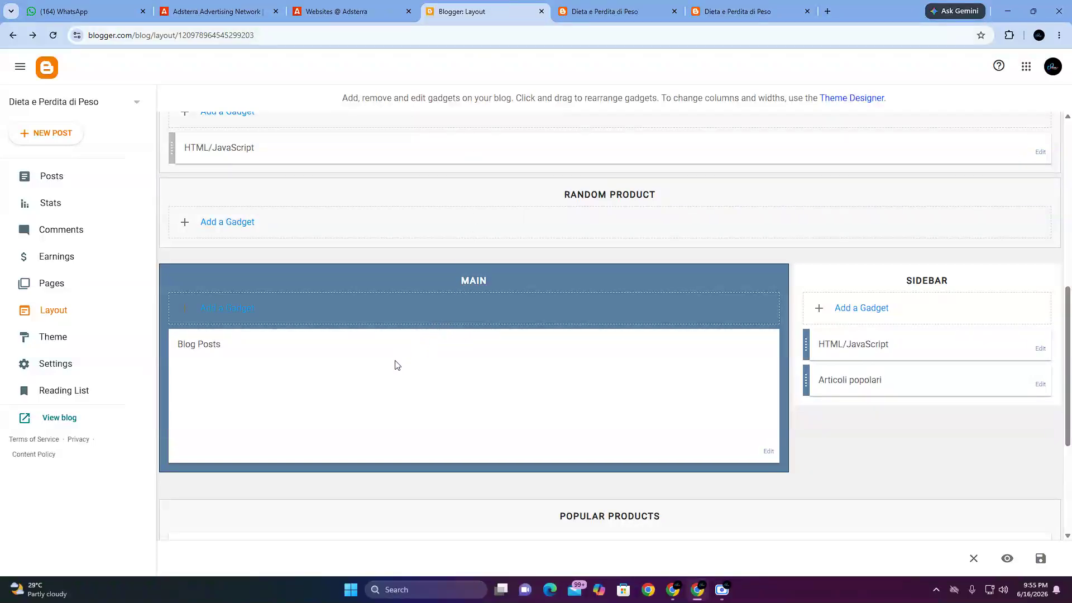
scroll(397, 366, down, 4)
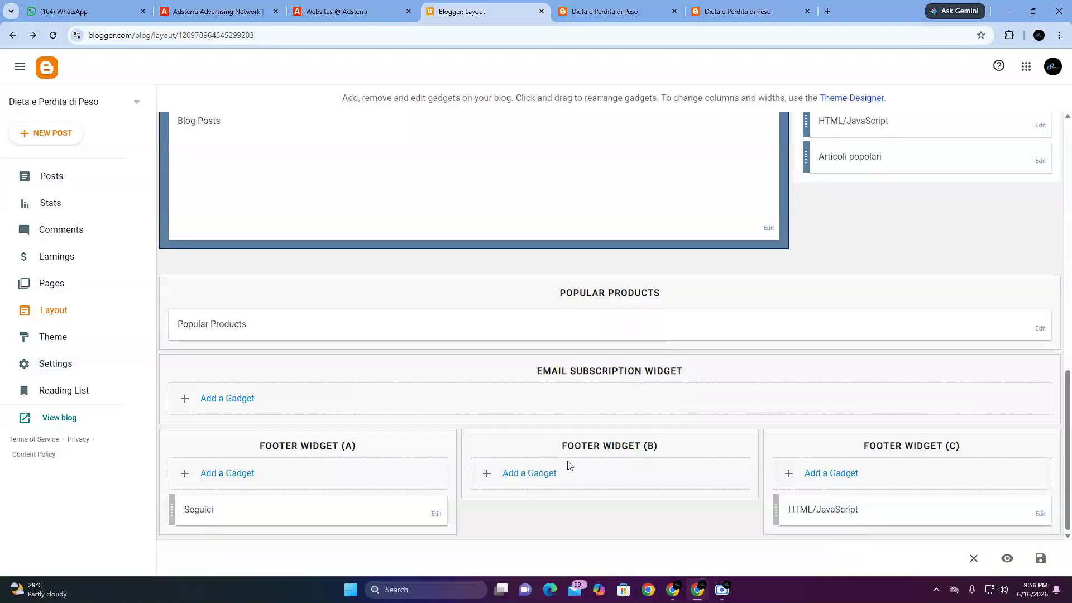
click(539, 475)
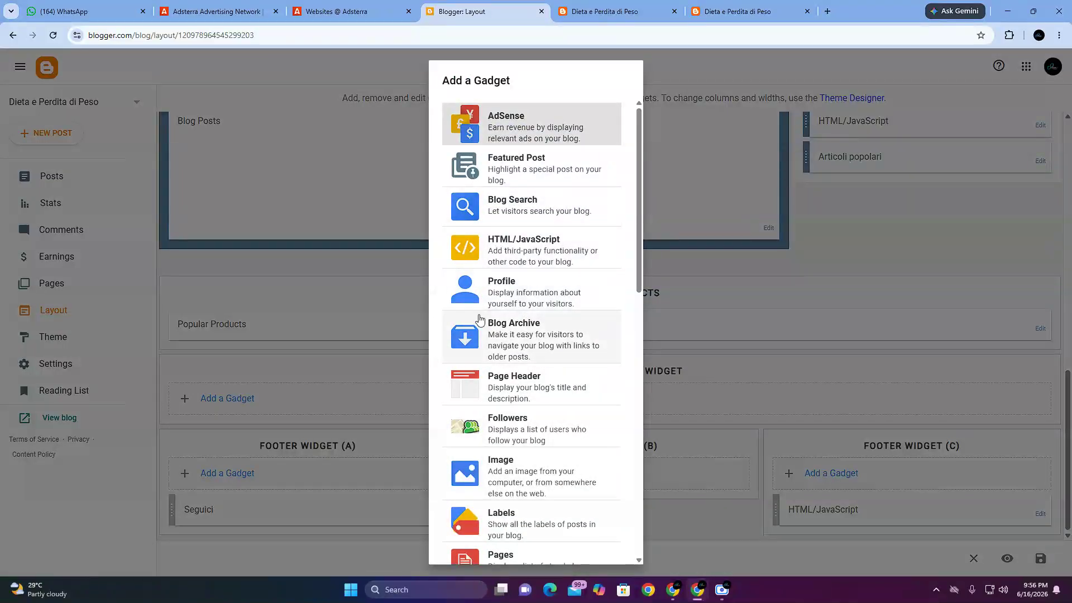
click(521, 258)
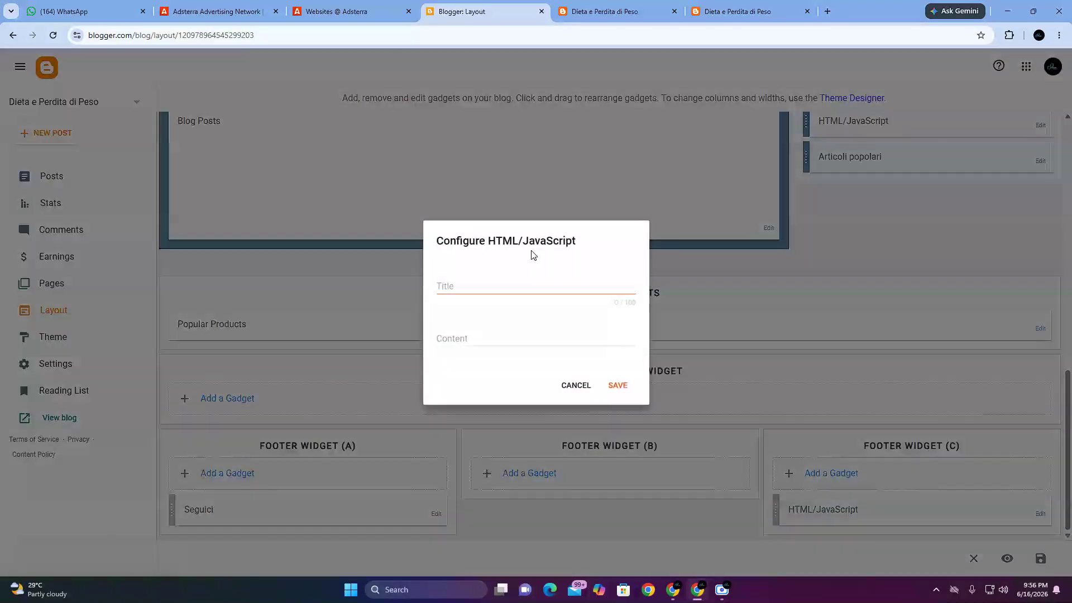
Step: Paste the Social Bar script into the new gadget's Content field, leaving the Title empty
click(509, 289)
click(452, 335)
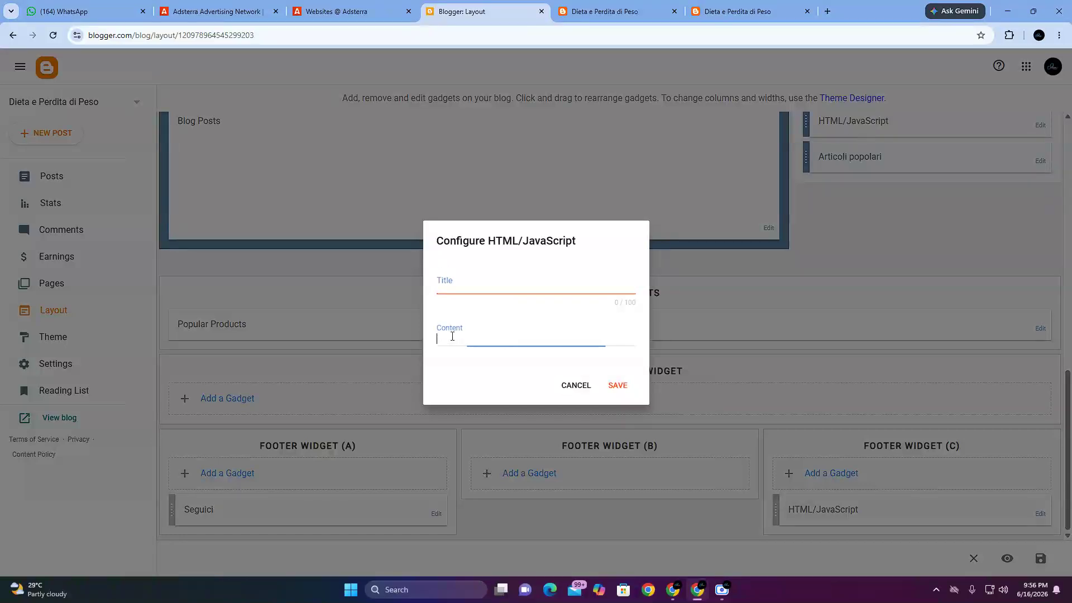
right_click(452, 336)
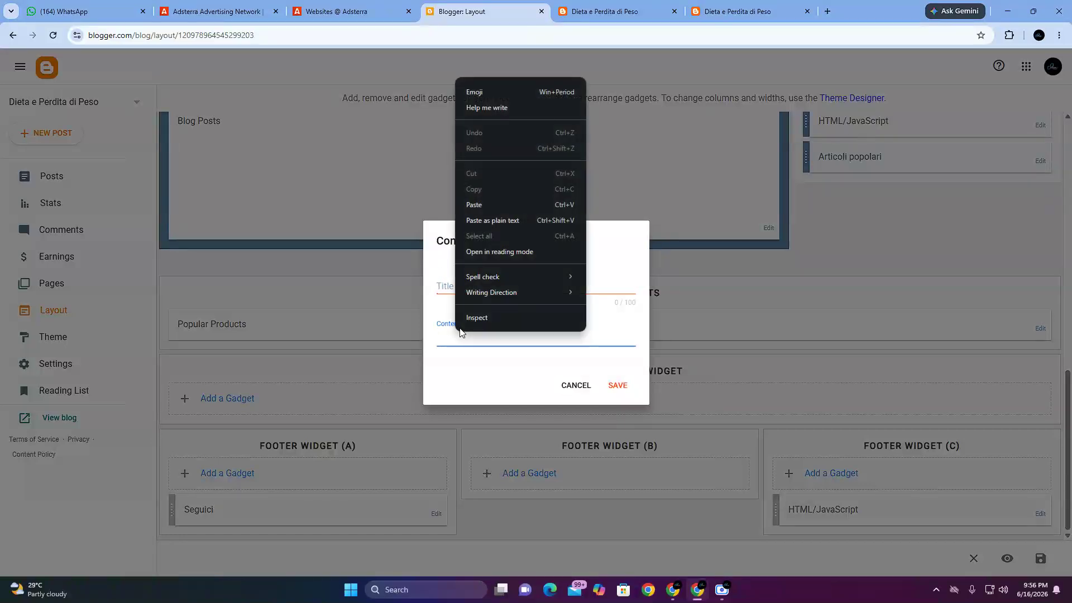
click(483, 199)
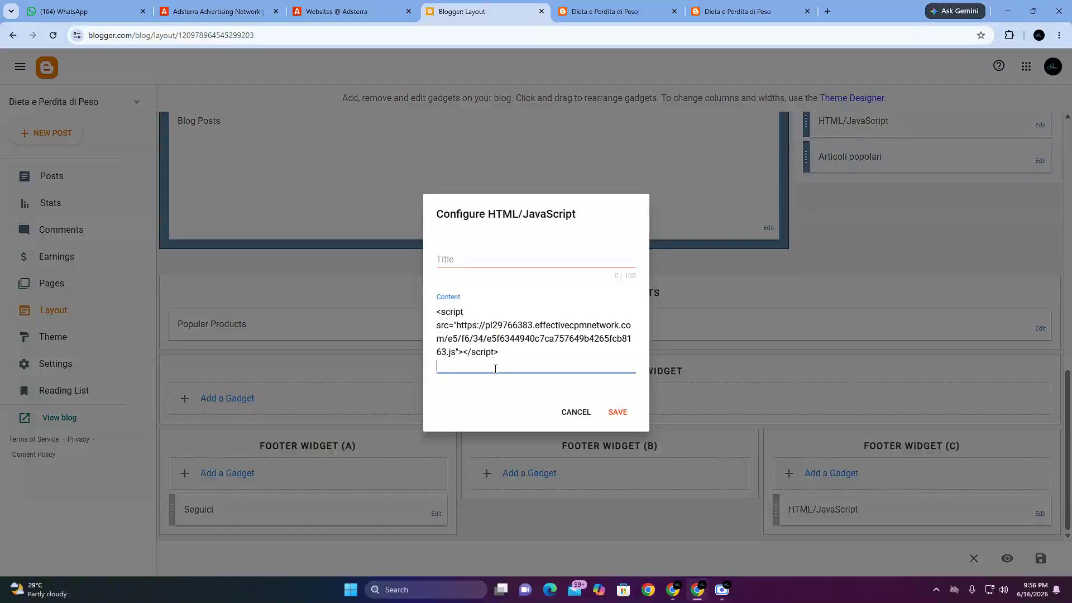
Step: Paste a second copy of the Social Bar script below the first, separated by blank lines, and save the gadget
key(Return)
key(Return)
key(Return)
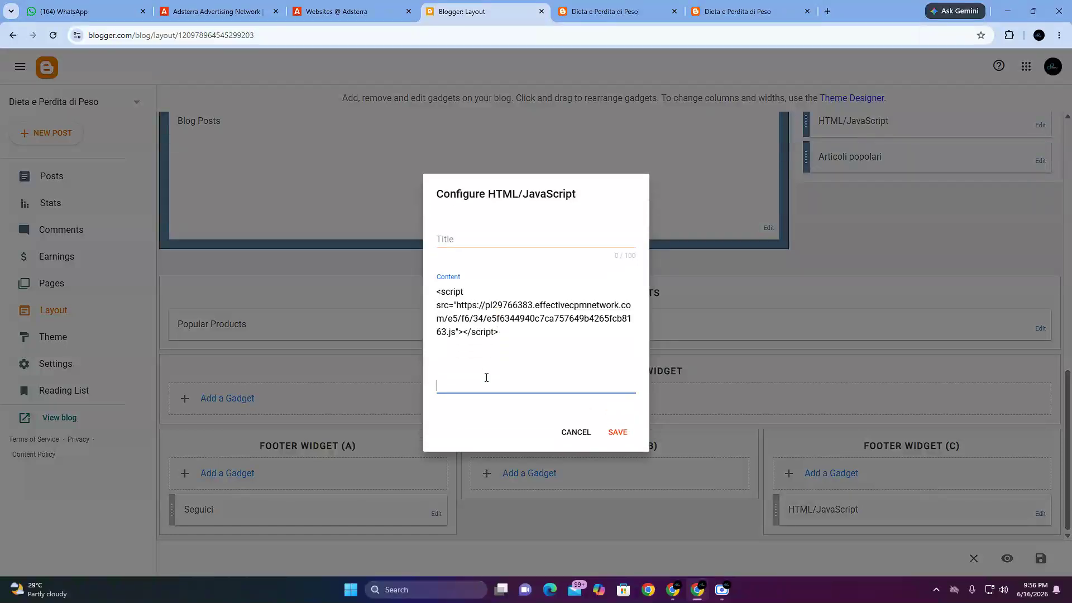
drag(486, 345, 374, 296)
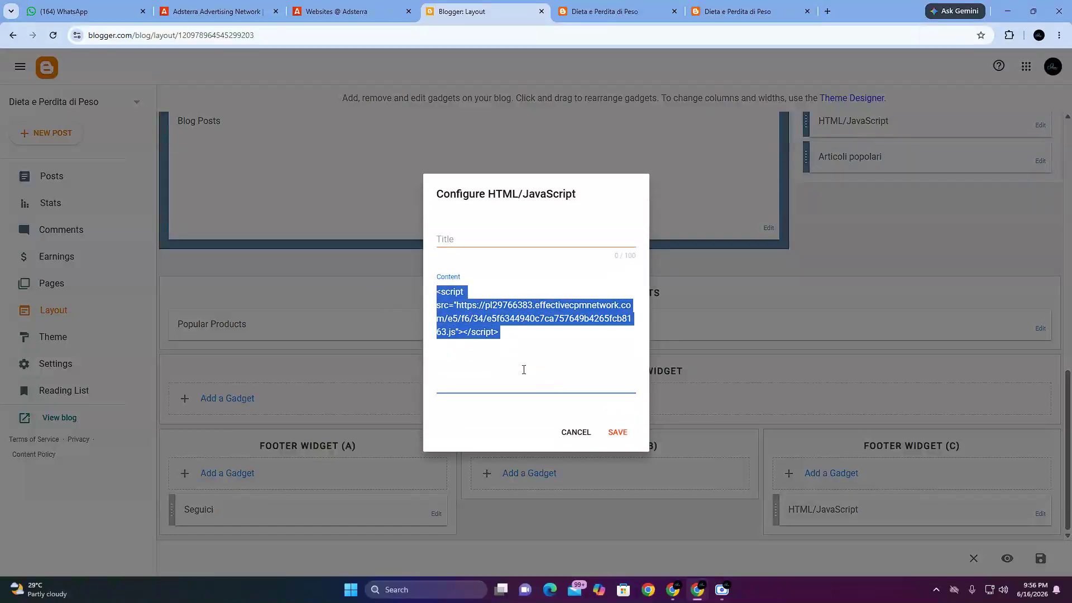
click(467, 367)
right_click(468, 367)
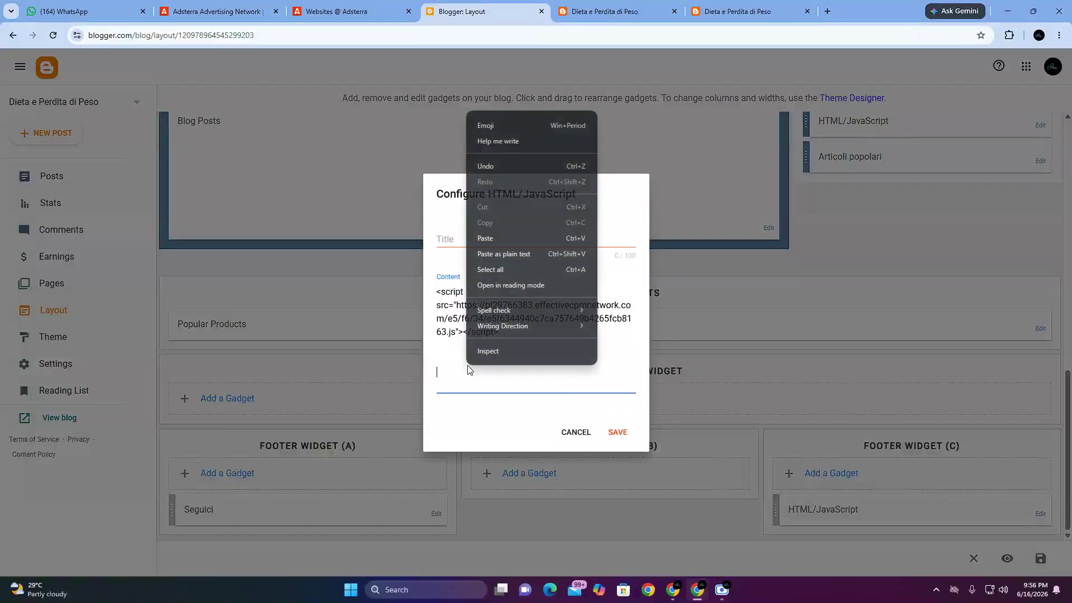
click(482, 237)
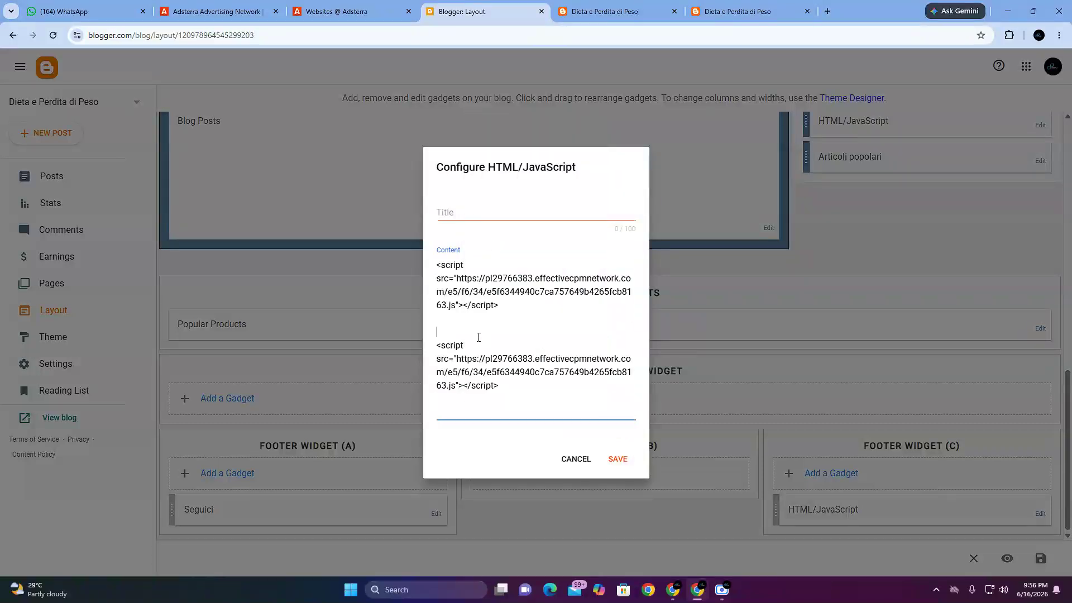
drag(435, 261, 521, 306)
click(617, 459)
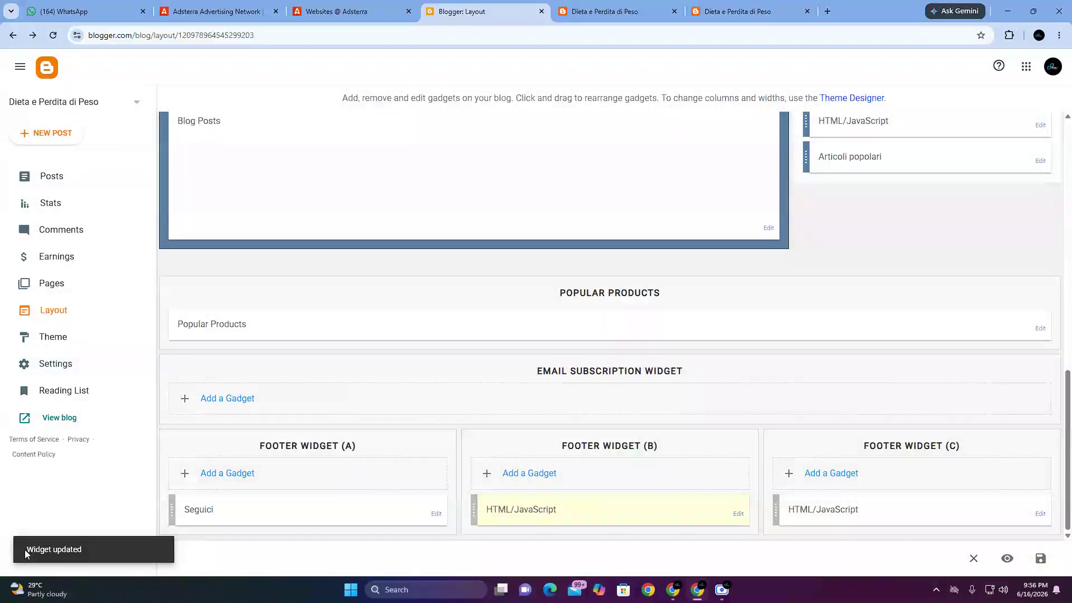
Step: Reload the blog's home page and examine the Social Bar ad and the banners above Latest Products
click(618, 11)
scroll(469, 335, up, 13)
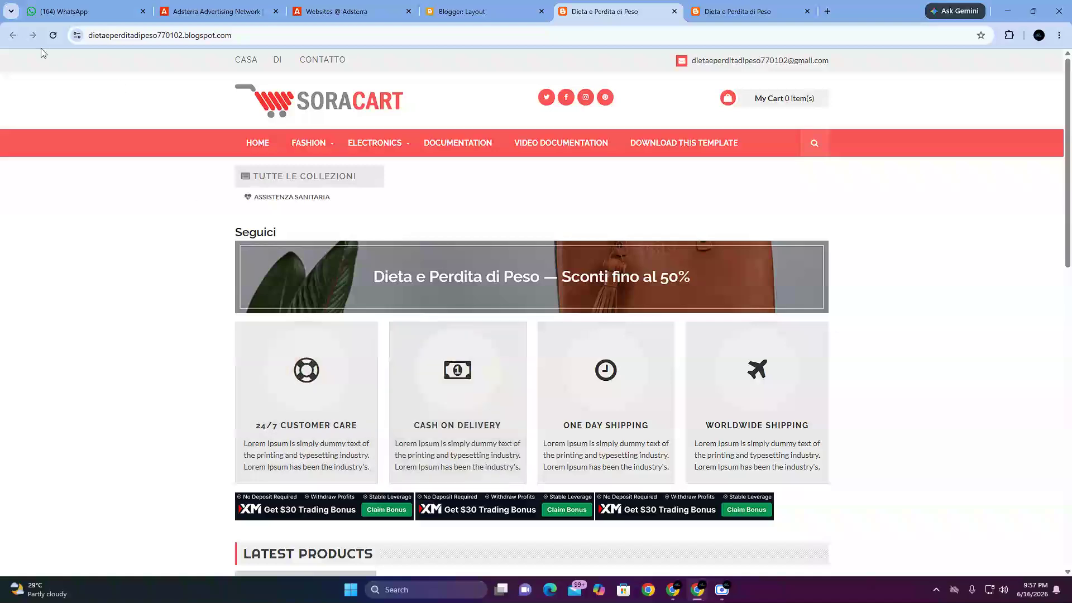
scroll(421, 455, down, 3)
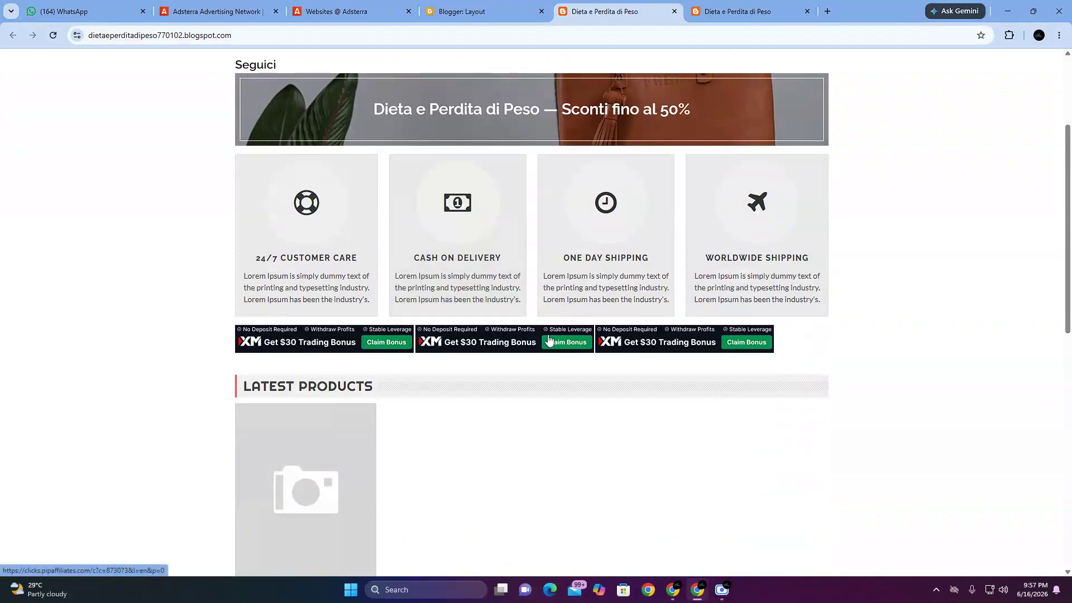
scroll(555, 444, up, 1)
scroll(555, 444, up, 3)
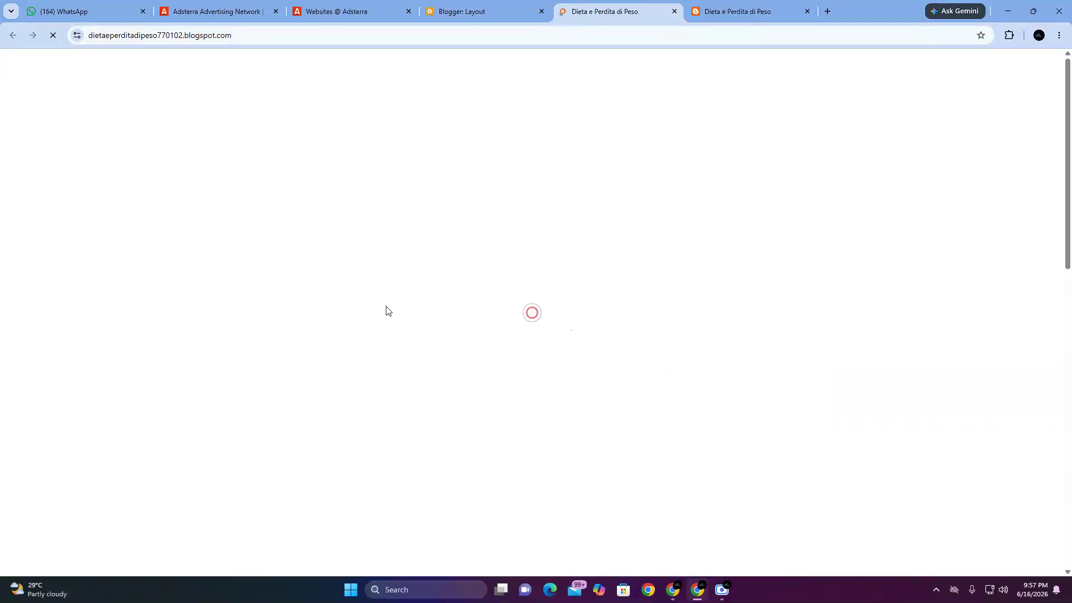
scroll(494, 369, down, 6)
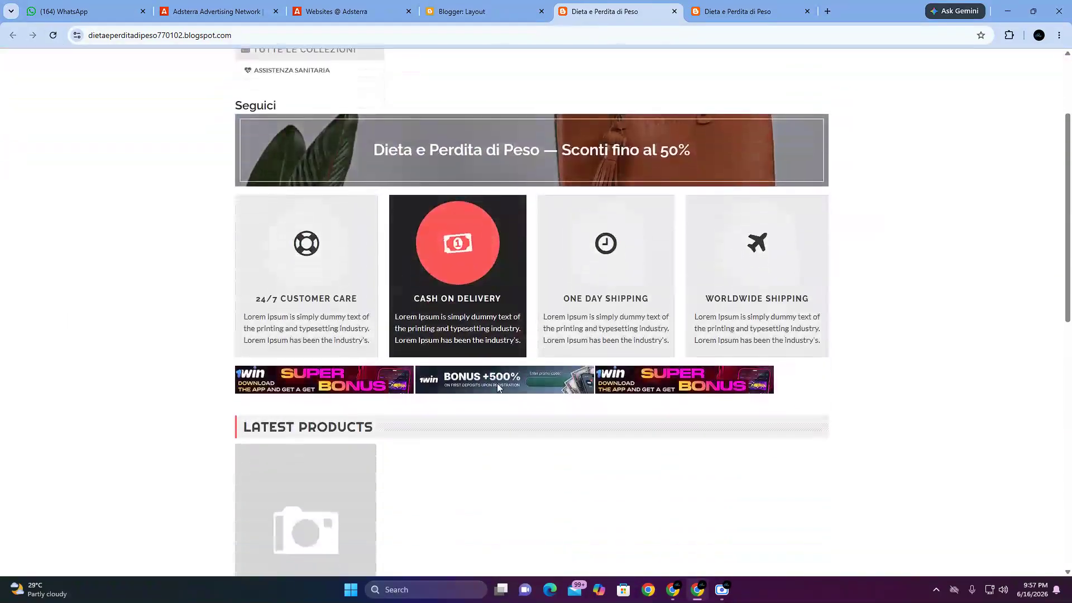
scroll(499, 391, down, 6)
scroll(501, 393, up, 9)
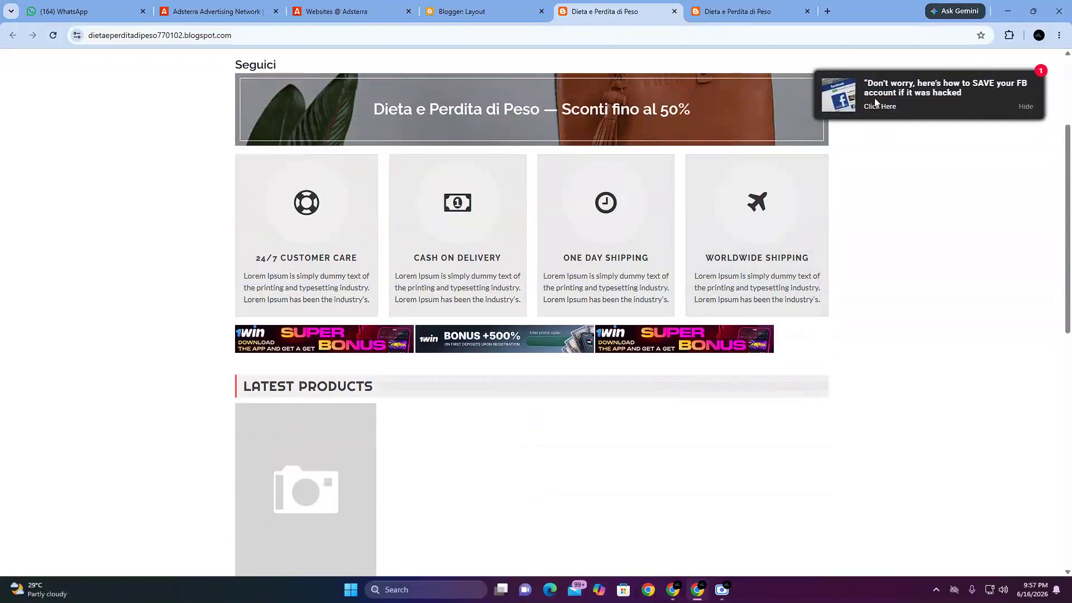
scroll(875, 100, down, 3)
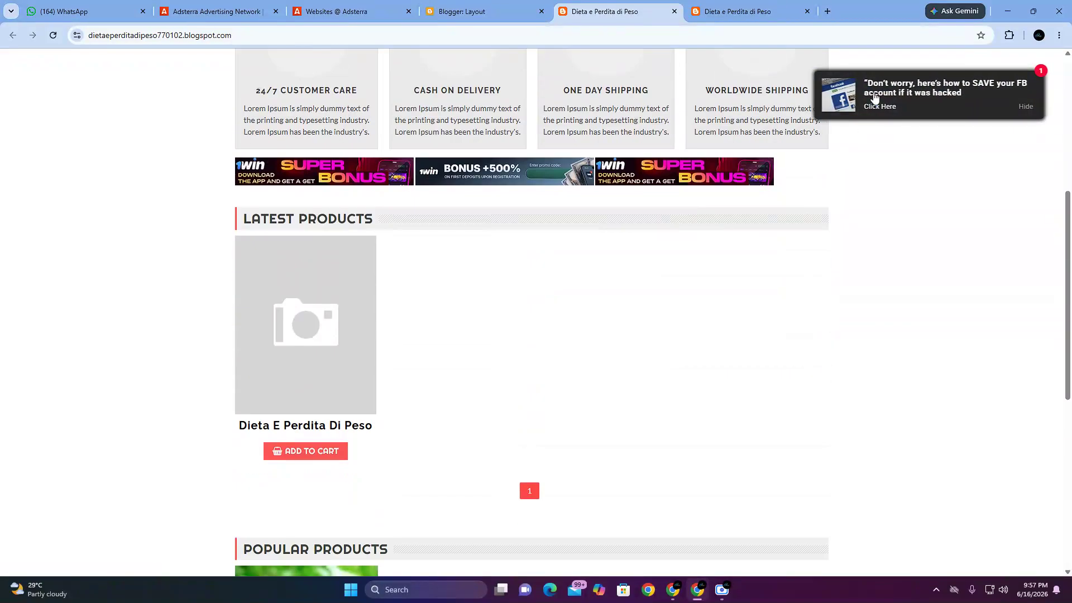
Step: Hide the Social Bar ad and reload the home page to check the ads again
click(1026, 106)
click(53, 35)
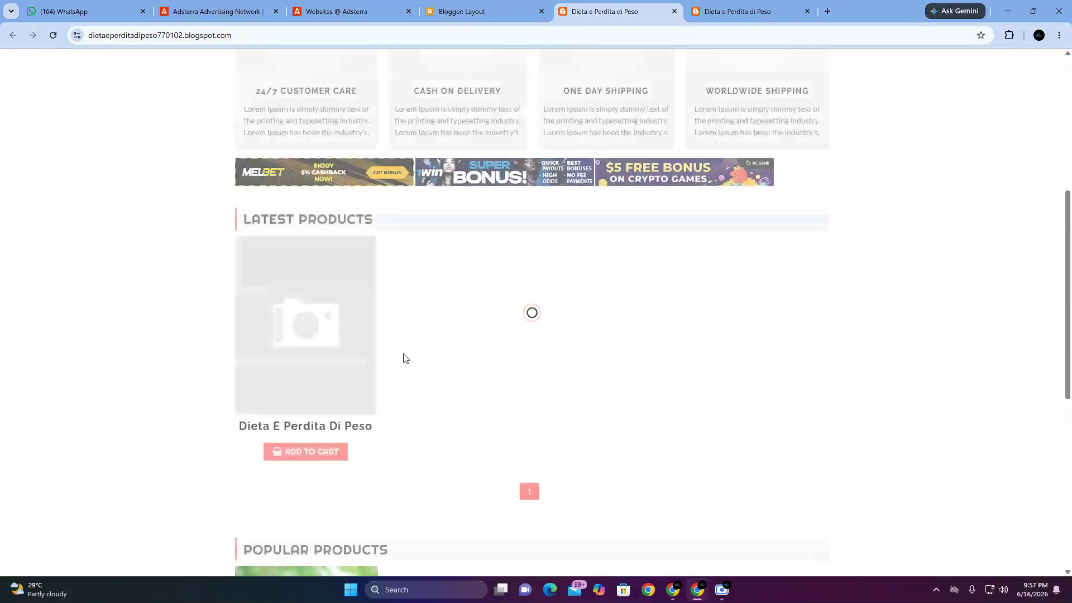
scroll(564, 389, up, 4)
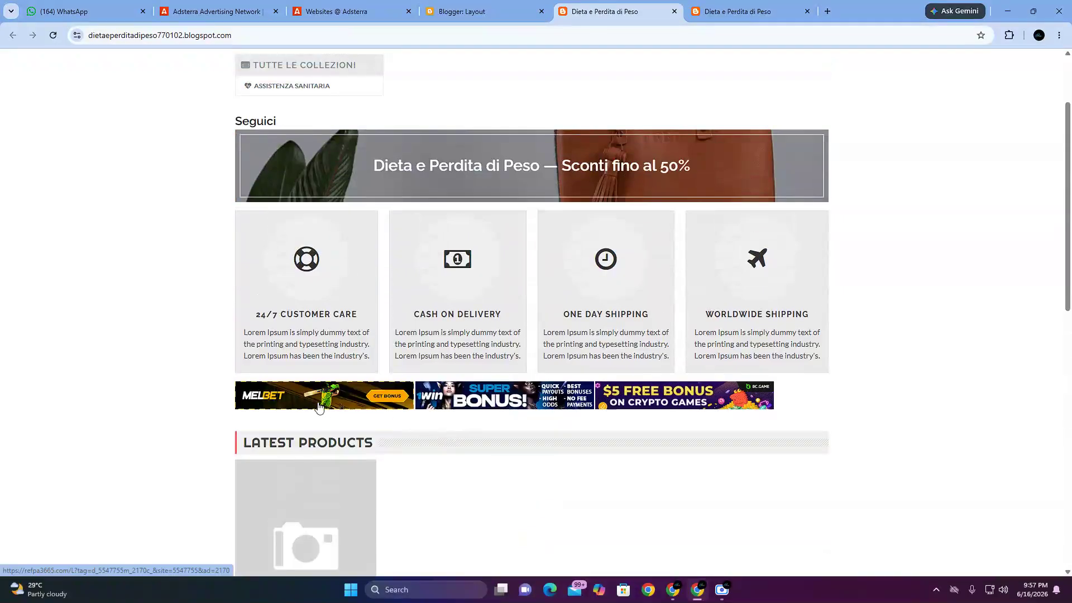
scroll(690, 444, up, 2)
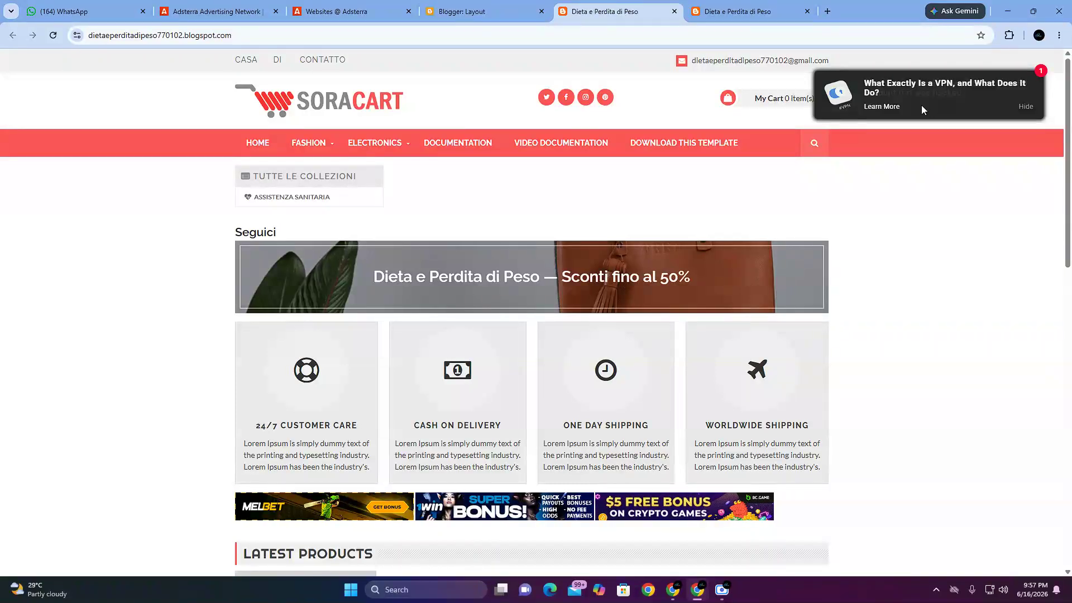
Step: Examine the Social Bar ad, the banners above Latest Products and the footer banner on the home page
scroll(460, 335, down, 2)
scroll(631, 403, up, 2)
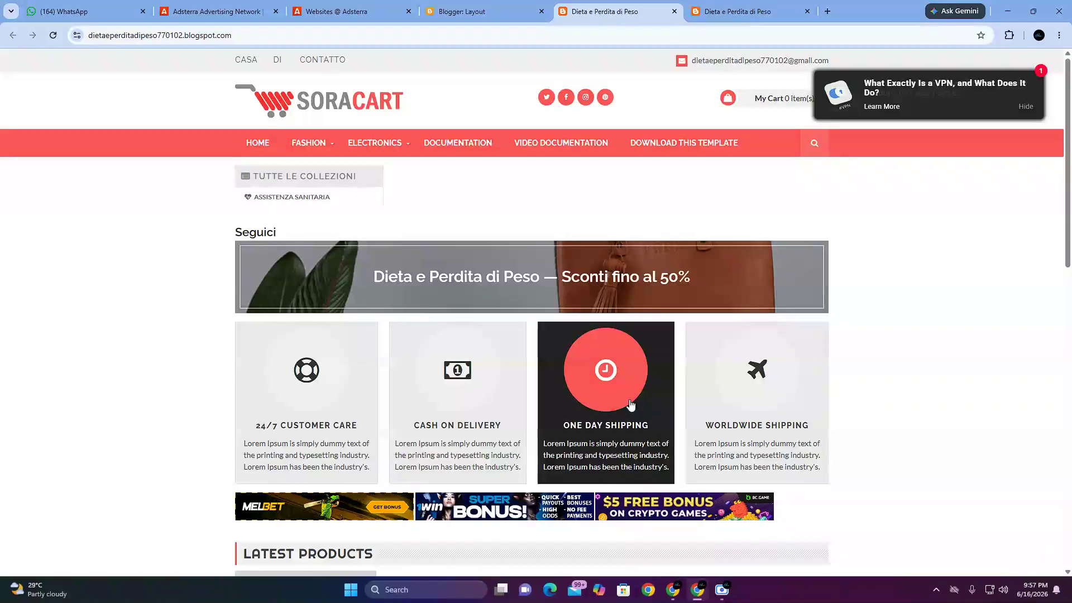
scroll(599, 416, down, 2)
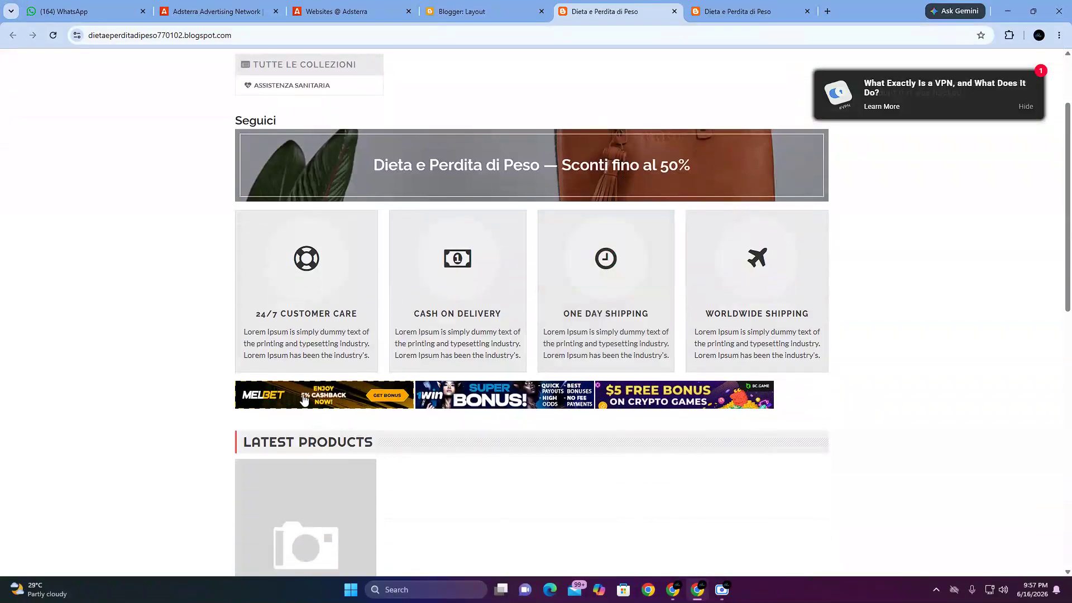
scroll(601, 428, down, 11)
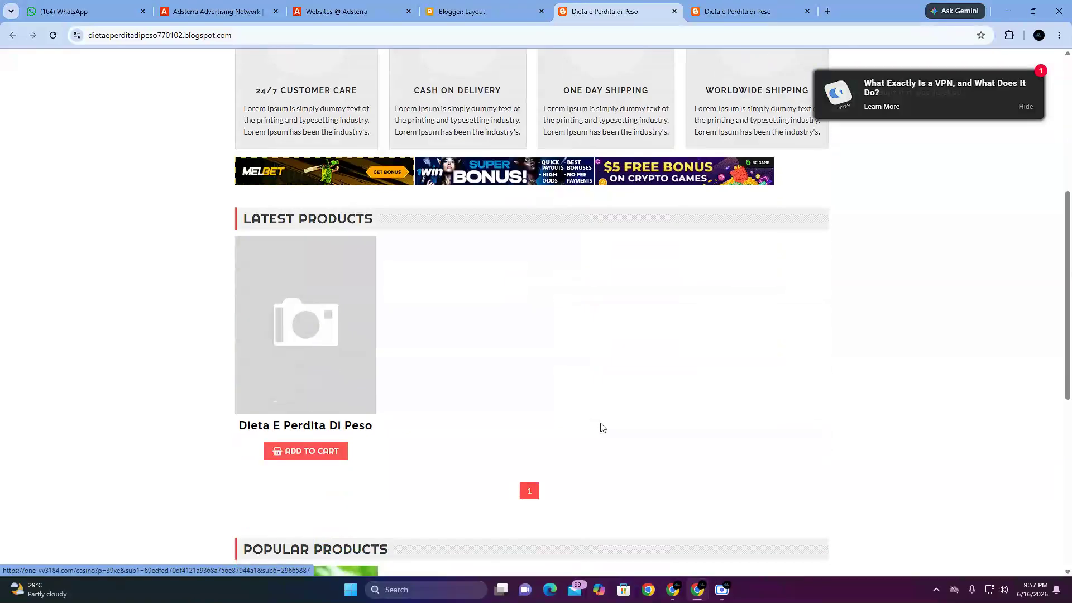
scroll(619, 450, down, 1)
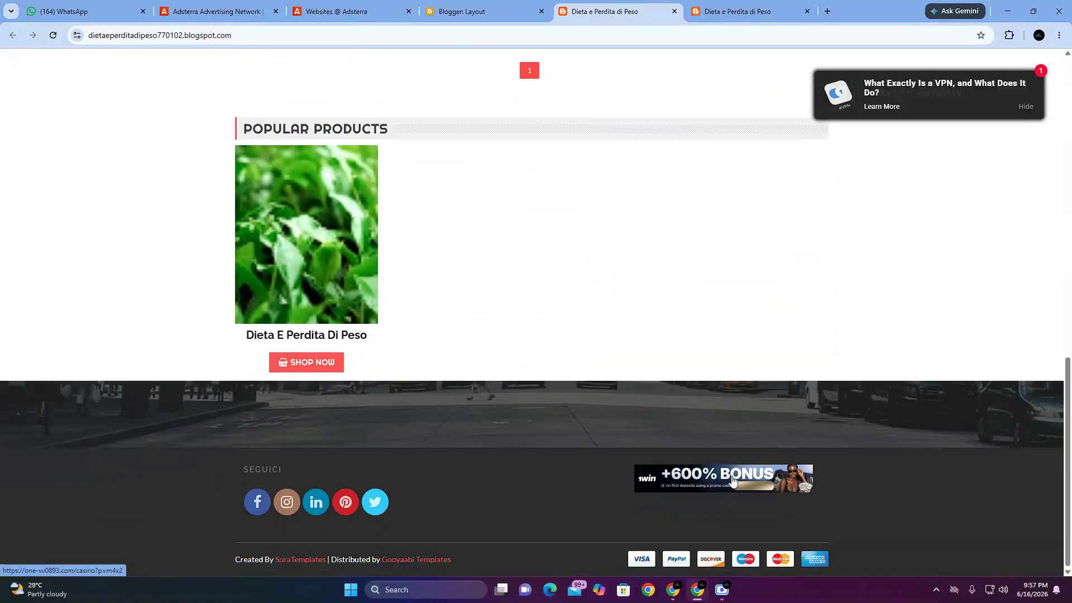
scroll(733, 481, up, 12)
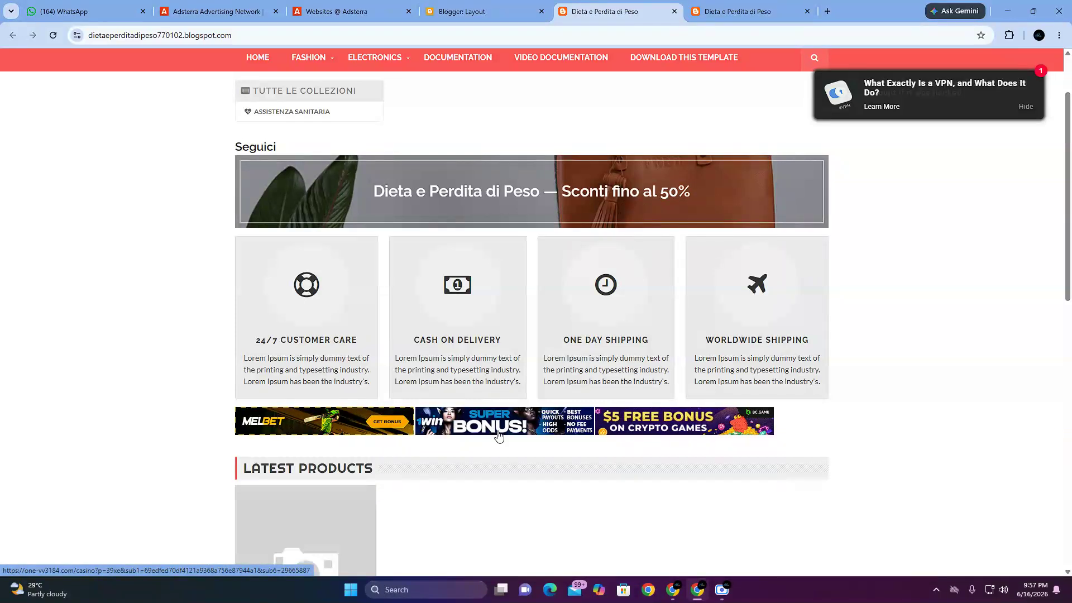
scroll(682, 386, down, 7)
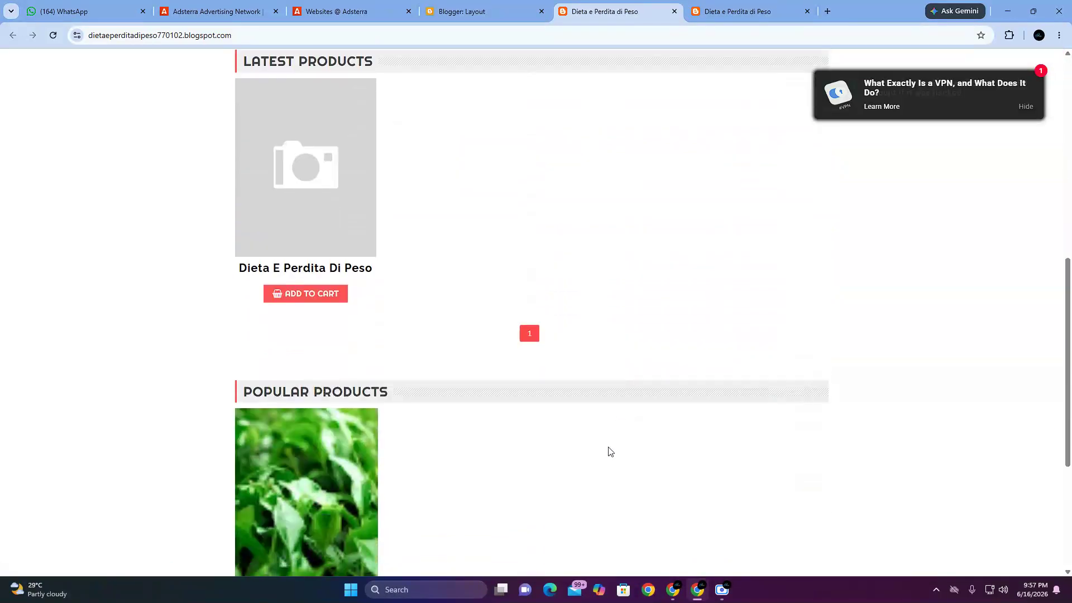
Step: Reload the blog's home page and examine the Social Bar ad, the banners above Latest Products and the footer banner
scroll(618, 439, down, 5)
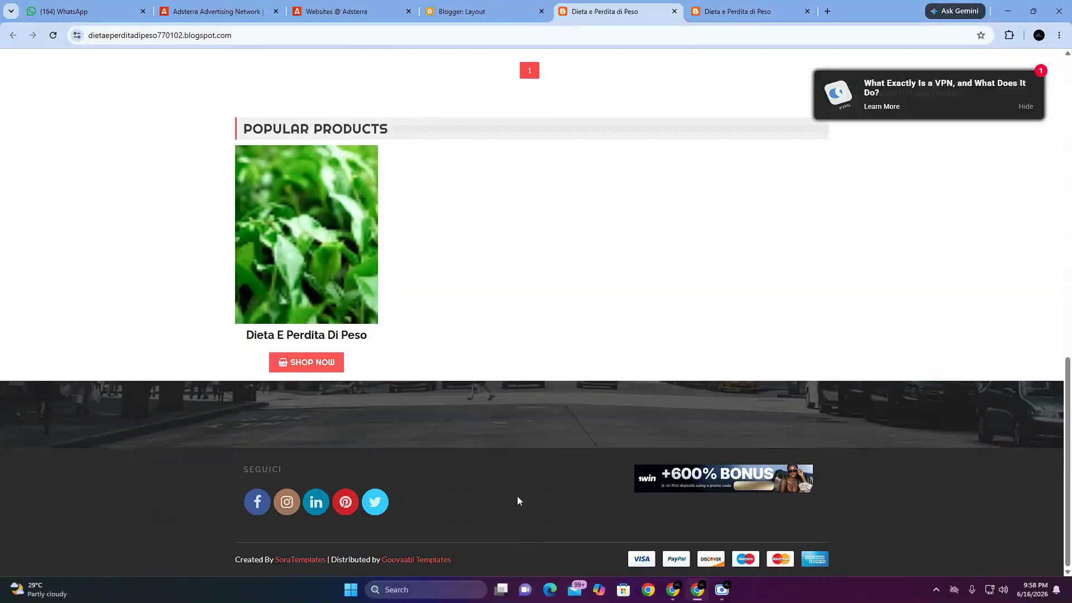
scroll(536, 457, up, 9)
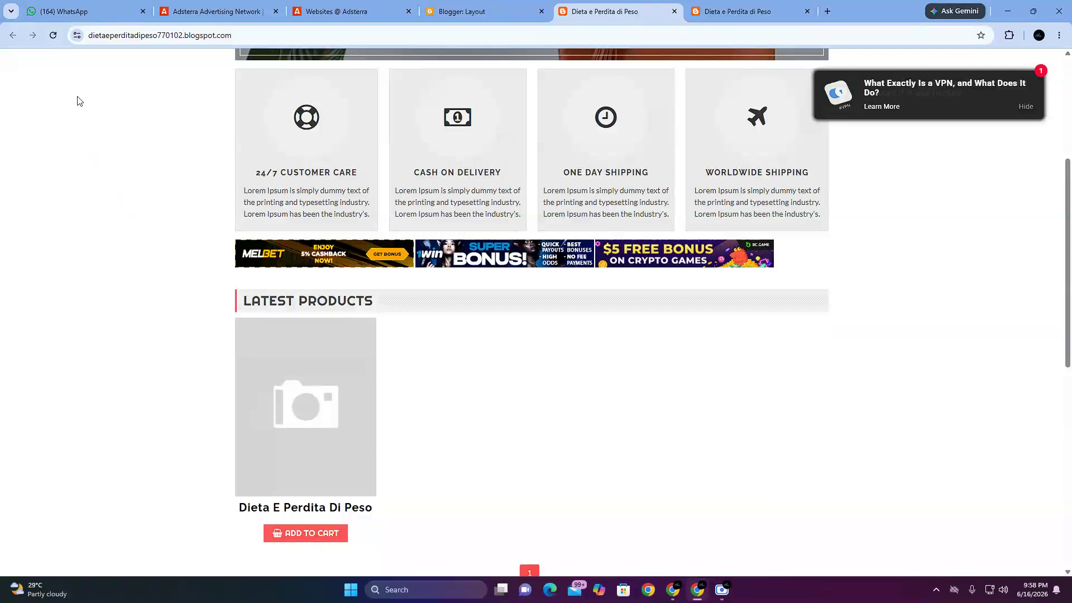
click(54, 35)
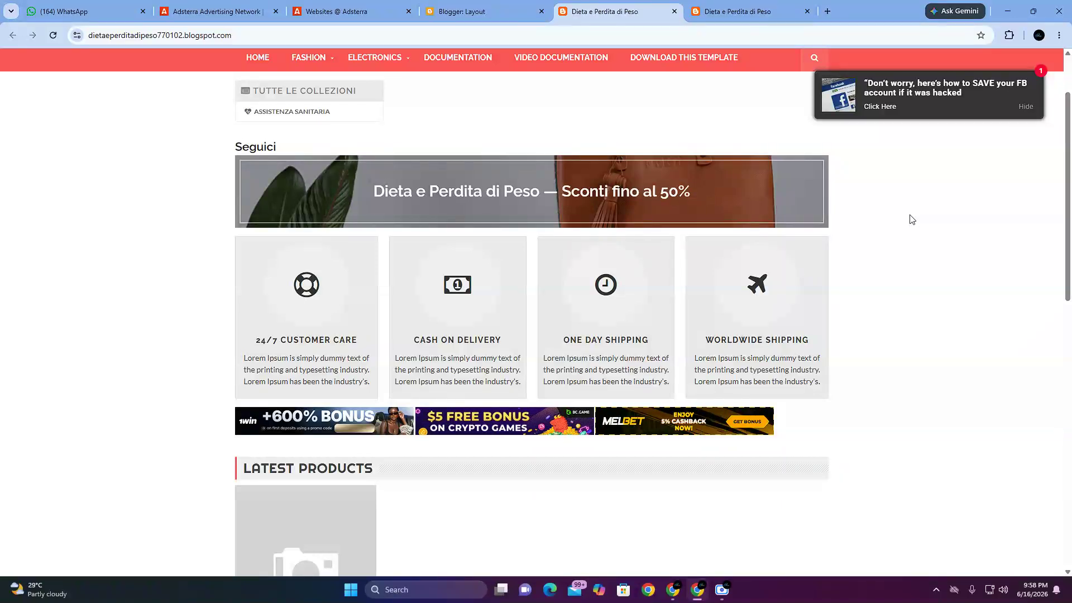
scroll(535, 368, down, 3)
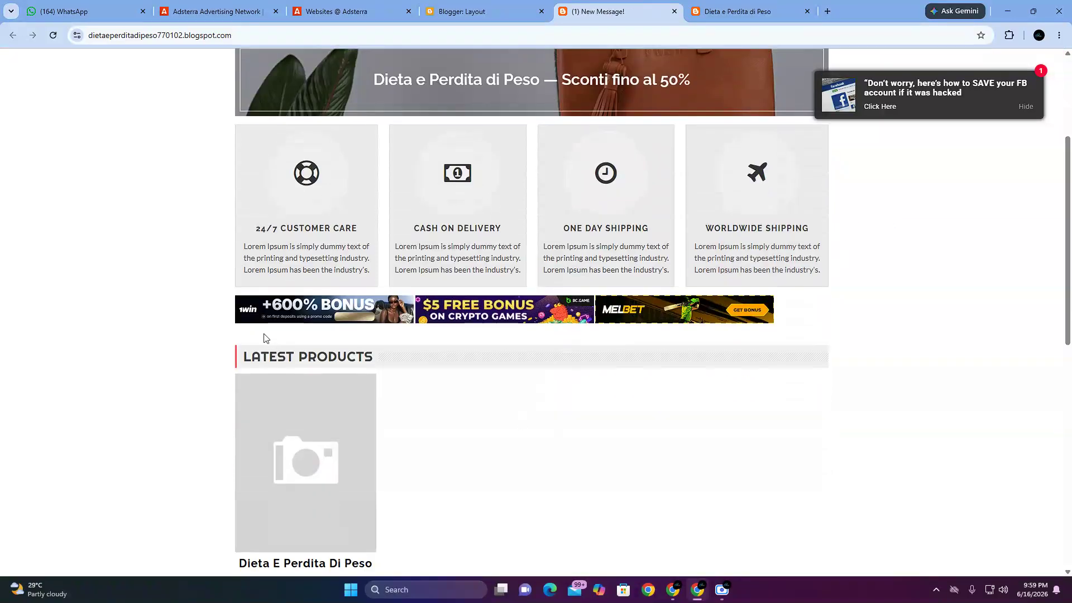
scroll(535, 368, down, 9)
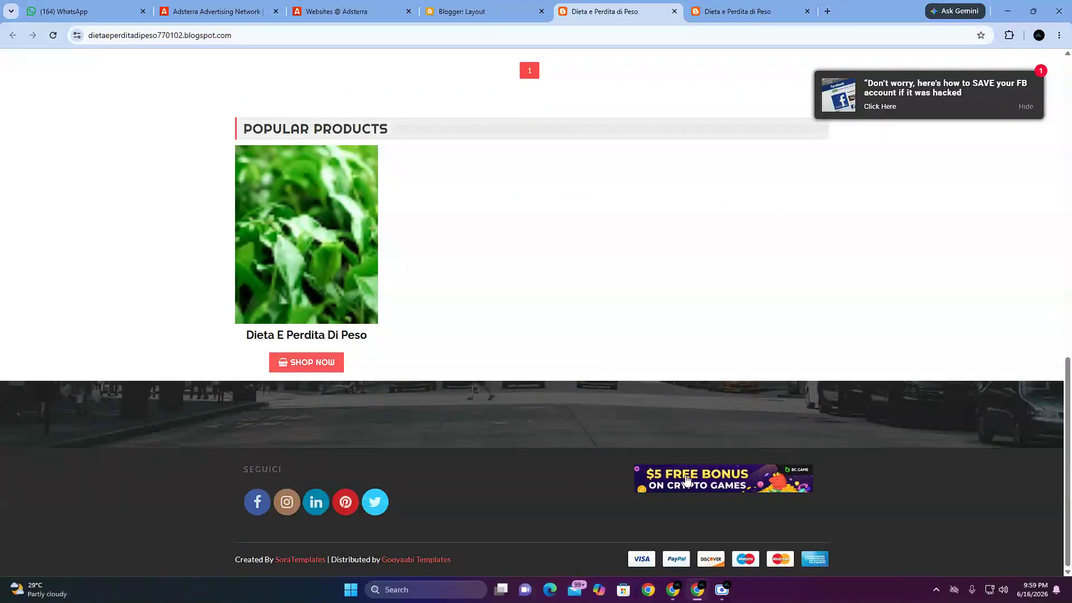
scroll(402, 408, up, 4)
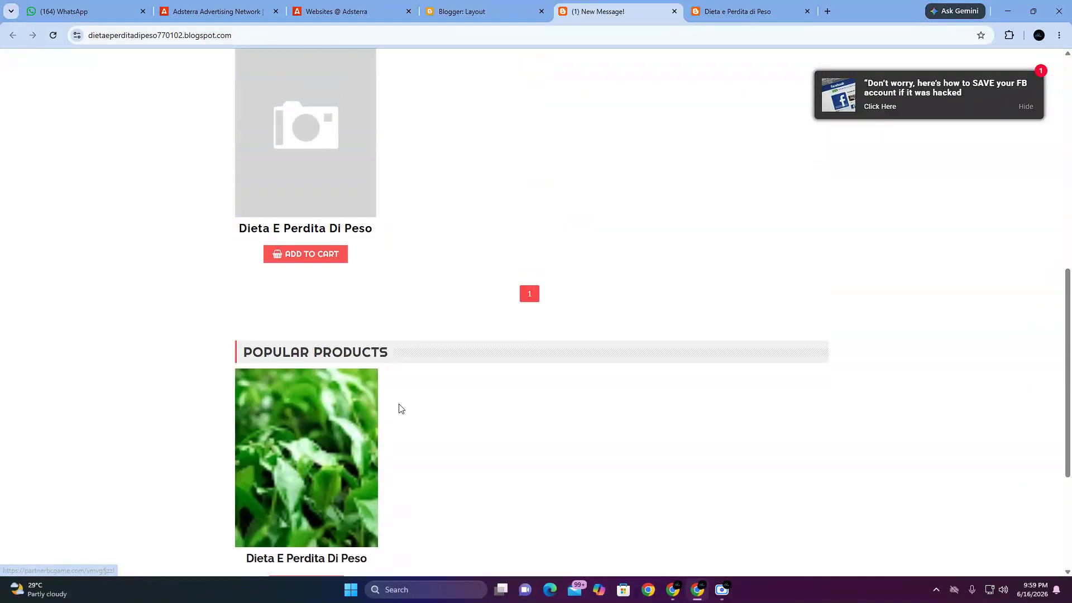
scroll(401, 406, up, 4)
scroll(684, 315, up, 6)
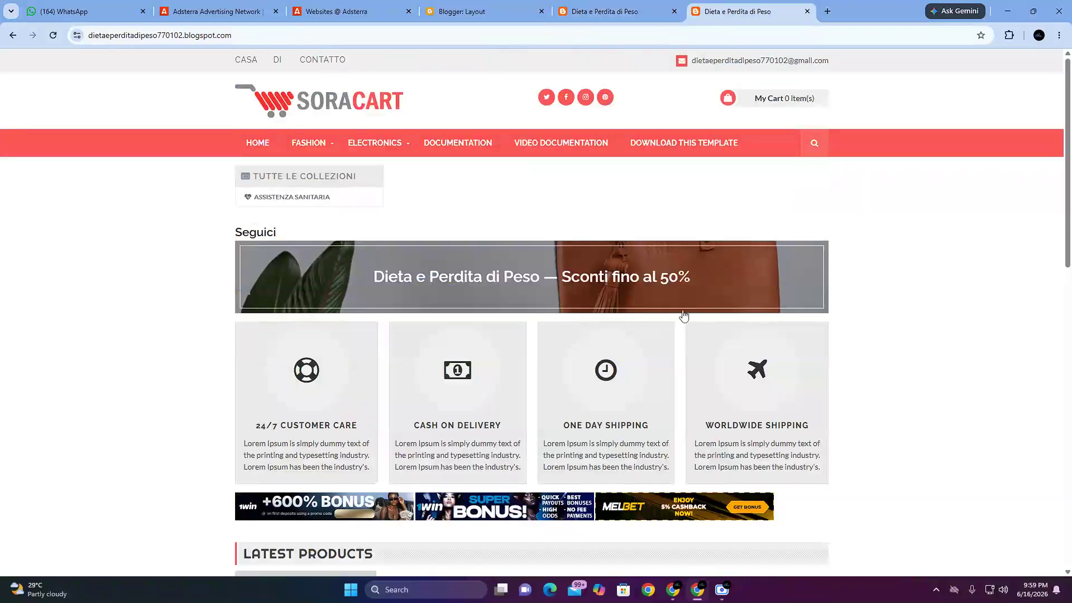
Step: Compare the ads on both open copies of the blog's home page, from the header area to the footer
scroll(615, 396, down, 3)
scroll(551, 364, up, 3)
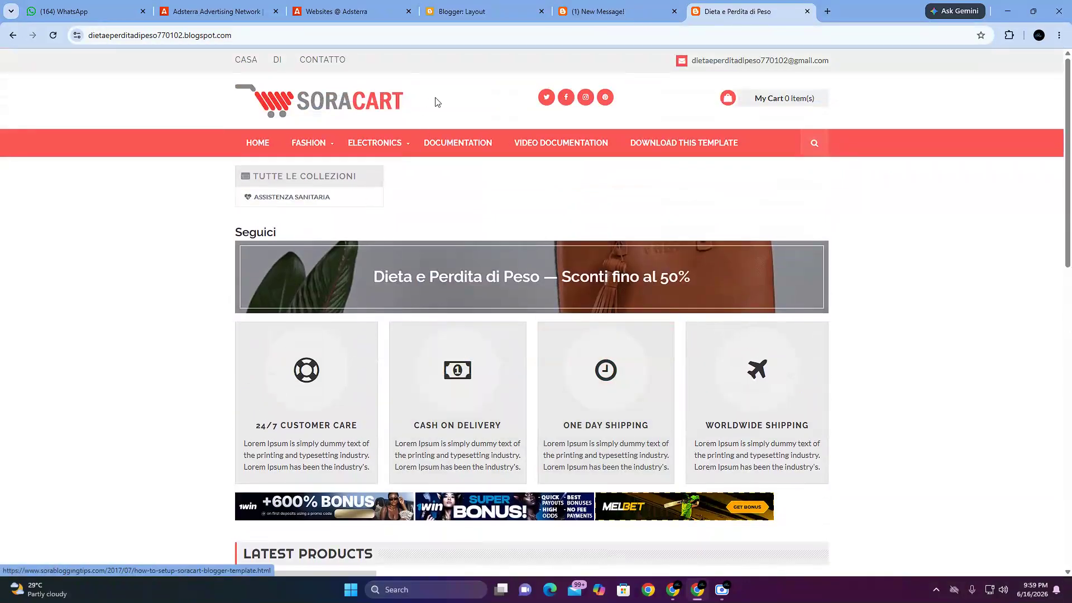
scroll(640, 269, down, 5)
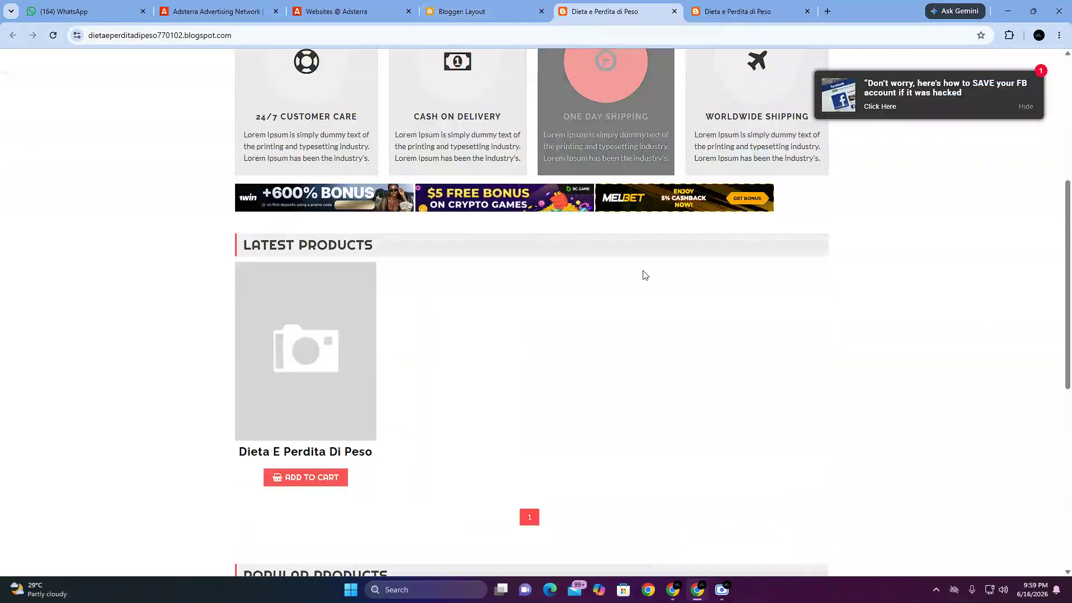
scroll(659, 290, up, 4)
scroll(586, 443, down, 10)
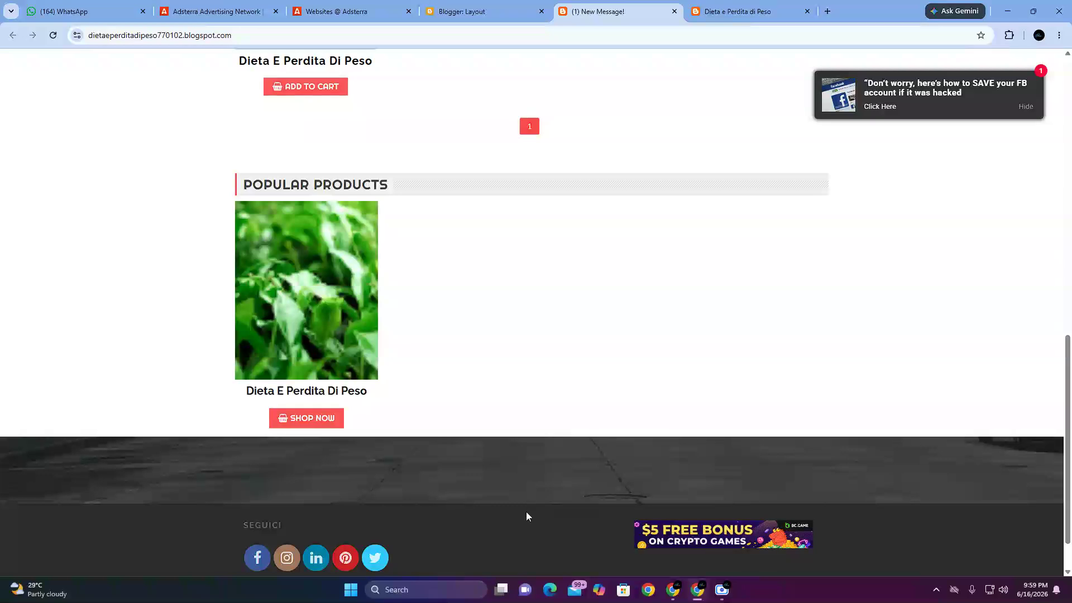
scroll(514, 516, down, 1)
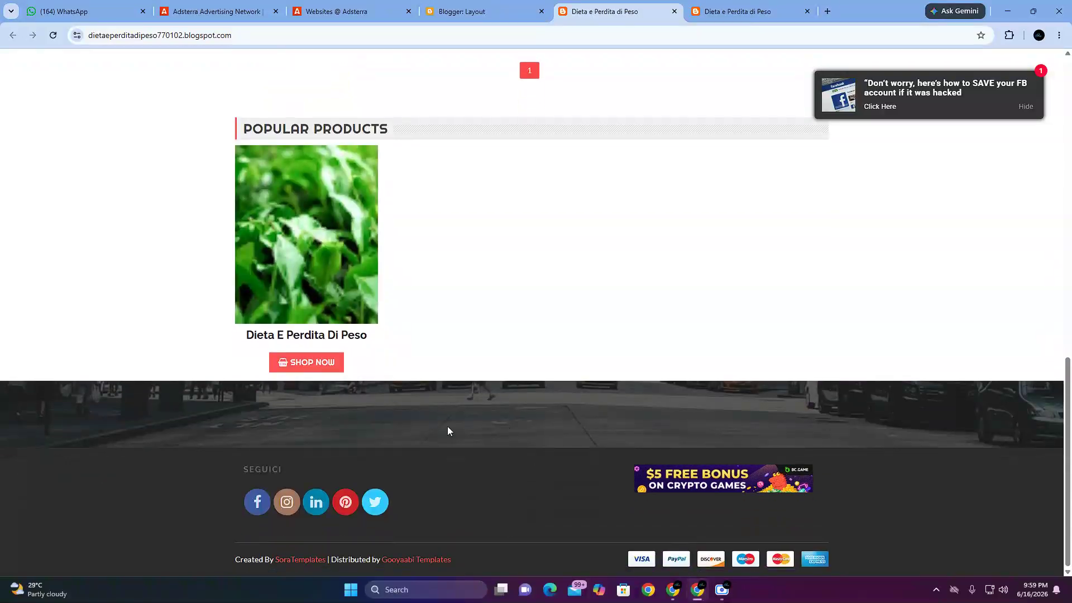
scroll(620, 289, up, 8)
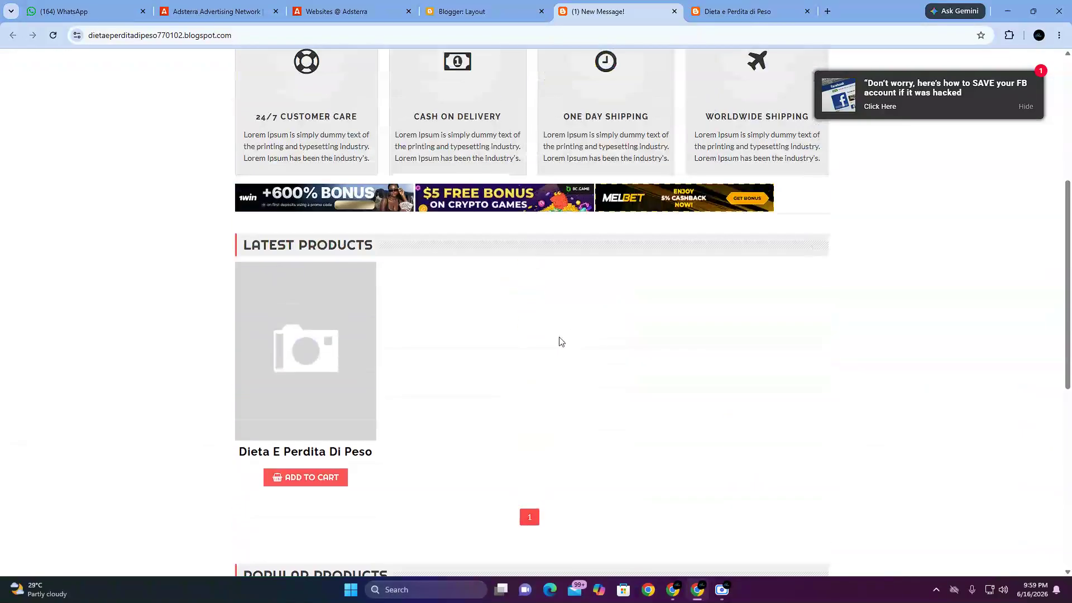
scroll(567, 340, up, 3)
scroll(532, 323, up, 3)
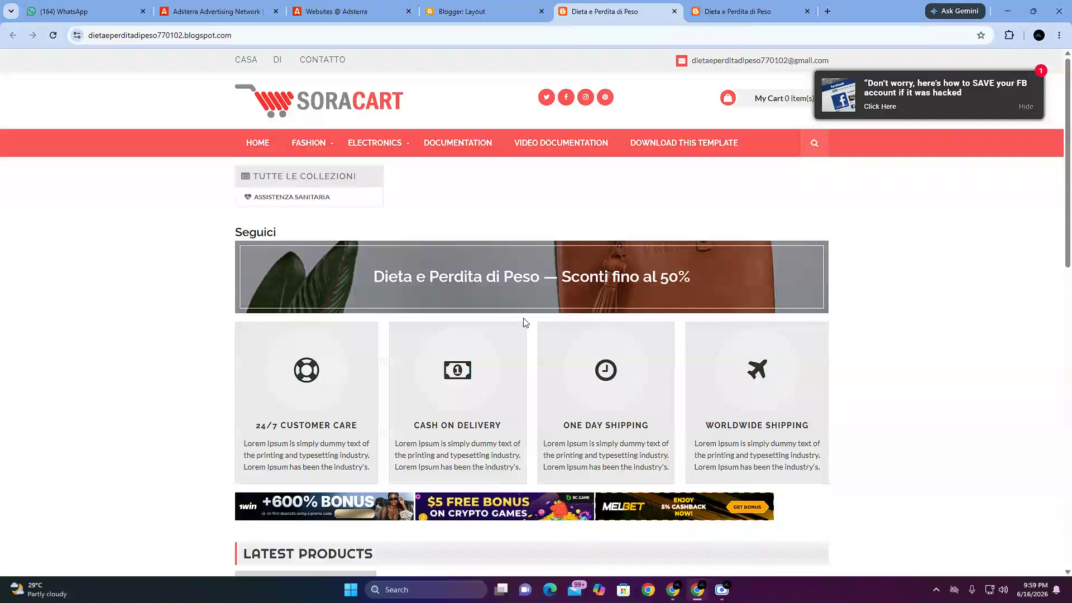
Step: Copy the blog's home page address, switch to Google Meet and send it in the xvc-jzbd-nse meeting chat
click(503, 34)
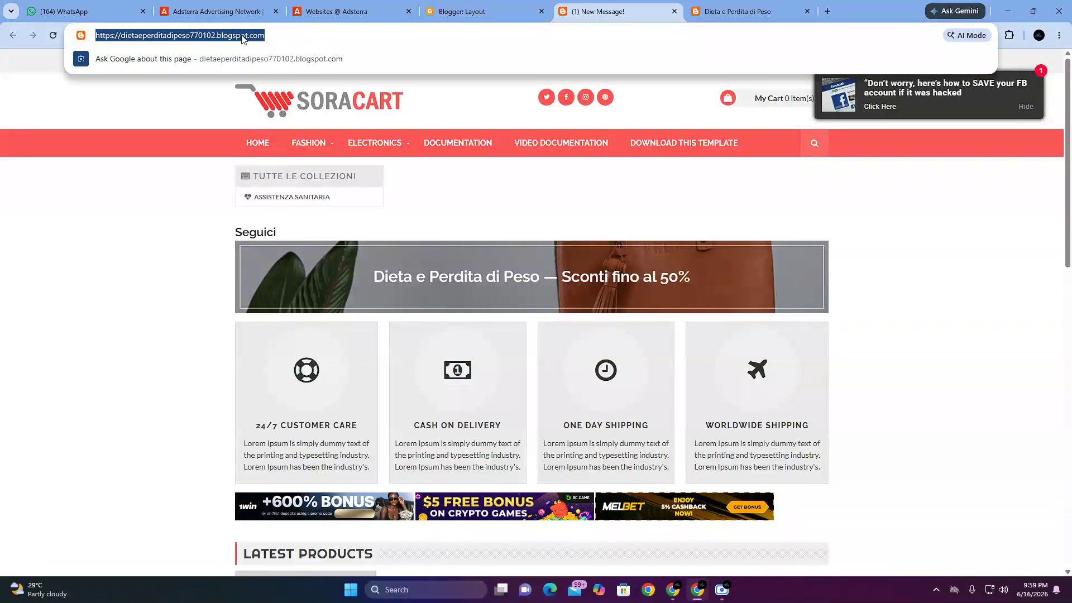
right_click(242, 38)
click(291, 143)
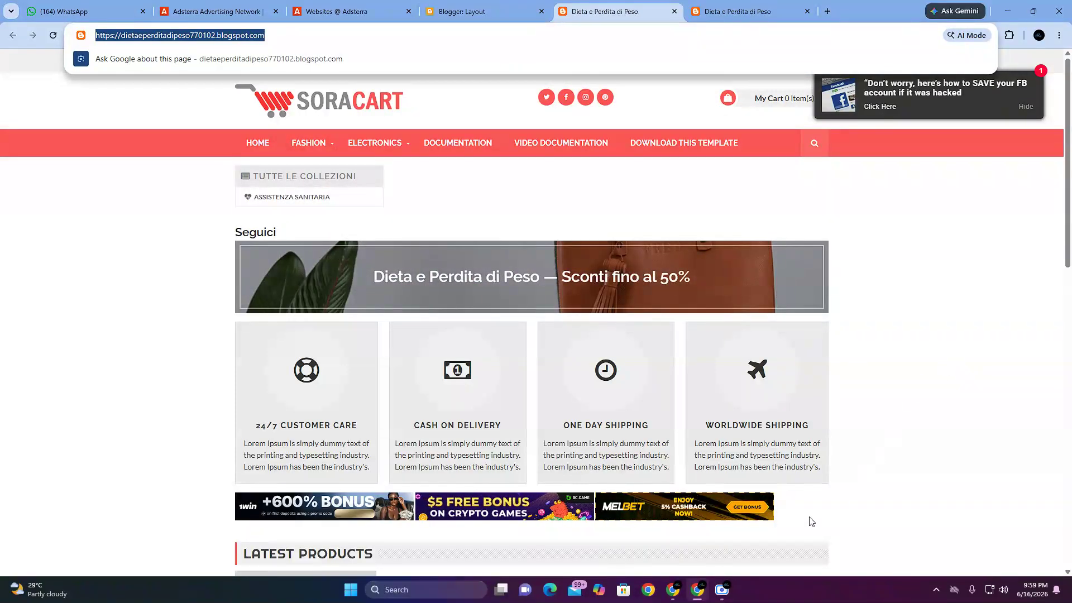
mouse_move(673, 591)
click(486, 539)
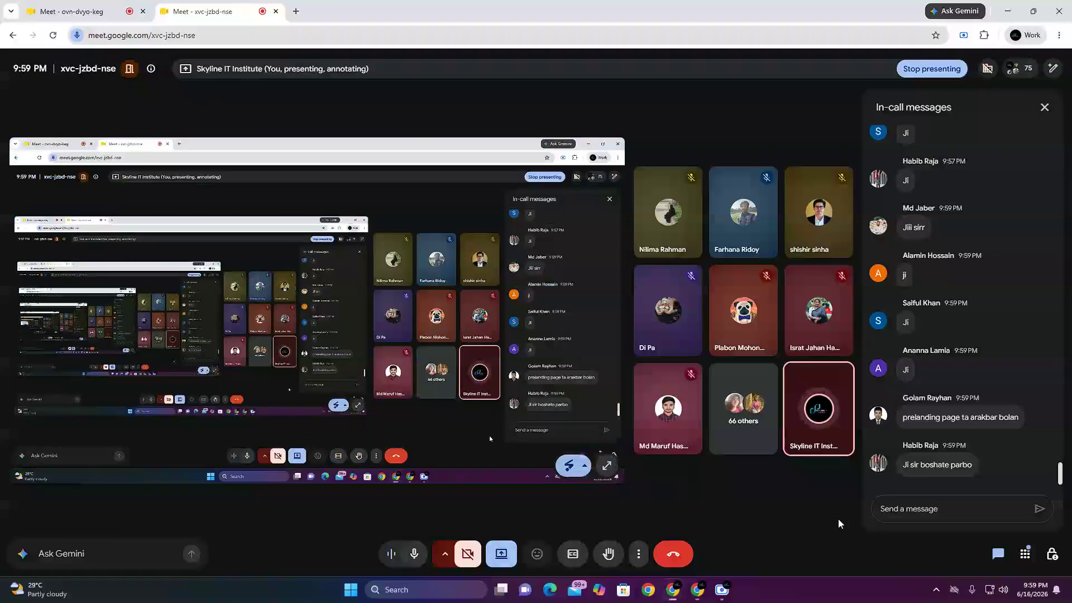
right_click(910, 509)
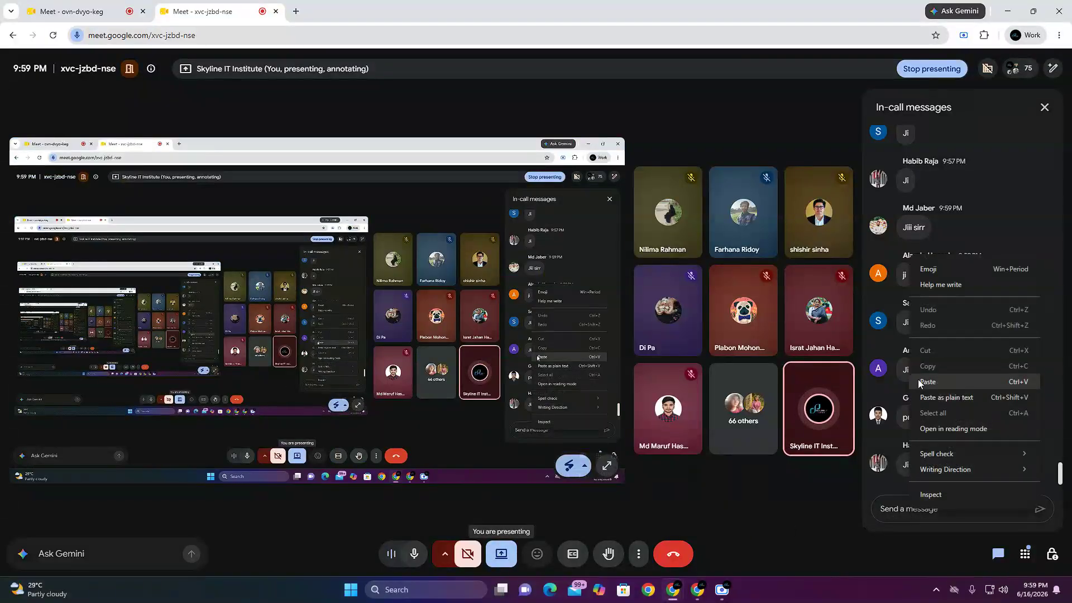
click(949, 382)
click(1038, 504)
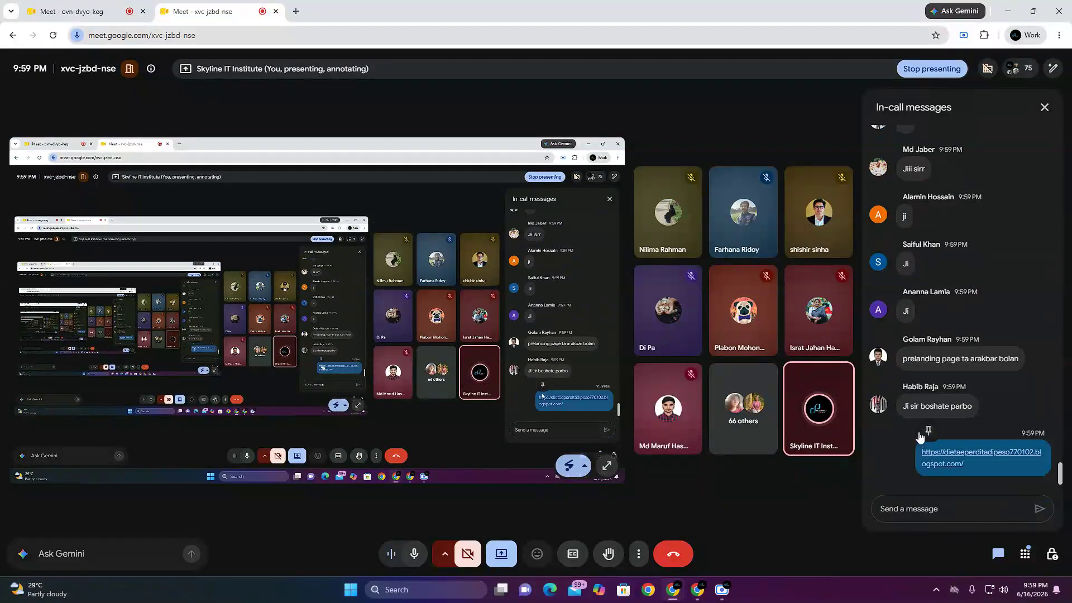
Step: Pin the blog link message in the xvc-jzbd-nse chat and send the same link a second time
click(928, 431)
right_click(915, 511)
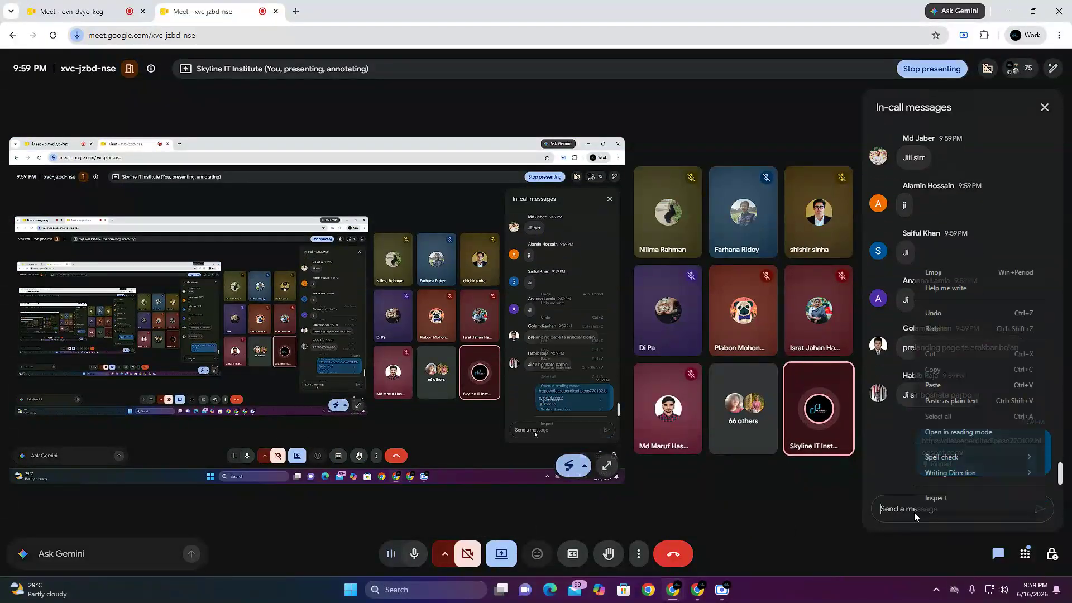
click(942, 399)
click(1039, 504)
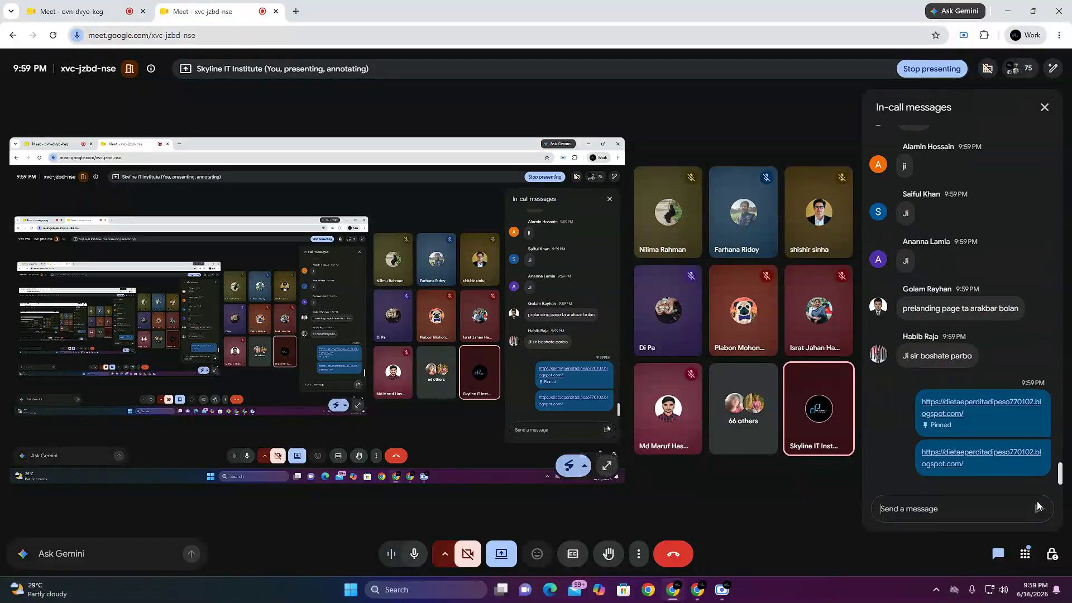
Step: Switch to the ovn-dvyo-keg meeting and send the copied blog link in its chat
click(83, 11)
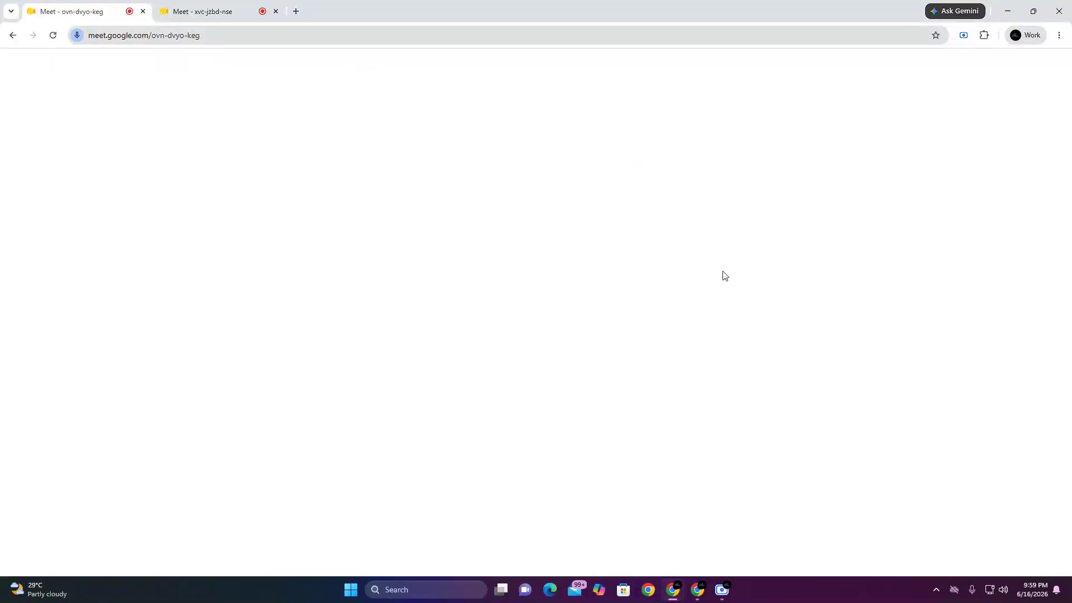
right_click(924, 505)
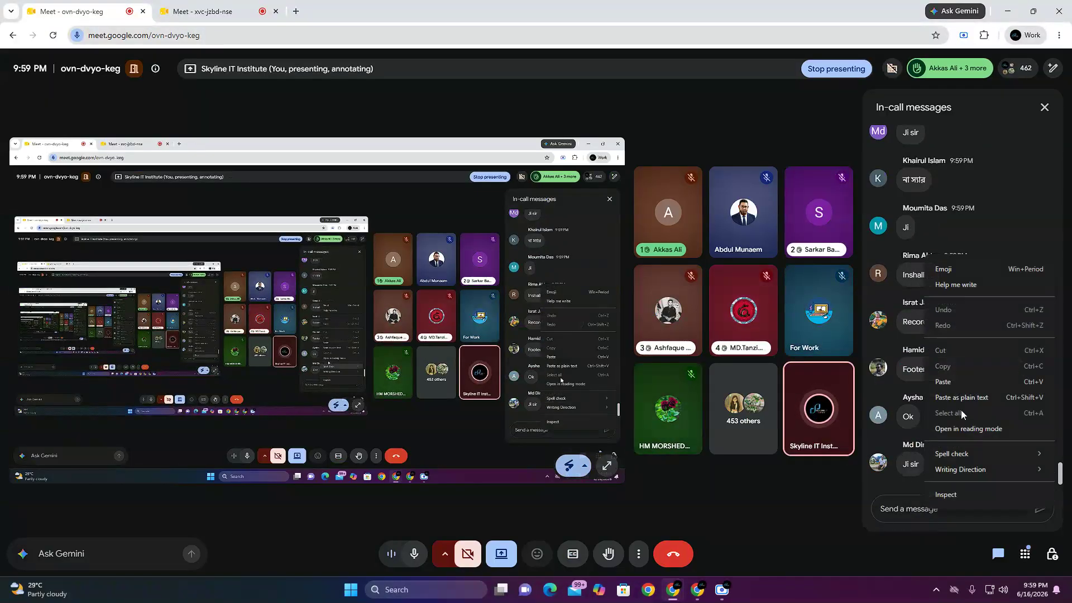
click(949, 383)
click(1038, 506)
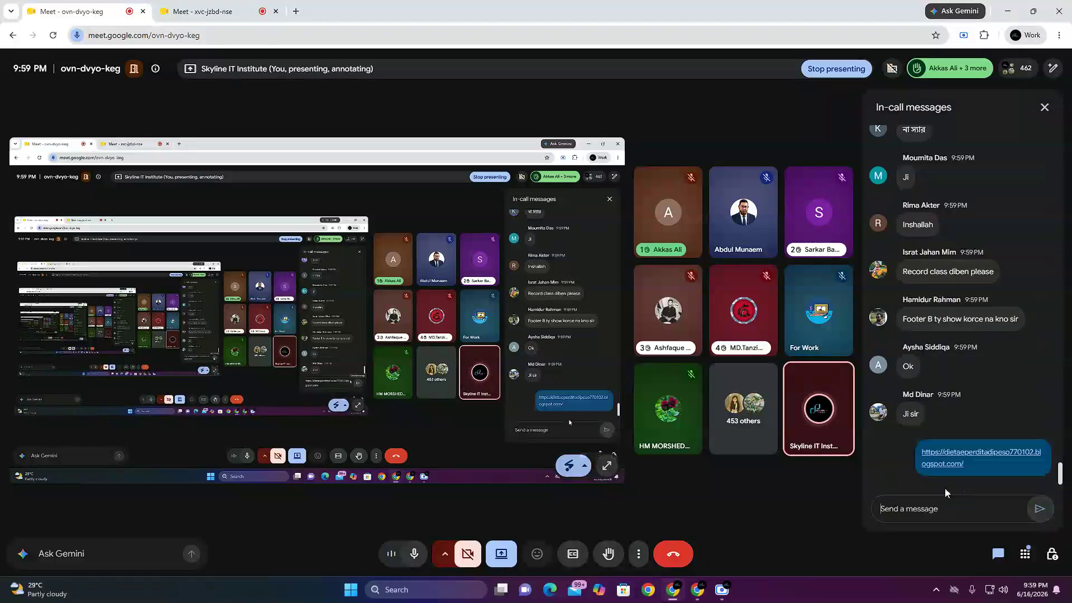
Step: Send the blog link again in the ovn-dvyo-keg chat and pin both link messages
right_click(897, 511)
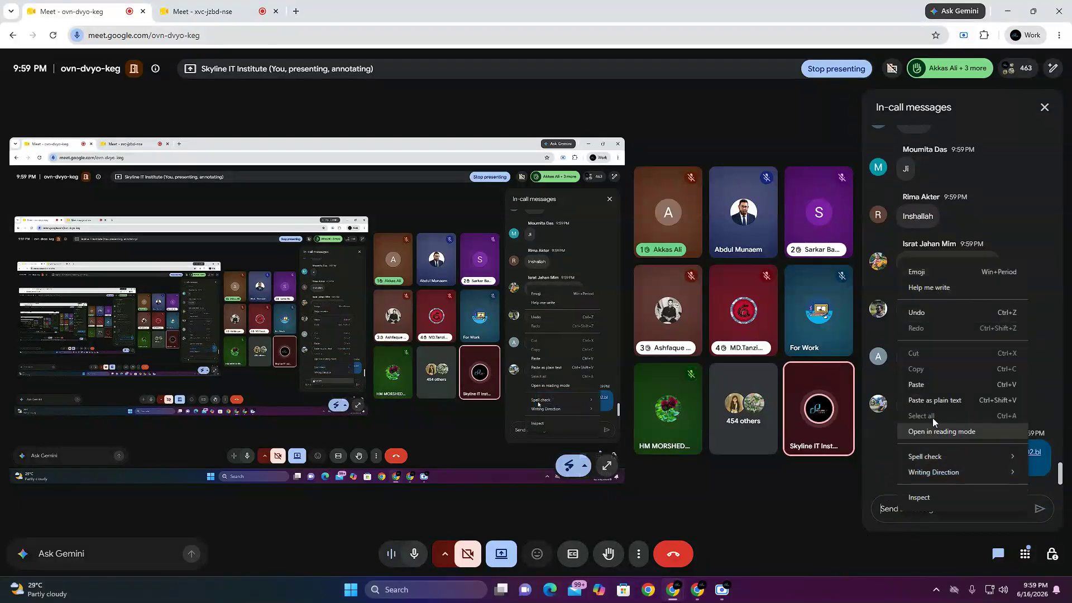
click(933, 379)
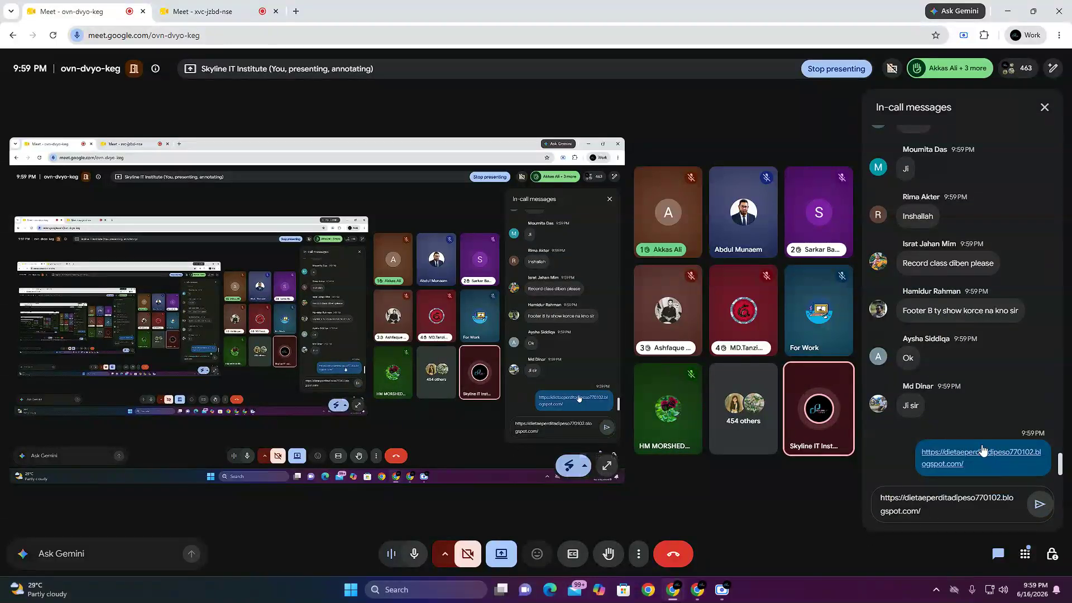
key(Return)
click(929, 393)
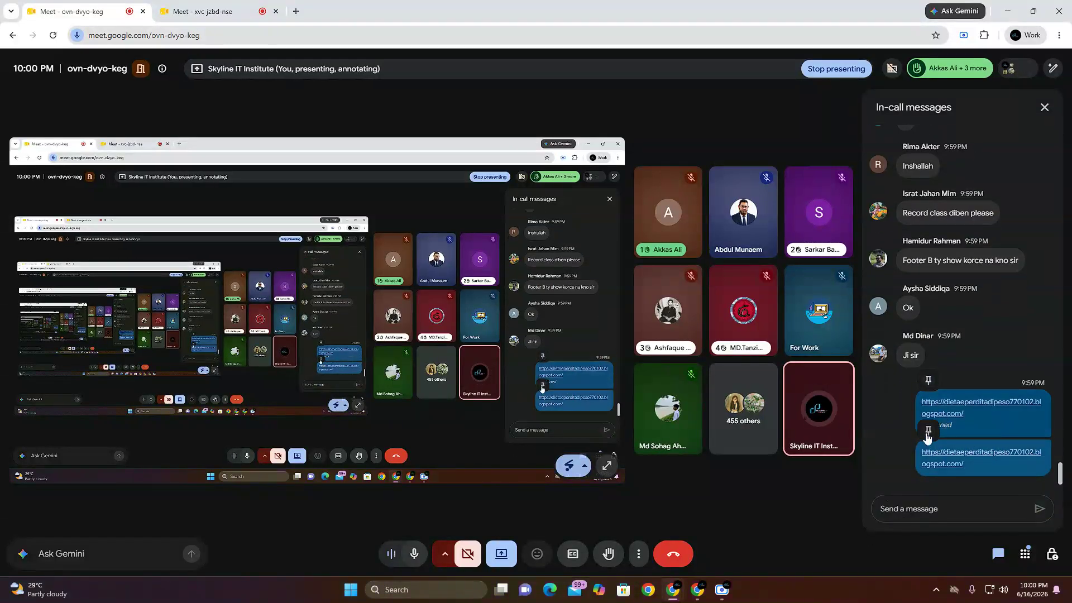
click(929, 422)
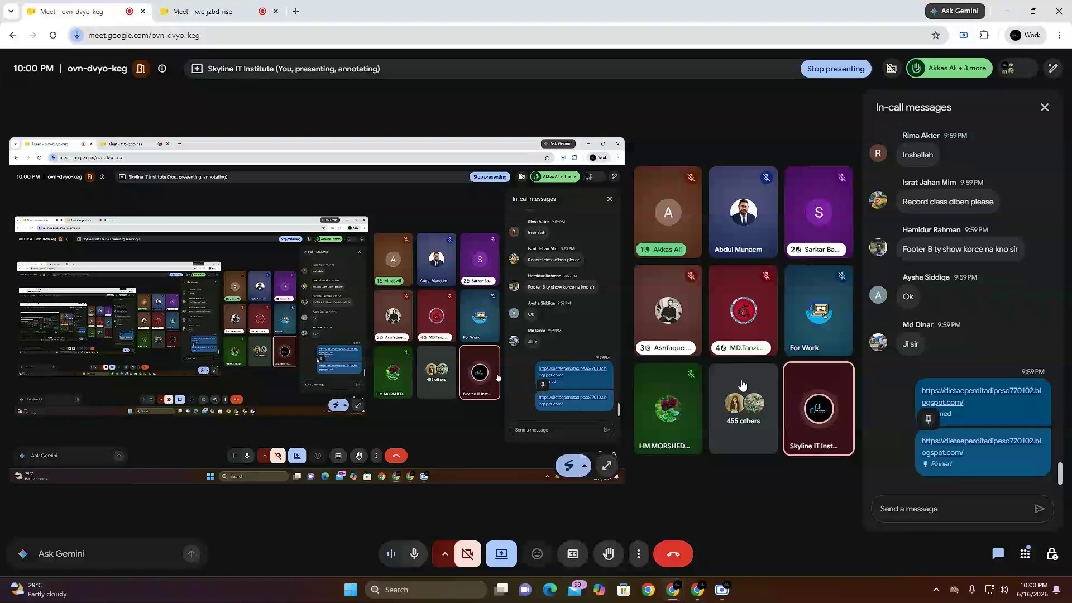
Step: Pin the second blog link message in the xvc-jzbd-nse chat and check the chats of both meetings
click(168, 10)
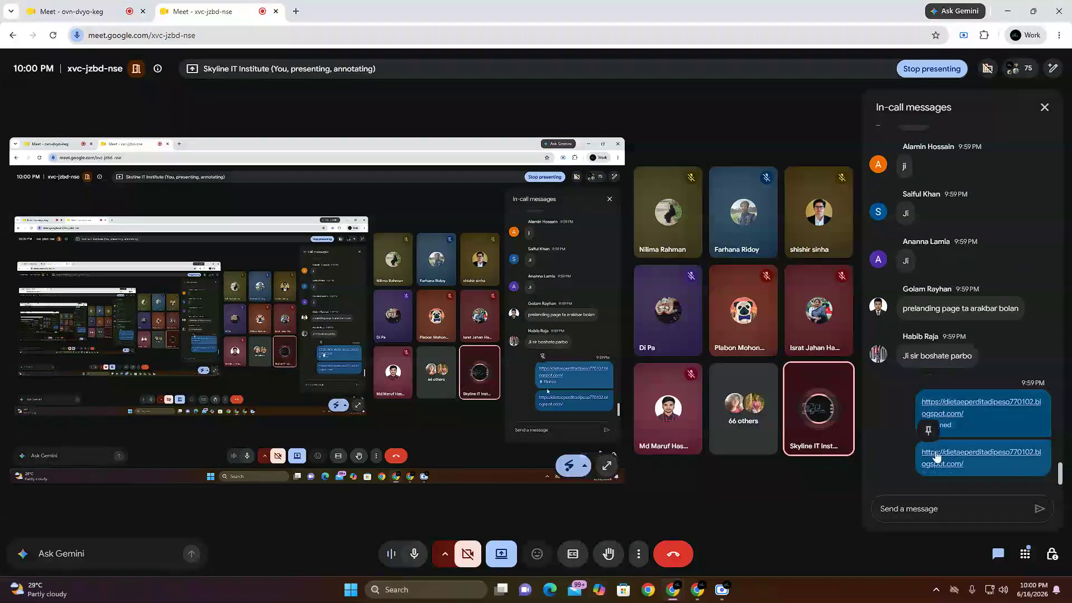
click(928, 431)
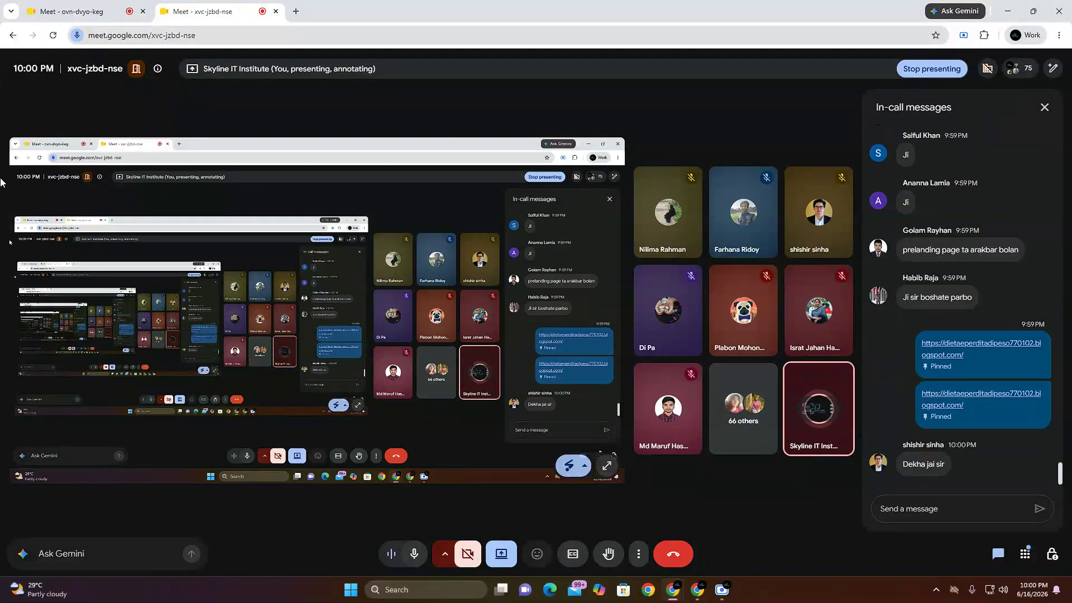
click(86, 10)
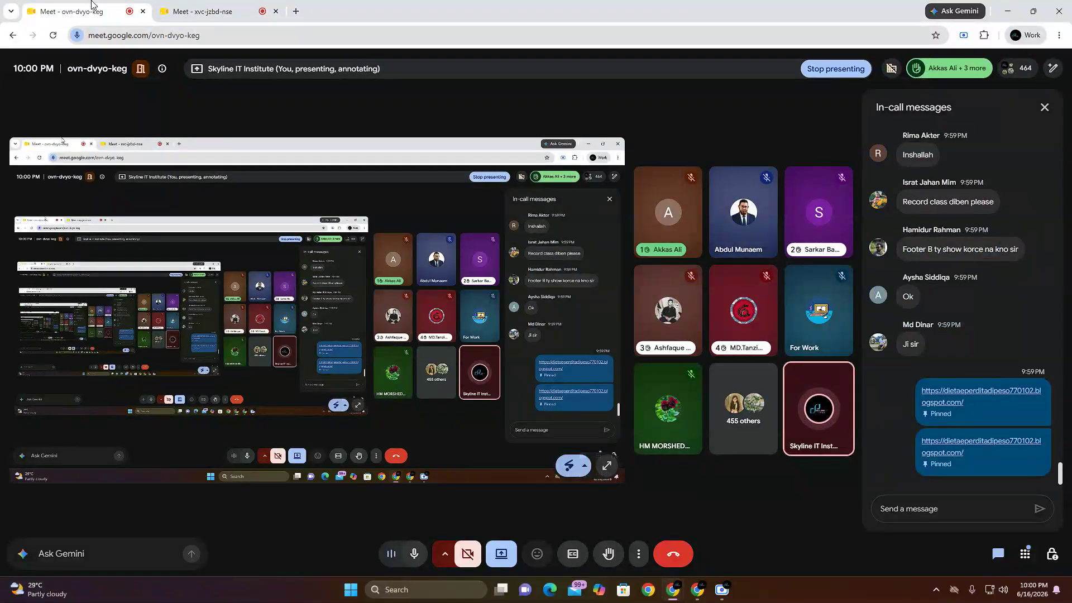
click(192, 4)
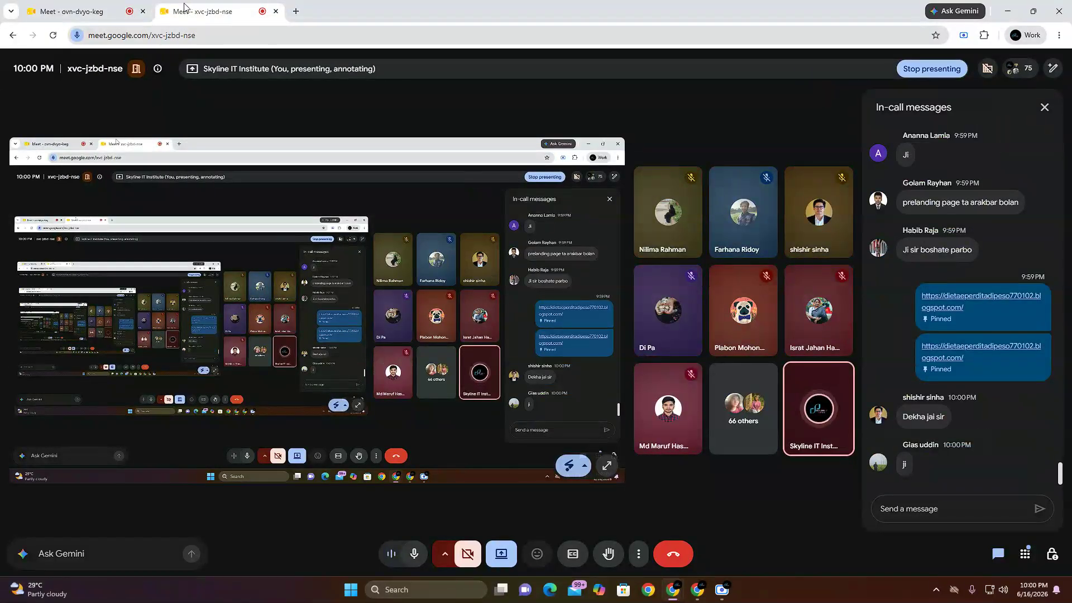
Step: Return to the ovn-dvyo-keg meeting and send the blog link in its chat once more
click(89, 5)
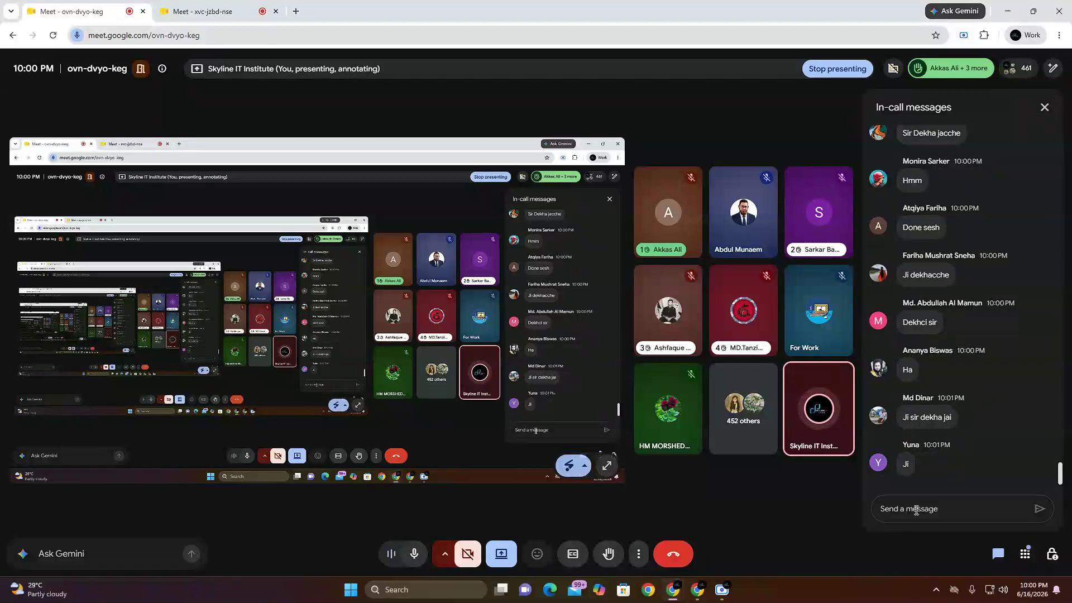
right_click(916, 510)
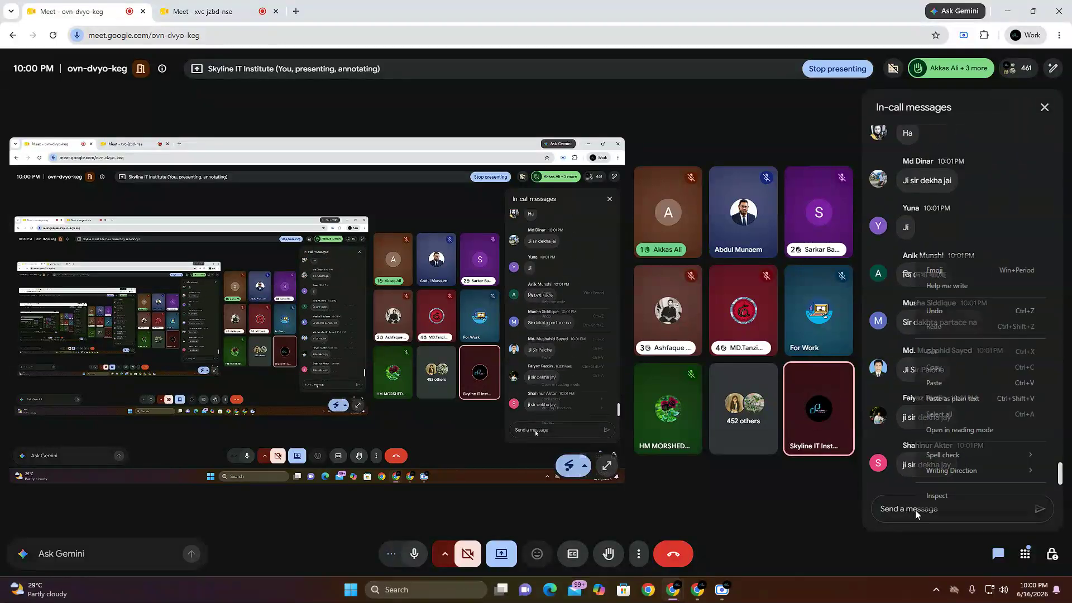
click(971, 386)
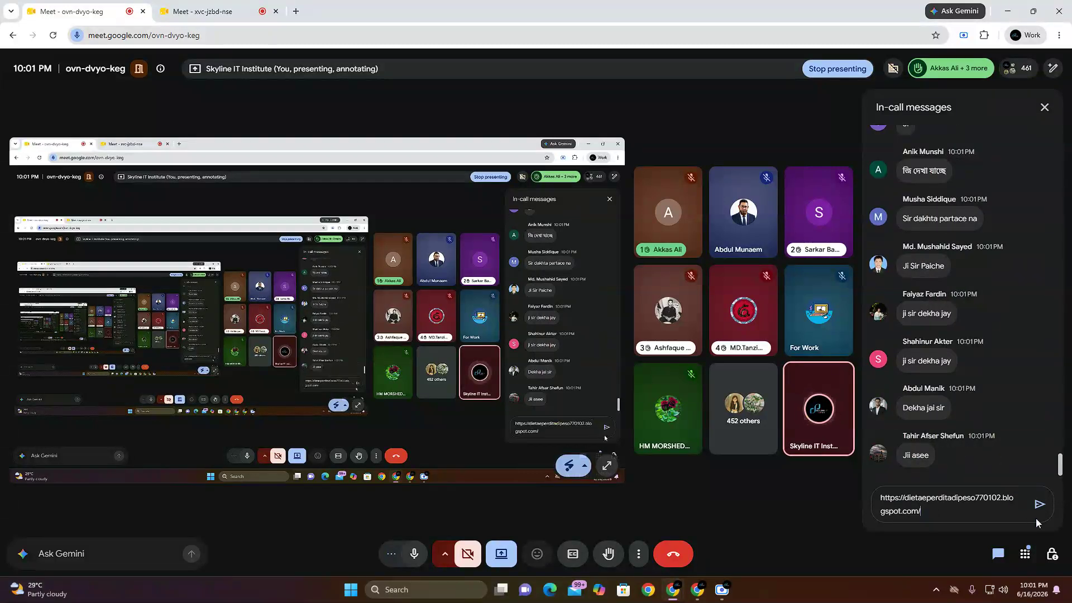
key(Return)
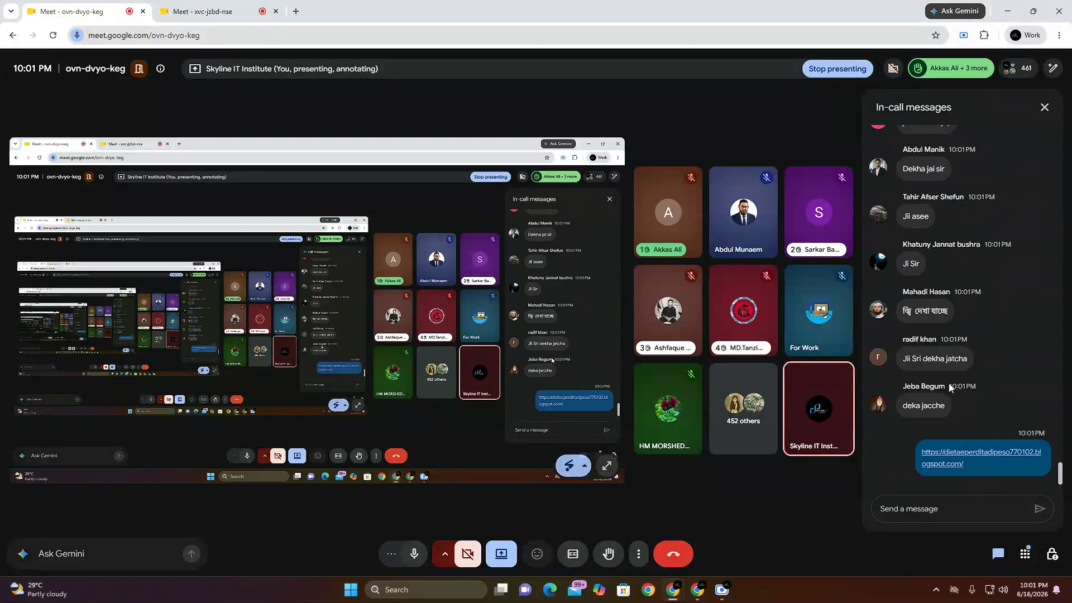
Step: Switch to the xvc-jzbd-nse meeting and send the copied blog link in its chat
scroll(957, 454, up, 1)
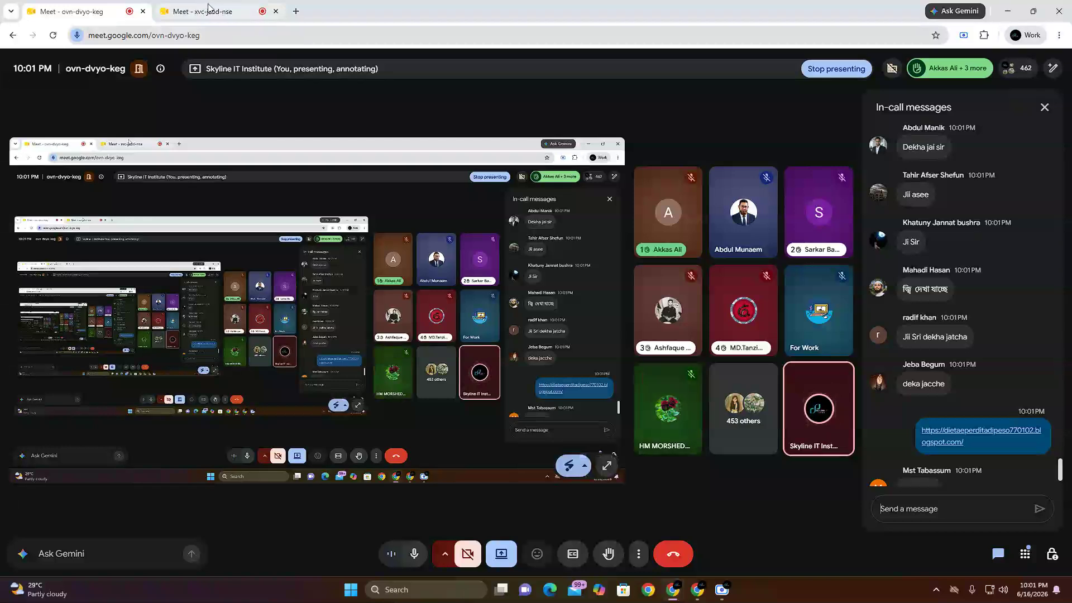
click(222, 17)
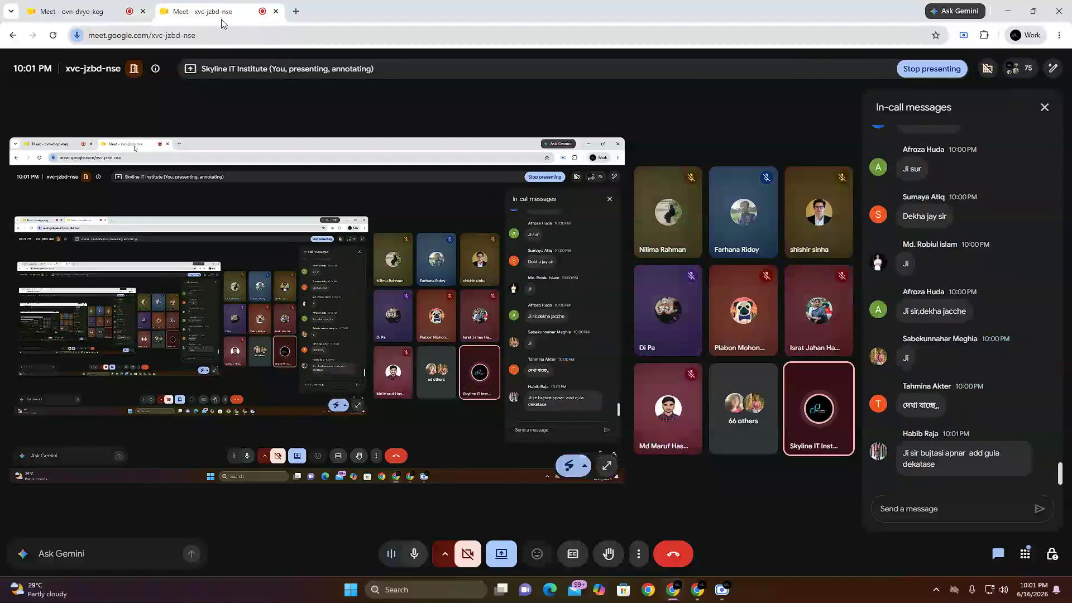
right_click(931, 507)
click(963, 384)
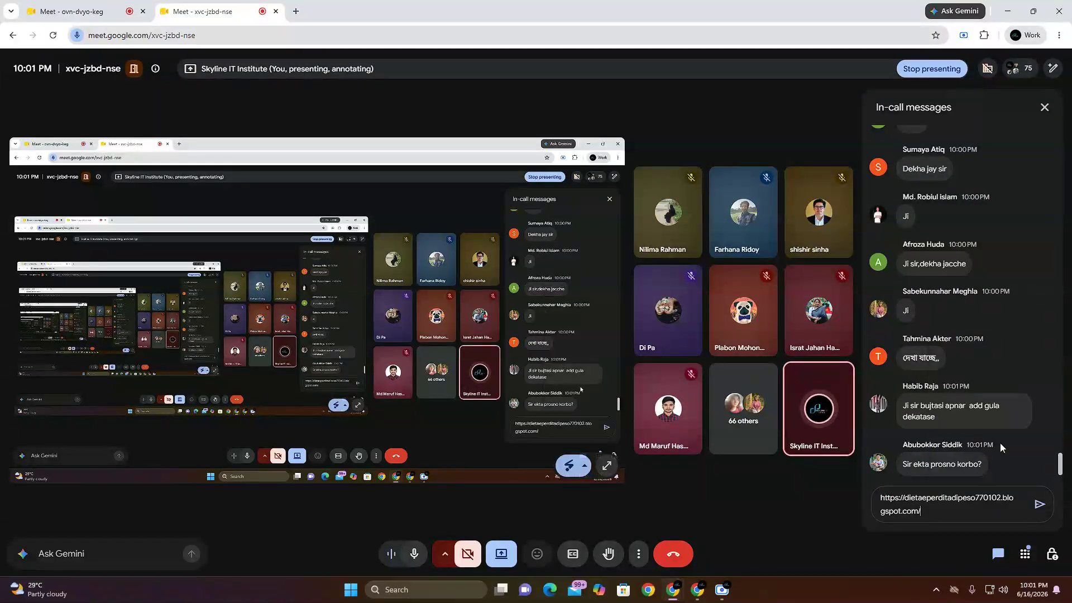
click(1039, 508)
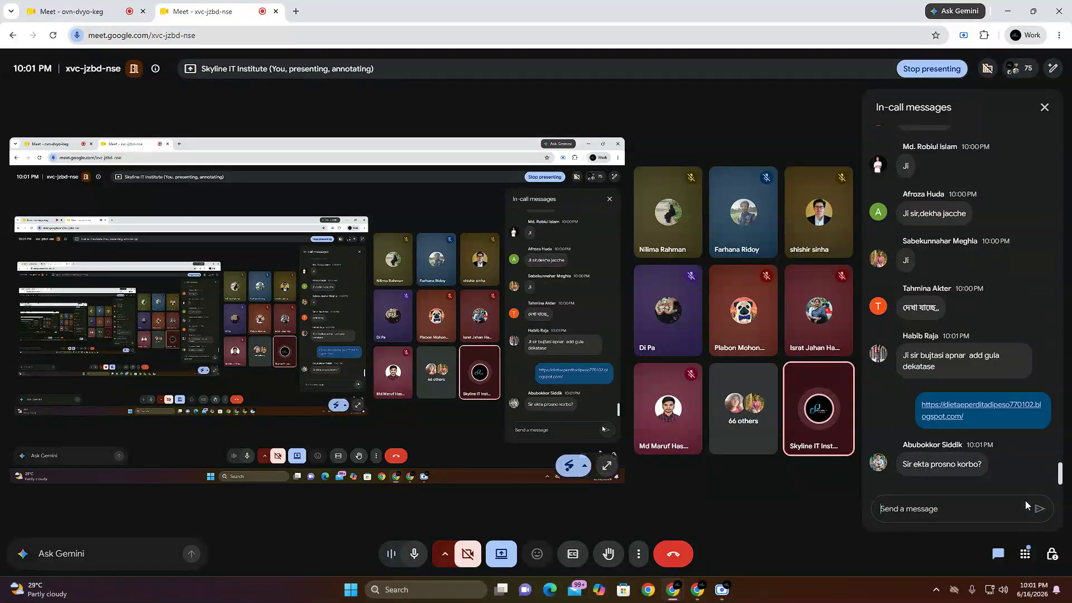
Step: Read the participants' replies about the link in the ovn-dvyo-keg chat, and check the xvc-jzbd-nse chat as well
click(78, 5)
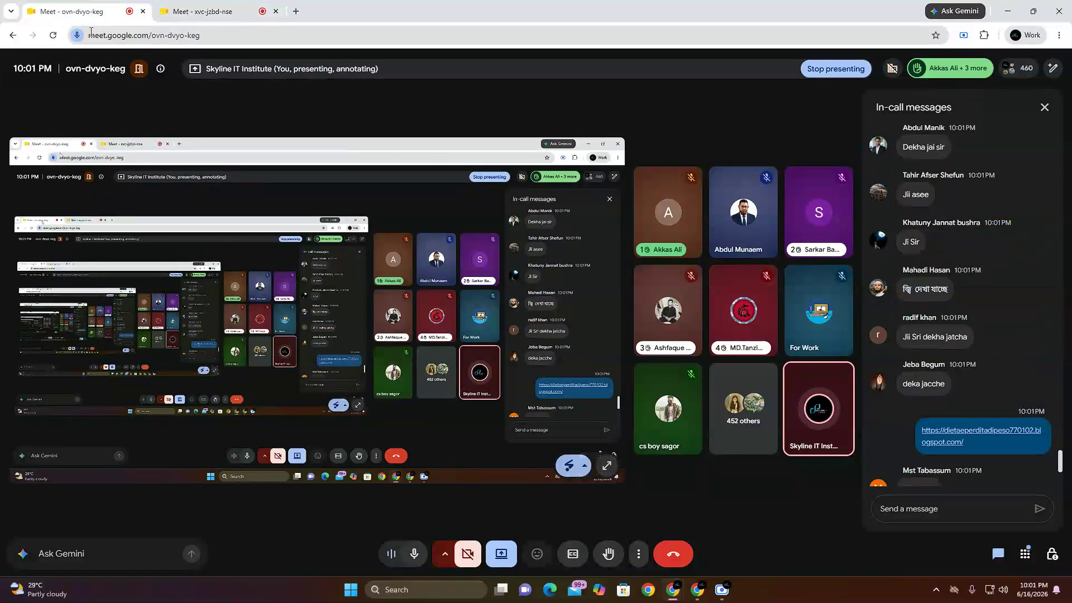
scroll(945, 403, down, 8)
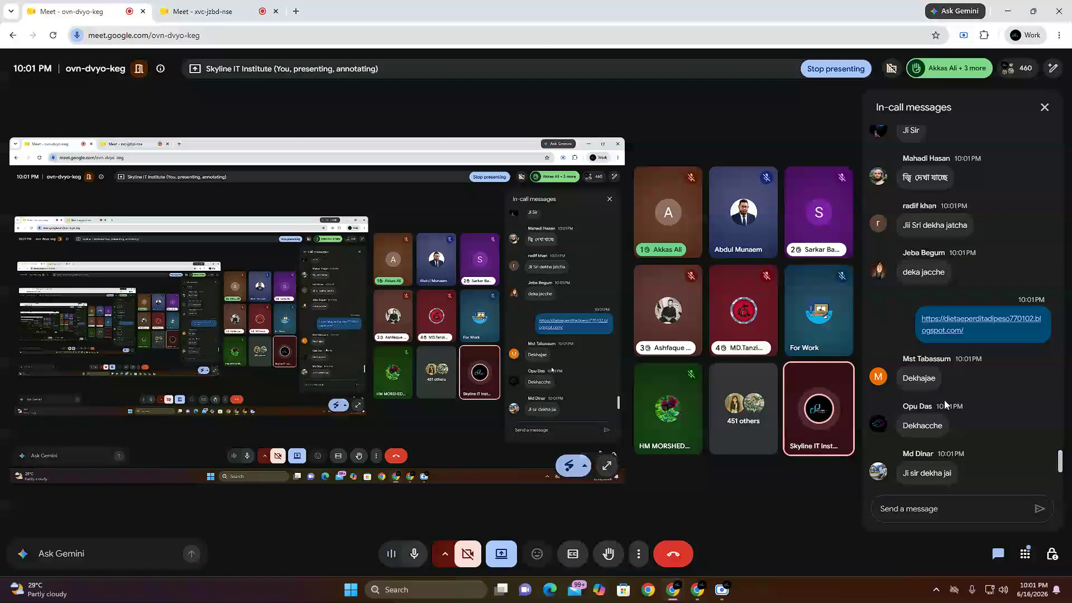
scroll(950, 435, down, 10)
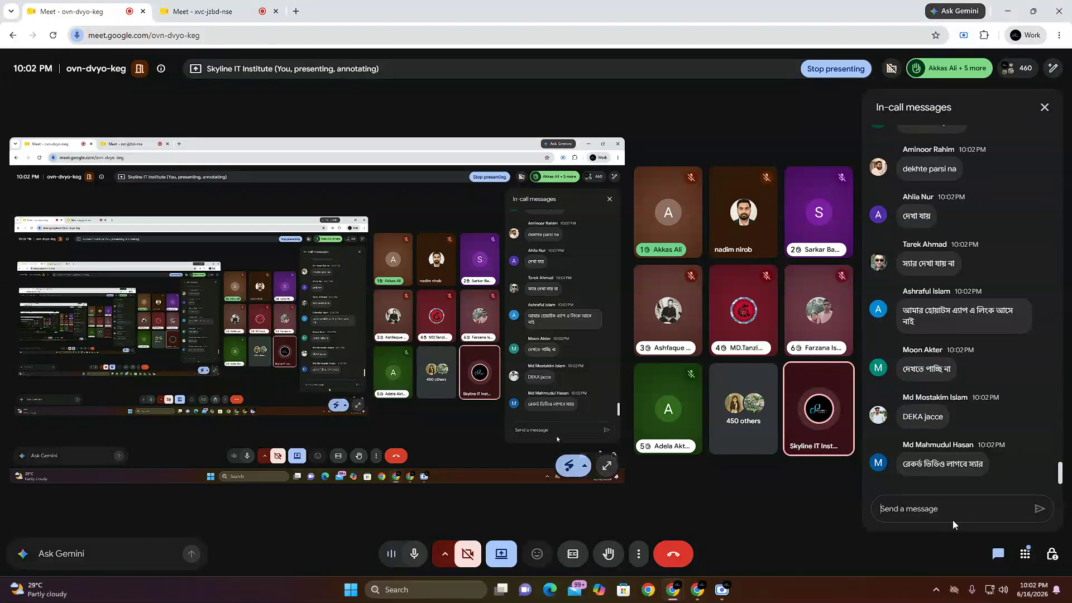
click(213, 11)
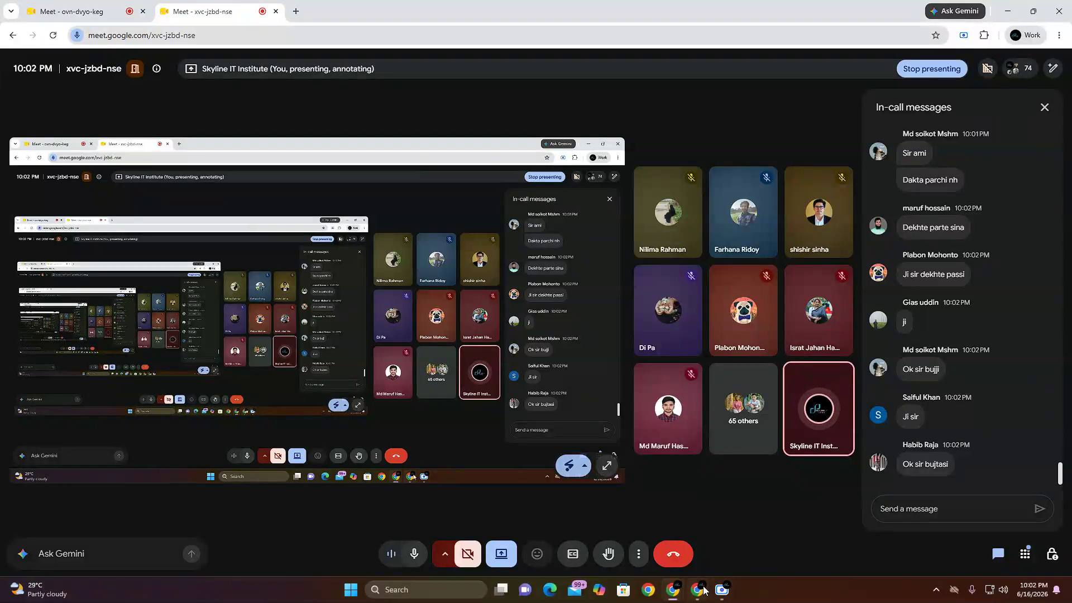
Step: Switch to the live blog and examine the homepage's notification ad, banner row and product sections
click(695, 528)
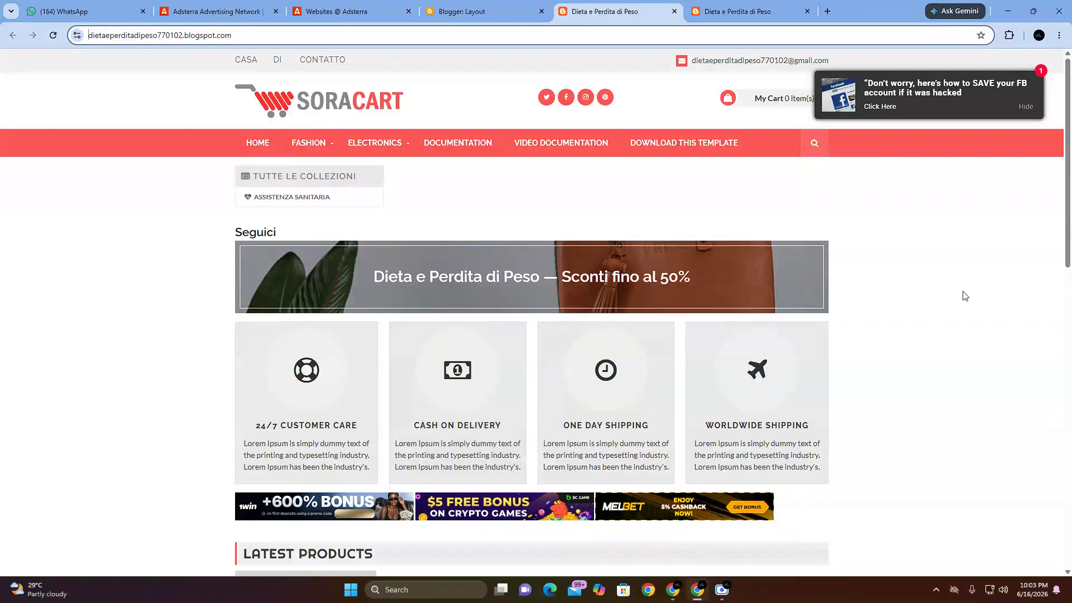
scroll(933, 386, down, 8)
scroll(723, 419, up, 4)
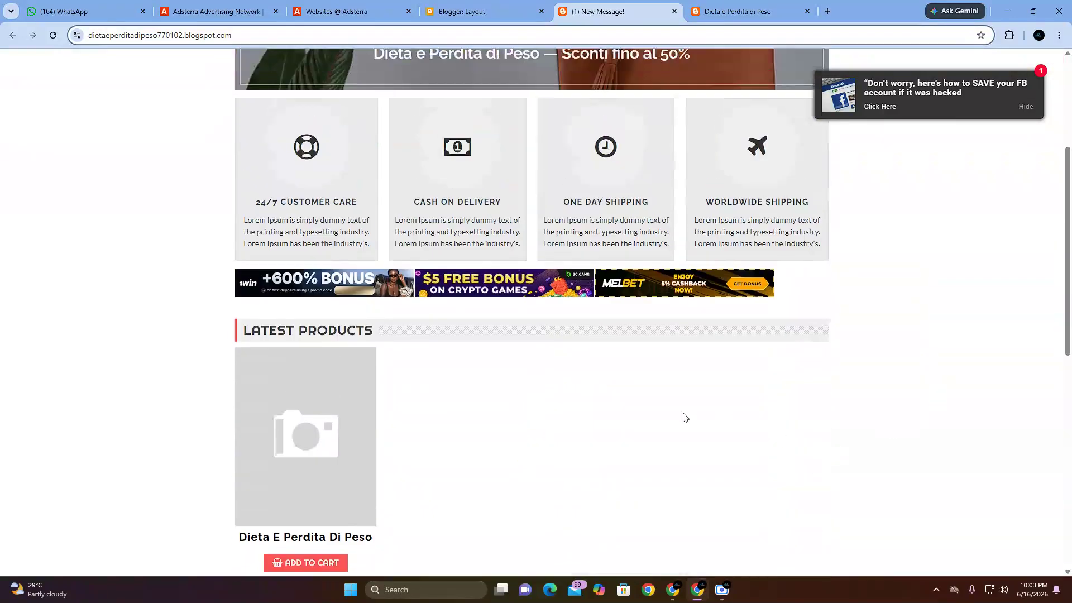
scroll(723, 419, up, 4)
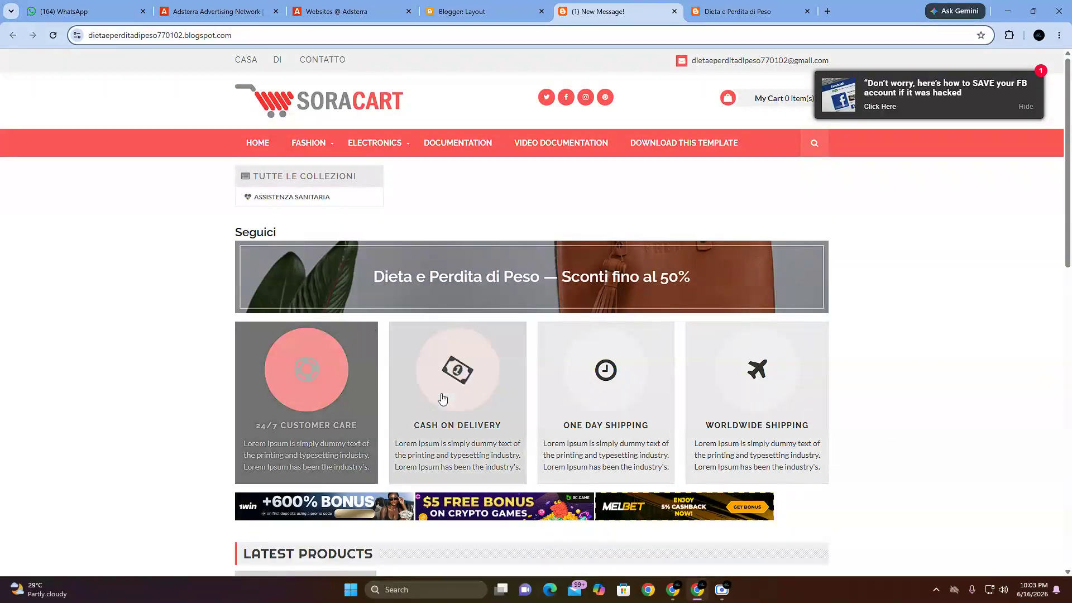
scroll(732, 399, down, 4)
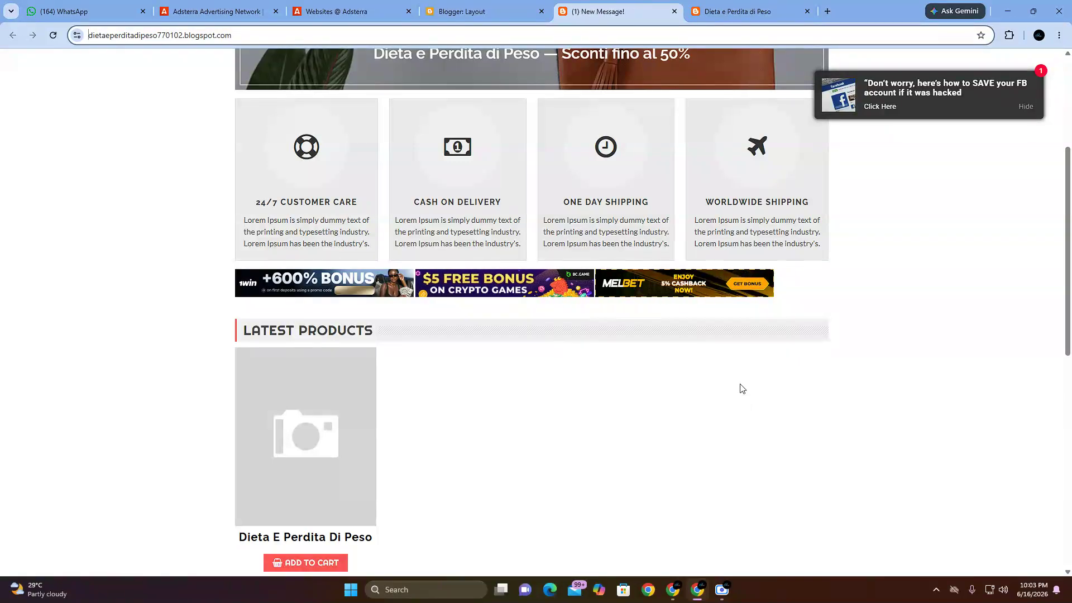
scroll(538, 341, up, 4)
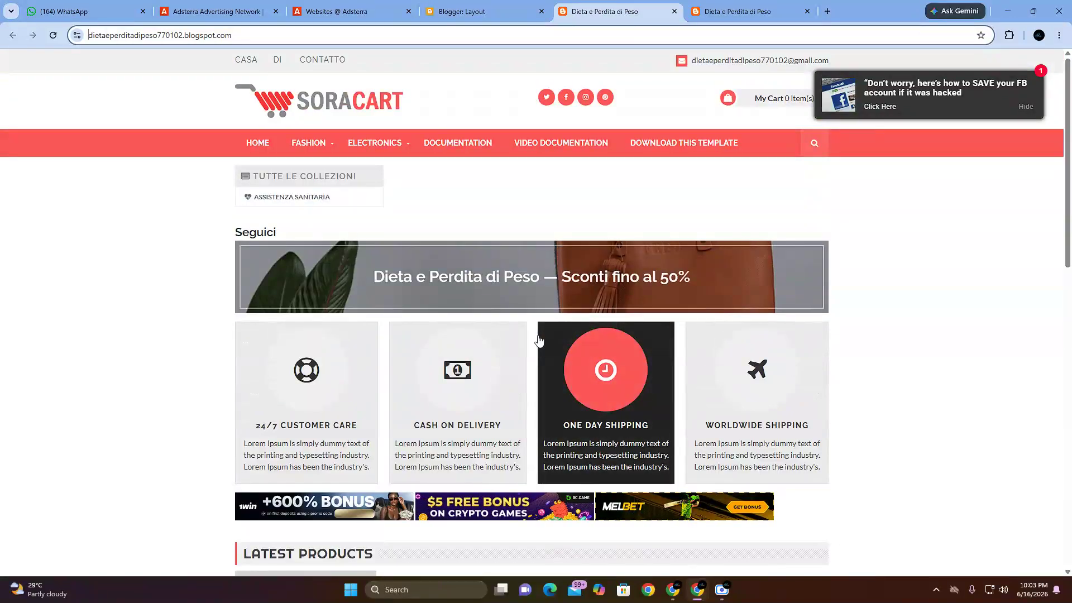
scroll(552, 343, down, 5)
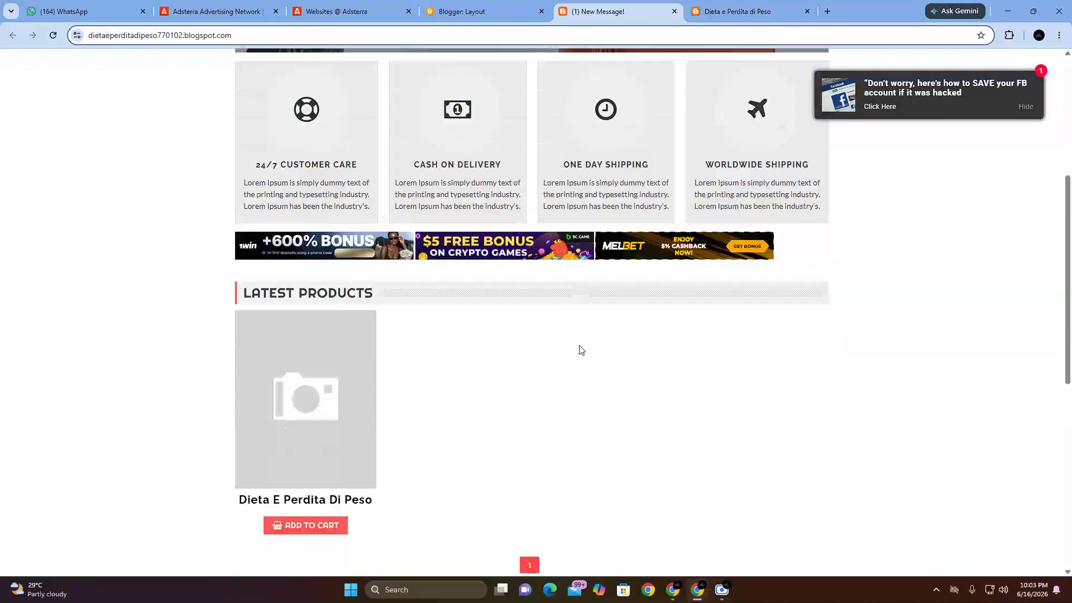
scroll(579, 350, down, 2)
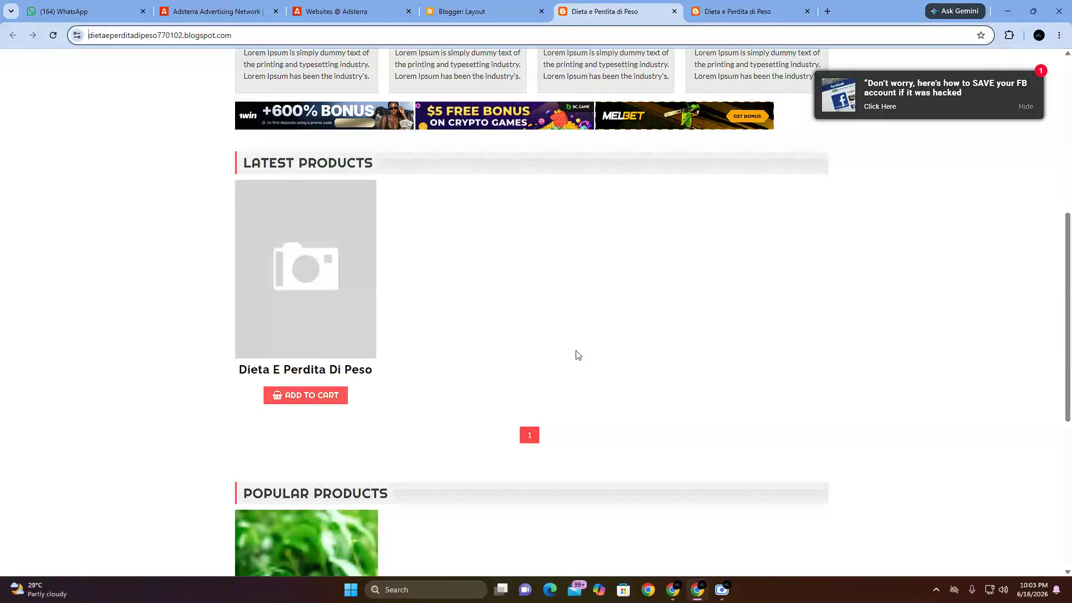
scroll(578, 355, up, 5)
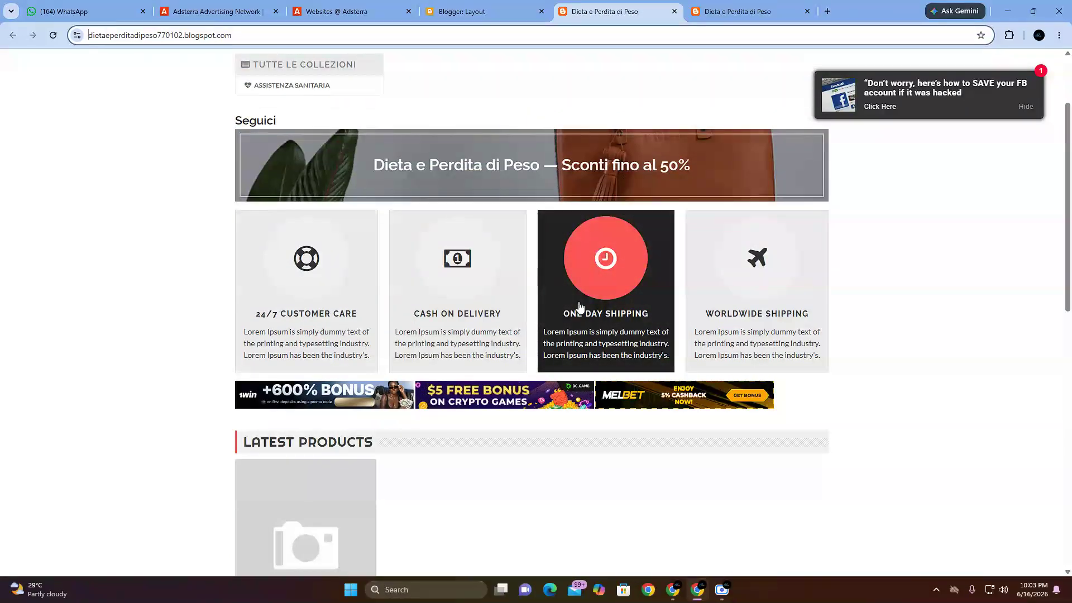
scroll(579, 306, up, 2)
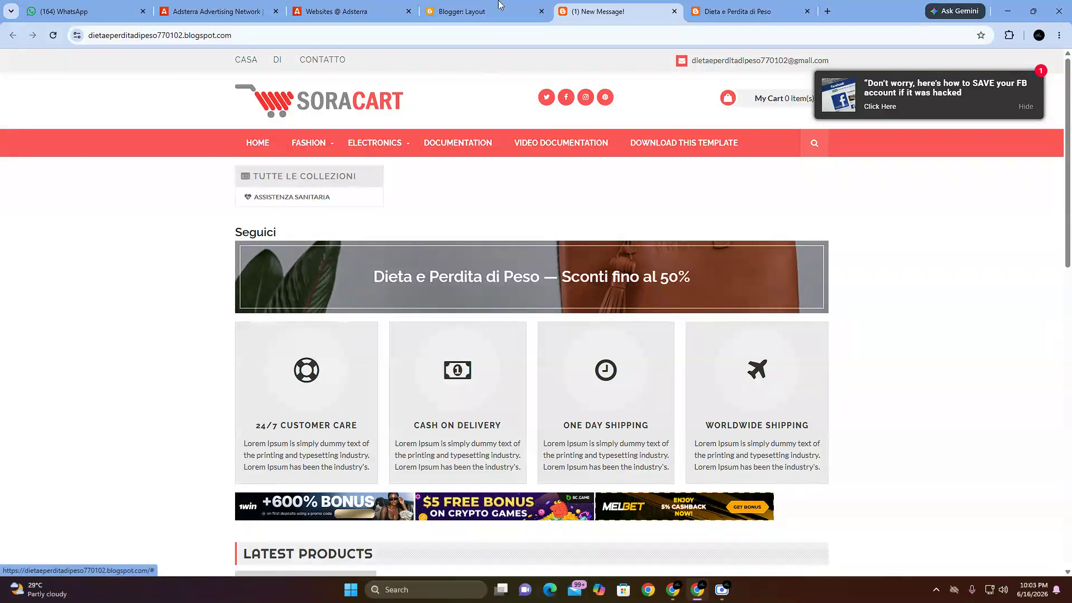
Step: Return to Adsterra's Websites page, close the Social Bar code dialog and look over the navigation menu's entries
click(393, 7)
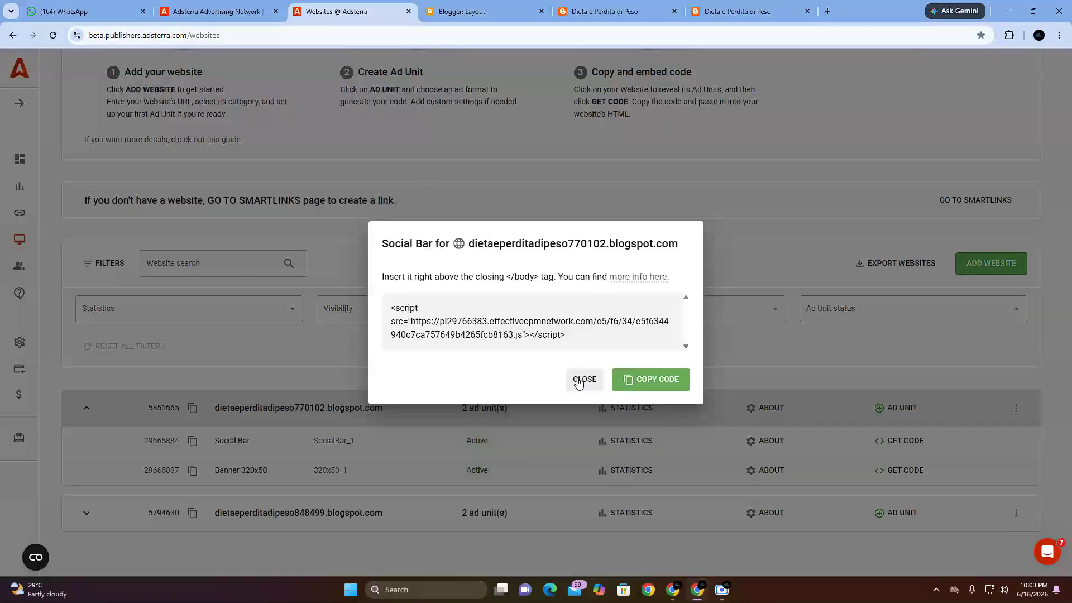
click(581, 375)
scroll(570, 391, up, 2)
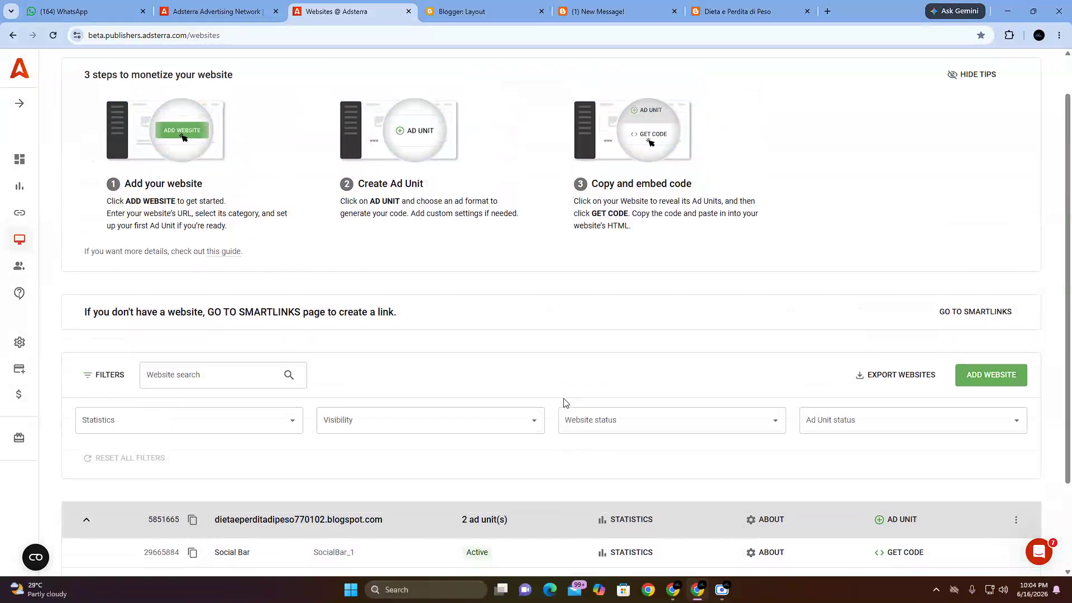
click(19, 103)
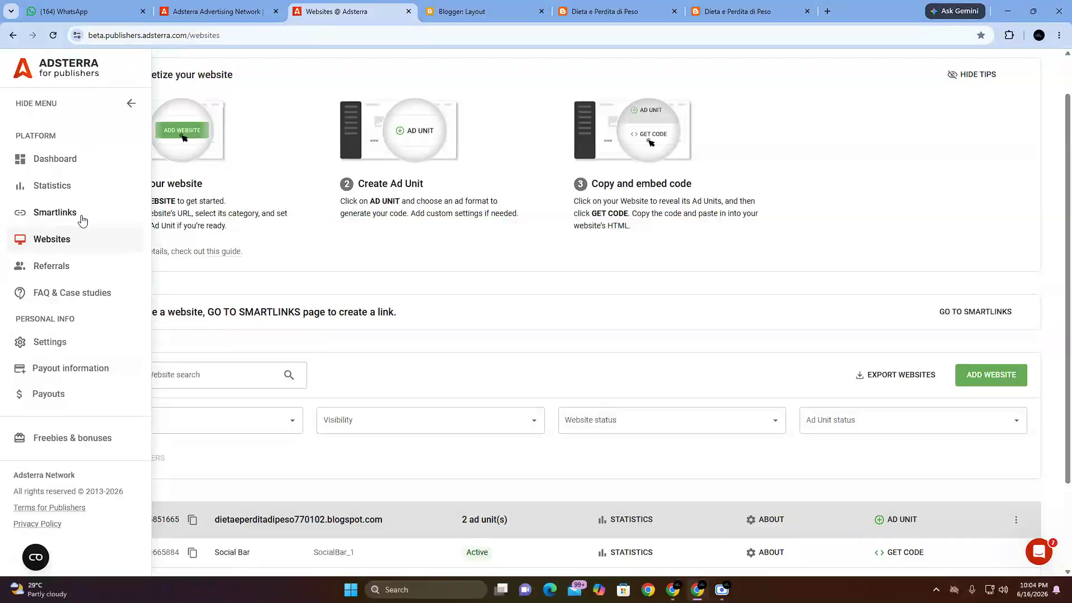
click(132, 105)
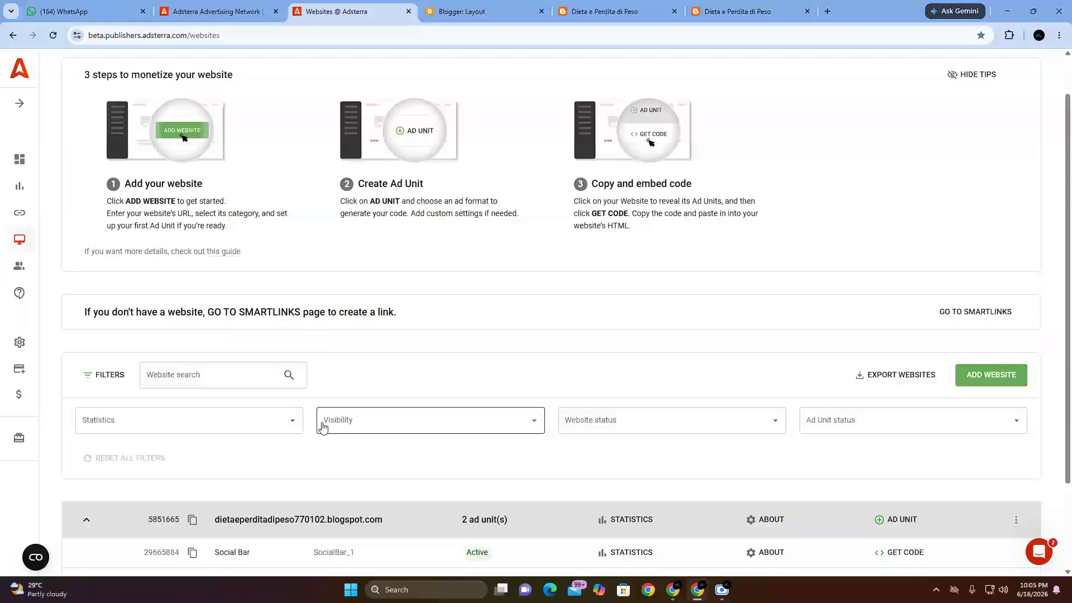
Step: Reload Adsterra's Websites page and expand the navigation menu
scroll(360, 450, up, 1)
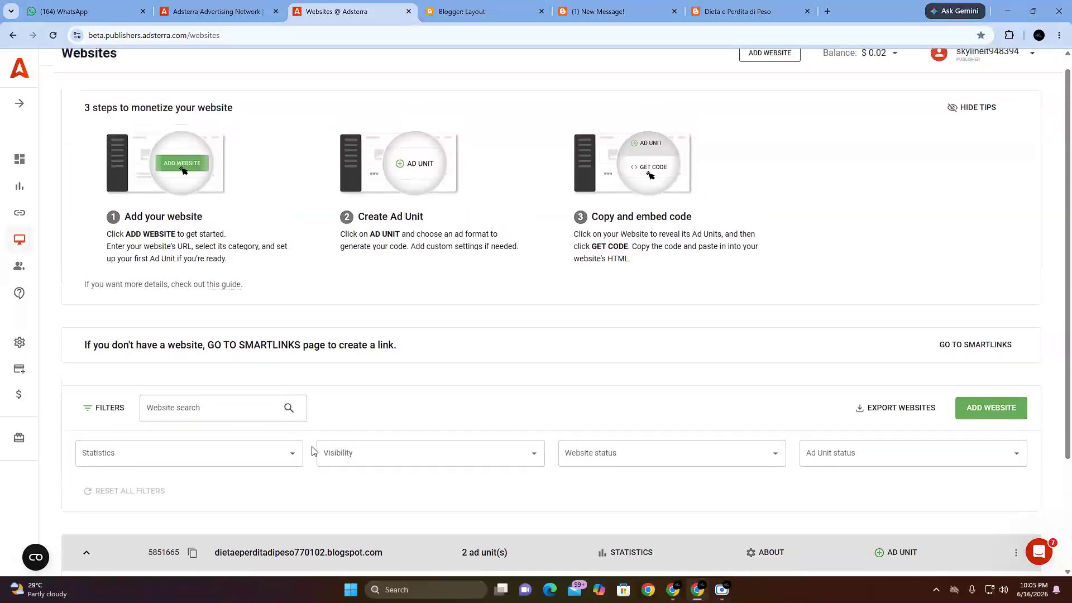
click(53, 35)
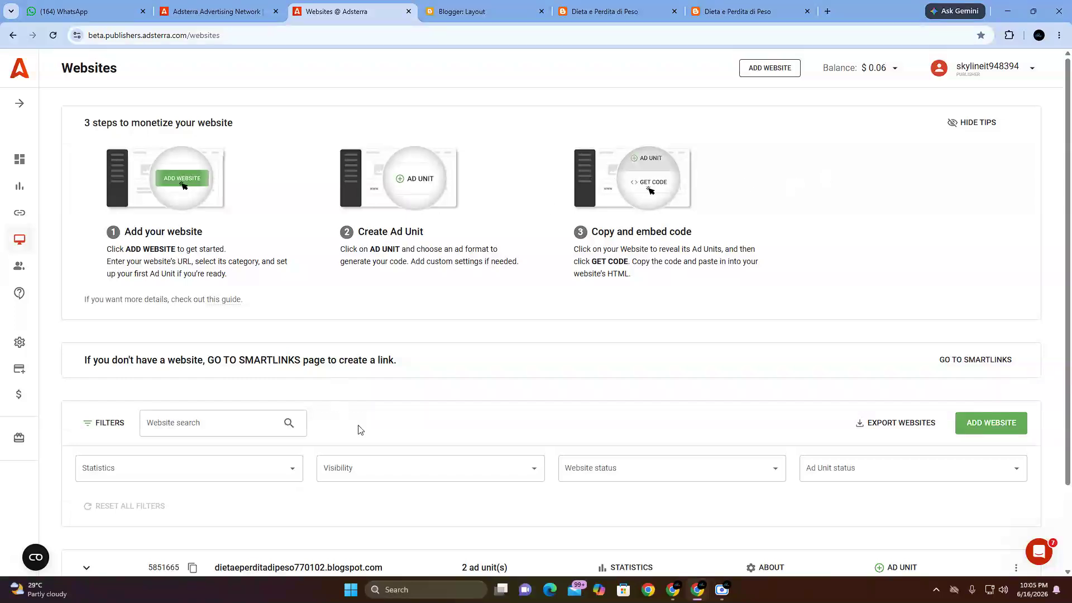
click(19, 103)
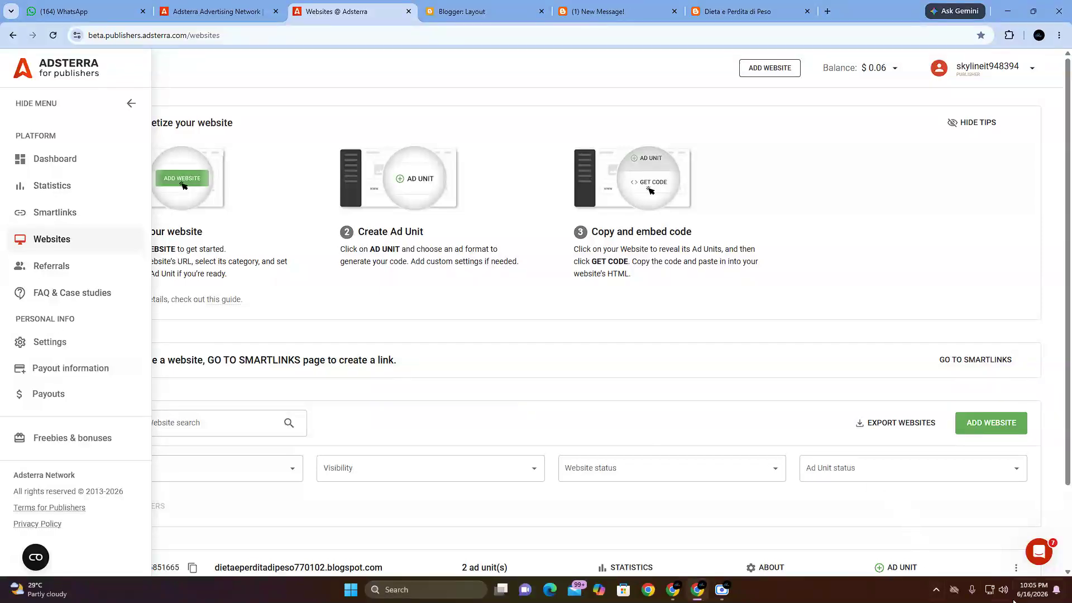
mouse_move(672, 590)
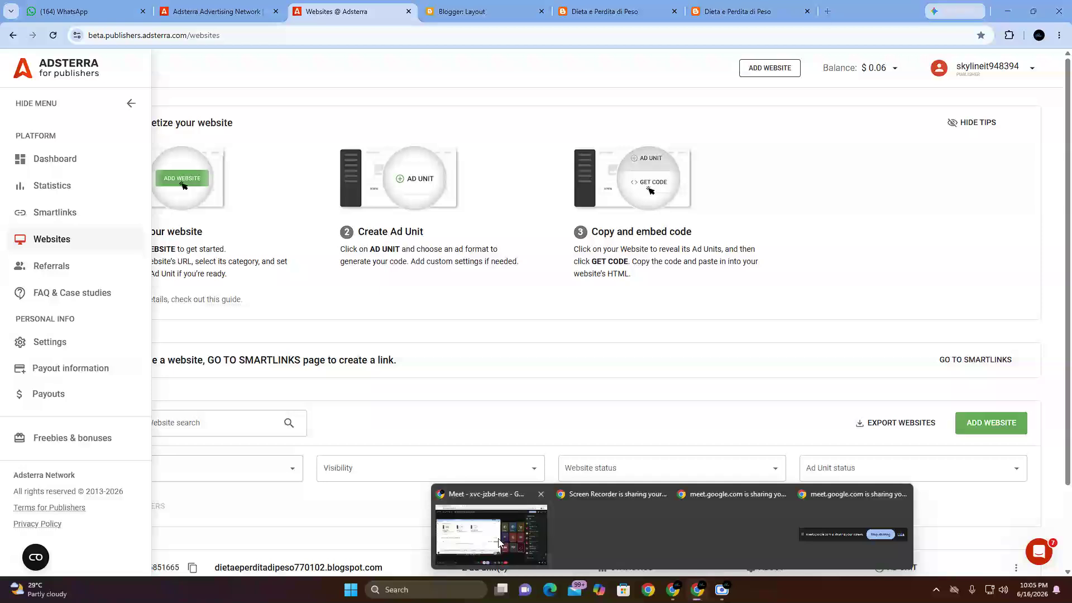
click(524, 518)
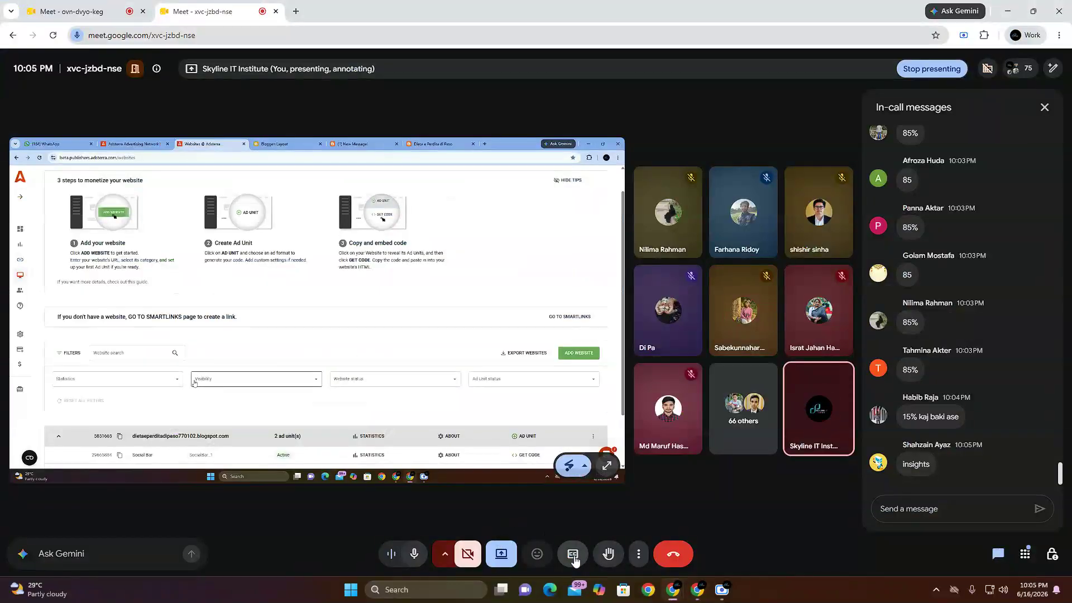
click(501, 553)
click(537, 524)
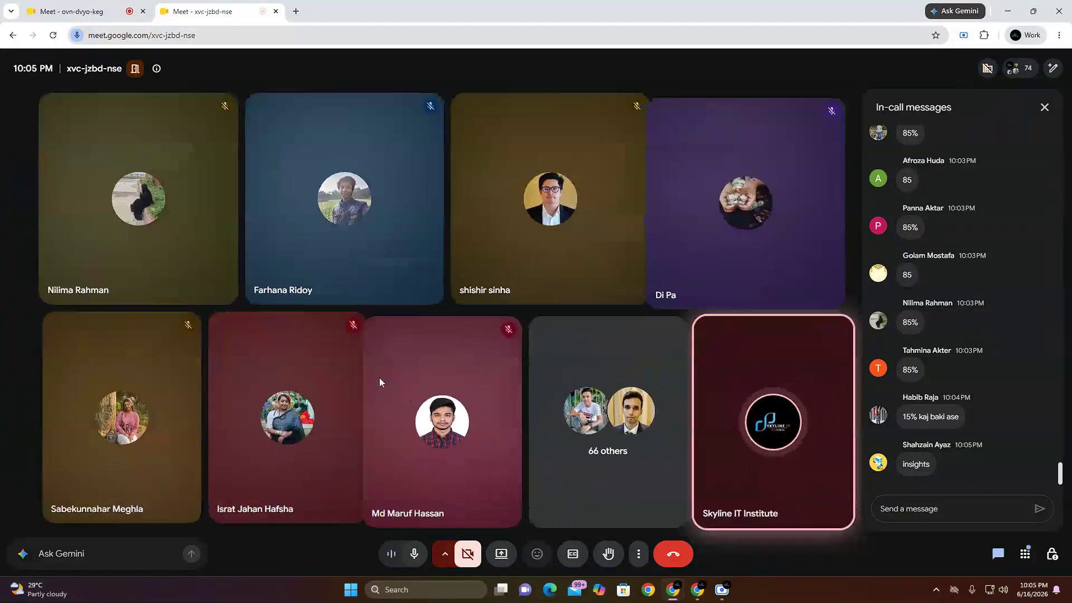
Step: Present the entire screen in the xvc-jzbd-nse meeting again and dismiss the floating meeting window
click(501, 554)
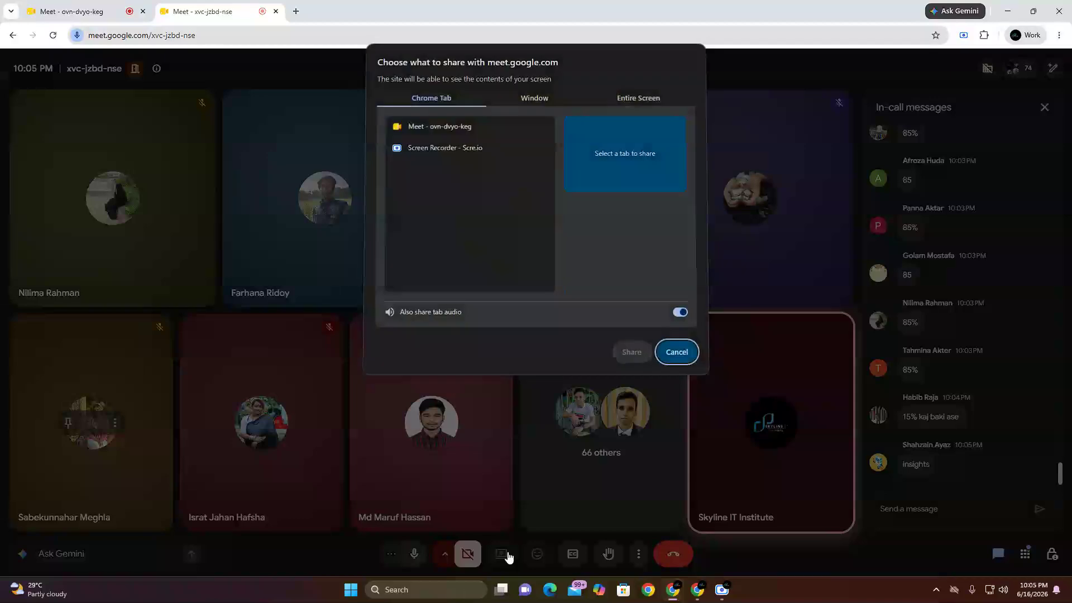
click(635, 104)
click(487, 216)
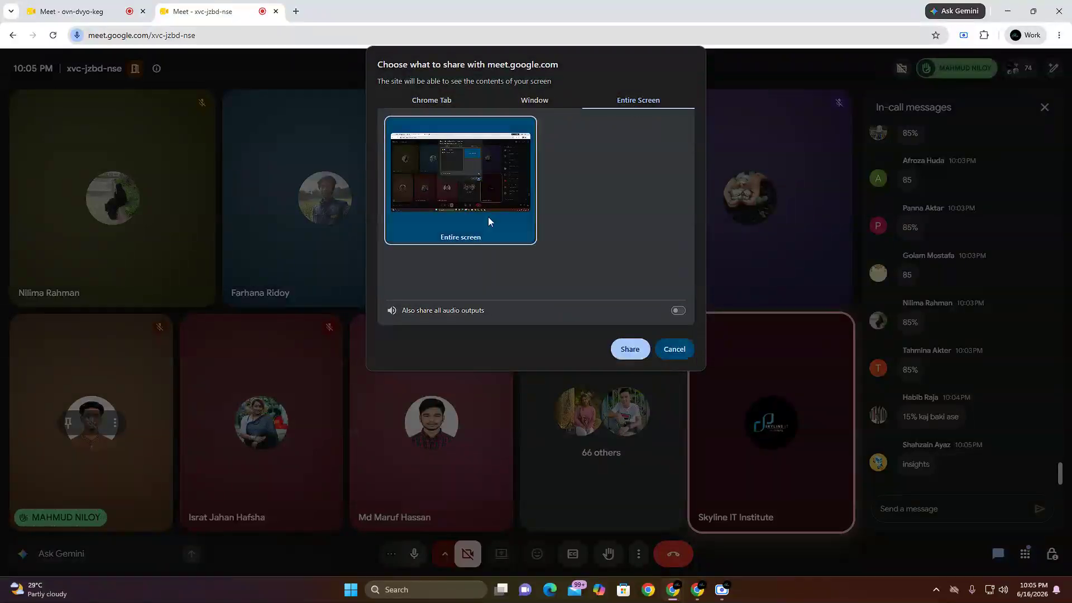
click(630, 349)
click(637, 557)
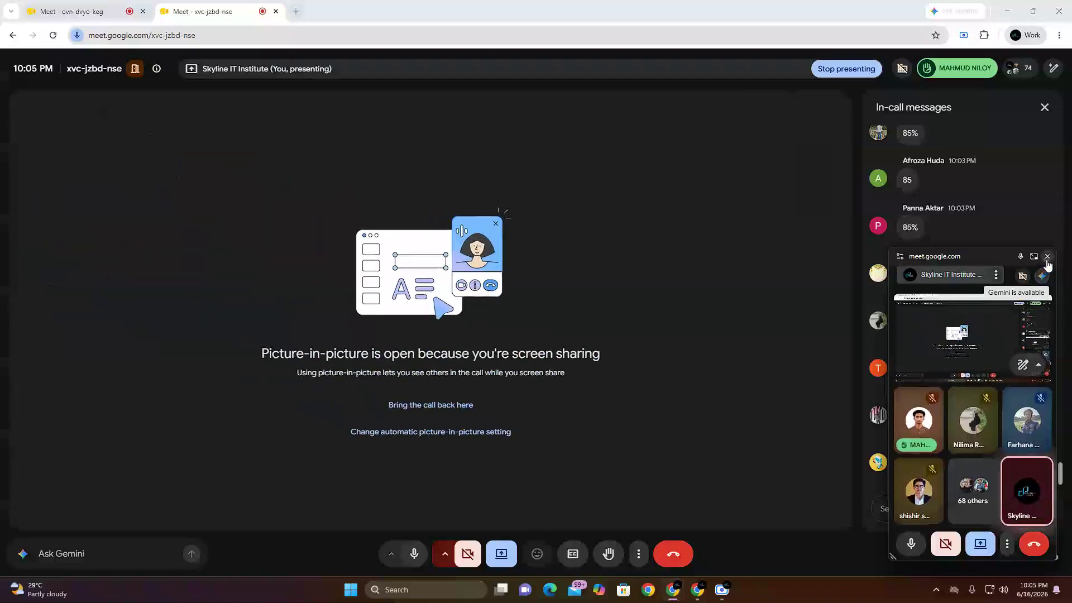
click(1047, 258)
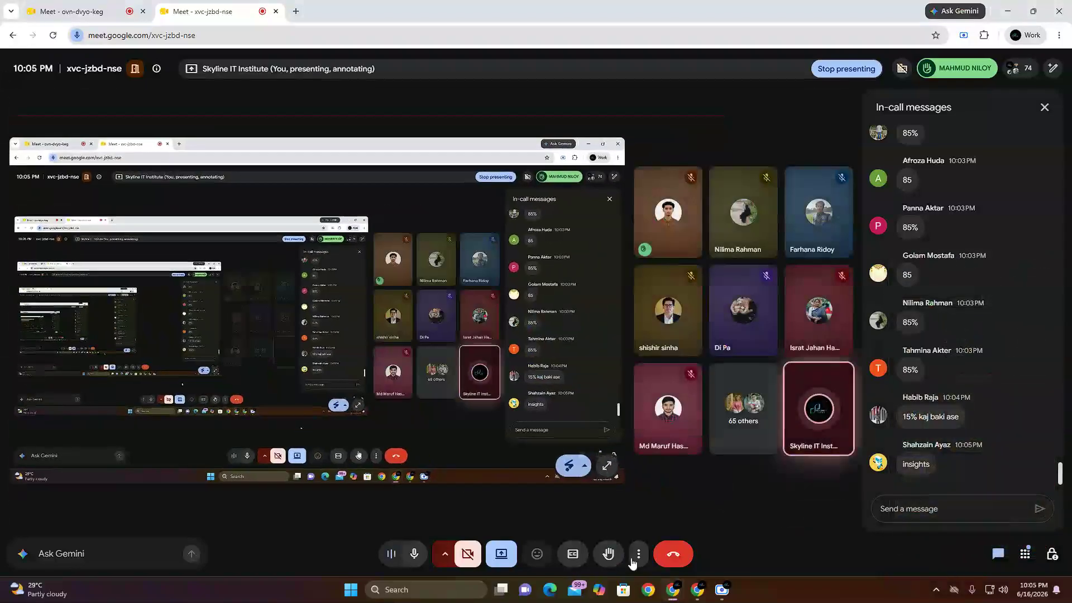
Step: Switch back to Adsterra and open the Statistics page
mouse_move(698, 589)
click(680, 540)
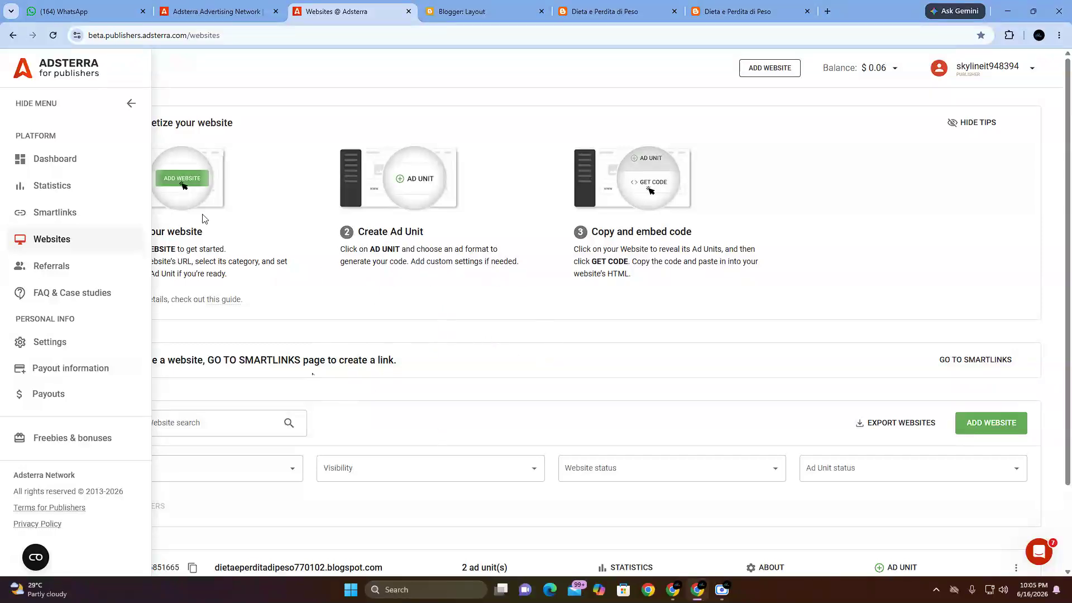
click(131, 105)
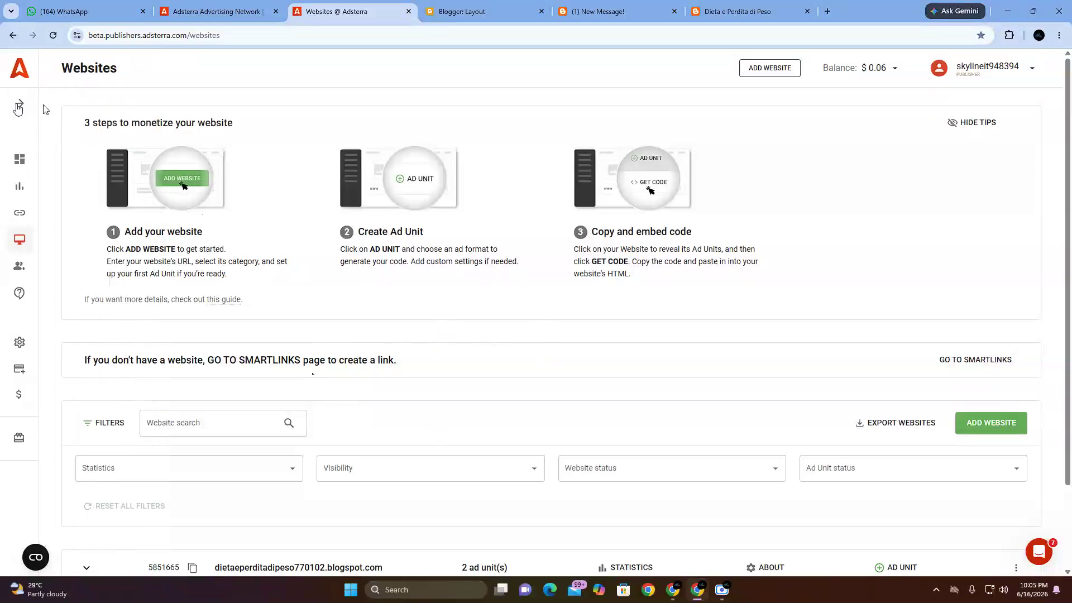
click(20, 105)
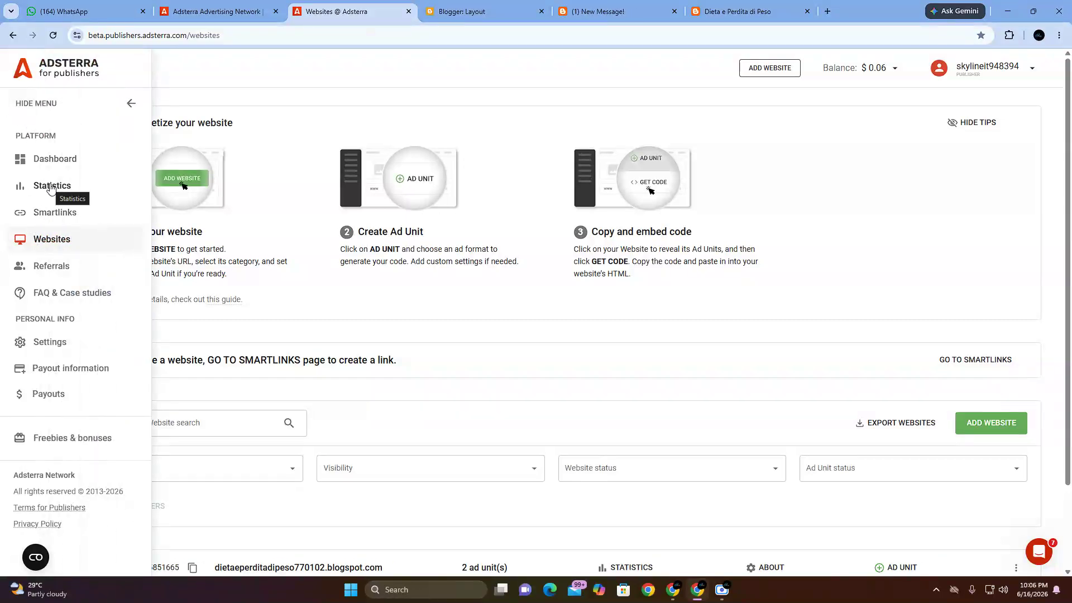
click(50, 188)
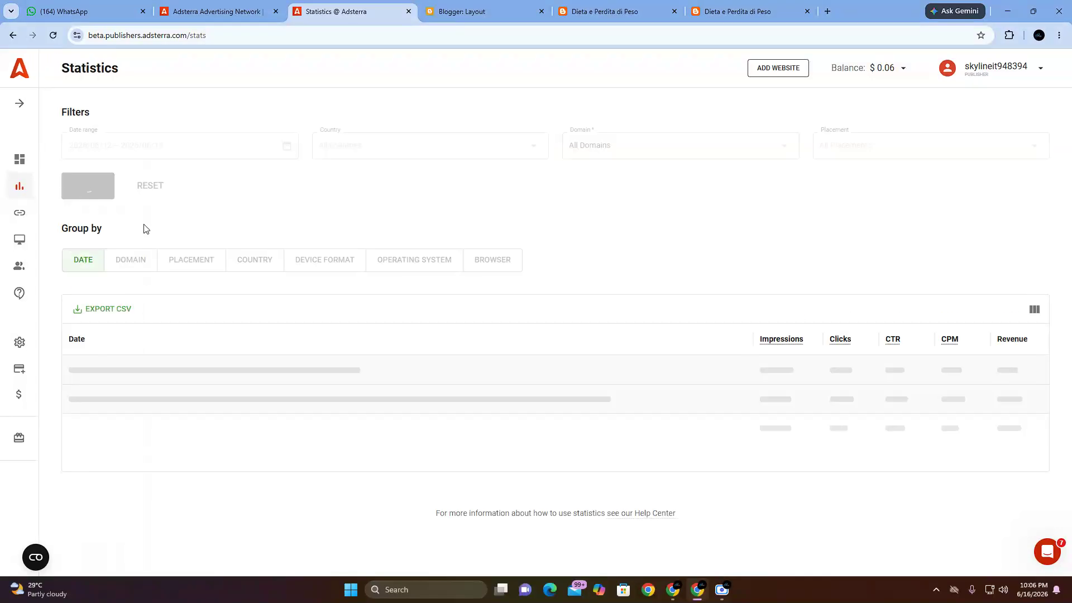
Step: Examine the 2026/06/16 row of the statistics table, highlighting its date, revenue and impressions
drag(70, 370, 142, 370)
click(131, 378)
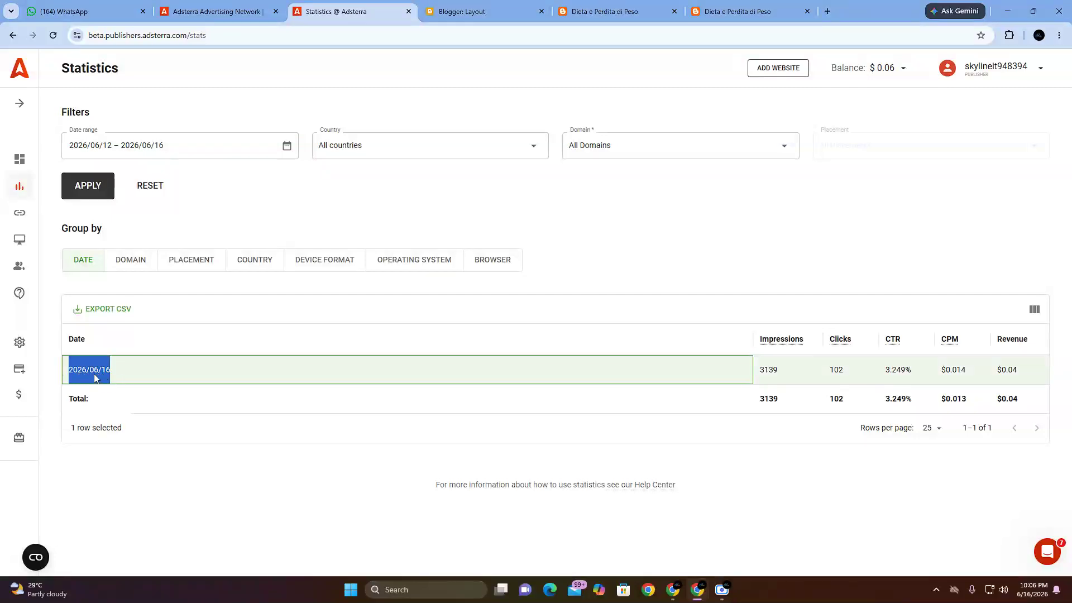
click(821, 483)
click(1004, 371)
double_click(1005, 371)
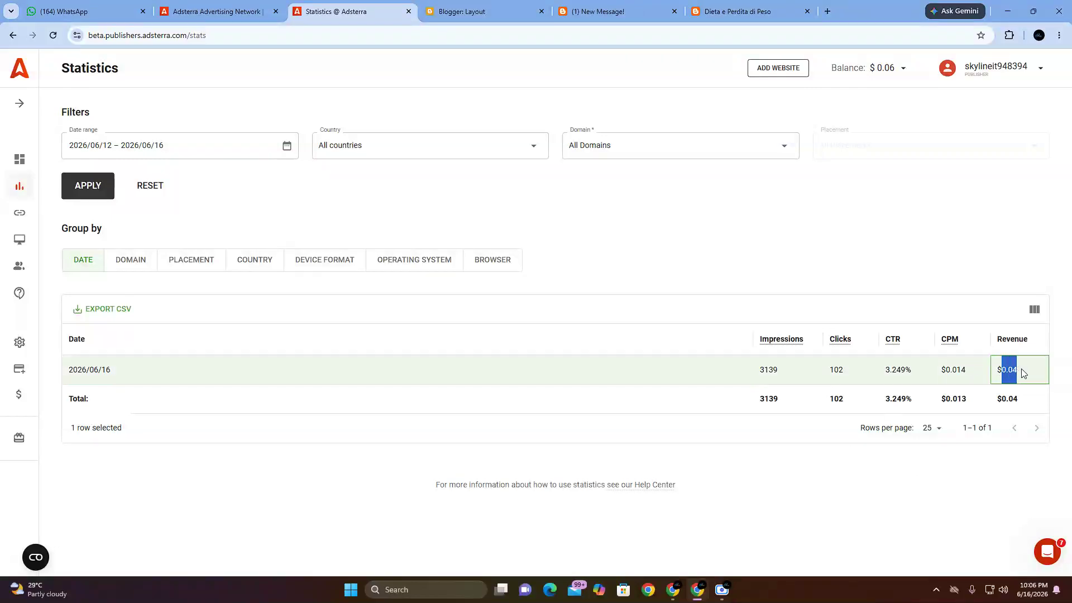
click(745, 376)
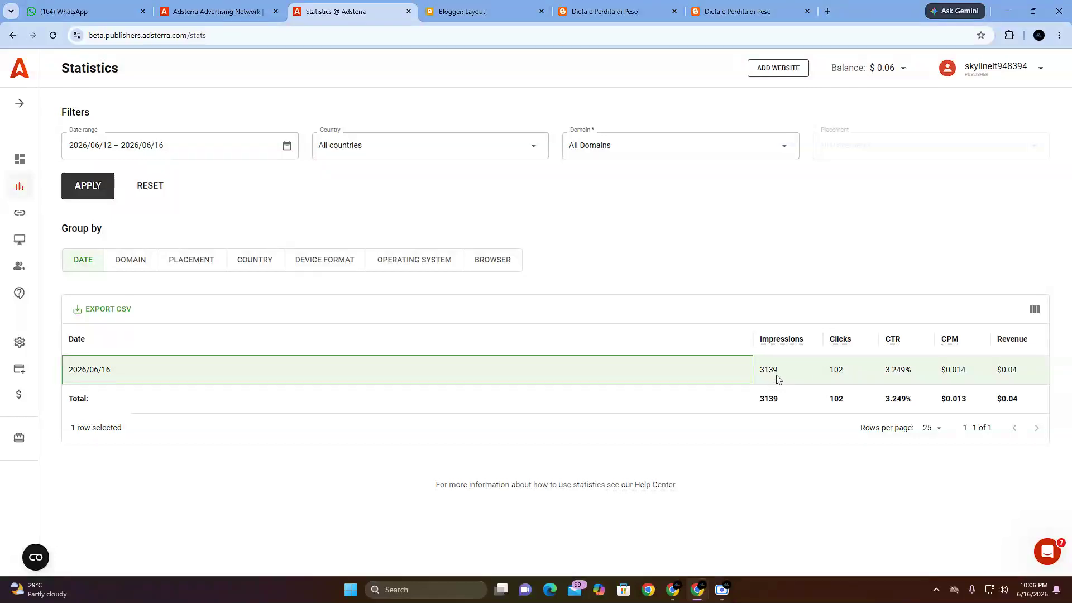
drag(760, 374, 780, 374)
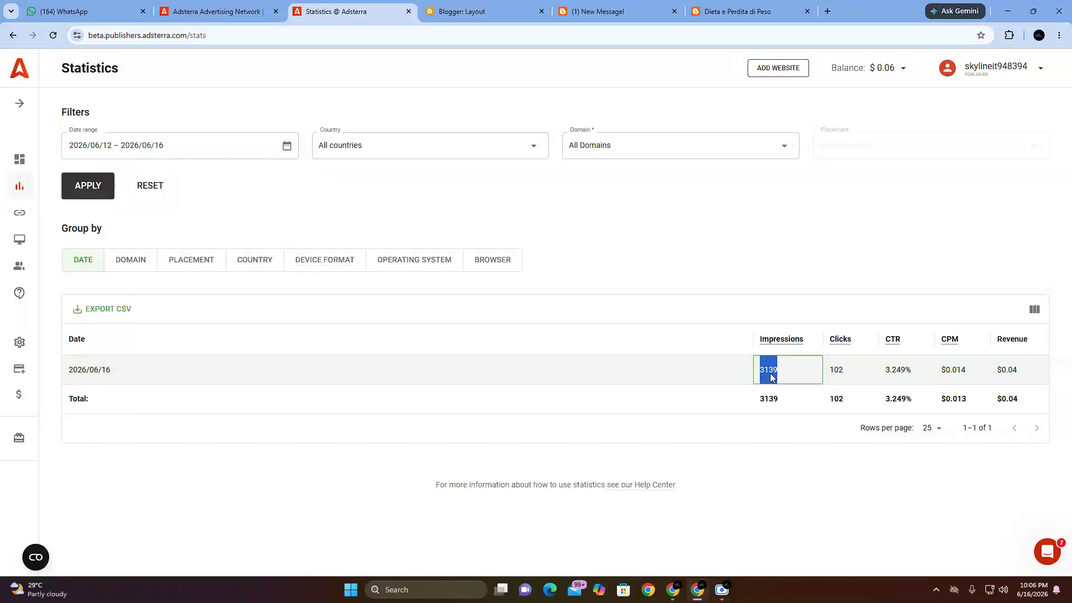
click(712, 364)
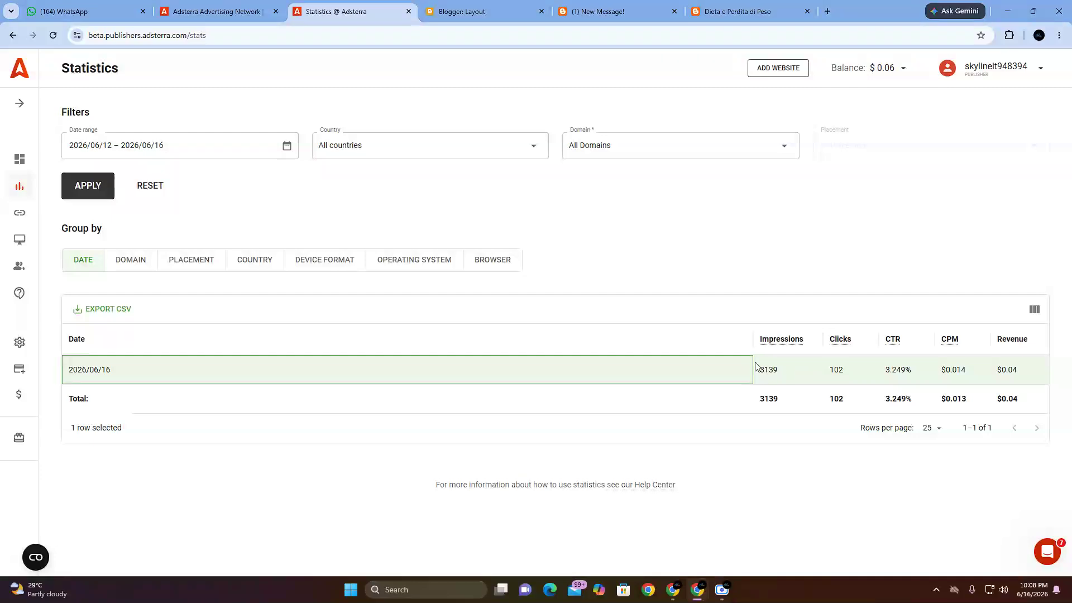
Step: Examine the 2026/06/16 row of the statistics table again, highlighting its impressions and revenue values
drag(757, 366, 782, 371)
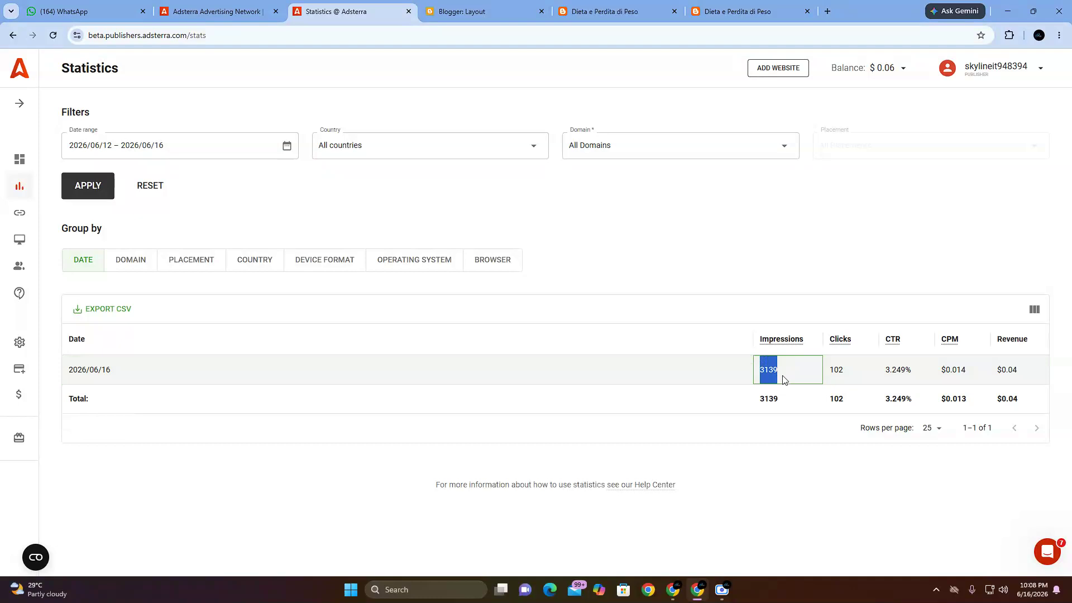
click(747, 352)
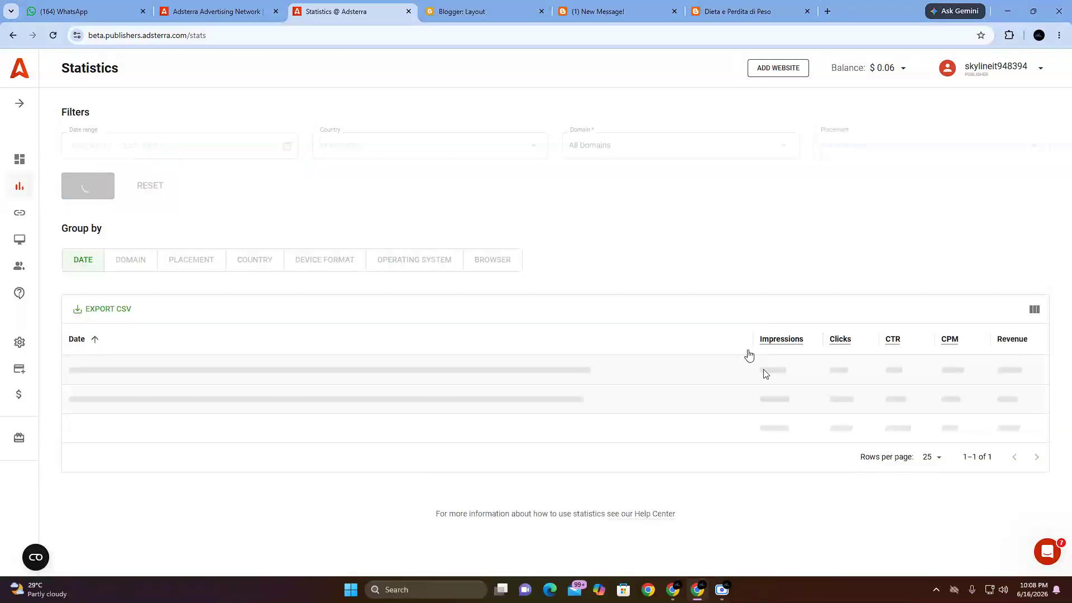
drag(750, 365, 793, 367)
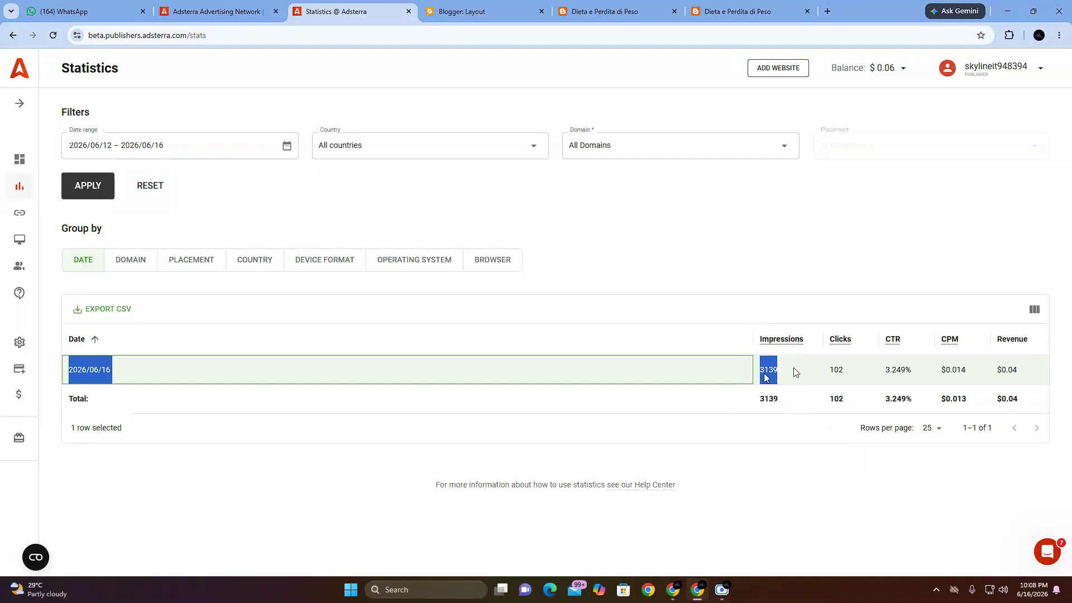
mouse_move(1002, 371)
mouse_down()
mouse_move(1025, 372)
mouse_move(1016, 367)
mouse_up()
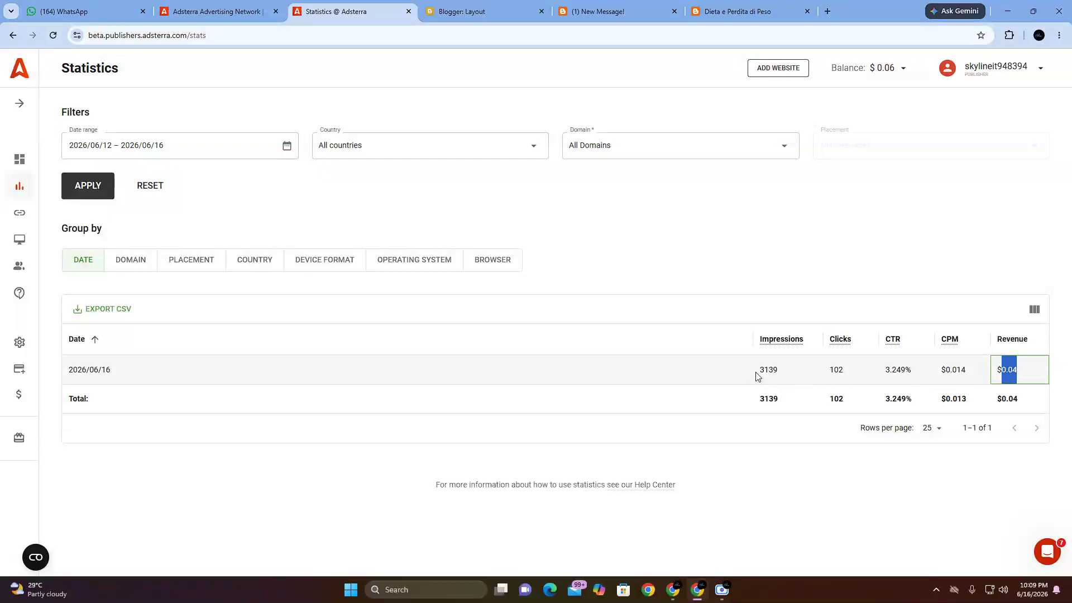
drag(758, 374, 791, 371)
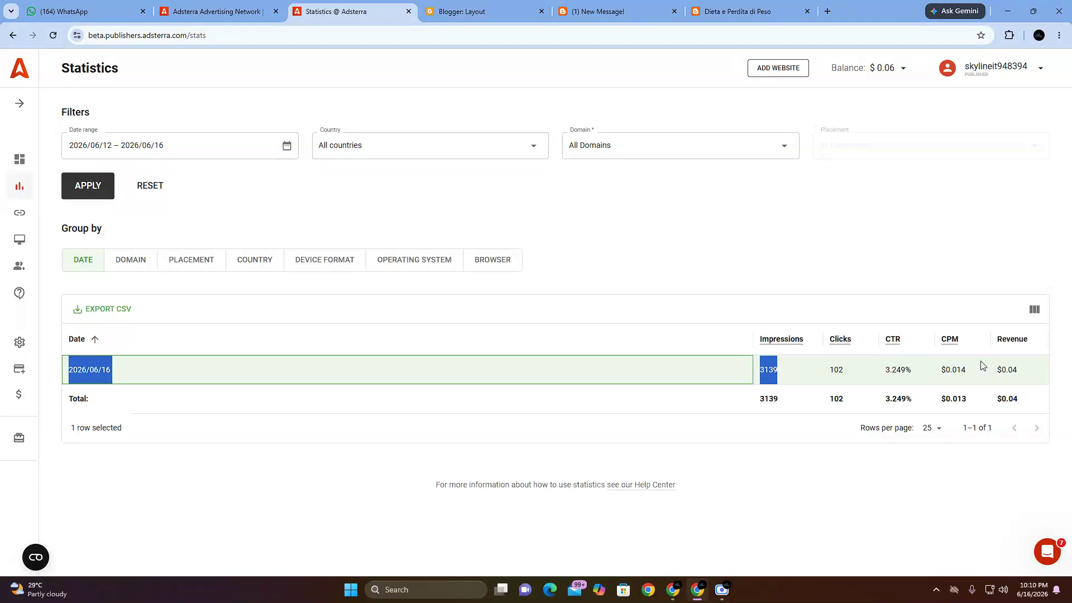
Step: Reload the Statistics page and highlight the CPM value in the 2026/06/16 row
click(53, 36)
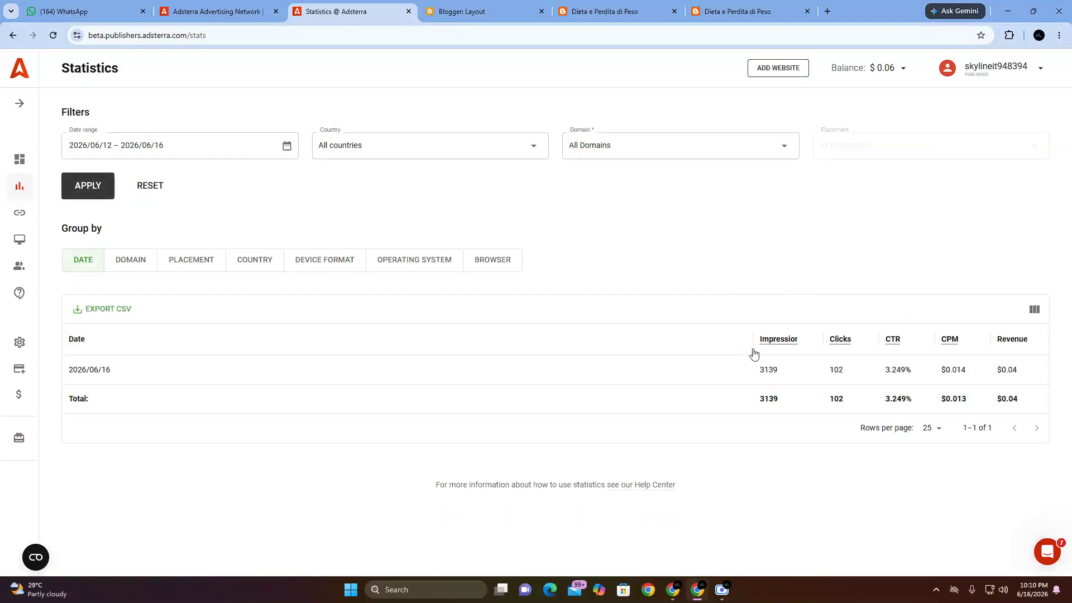
click(589, 382)
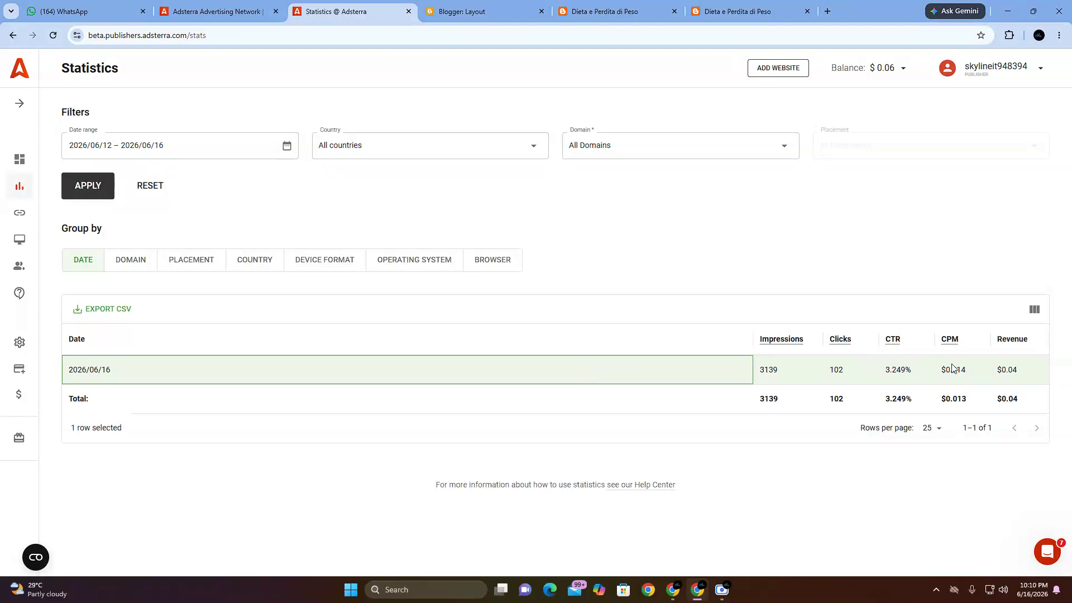
drag(940, 373, 995, 387)
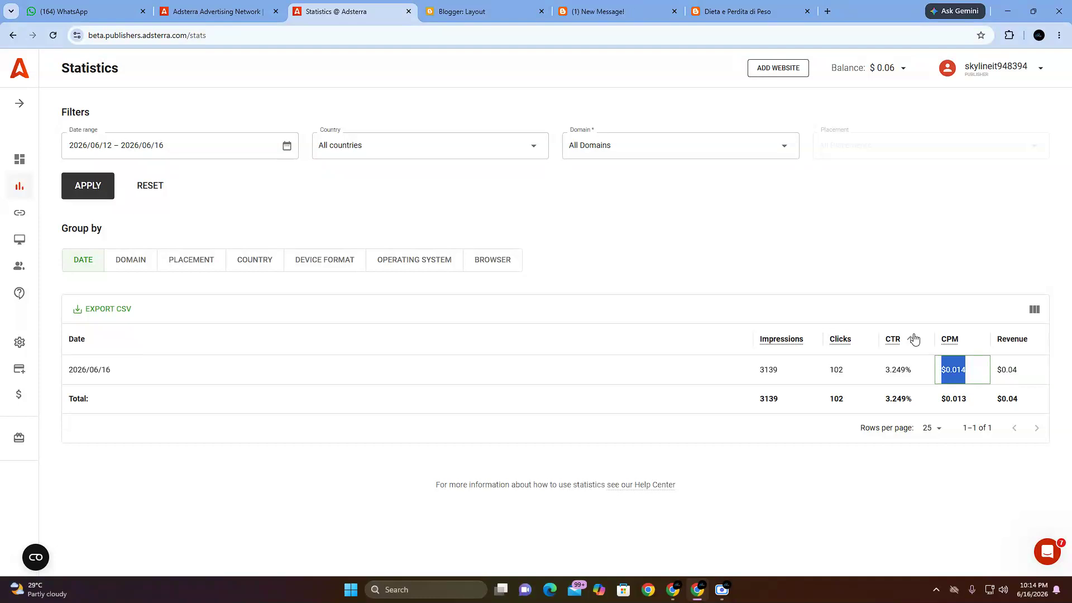
Step: Switch to Google Meet and check the ovn-dvyo-keg and xvc-jzbd-nse meetings, ending on xvc-jzbd-nse
mouse_move(692, 596)
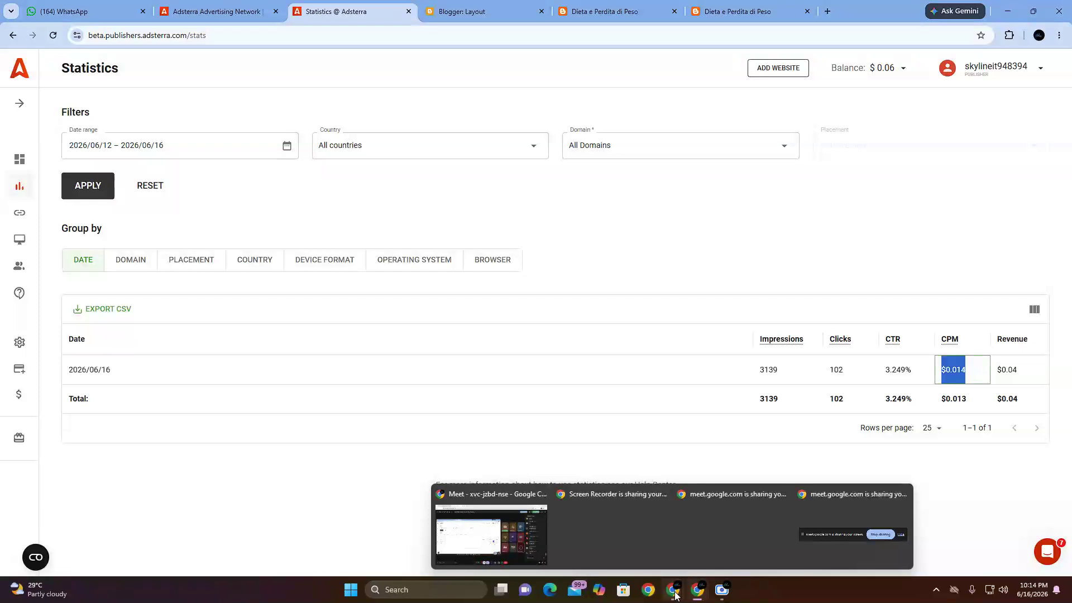
click(539, 536)
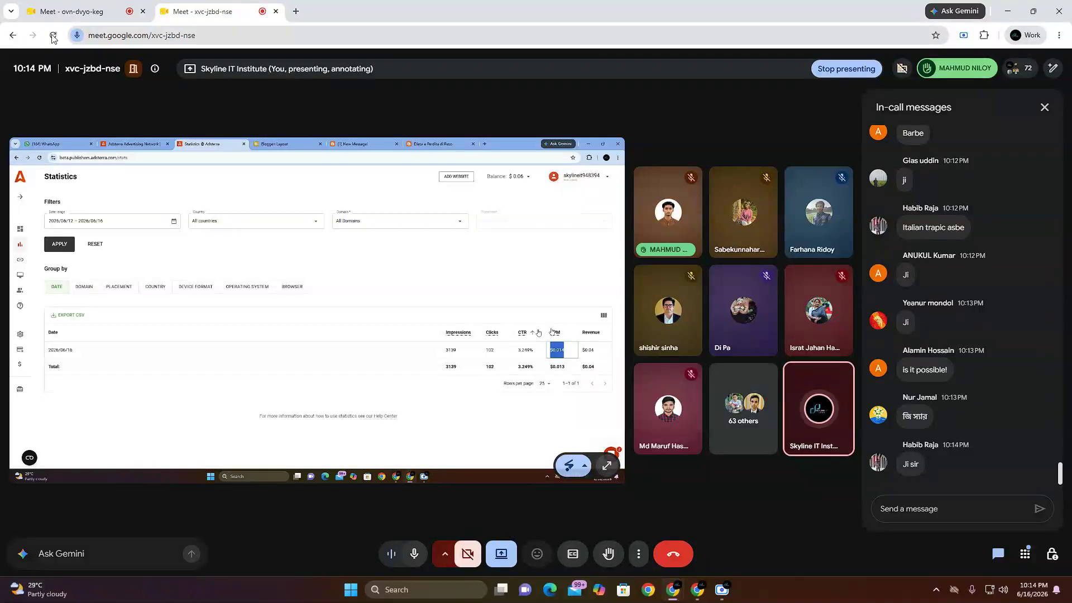
click(70, 9)
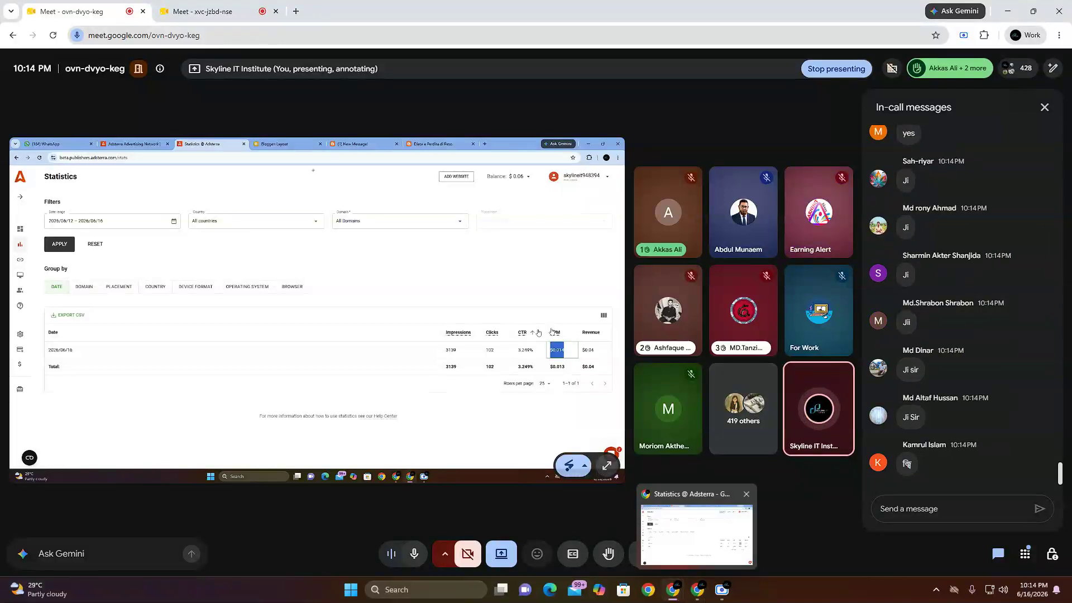
click(240, 7)
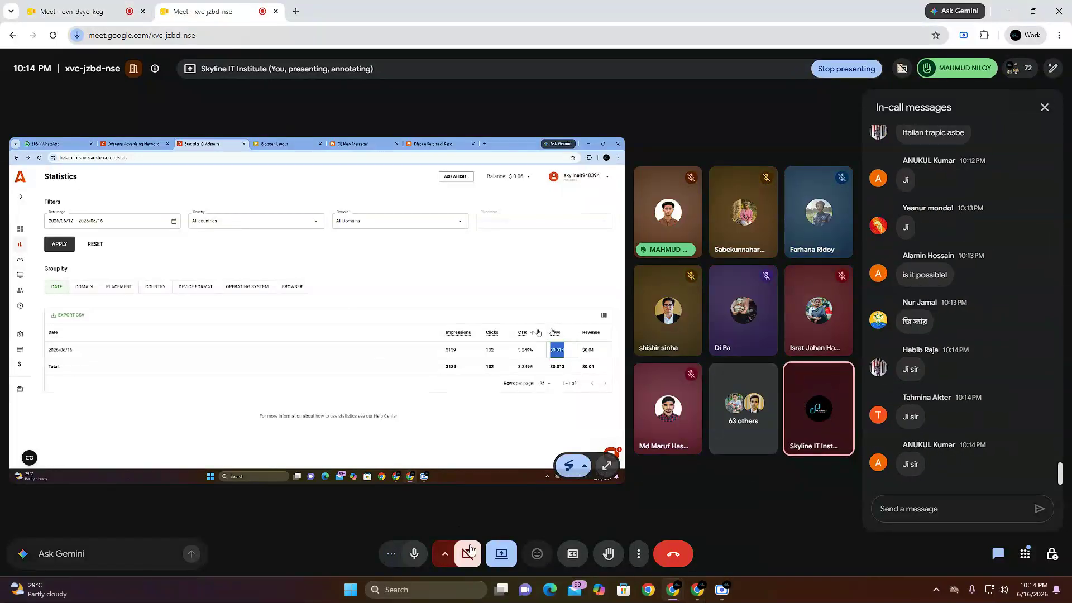
click(501, 556)
click(500, 514)
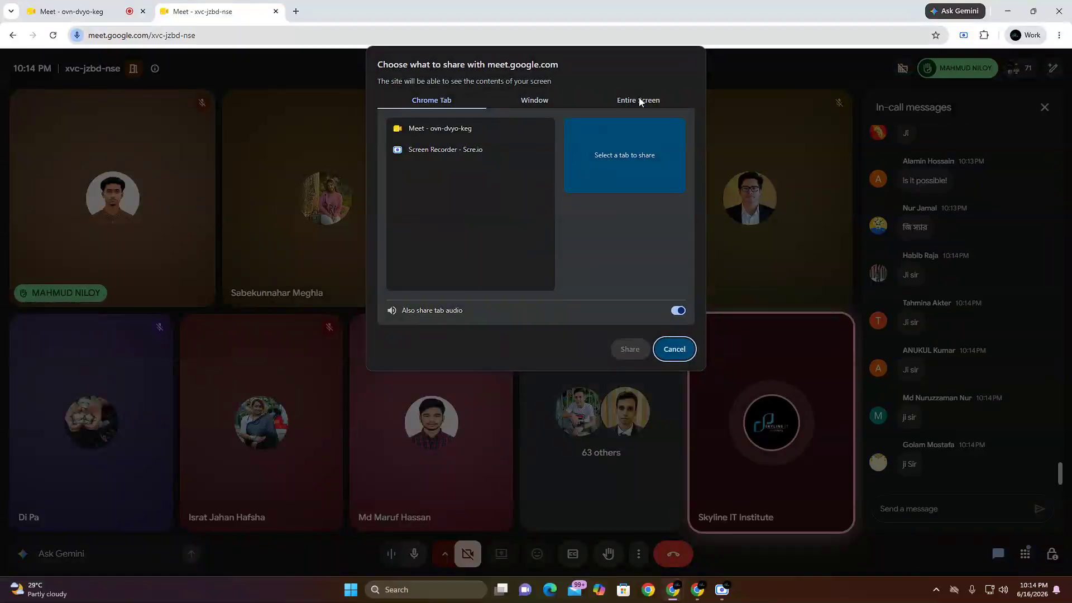
click(638, 99)
click(462, 159)
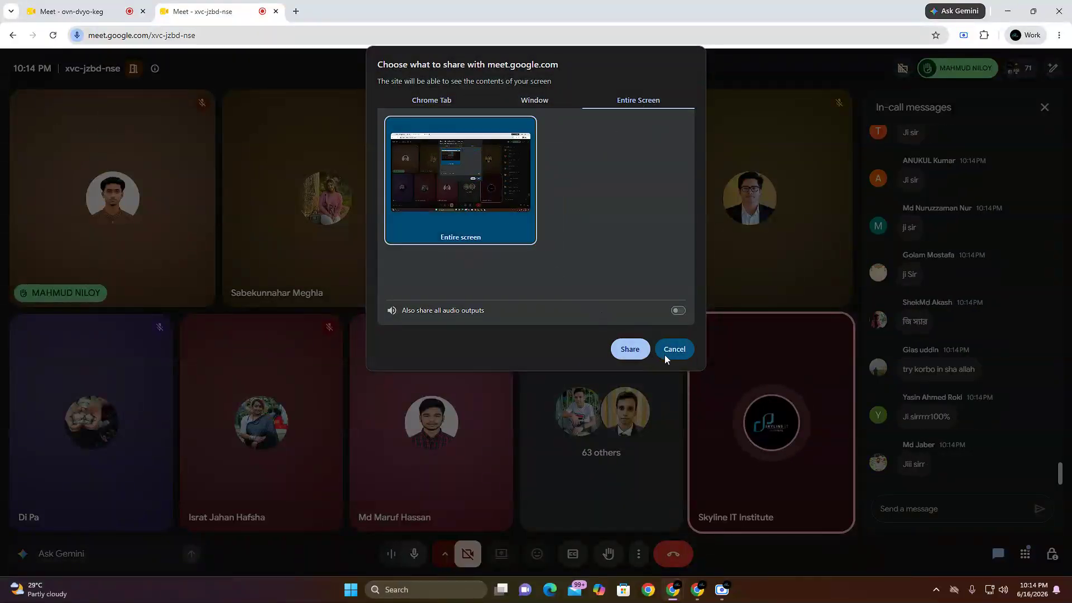
click(632, 349)
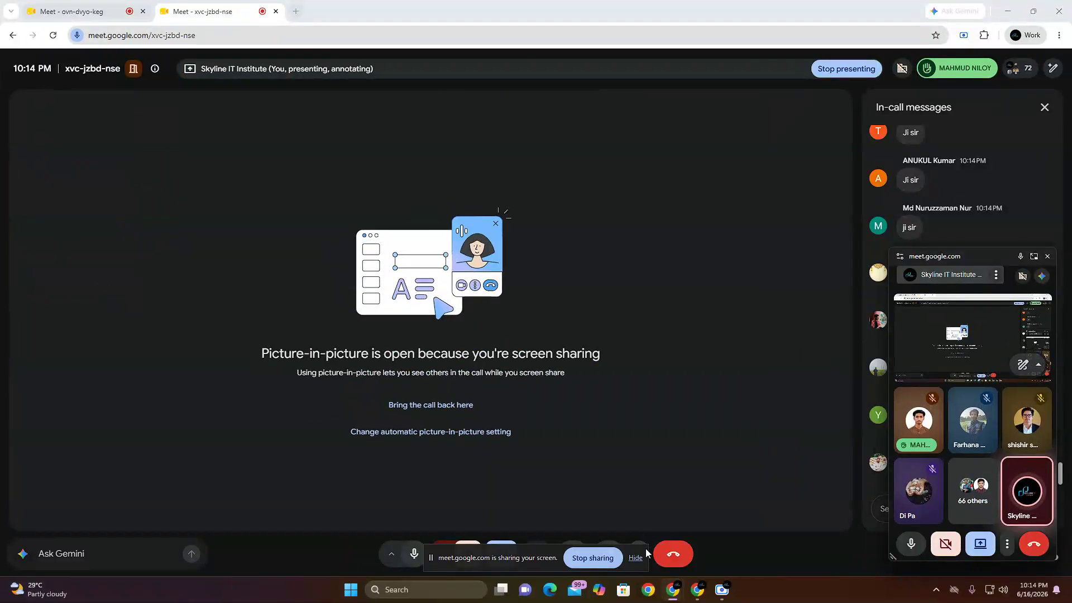
click(635, 557)
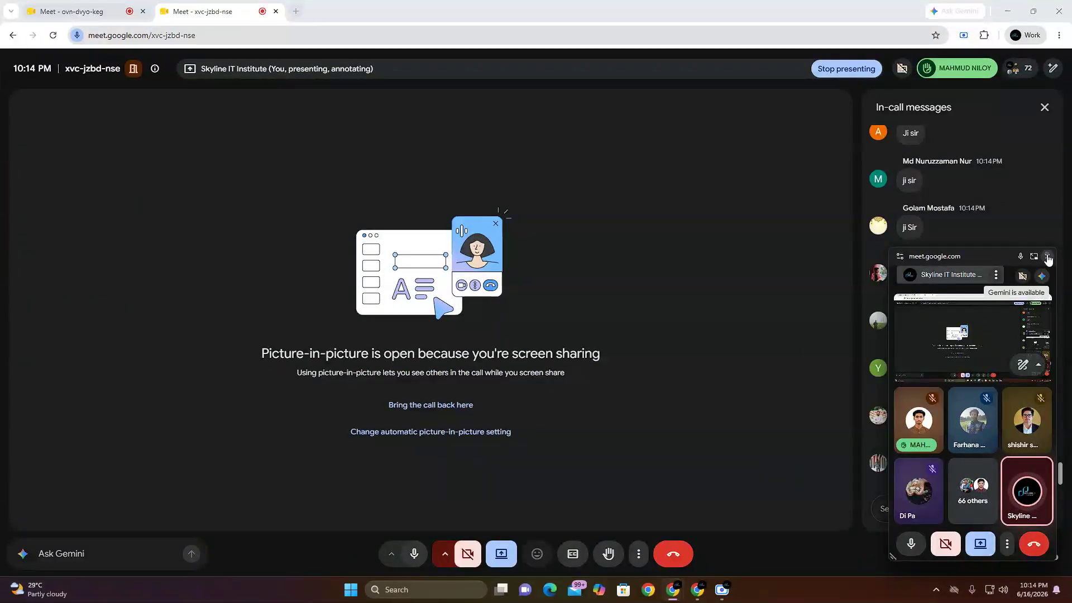
click(1048, 256)
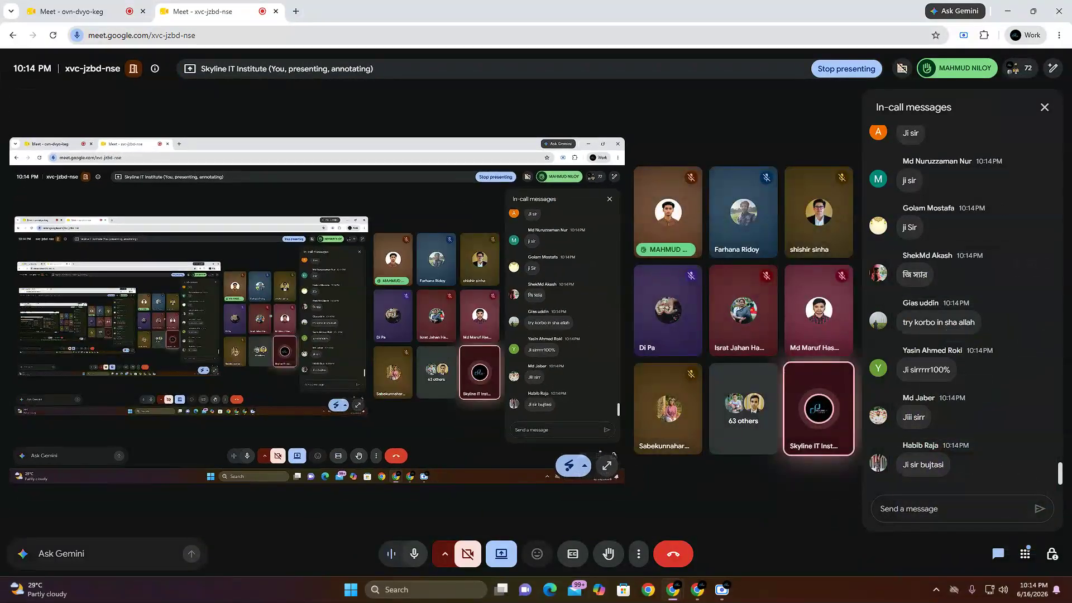
Step: Check the chats of both meetings and mute the microphone in the ovn-dvyo-keg meeting
click(83, 7)
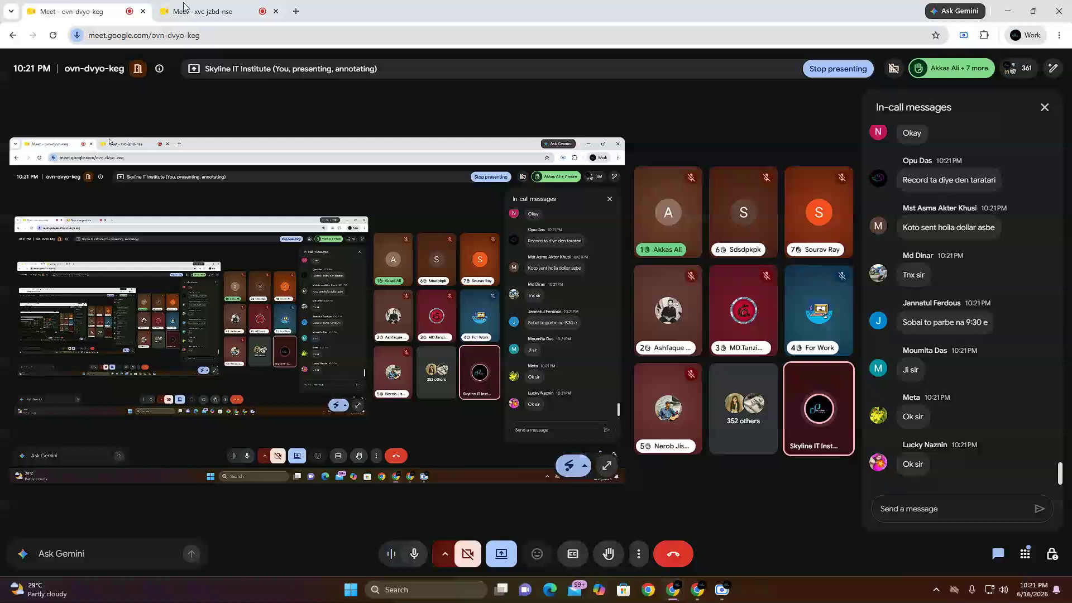
click(202, 7)
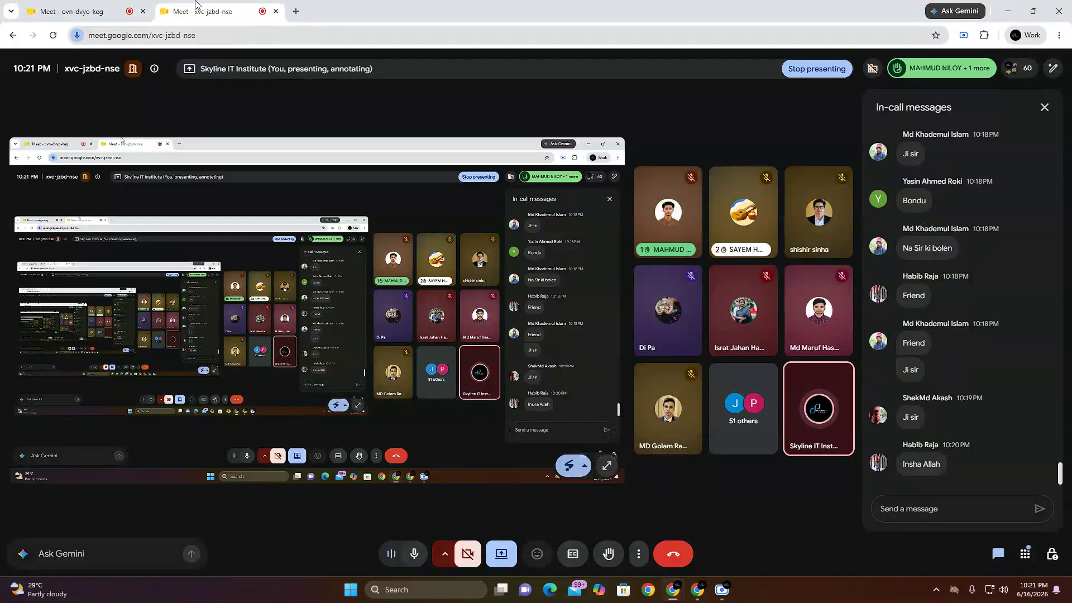
click(91, 7)
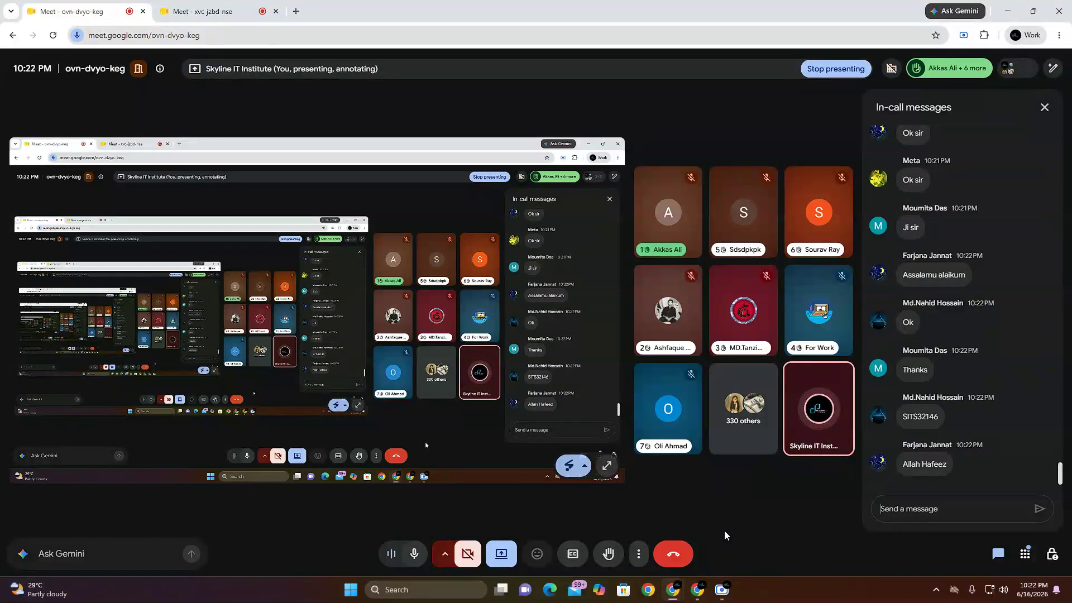
click(921, 509)
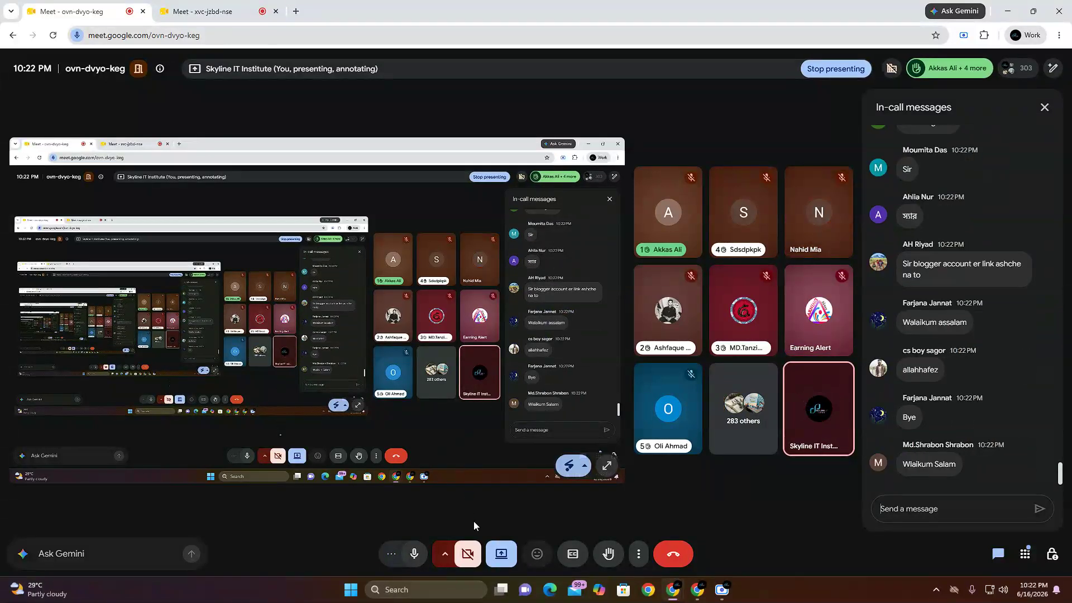
click(414, 555)
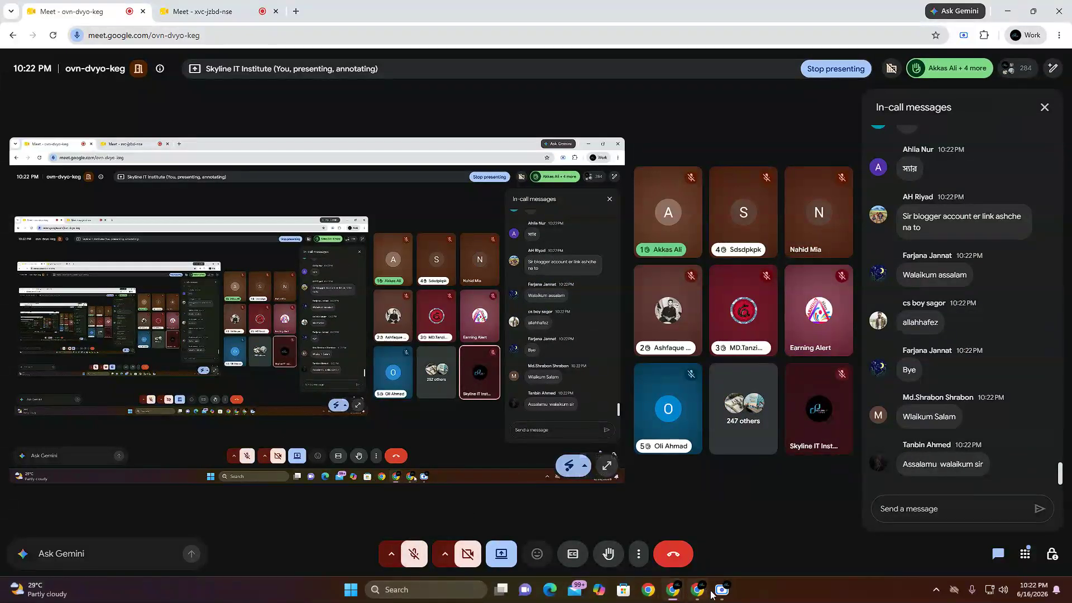